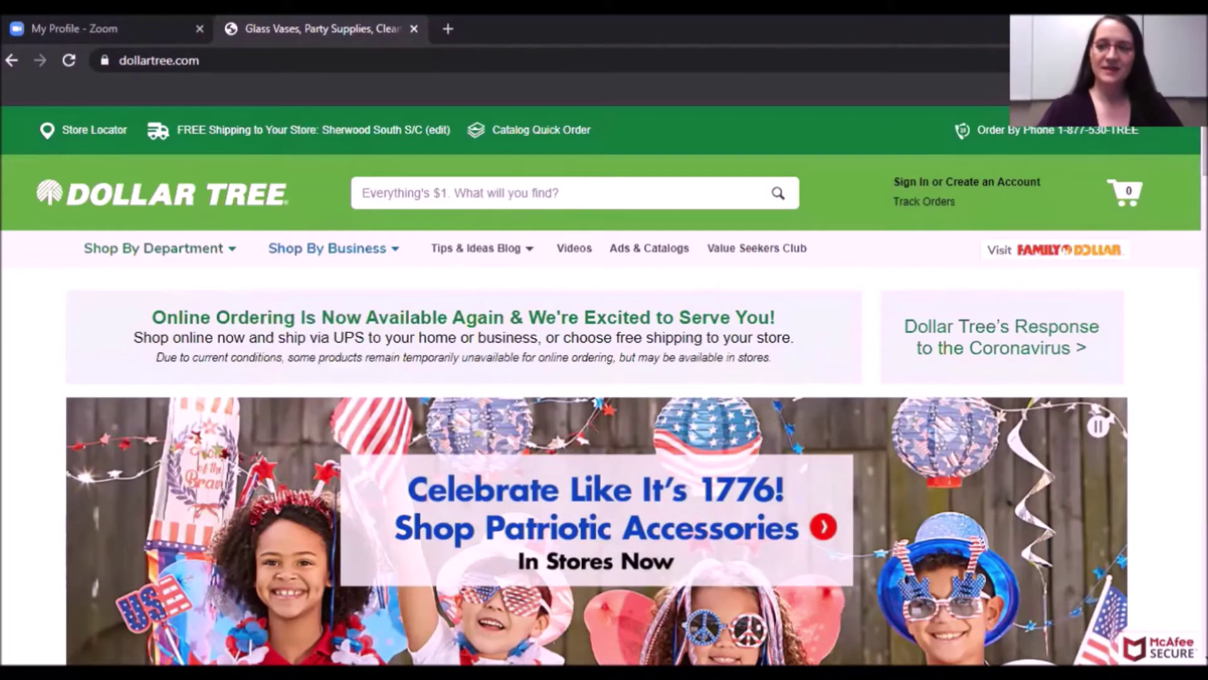
Go to the Dollar Tree Careers page from Company Info in the homepage footer.
scroll(604, 384, down, 3)
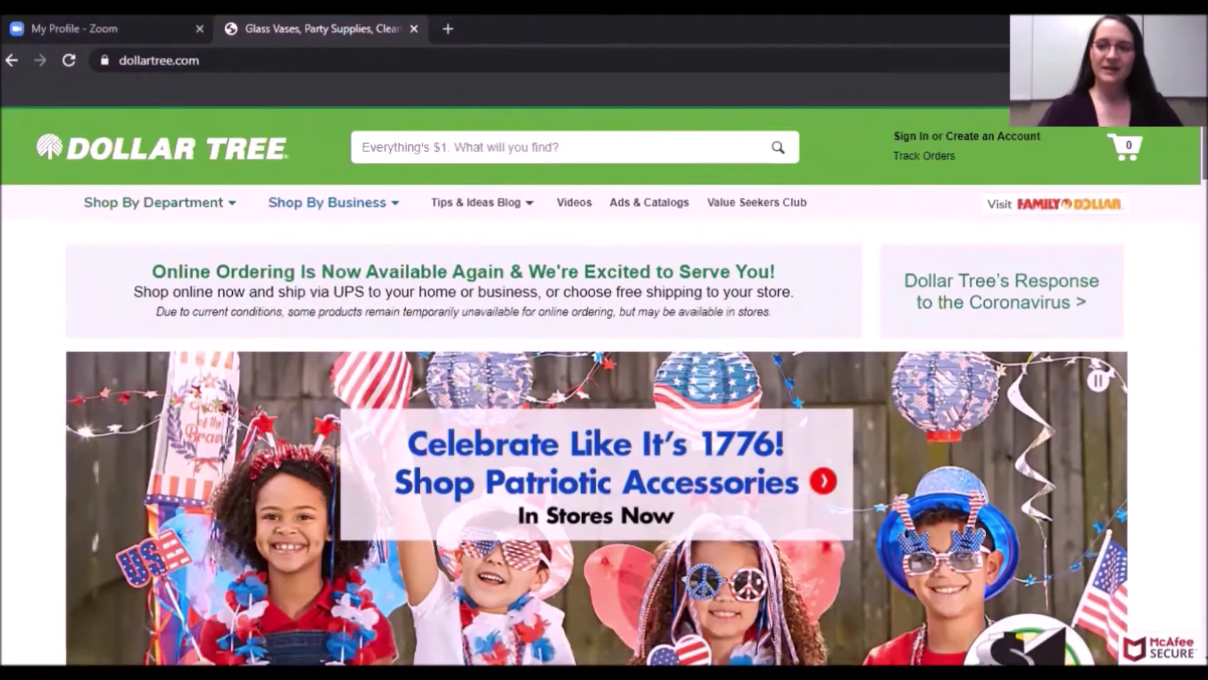
scroll(604, 412, down, 10)
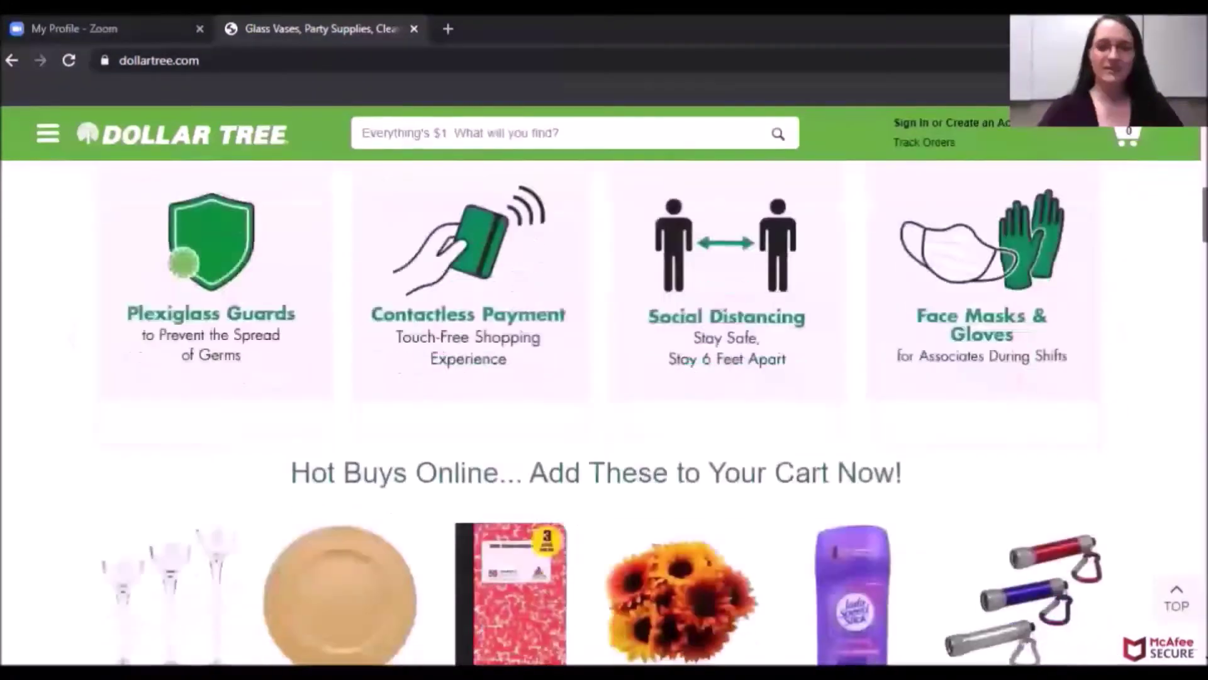
scroll(604, 413, down, 15)
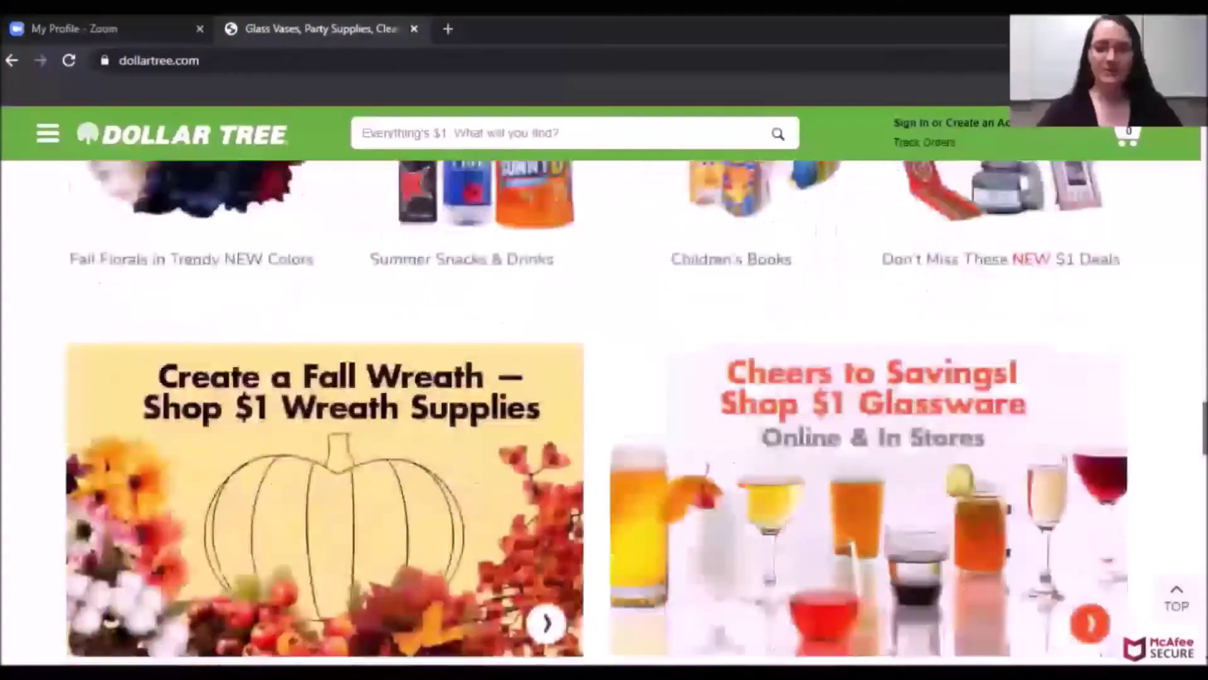
scroll(604, 413, down, 6)
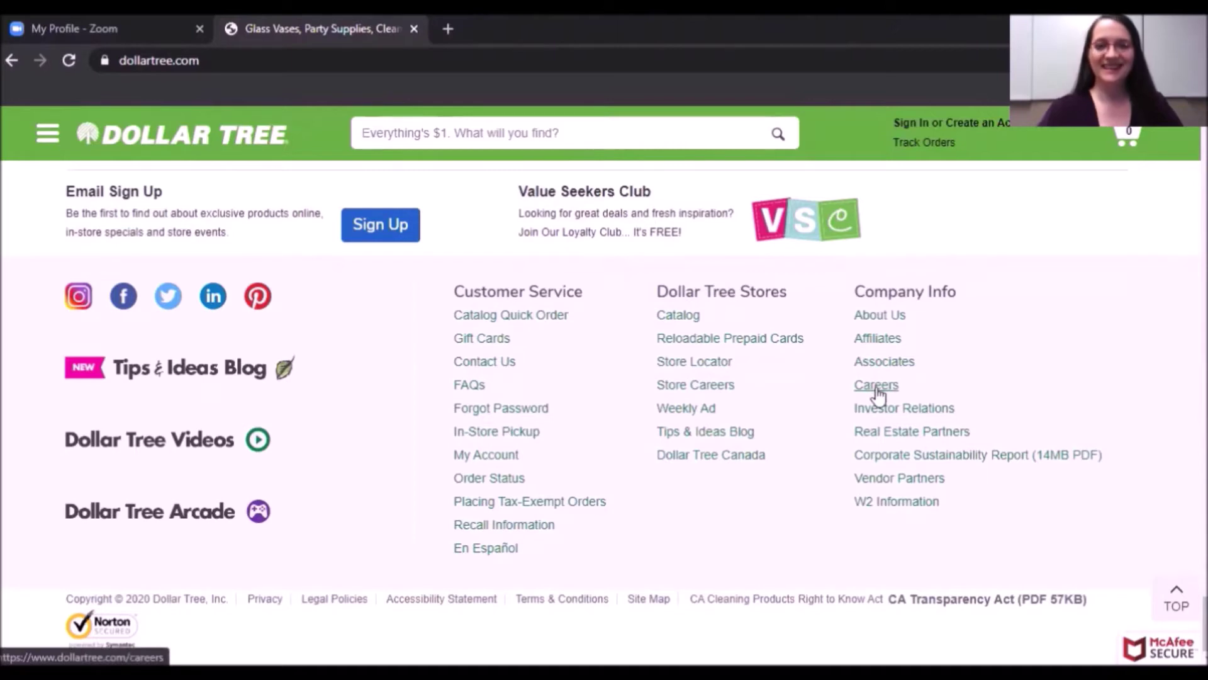
click(878, 390)
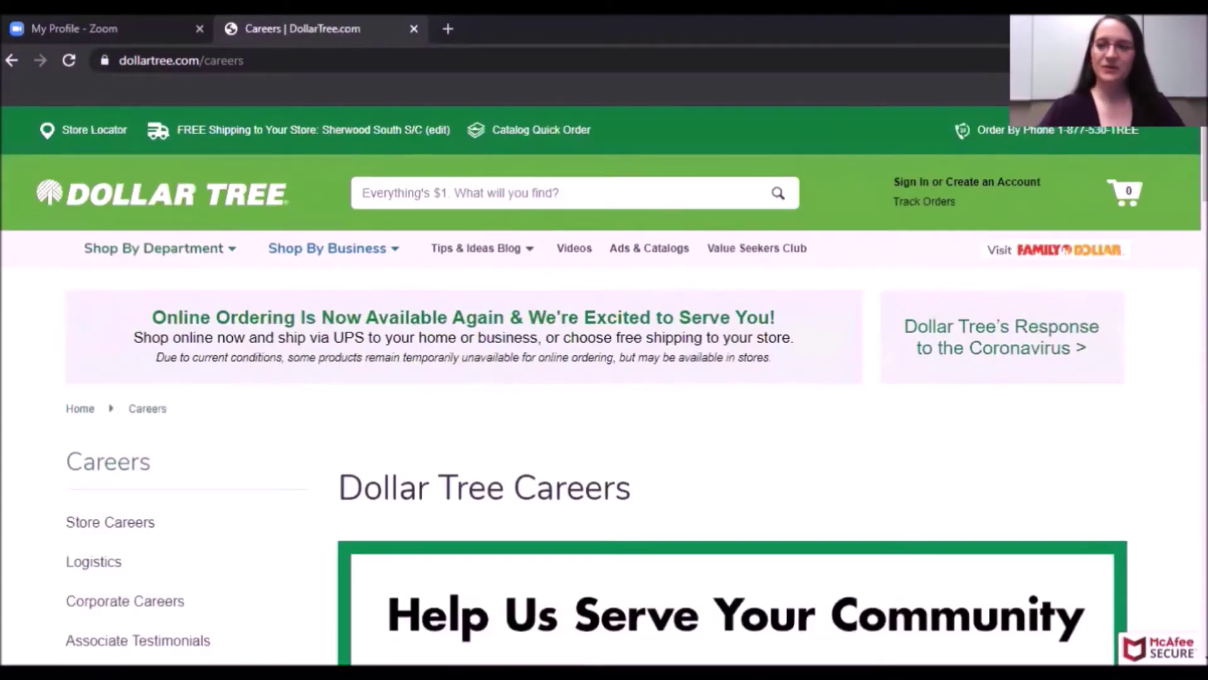
Open the Search & Apply Store Careers page.
scroll(1203, 164, down, 2)
scroll(730, 409, down, 8)
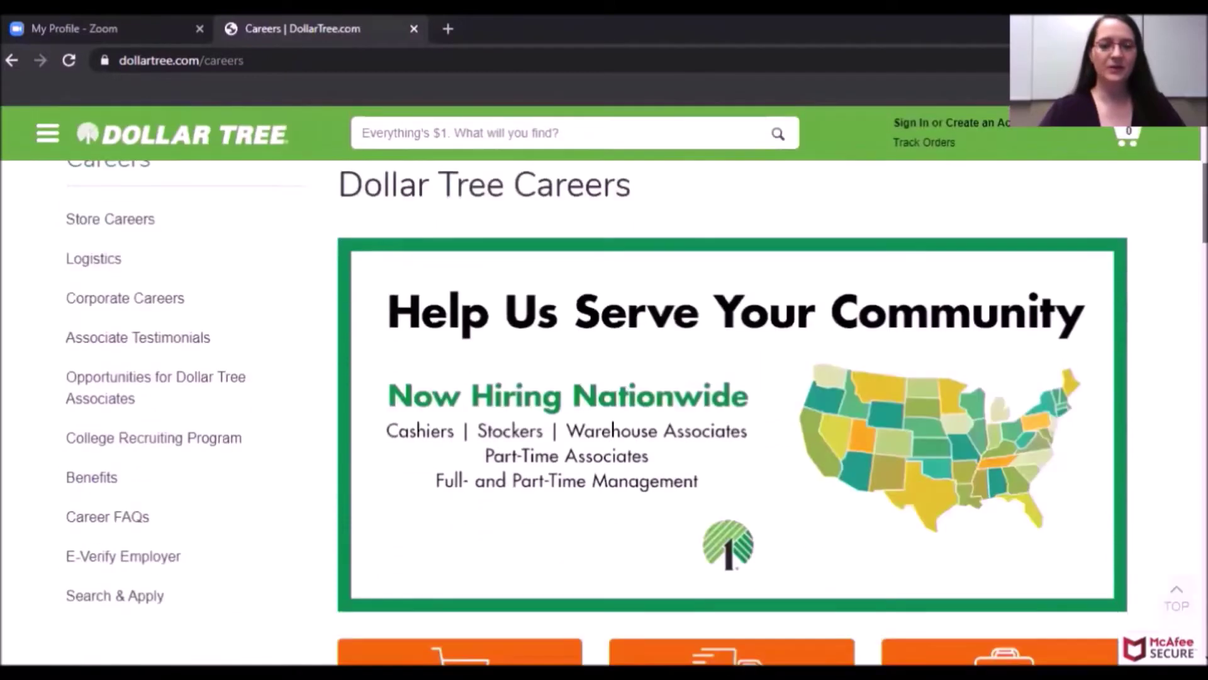
scroll(637, 413, up, 1)
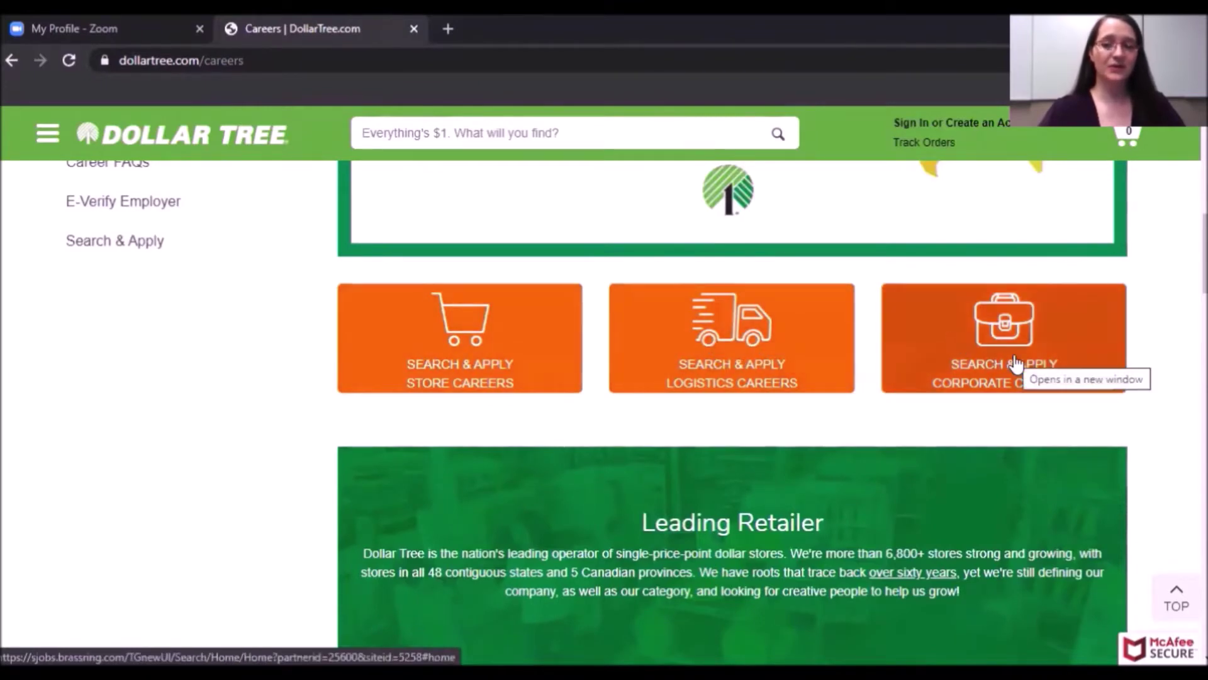
click(459, 385)
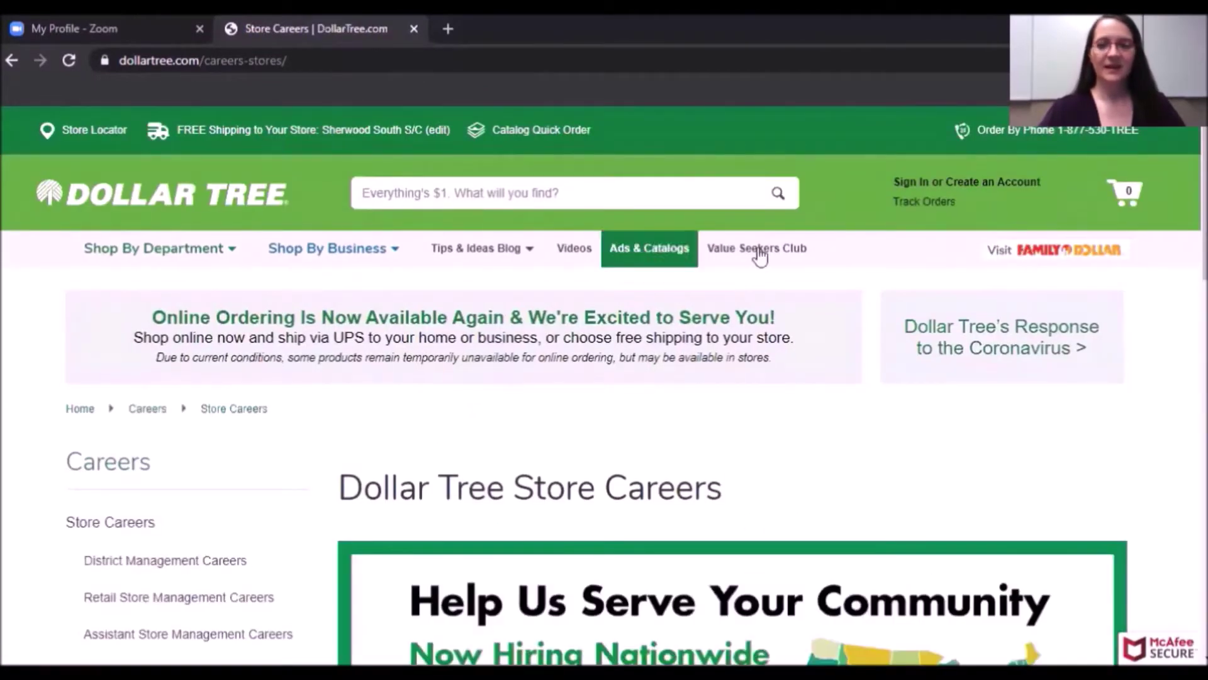
Launch Search & Apply for Store Associate Positions in a new tab.
scroll(967, 218, down, 6)
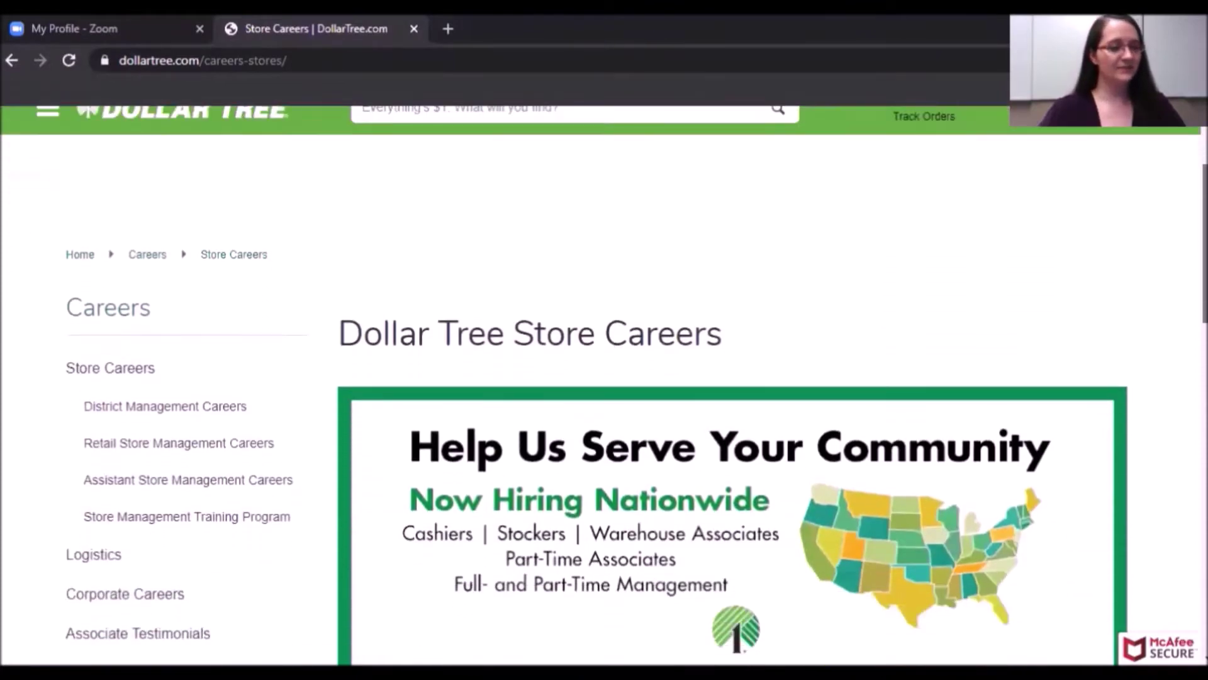
scroll(637, 412, down, 4)
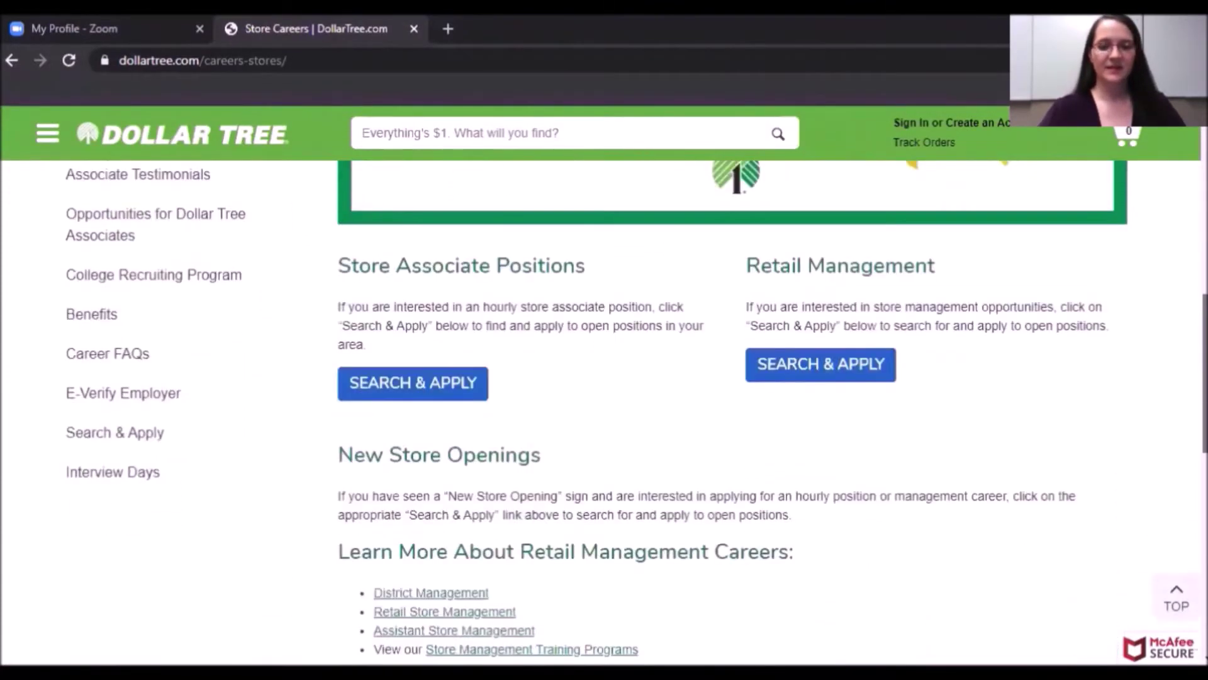
scroll(1116, 284, up, 2)
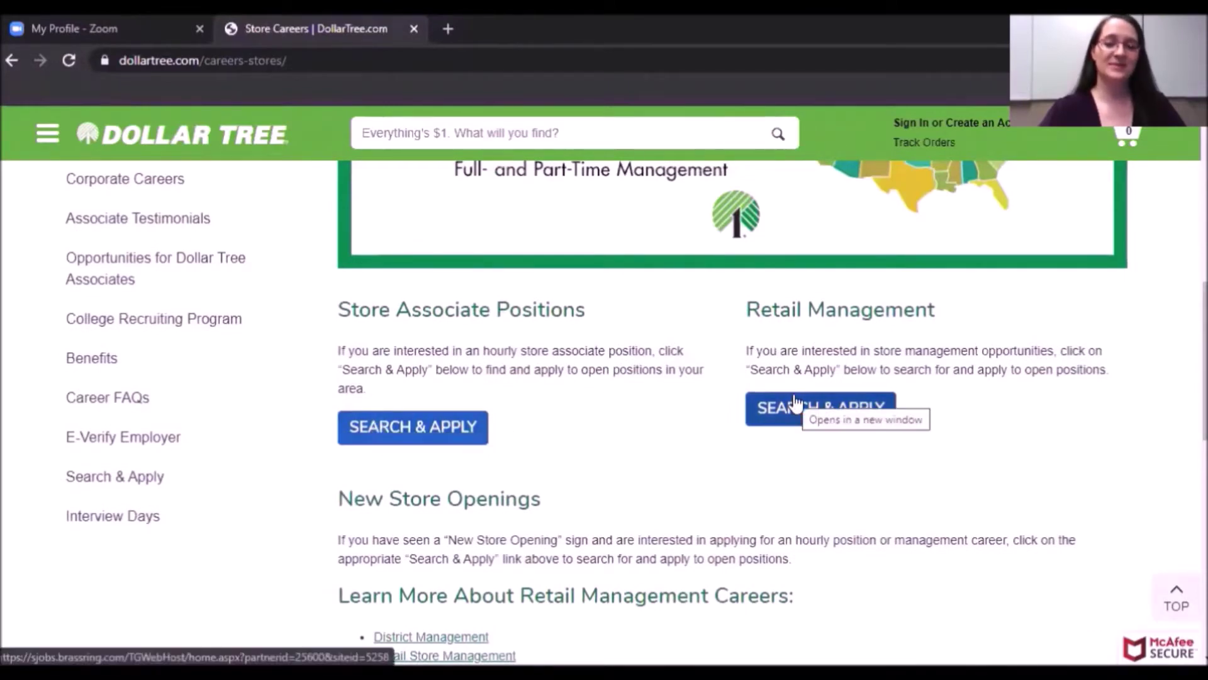
click(388, 431)
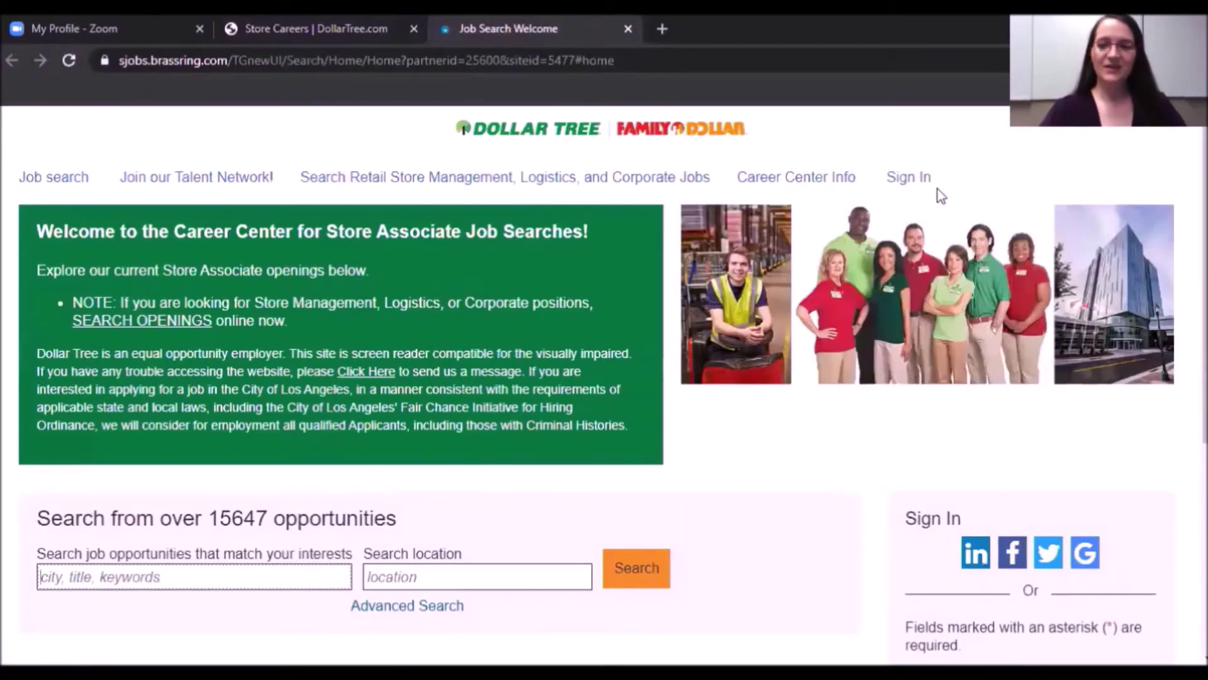
Search jobs by location Baton Rouge, Louisiana, United States, returning 59 results.
scroll(940, 196, down, 1)
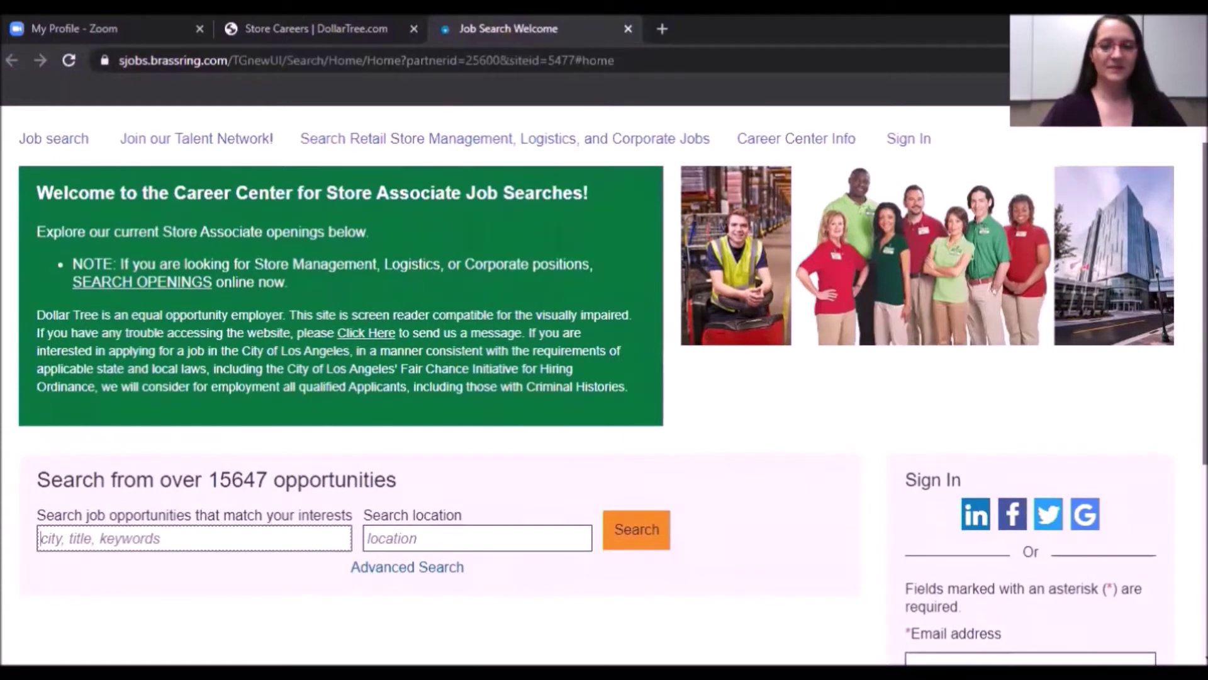
scroll(604, 378, down, 2)
scroll(604, 377, down, 3)
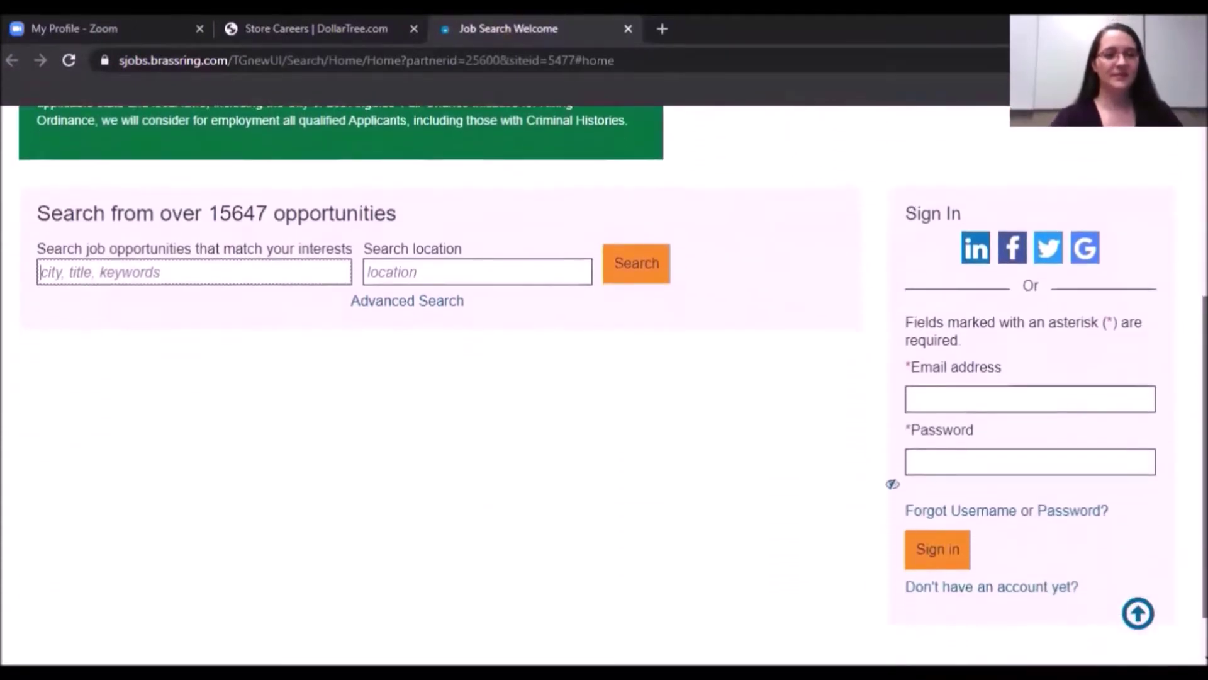
scroll(604, 378, down, 1)
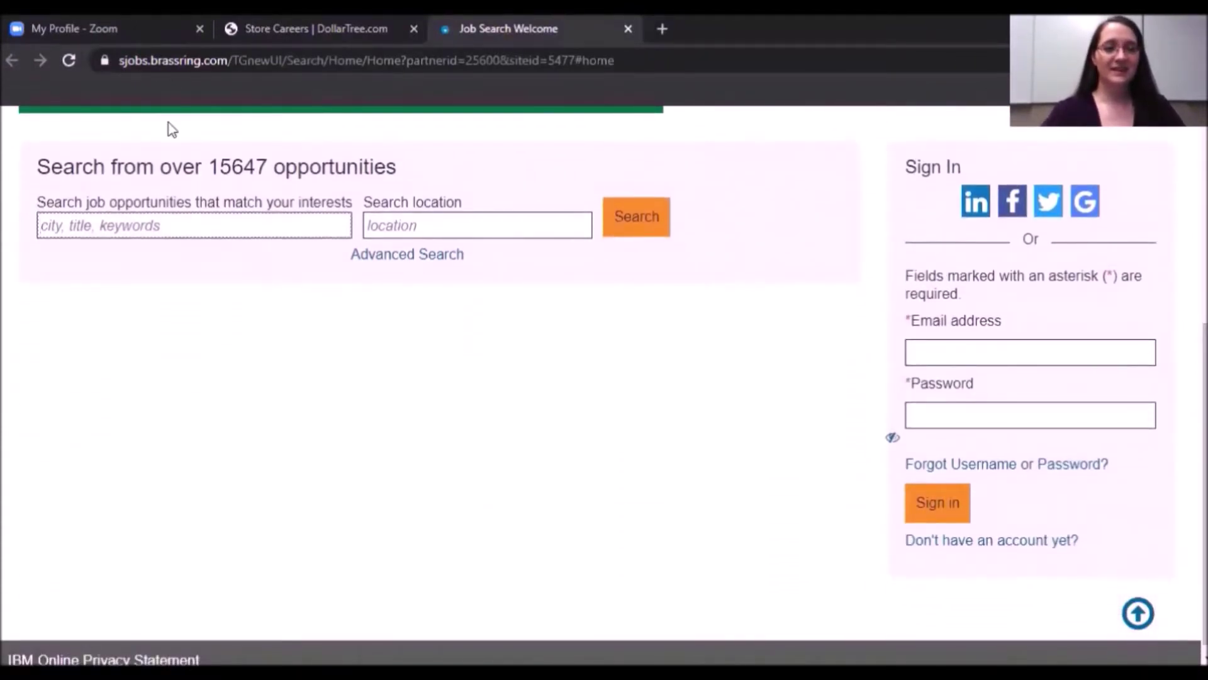
click(244, 188)
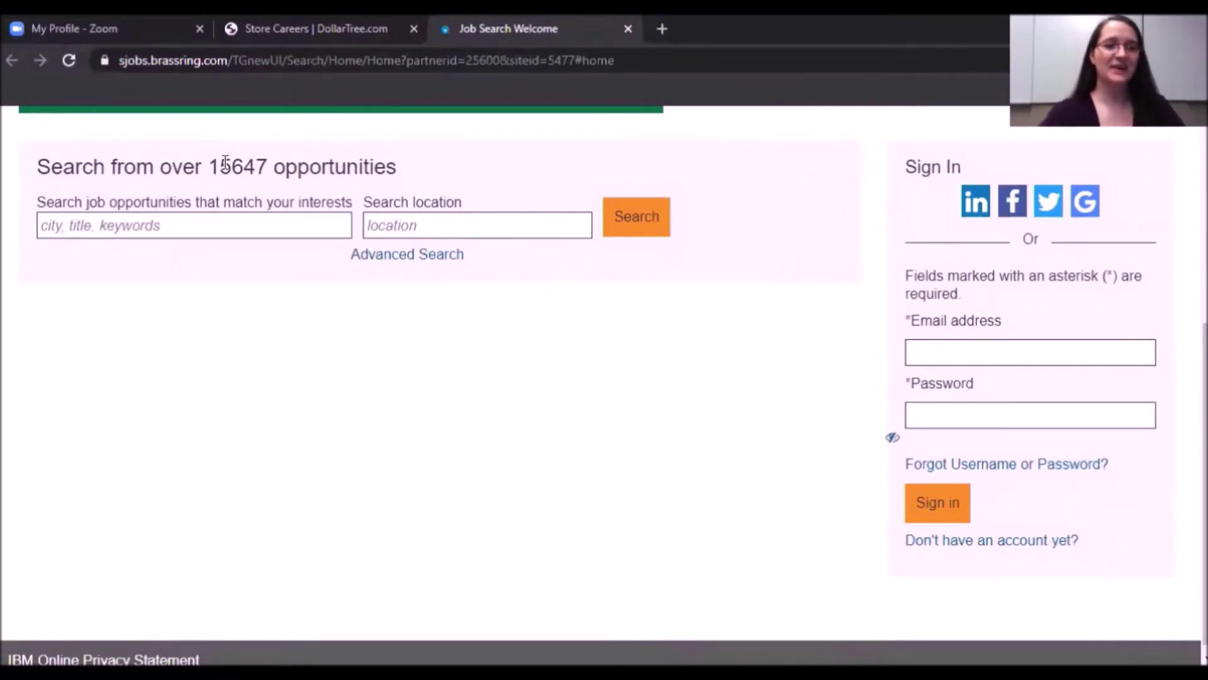
click(381, 228)
text(Bl)
text(ton Rouge)
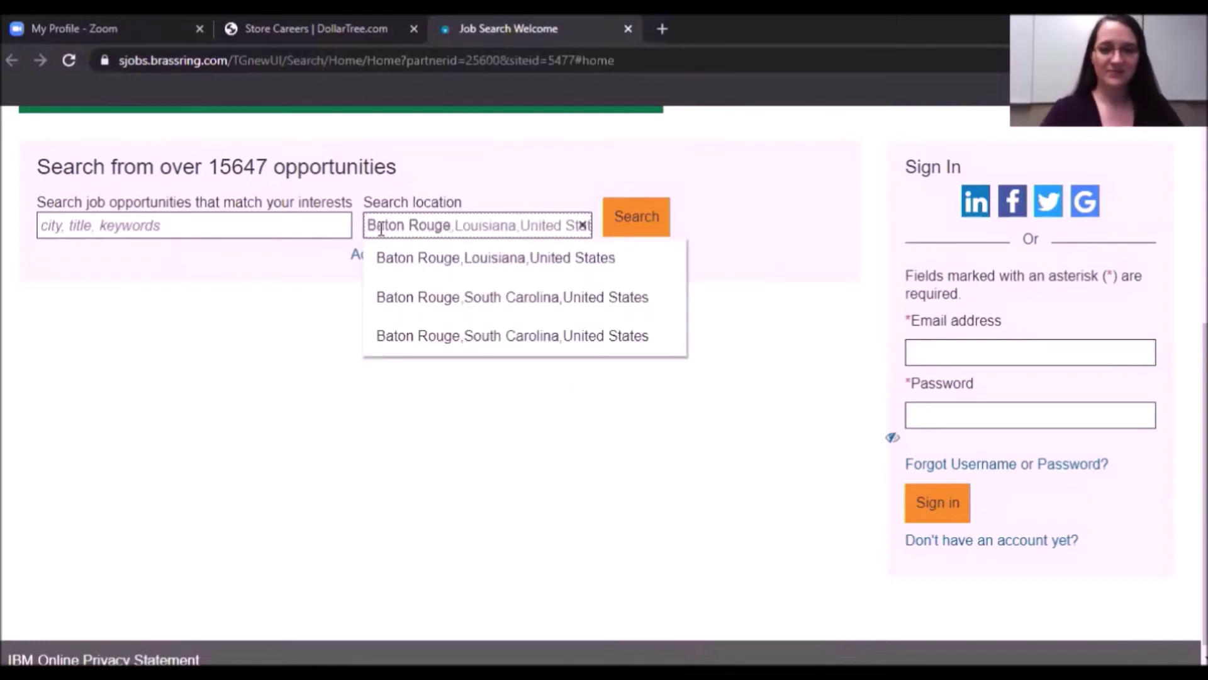
click(482, 270)
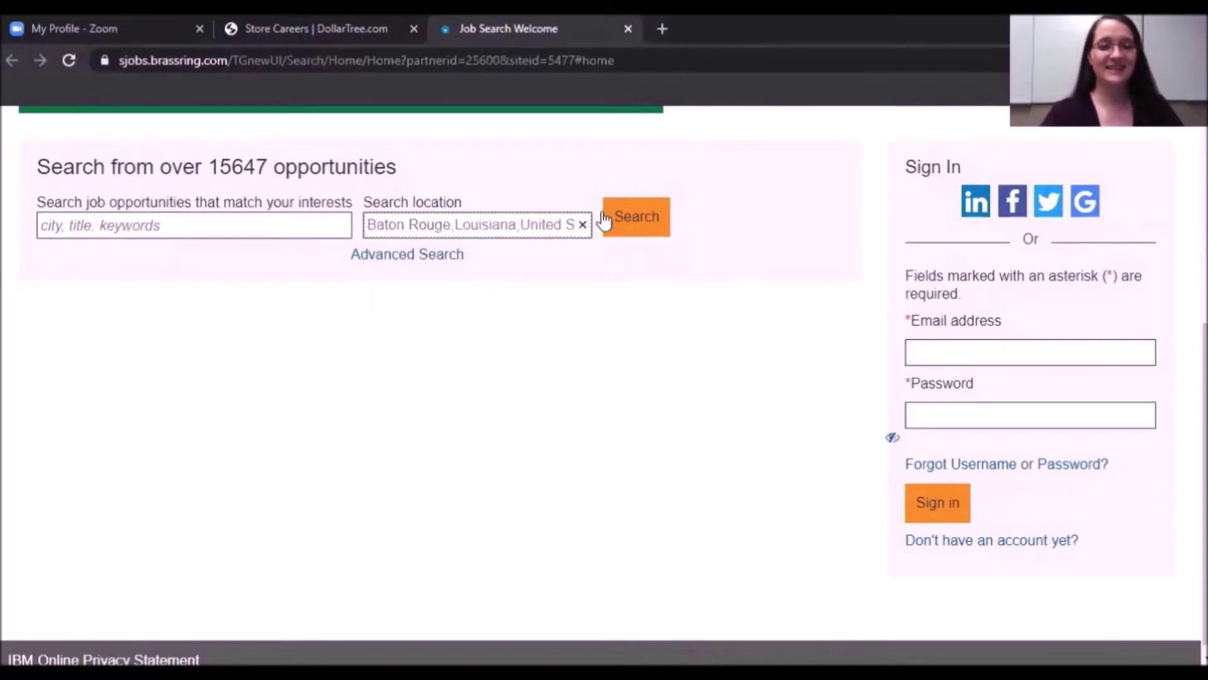
click(638, 231)
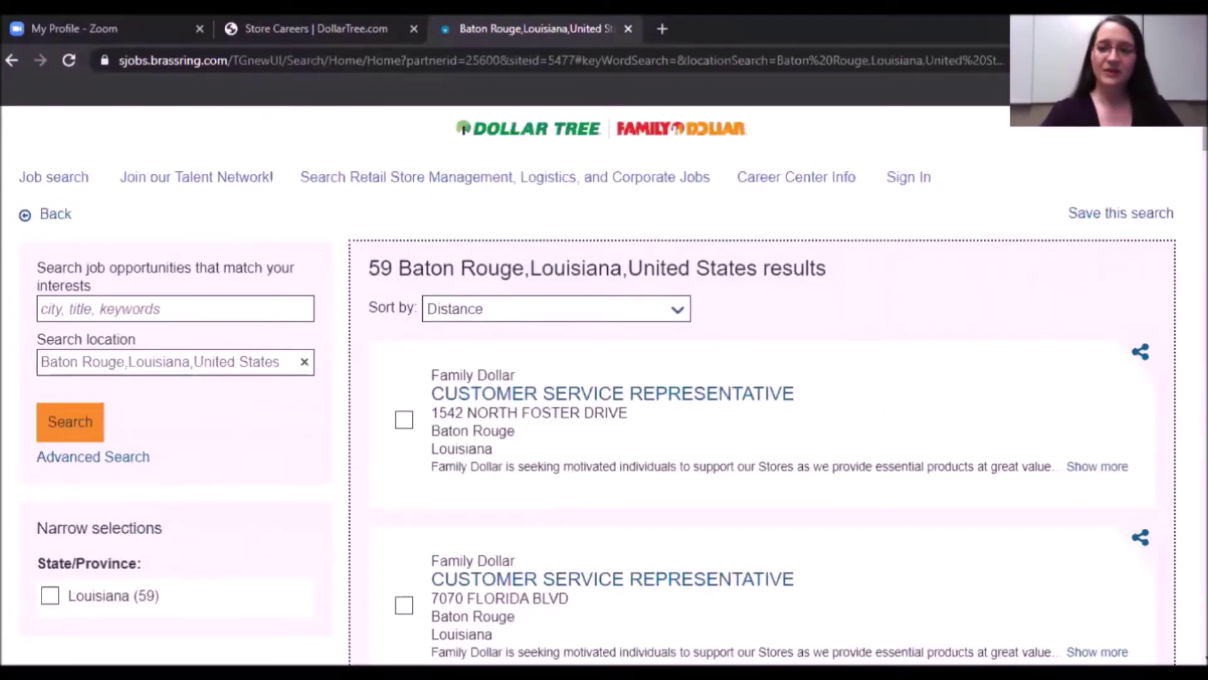
Open the first Customer Service Representative posting, at 1542 North Foster Drive.
scroll(605, 378, down, 2)
scroll(604, 378, up, 1)
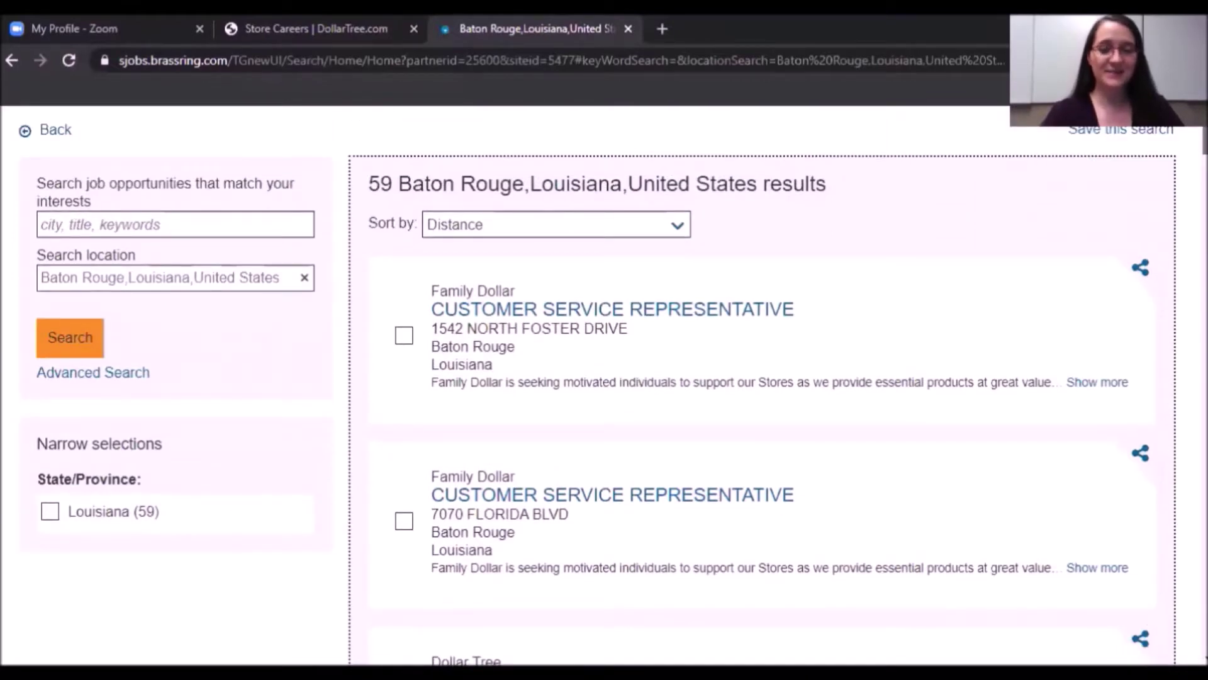
scroll(761, 409, down, 2)
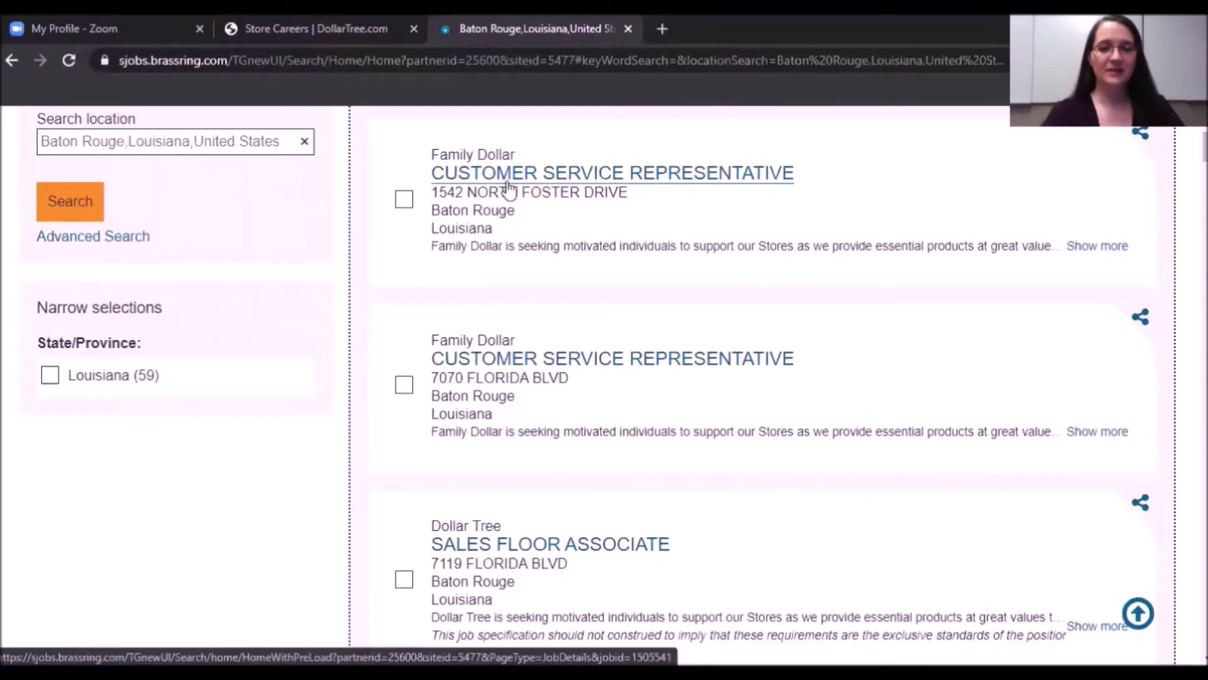
drag(433, 188, 617, 188)
click(640, 200)
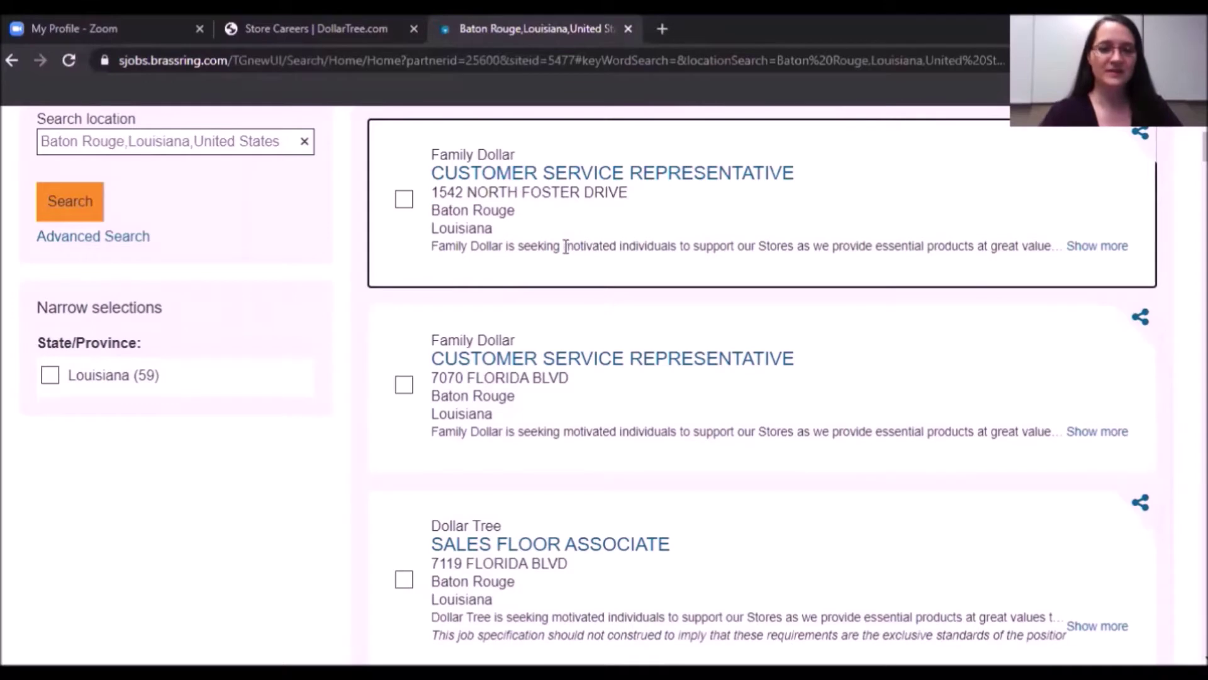
click(606, 176)
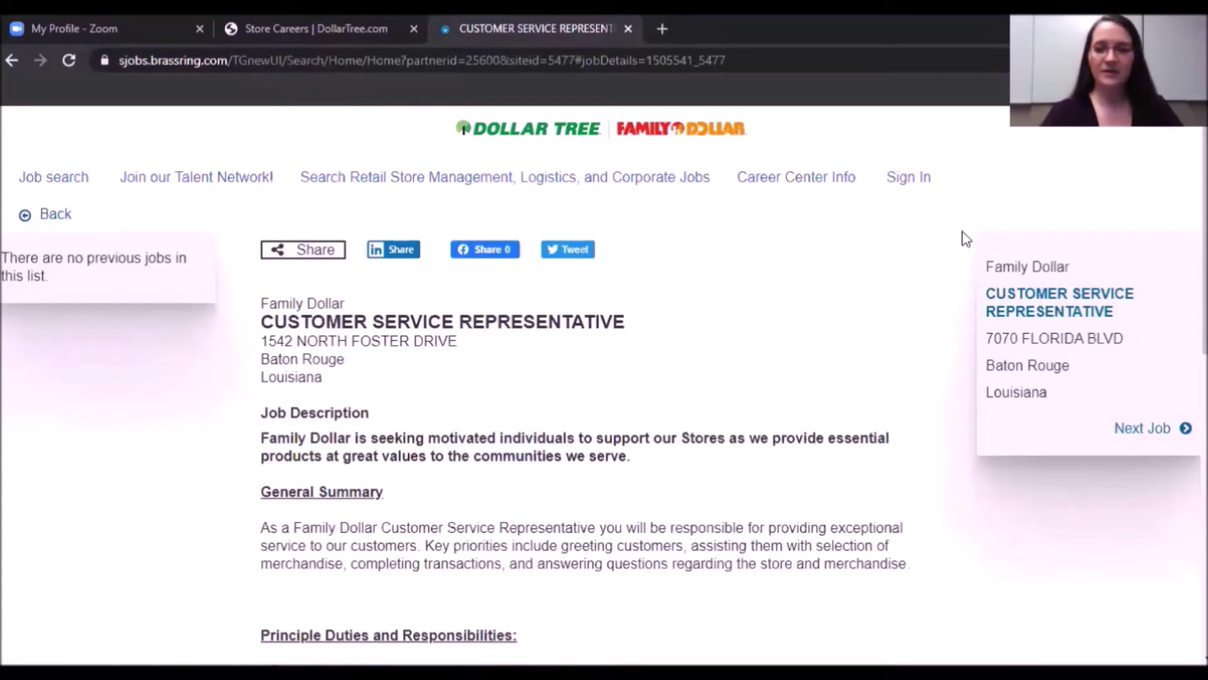
Apply to this Customer Service Representative job from the bottom of the posting.
scroll(966, 238, down, 3)
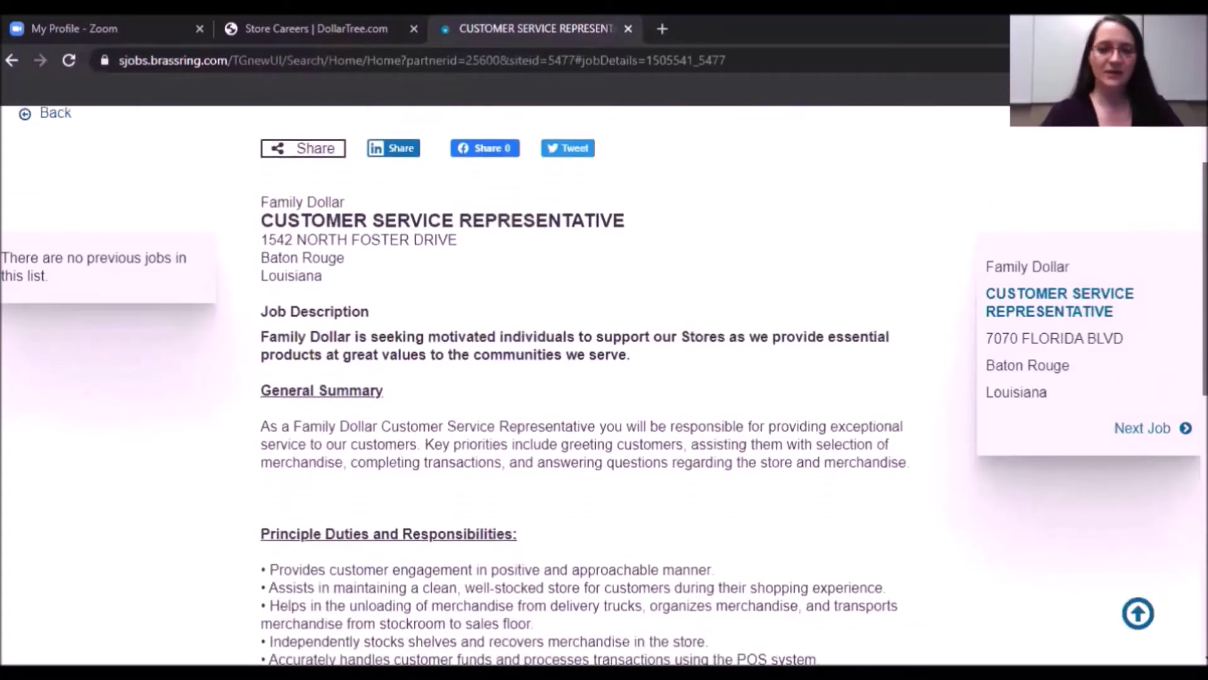
scroll(604, 384, down, 7)
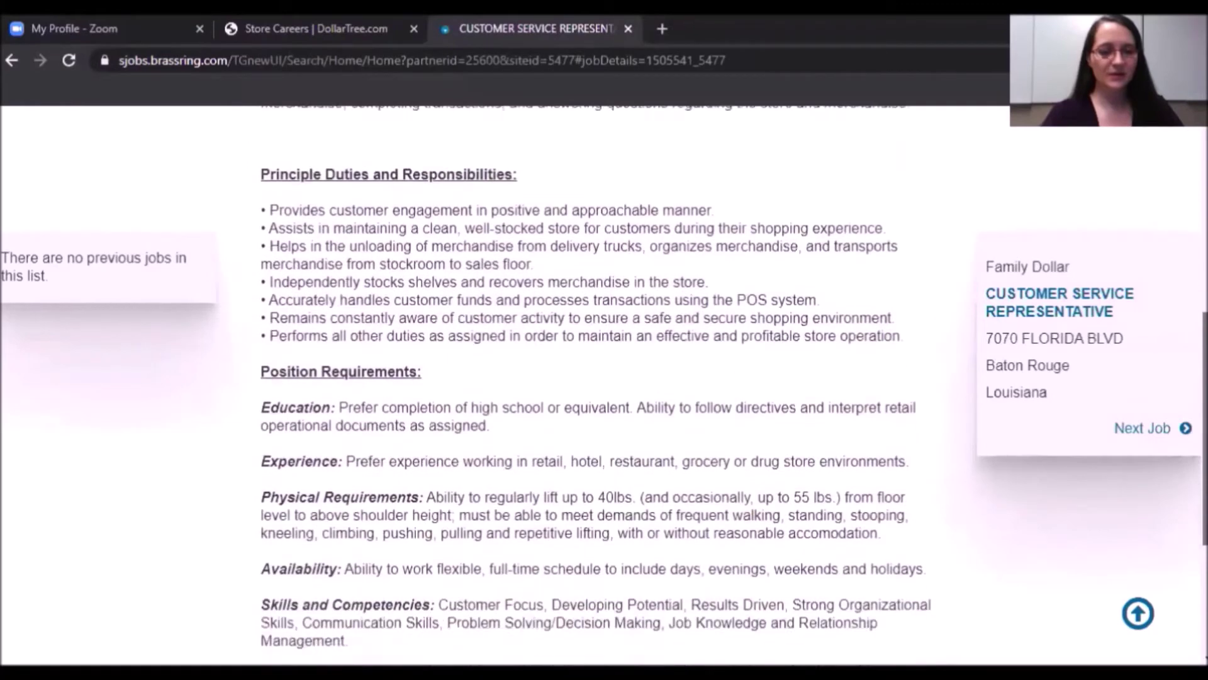
scroll(604, 384, down, 2)
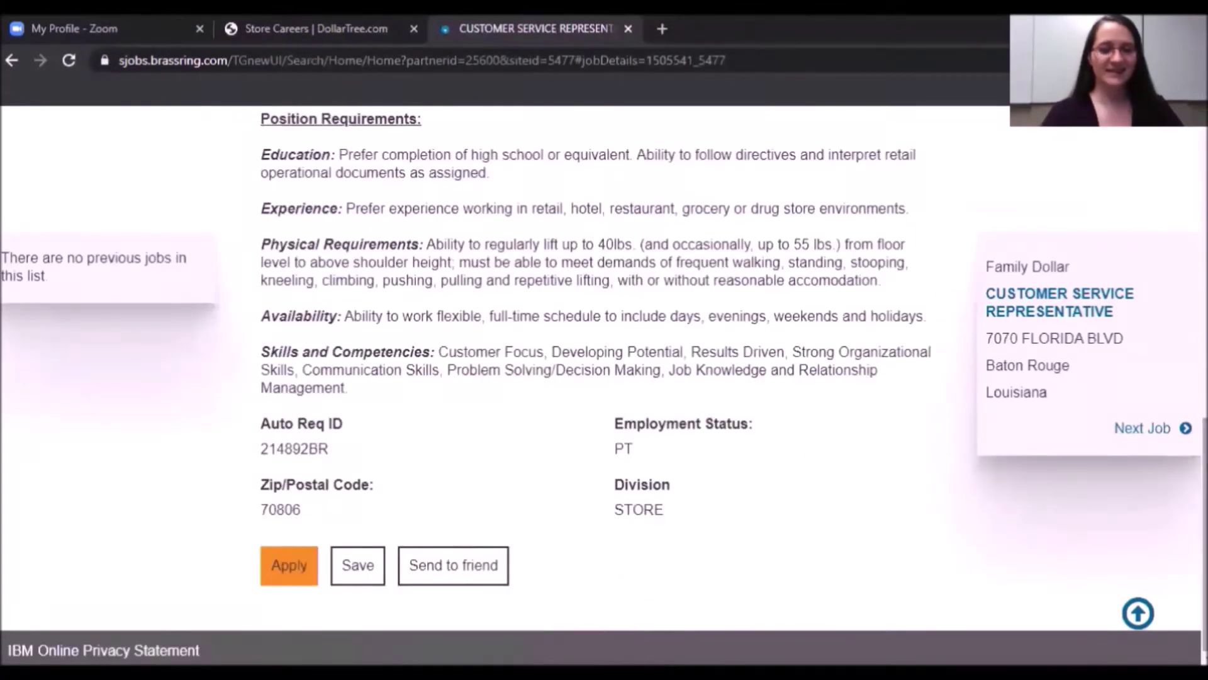
click(289, 566)
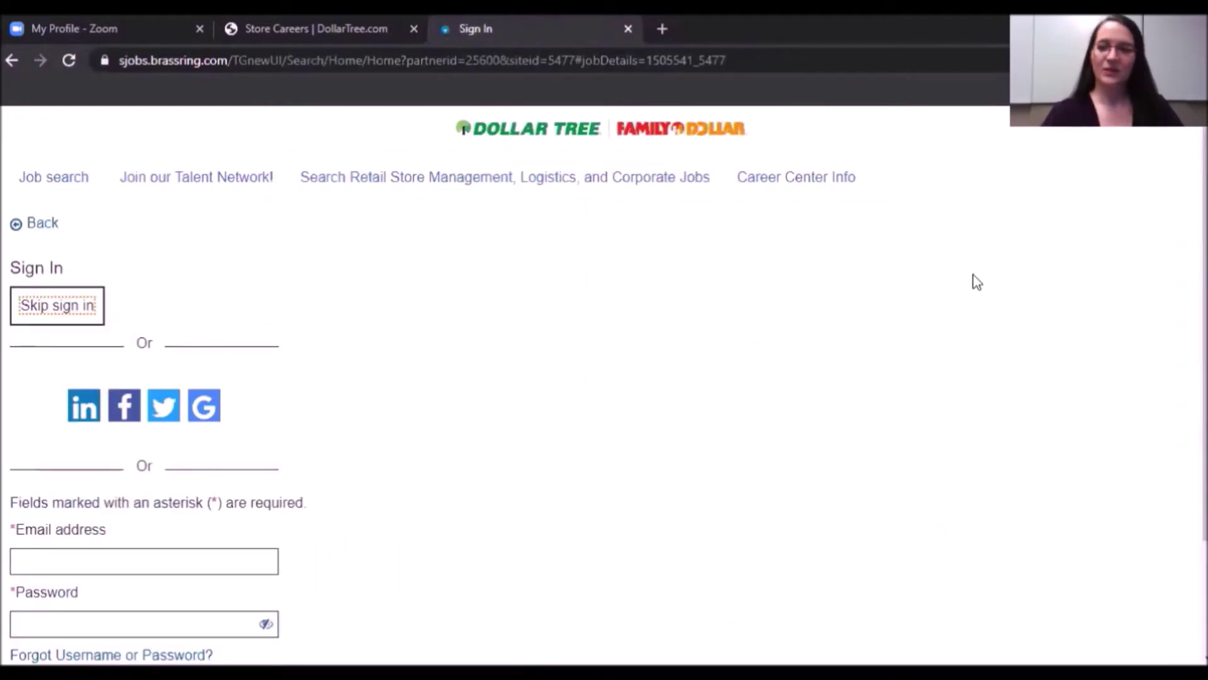
Choose "Don't have an account yet?" on the Sign In page.
scroll(976, 282, down, 2)
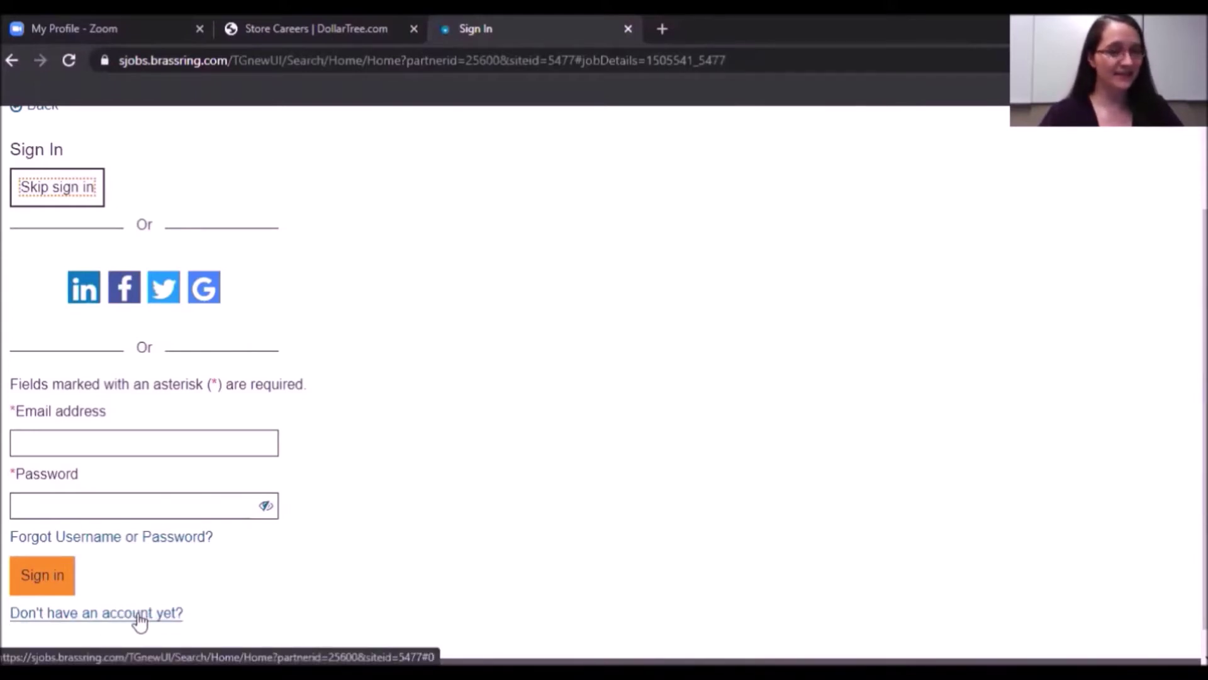
click(139, 619)
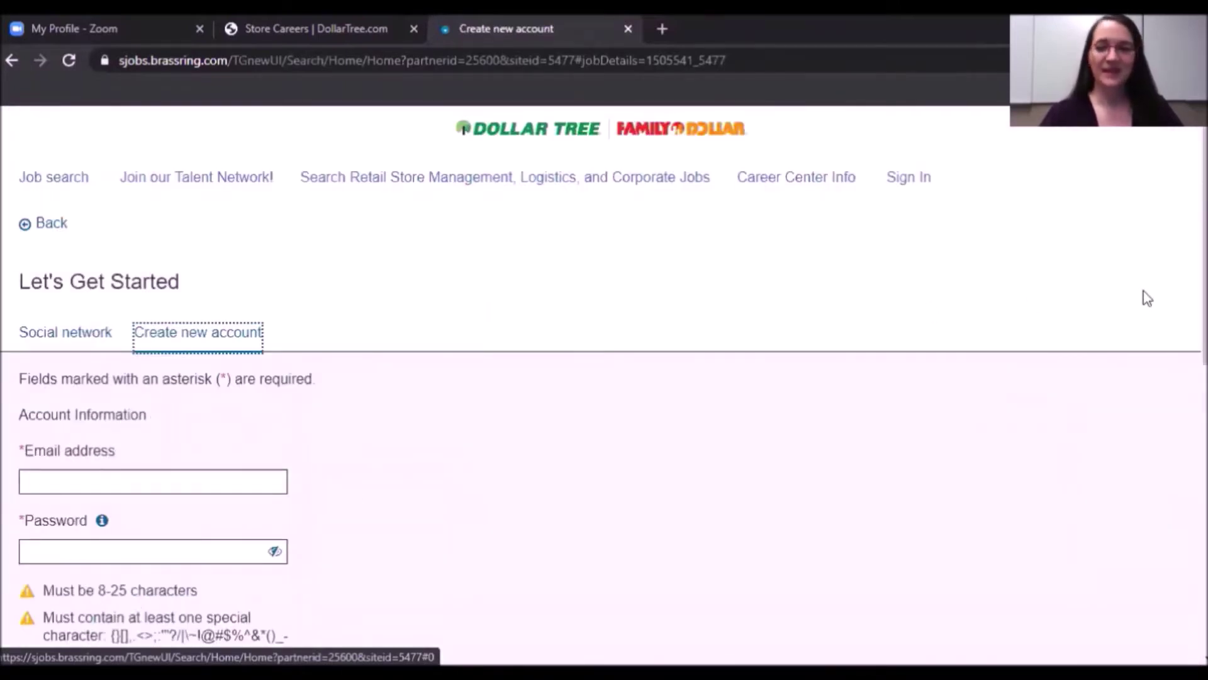
Enter the applicant's e-mail address in the Email field and tab through the remaining fields.
scroll(1205, 251, down, 1)
scroll(1205, 252, down, 3)
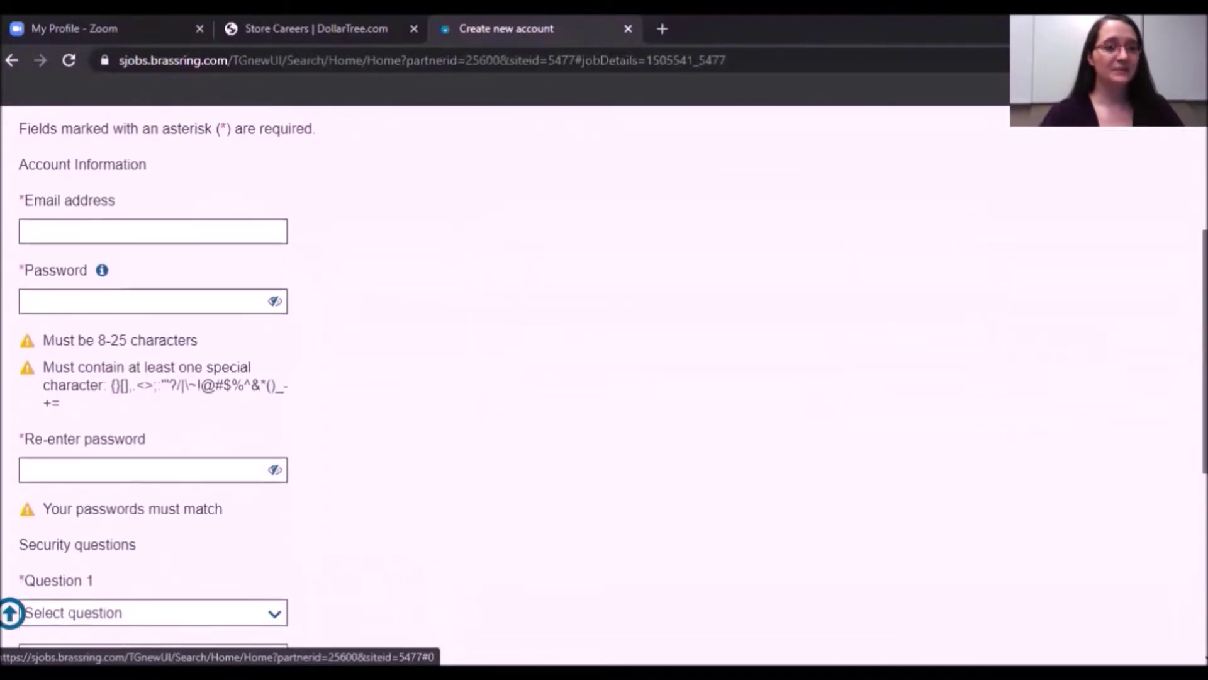
drag(19, 131, 318, 138)
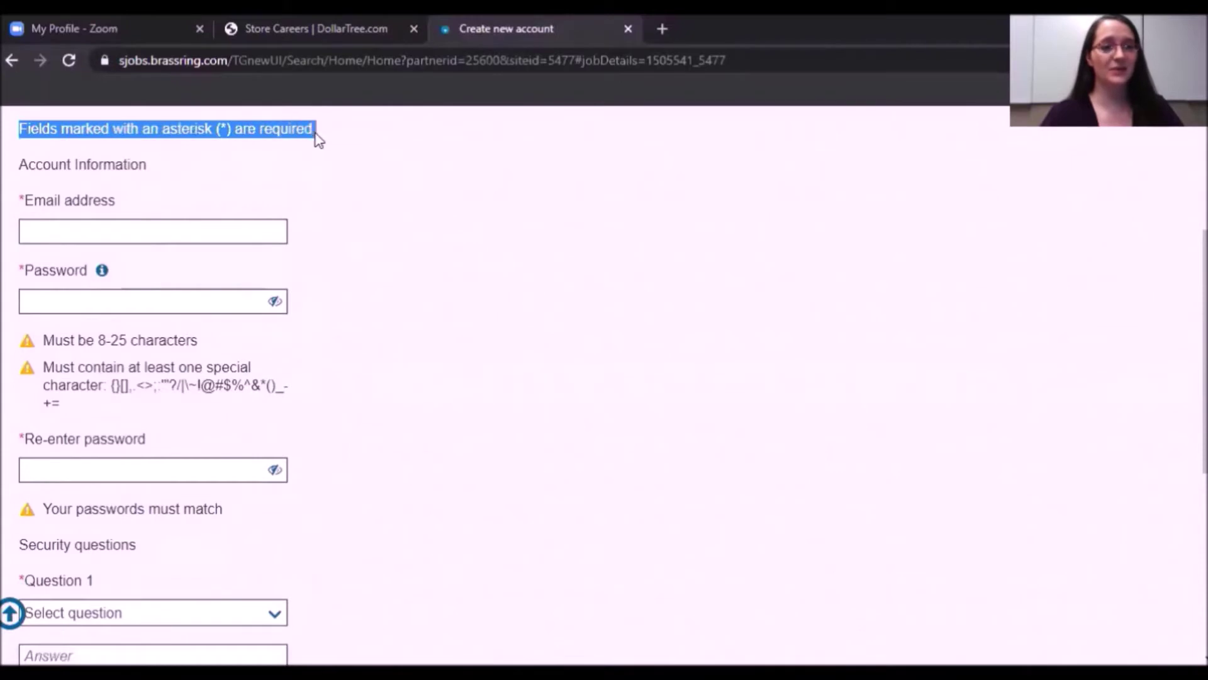
click(22, 199)
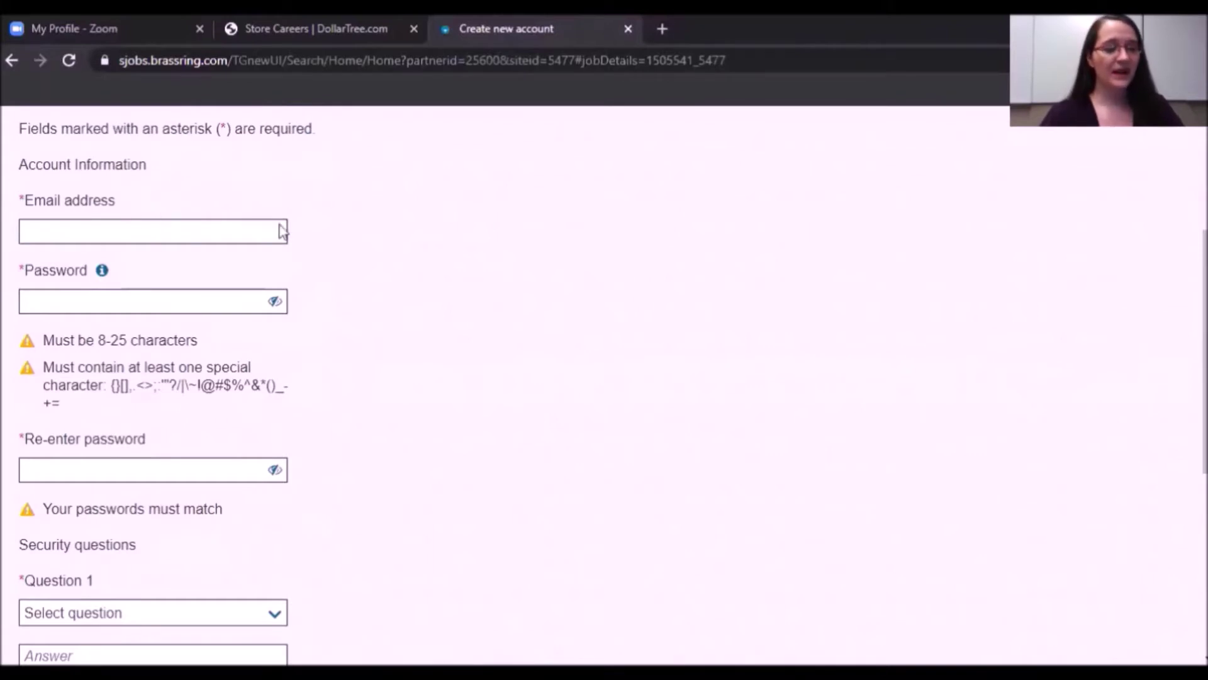
click(42, 236)
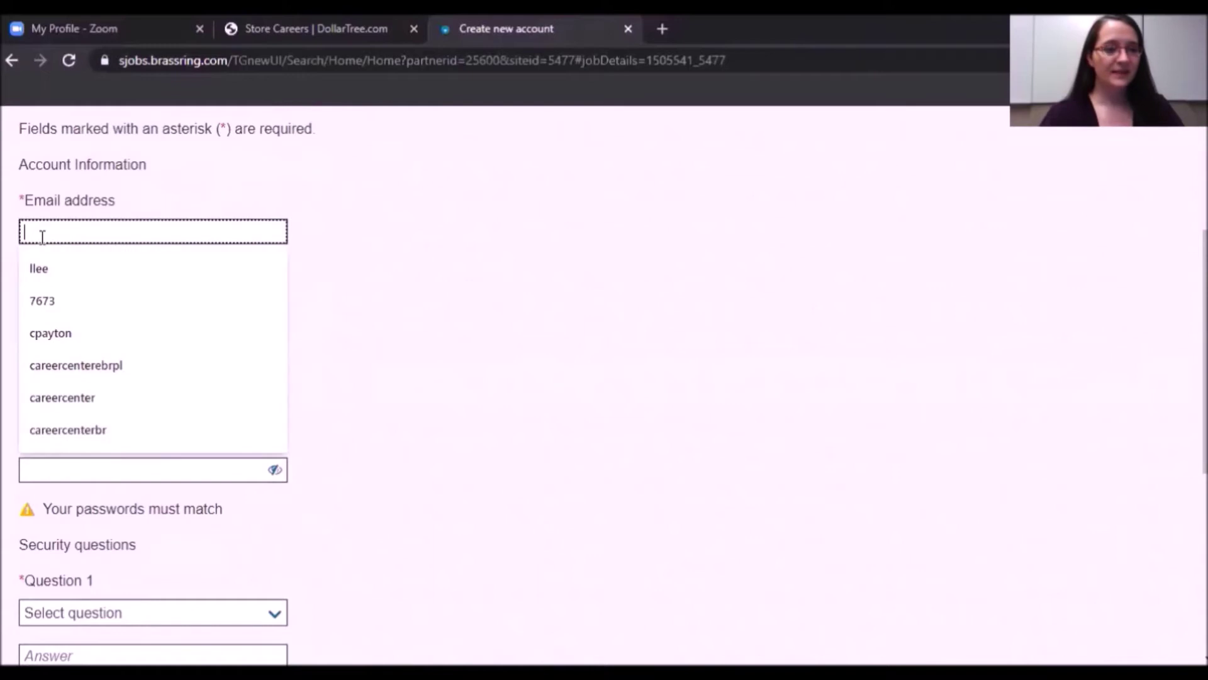
click(355, 251)
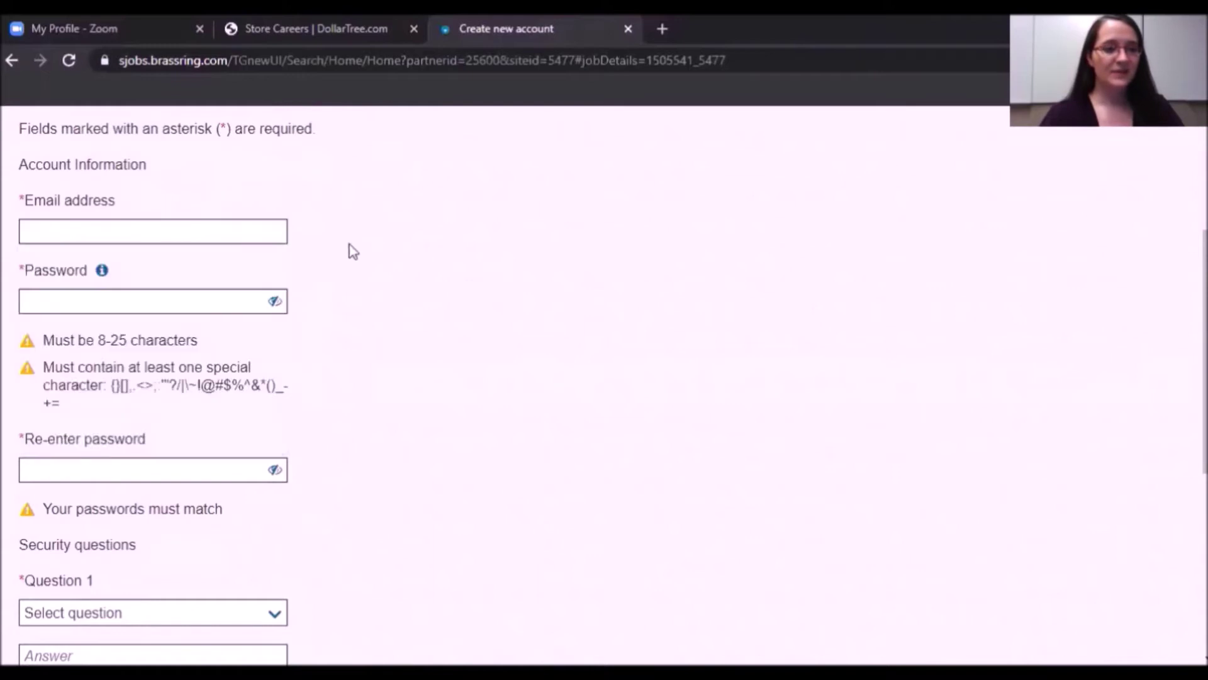
click(40, 236)
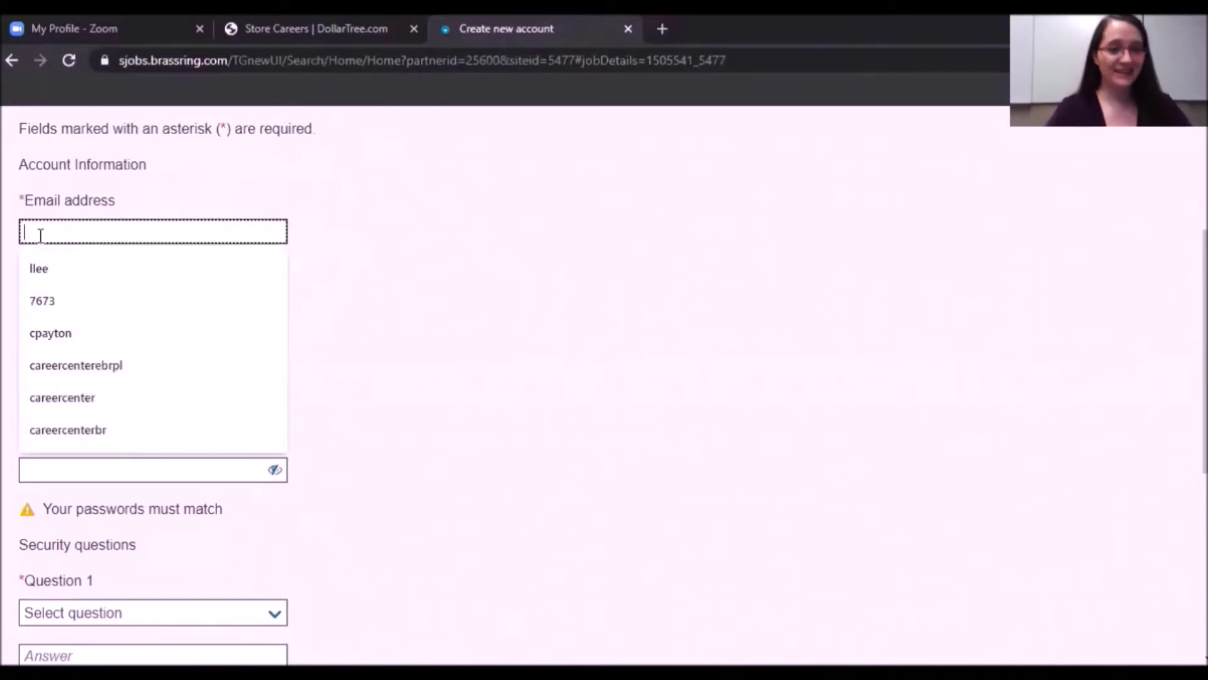
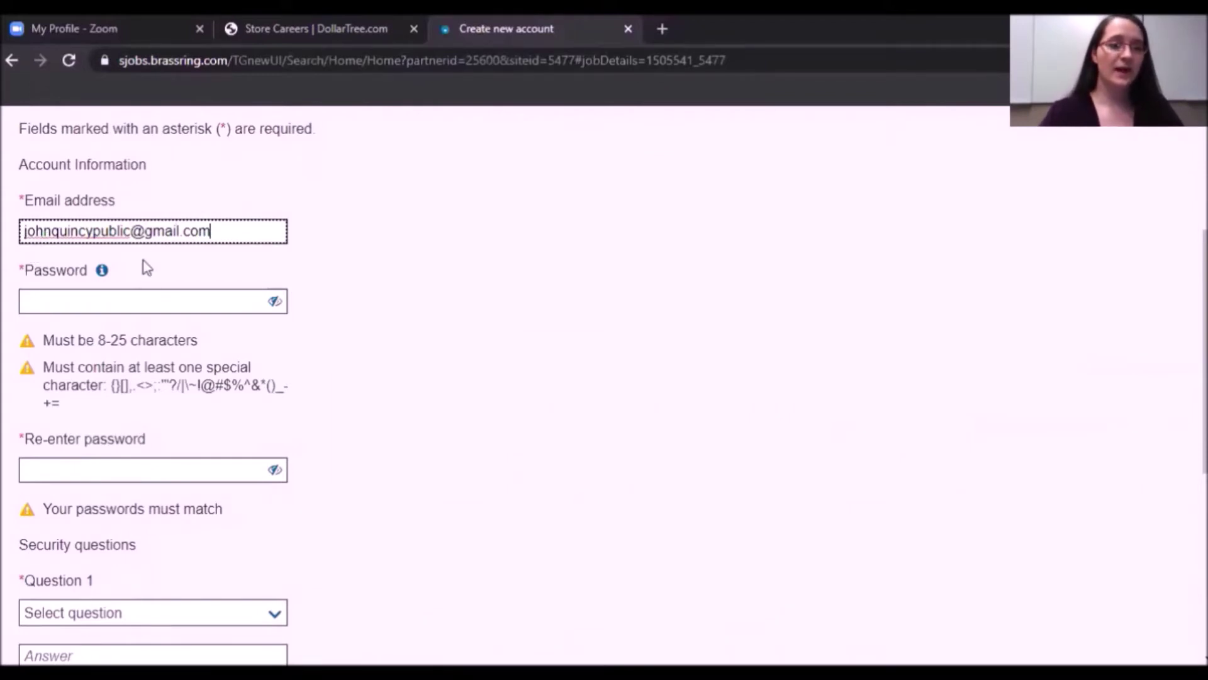
click(36, 304)
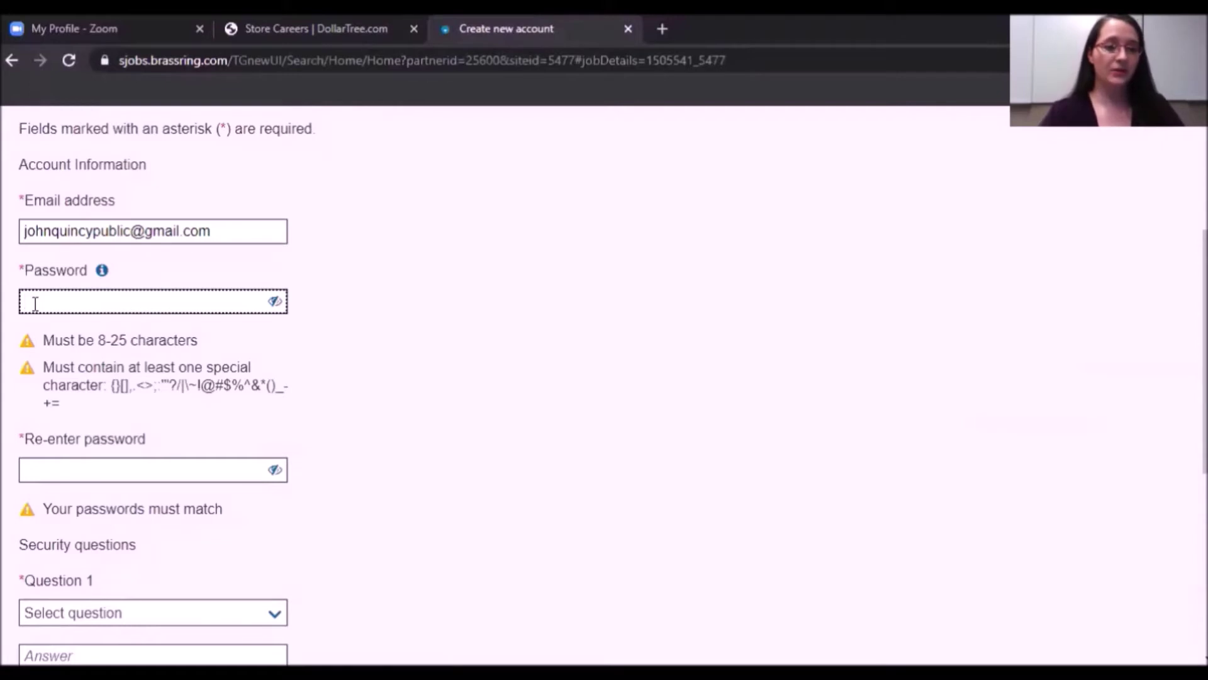
key(Tab)
key(Tab)
key(Tab)
key(Tab)
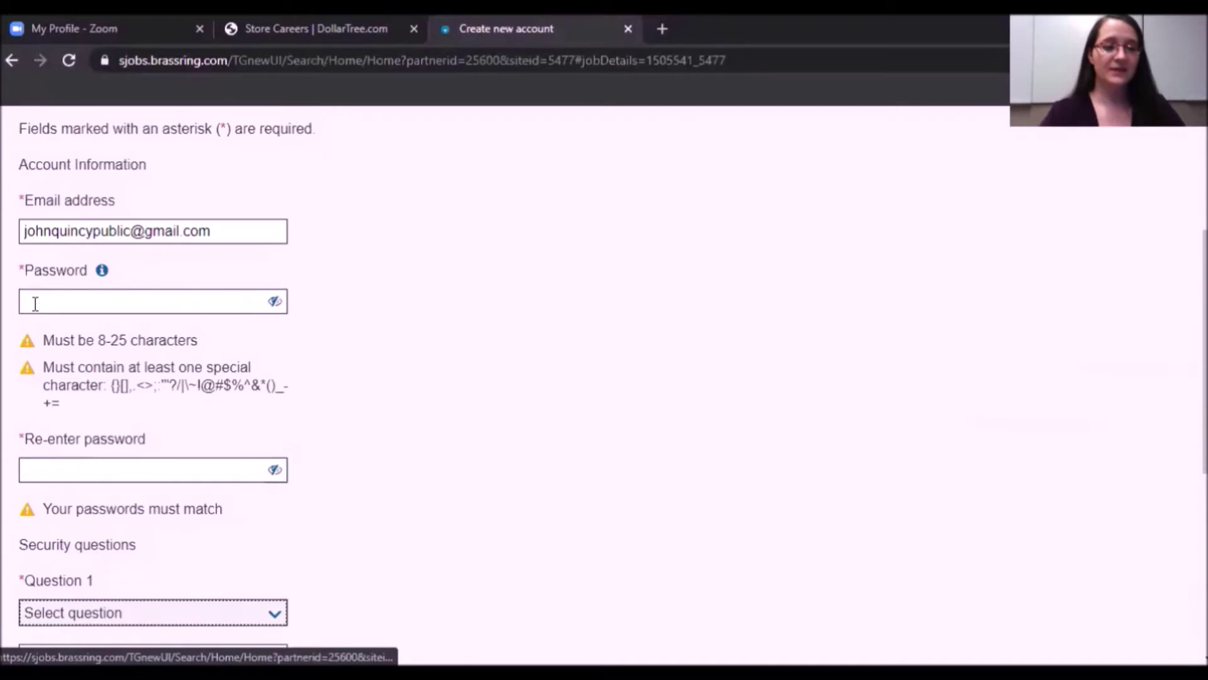
key(Tab)
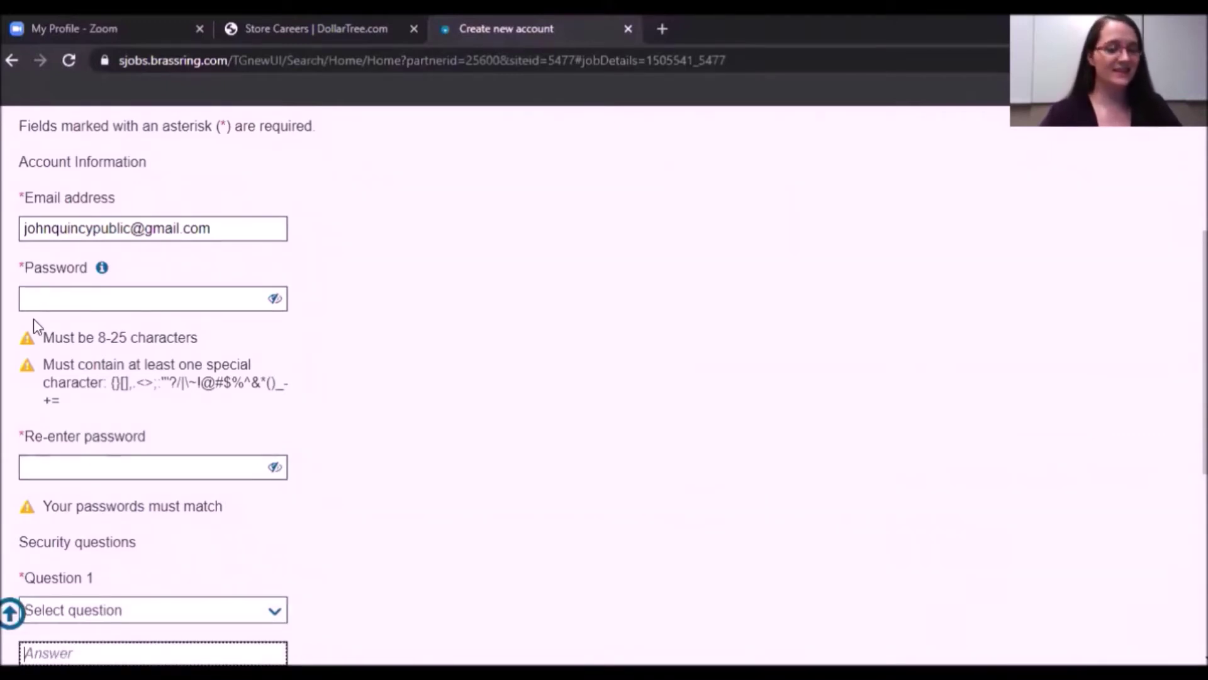
Enter a nine-character password containing a special character, meeting the 8–25 length rule.
click(33, 297)
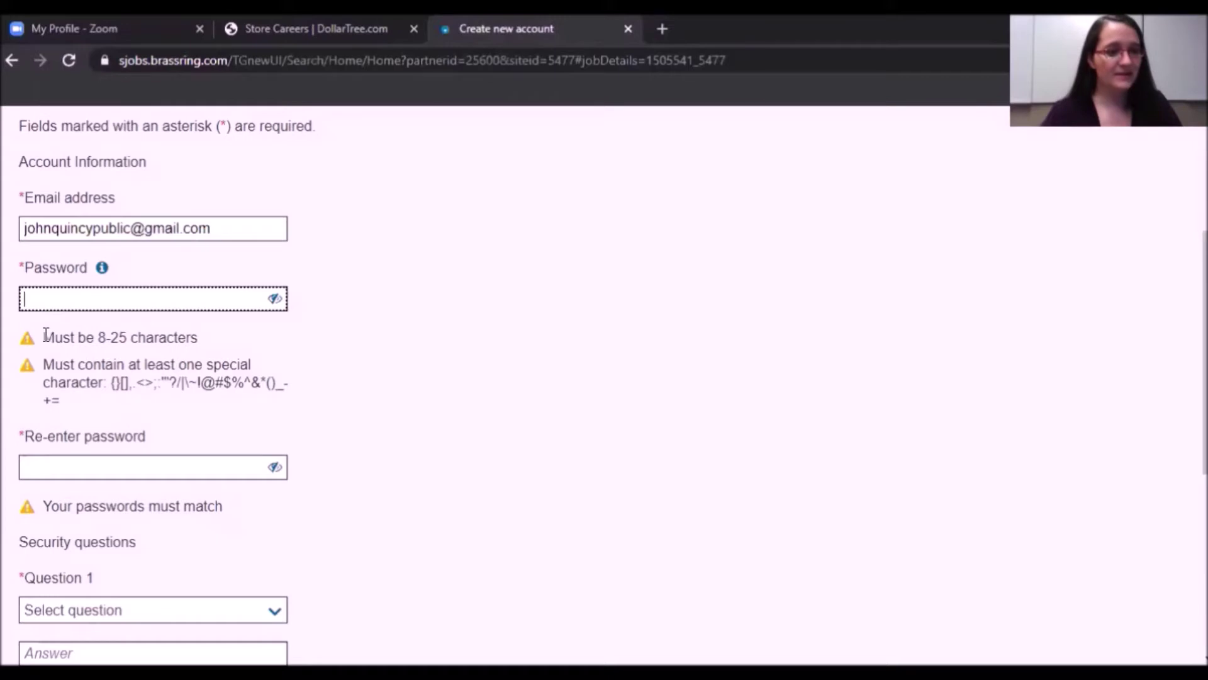
drag(46, 335, 211, 342)
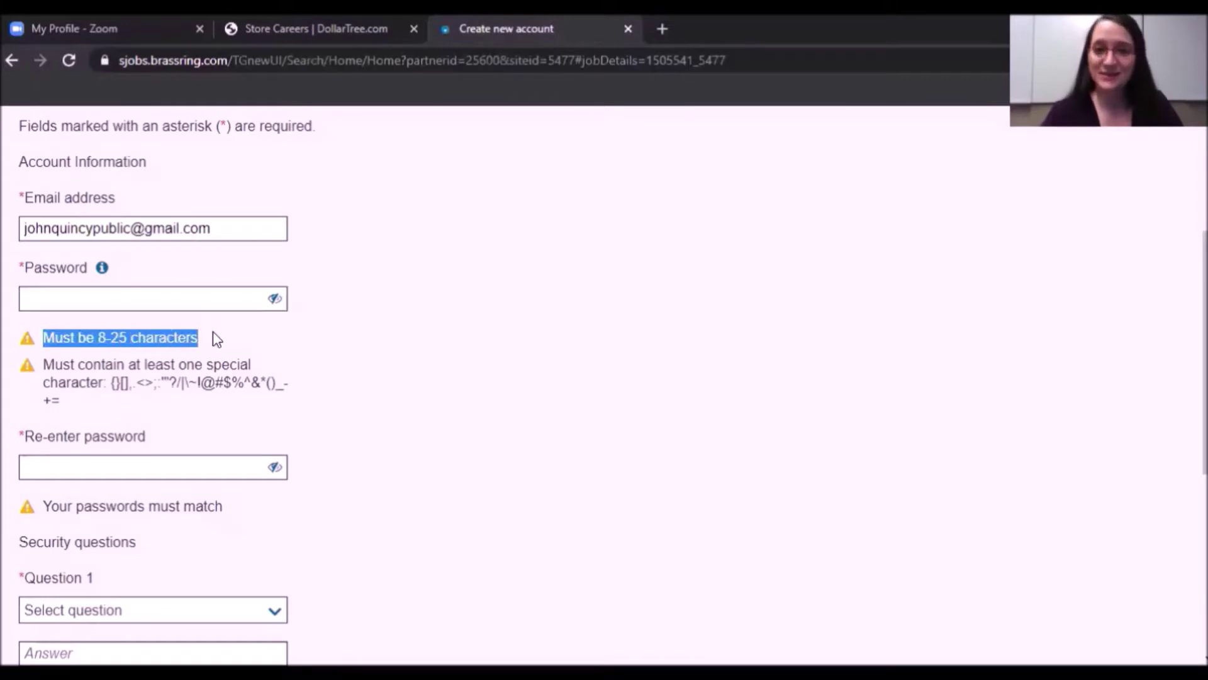
drag(47, 365, 88, 404)
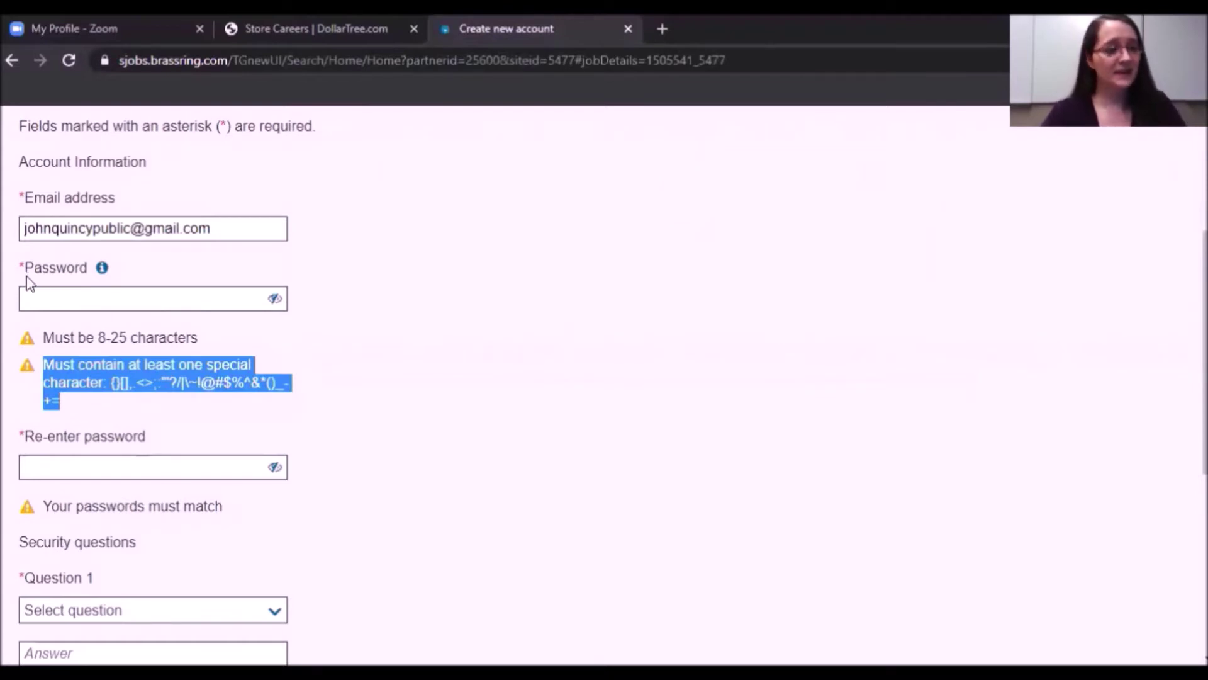
click(47, 302)
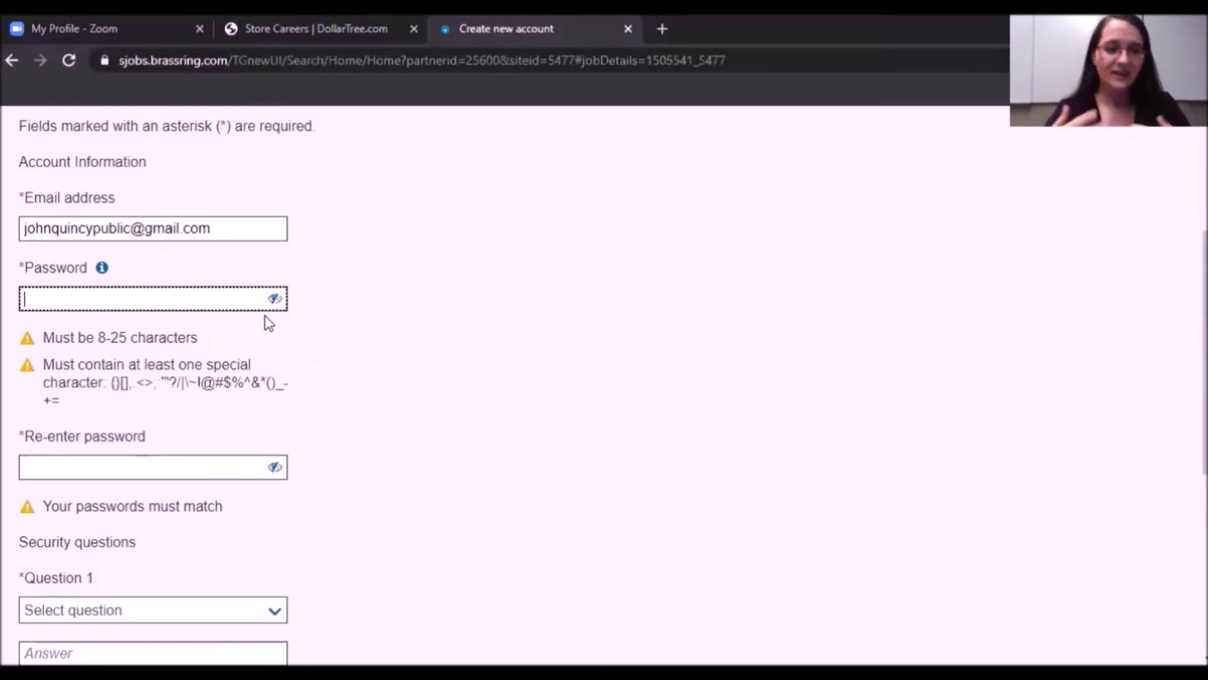
text(***)
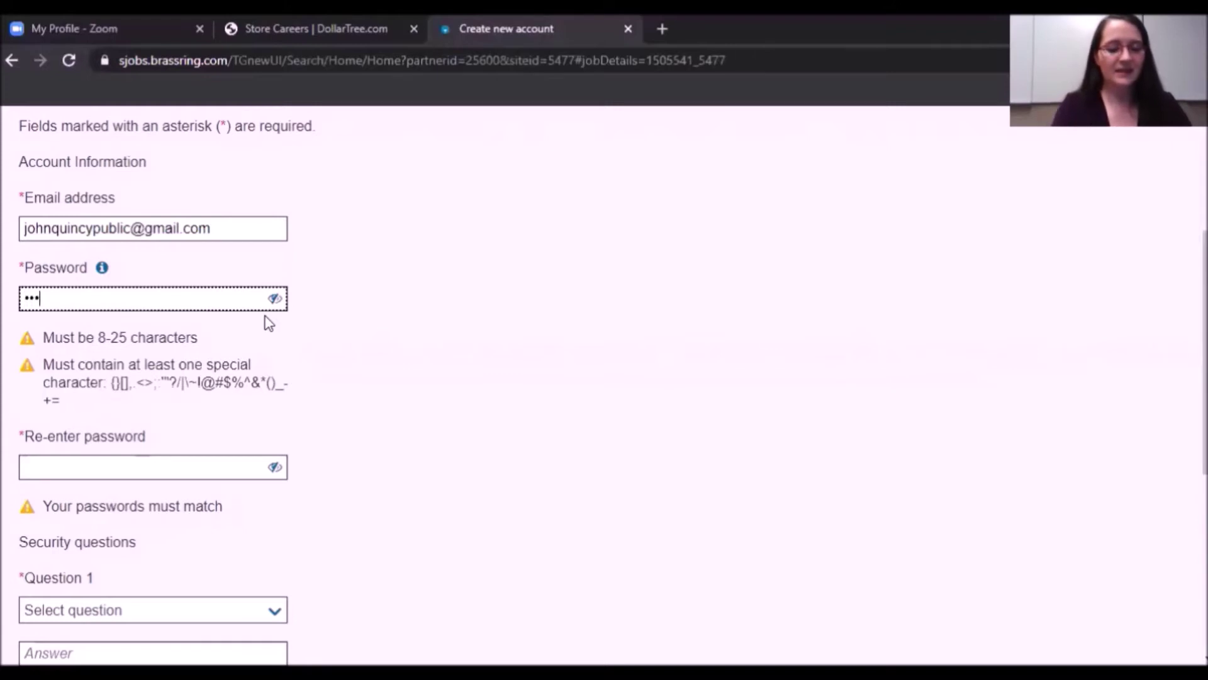
text(*)
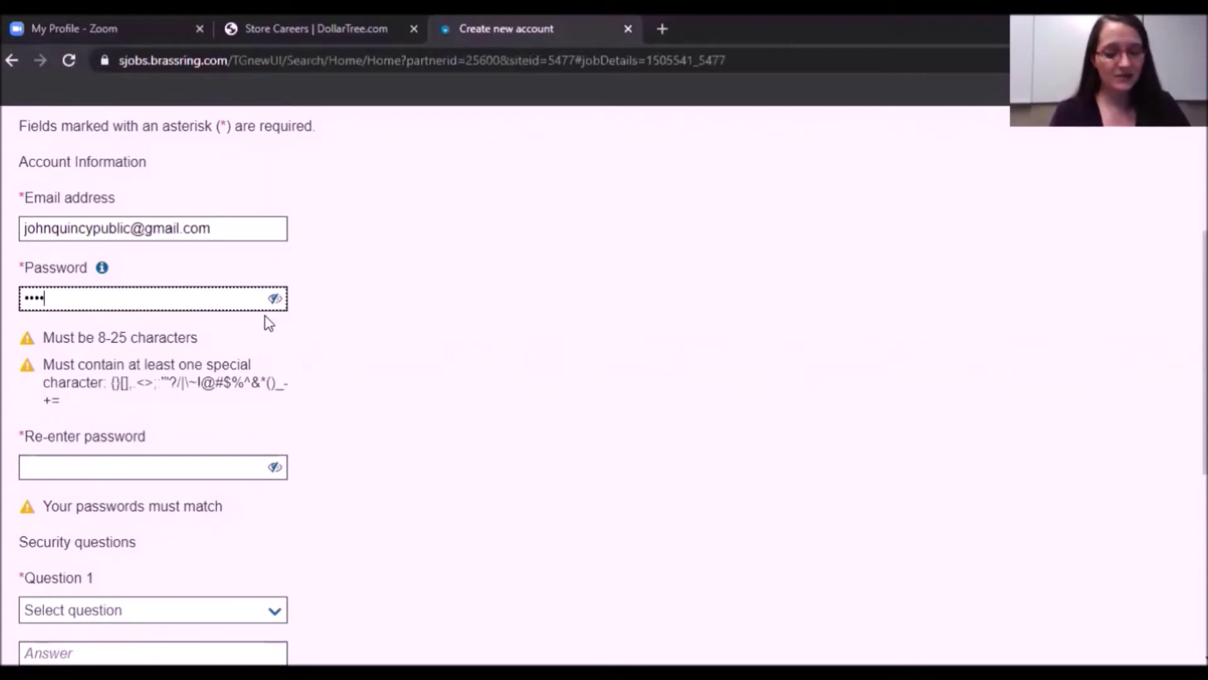
text(!)
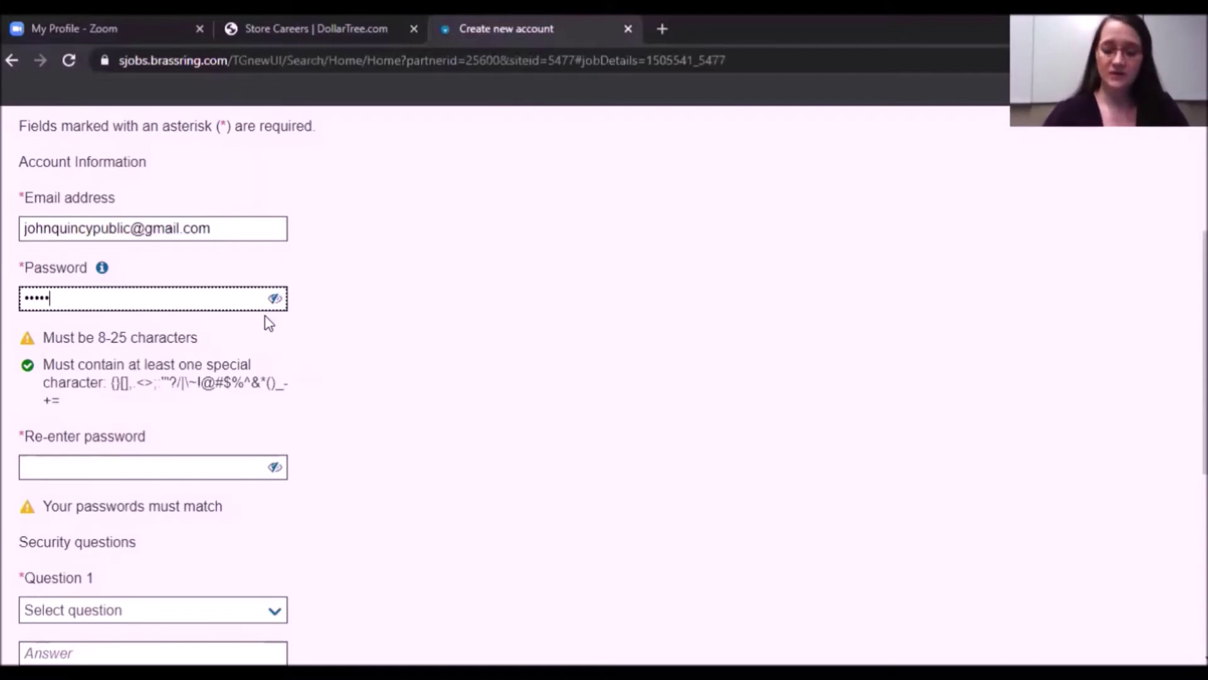
text(1234)
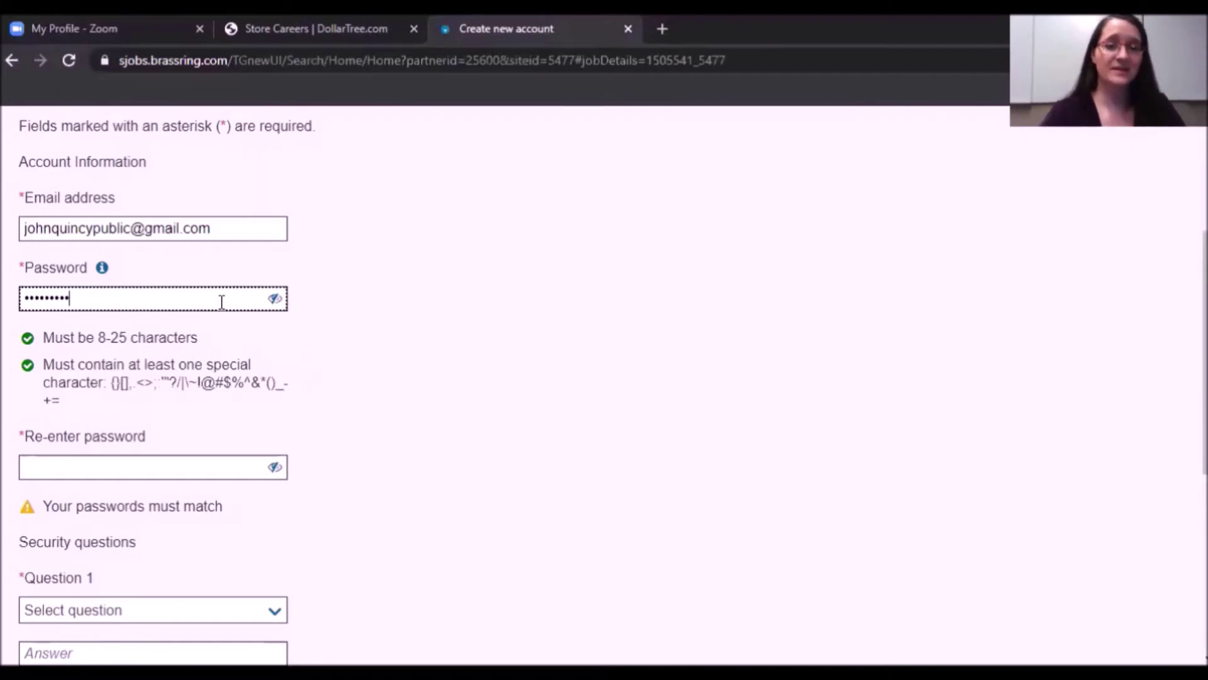
Re-enter the same password to confirm it, then scroll to Security questions.
click(68, 469)
text(••••)
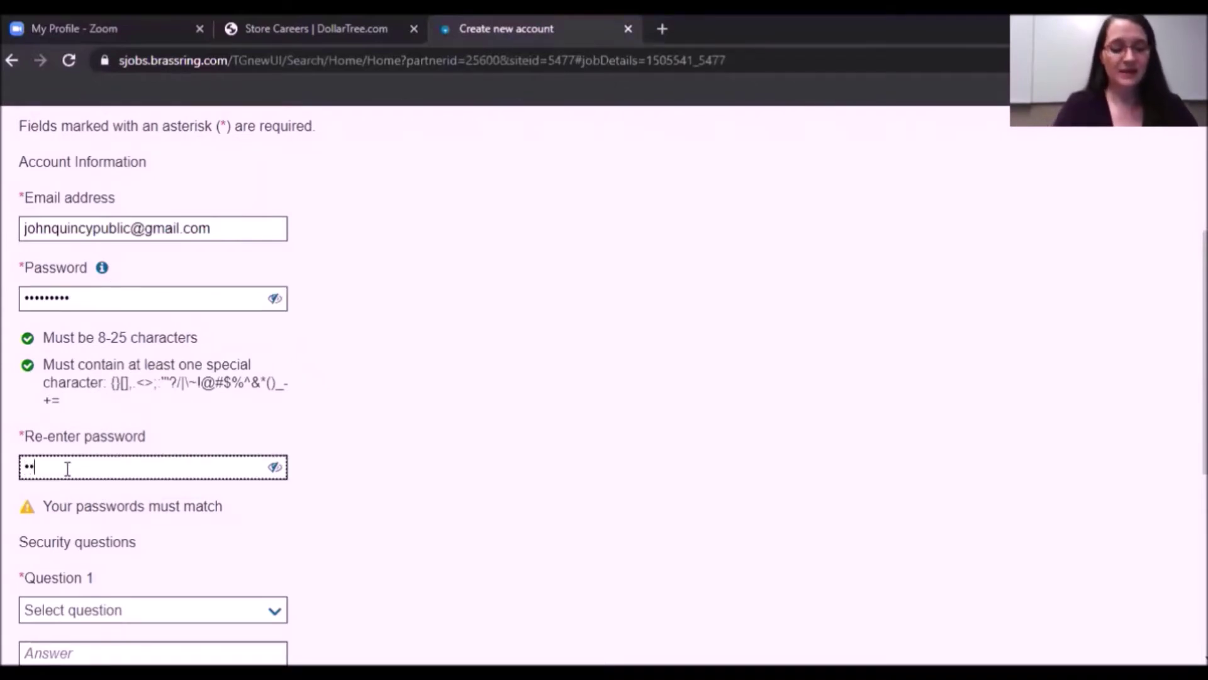
text(•••••)
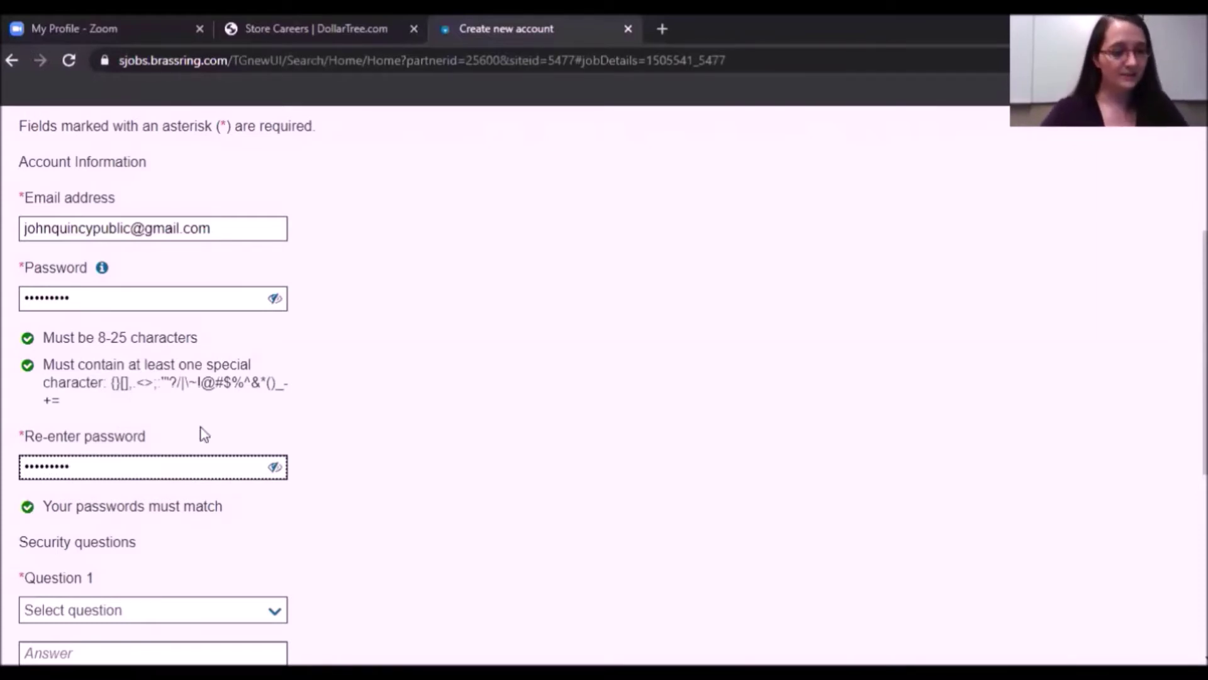
scroll(353, 403, down, 2)
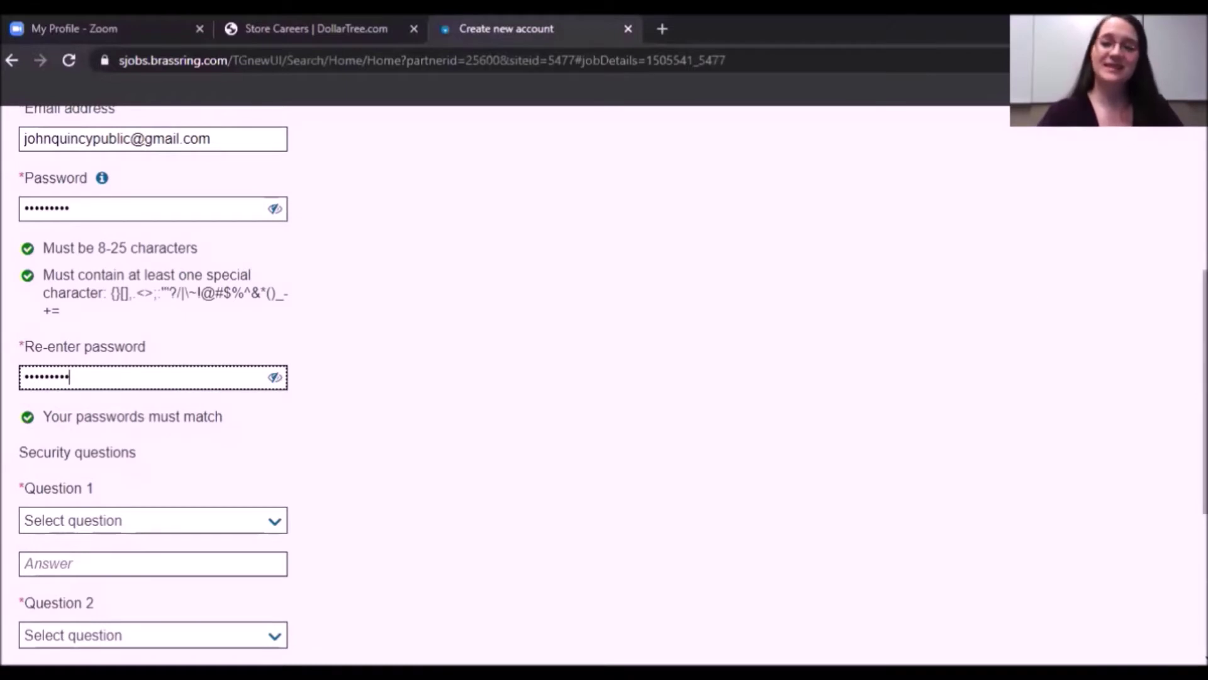
scroll(1146, 307, down, 4)
scroll(604, 386, down, 1)
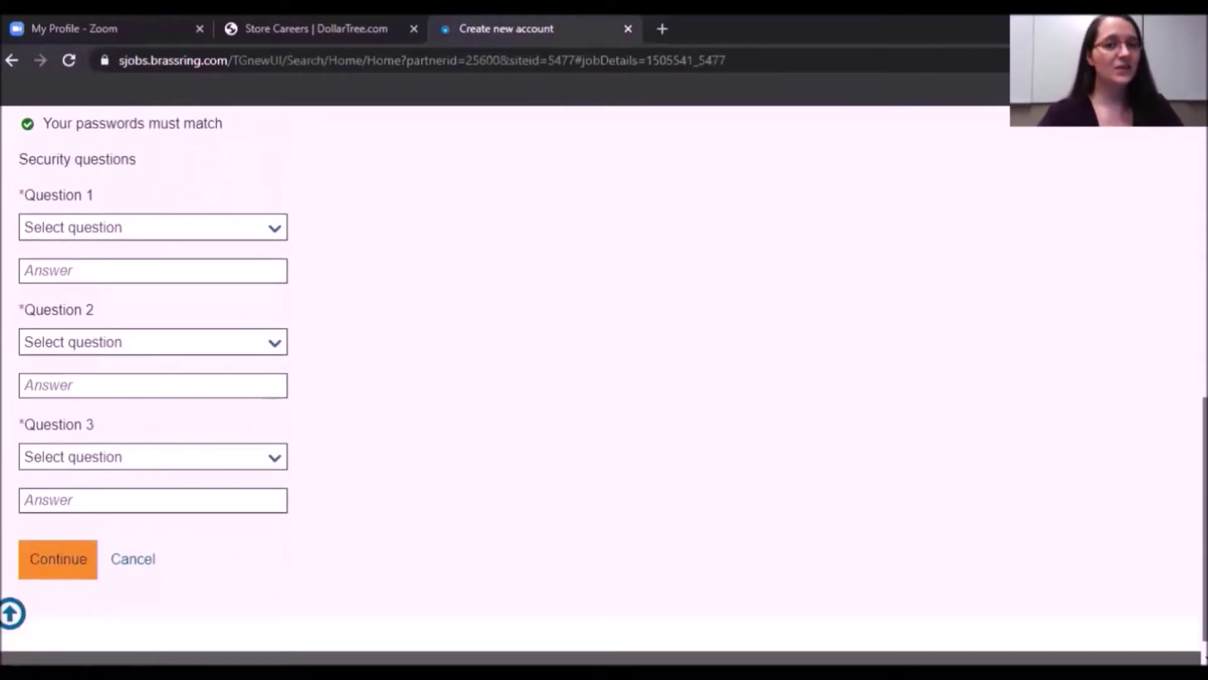
scroll(719, 299, down, 1)
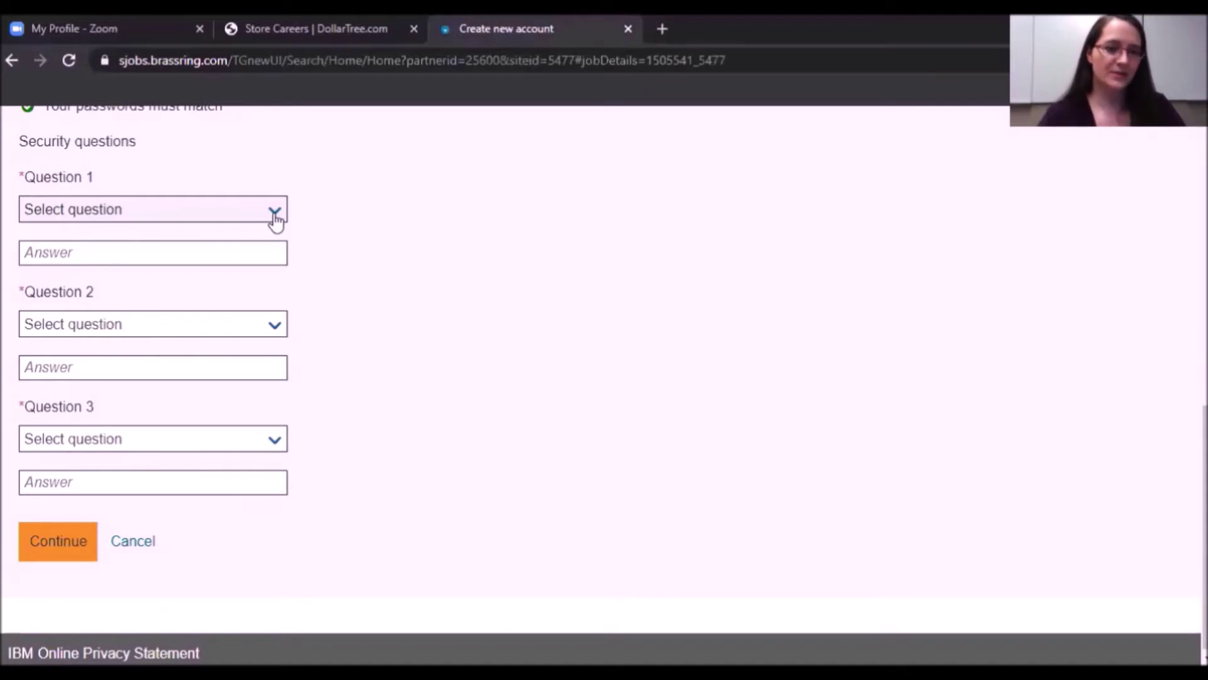
Set Question 1 to the first-school question and type its answer.
click(275, 214)
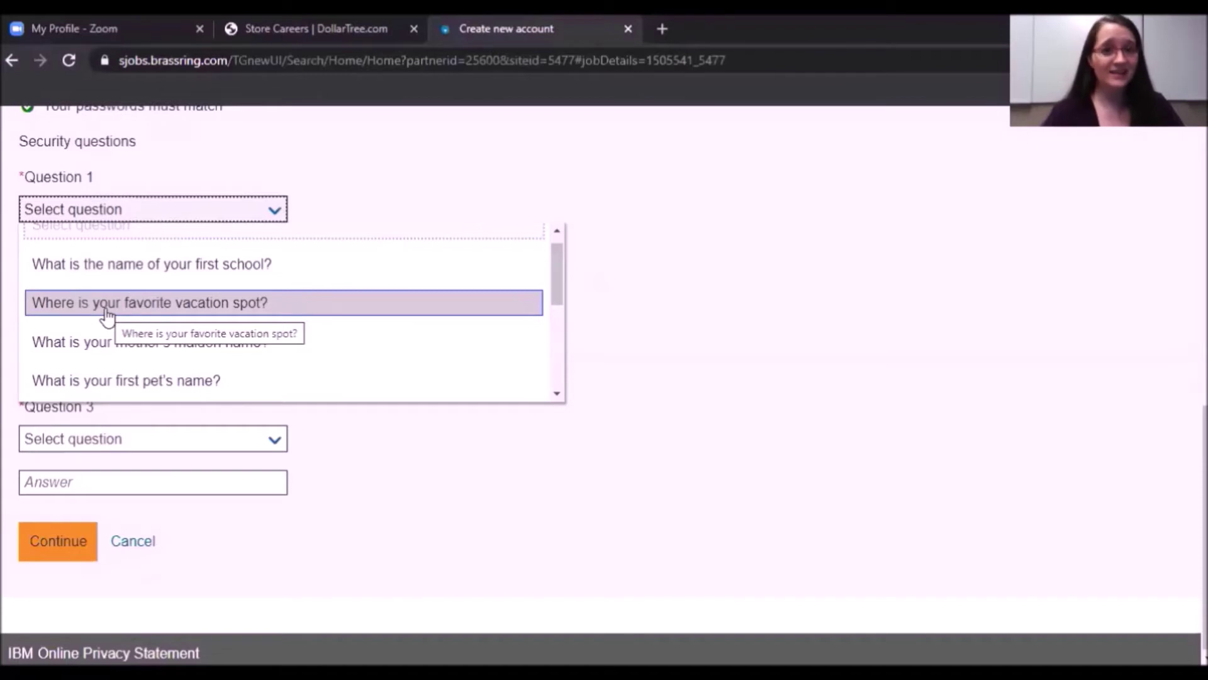
click(132, 268)
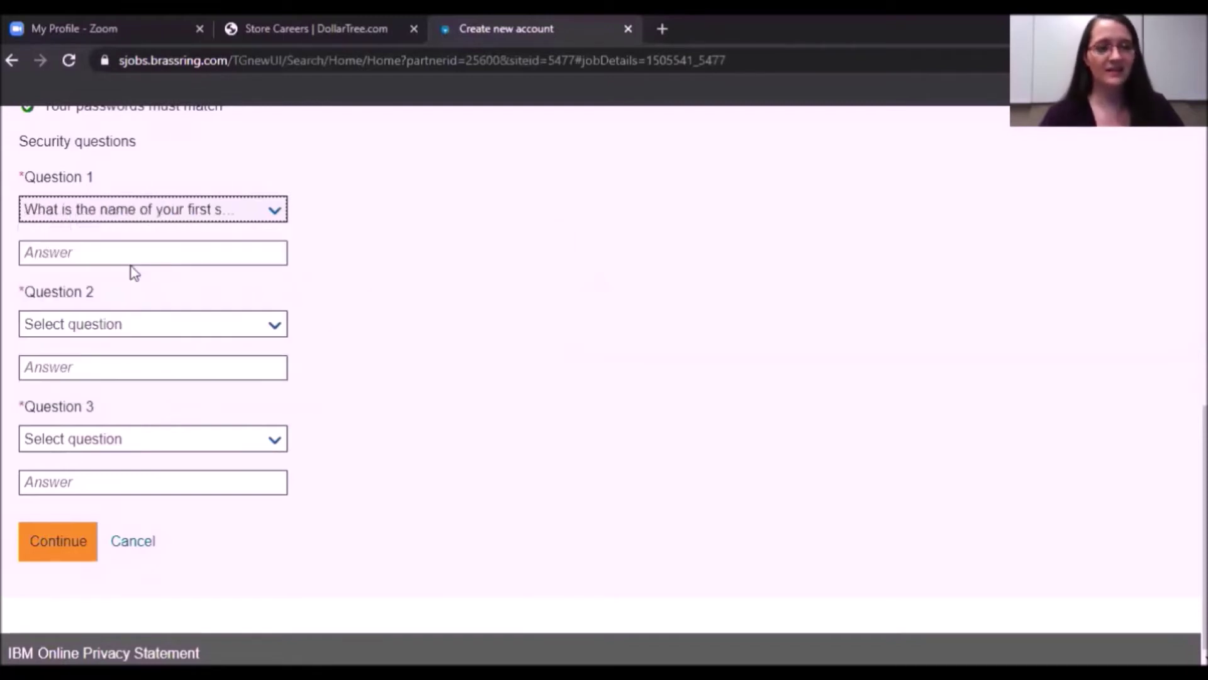
click(68, 253)
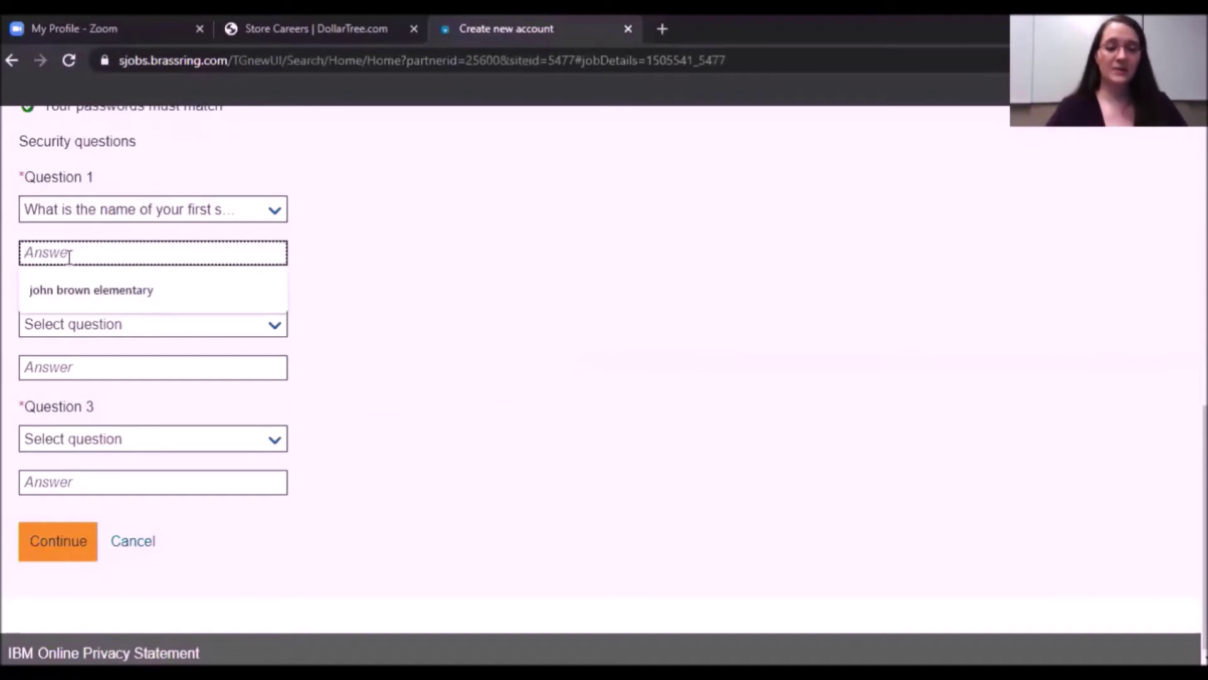
text(john)
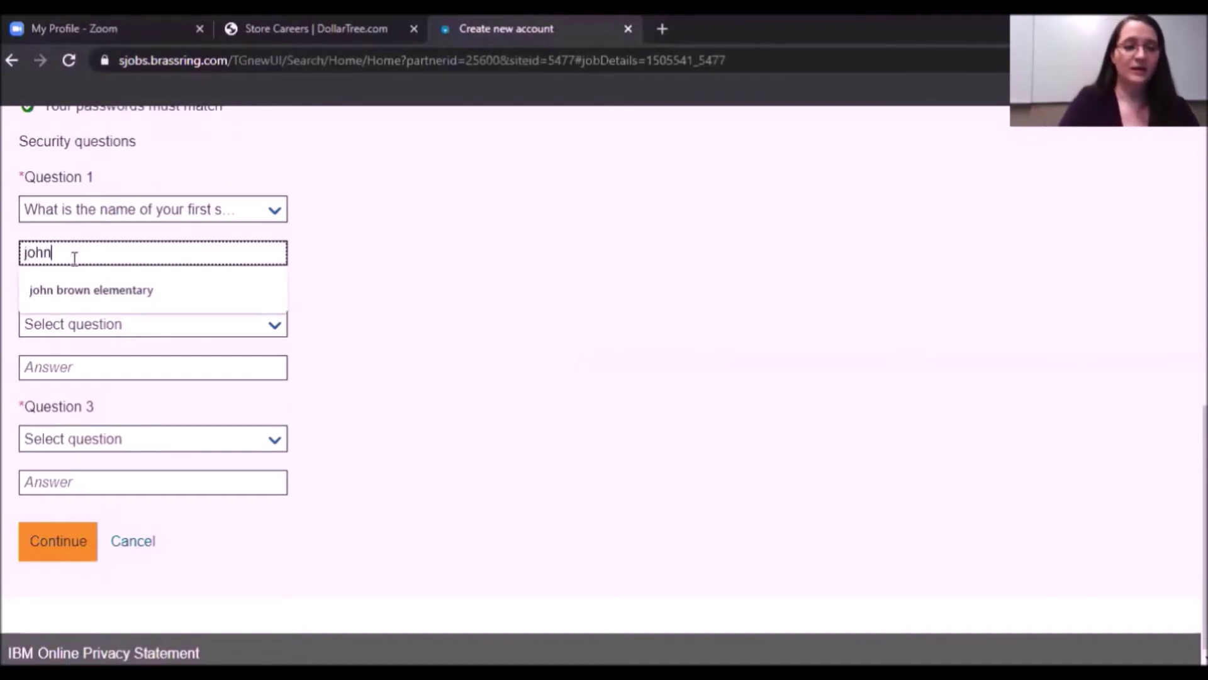
text( quin)
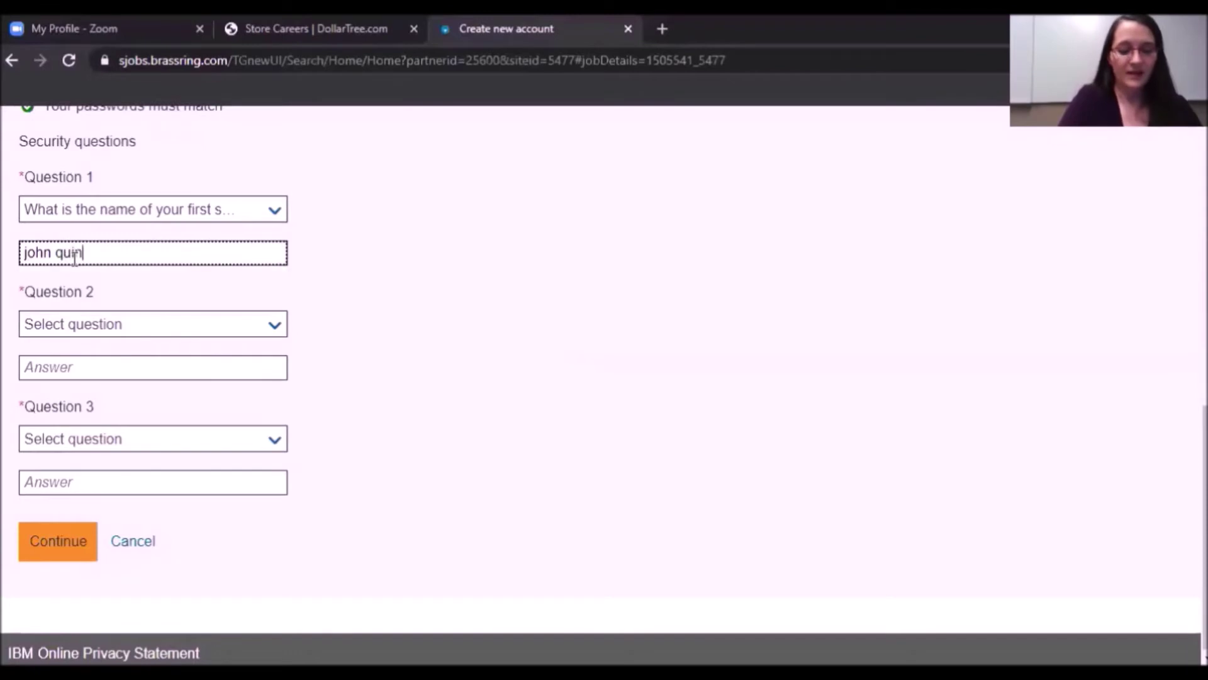
text(cy public)
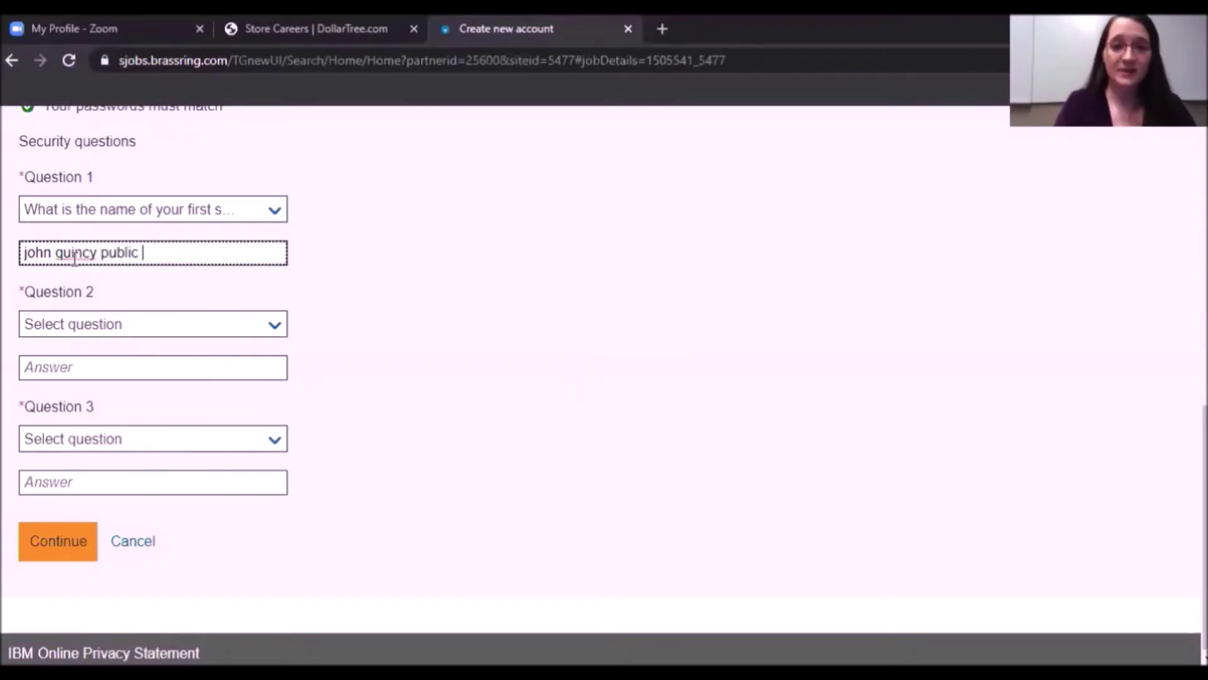
text( elem)
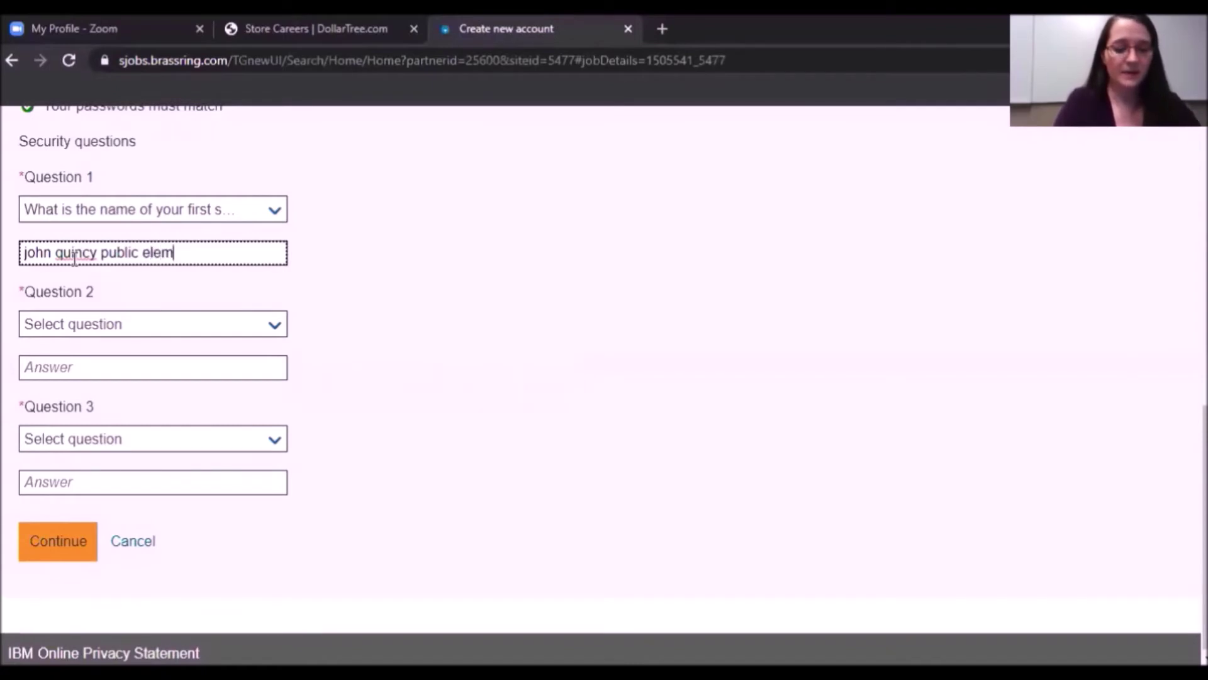
text(entary)
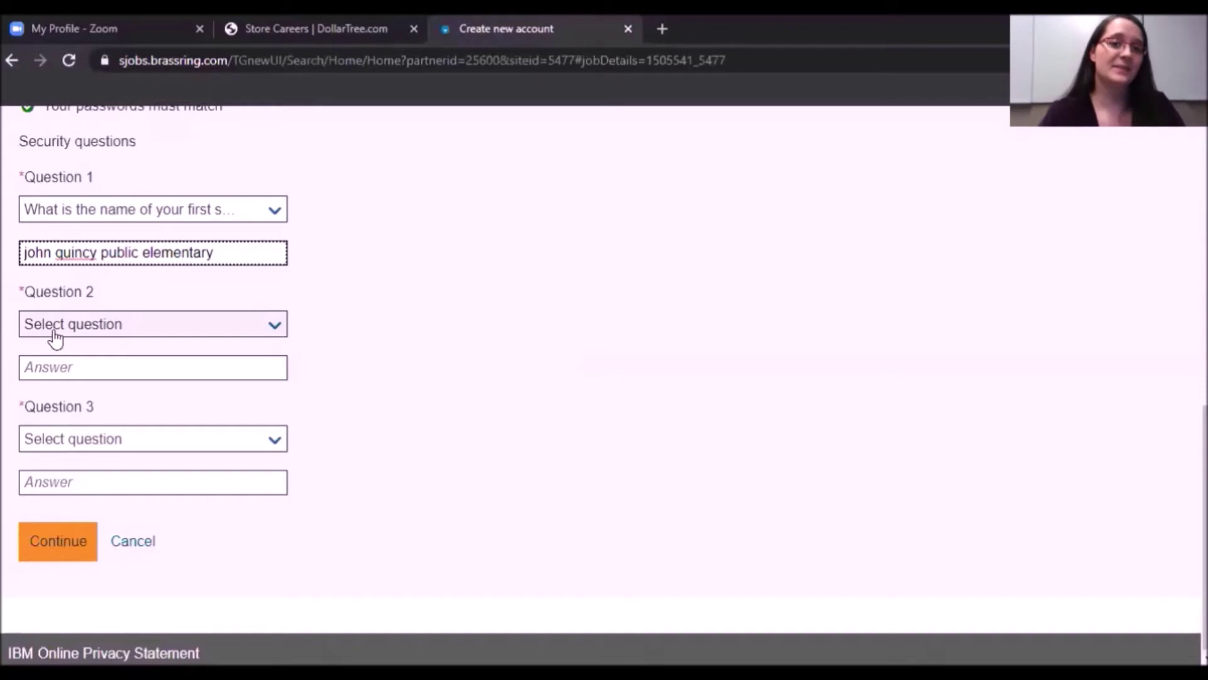
Set Question 2 to "What is your first pet's name?" and enter a lowercase answer.
click(277, 339)
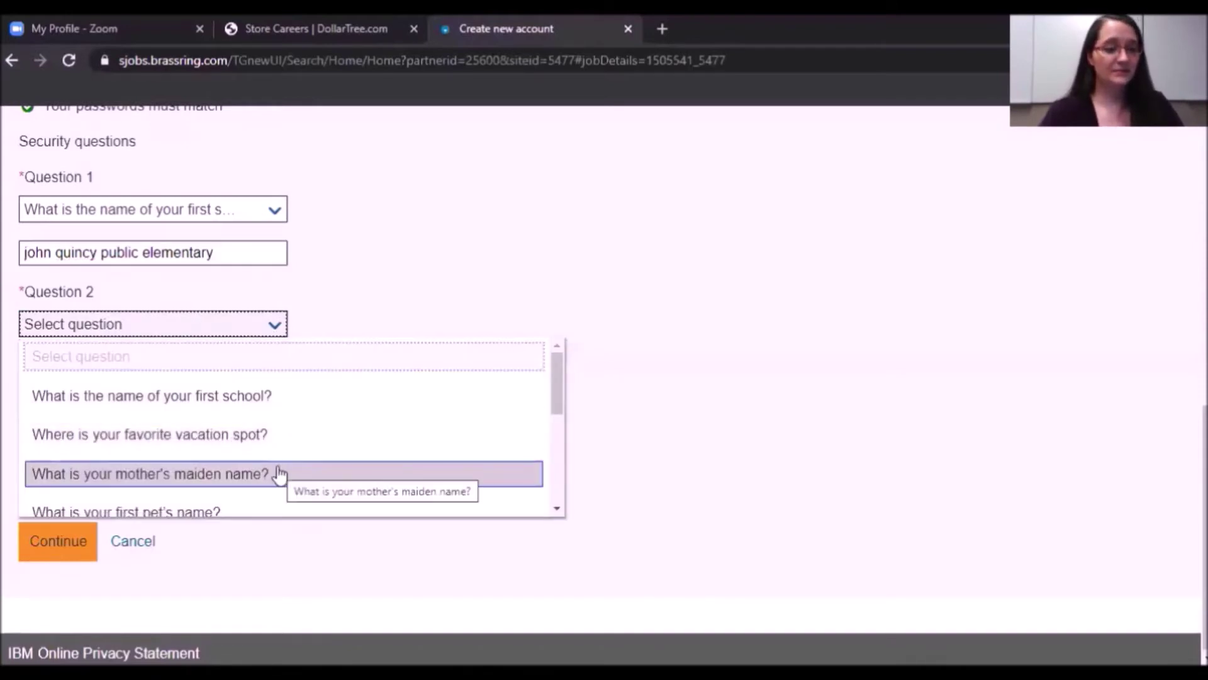
scroll(365, 440, down, 2)
click(265, 427)
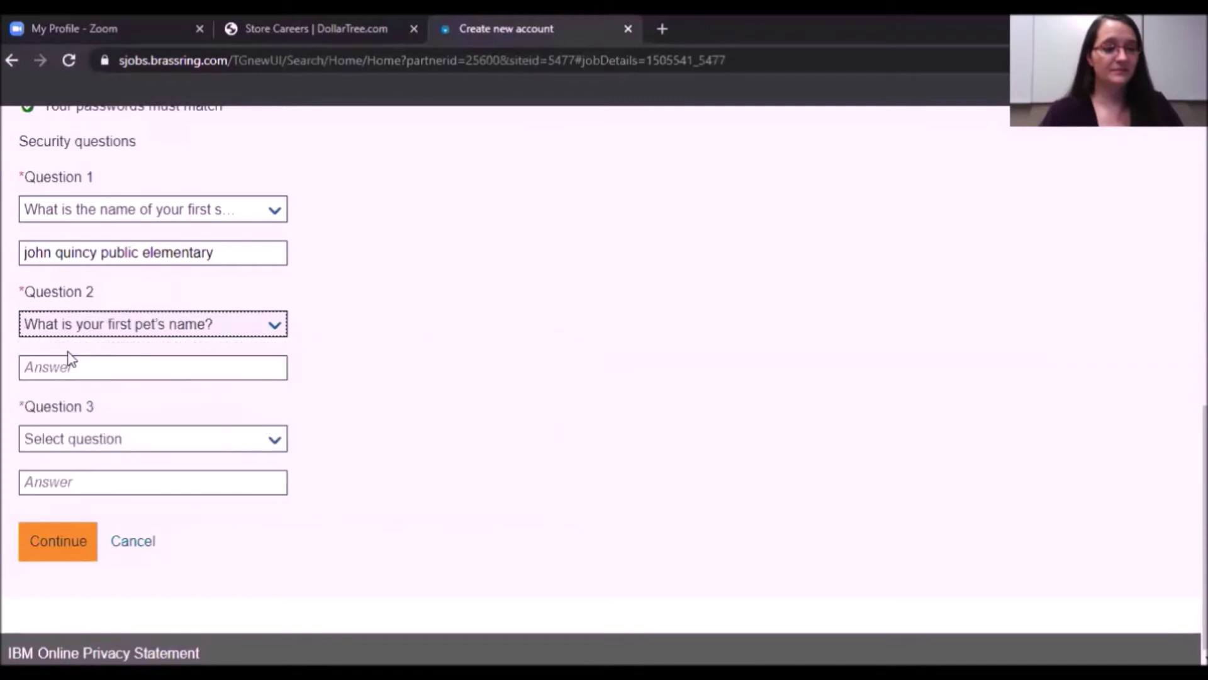
click(59, 369)
text(Fluffy)
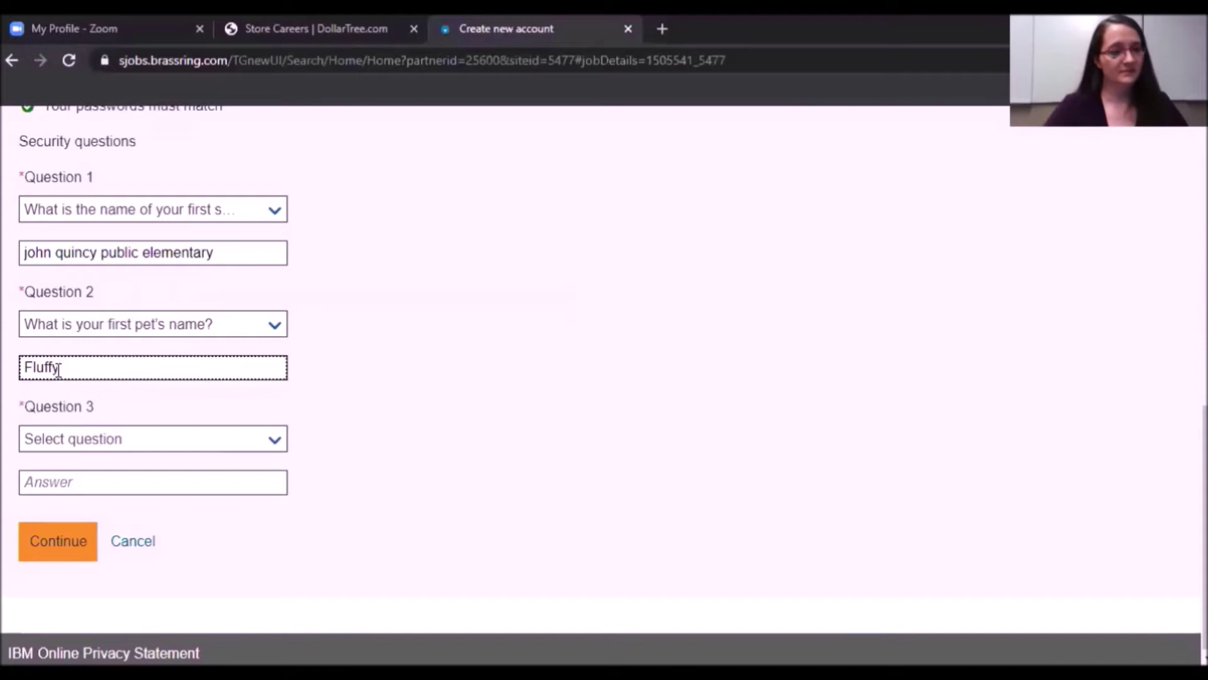
click(32, 367)
key(BackSpace)
text(f)
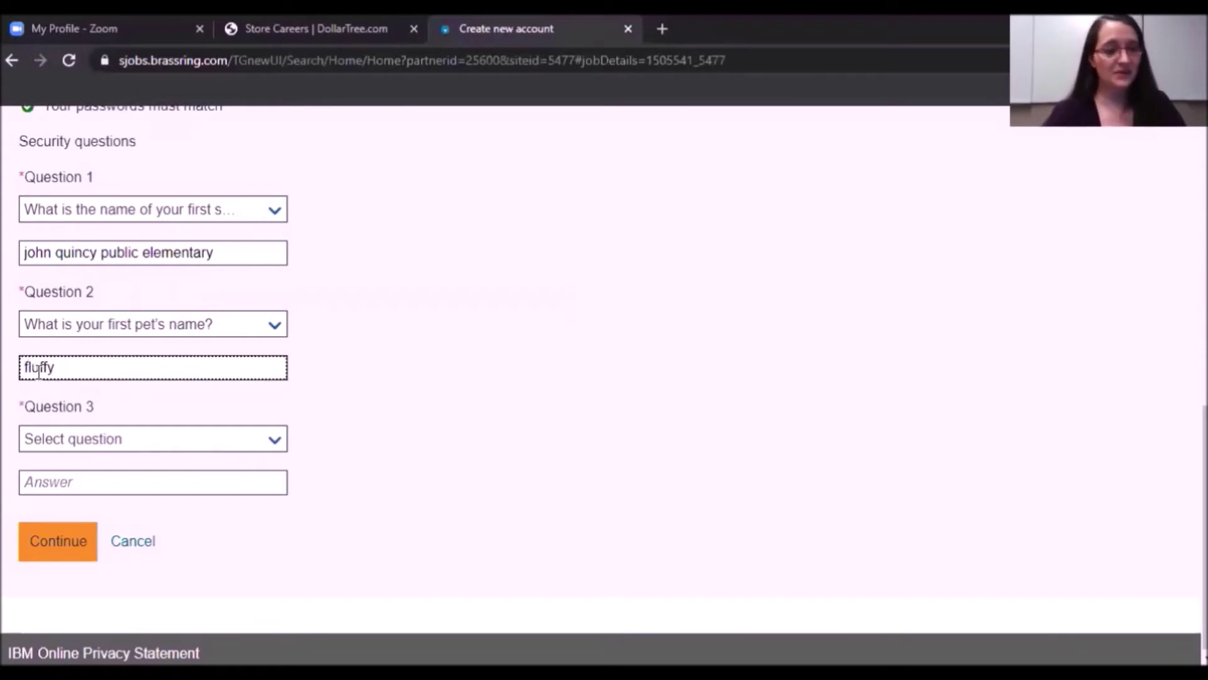
Set Question 3 to "What is the first car you owned?" and answer it.
click(273, 452)
scroll(432, 481, down, 3)
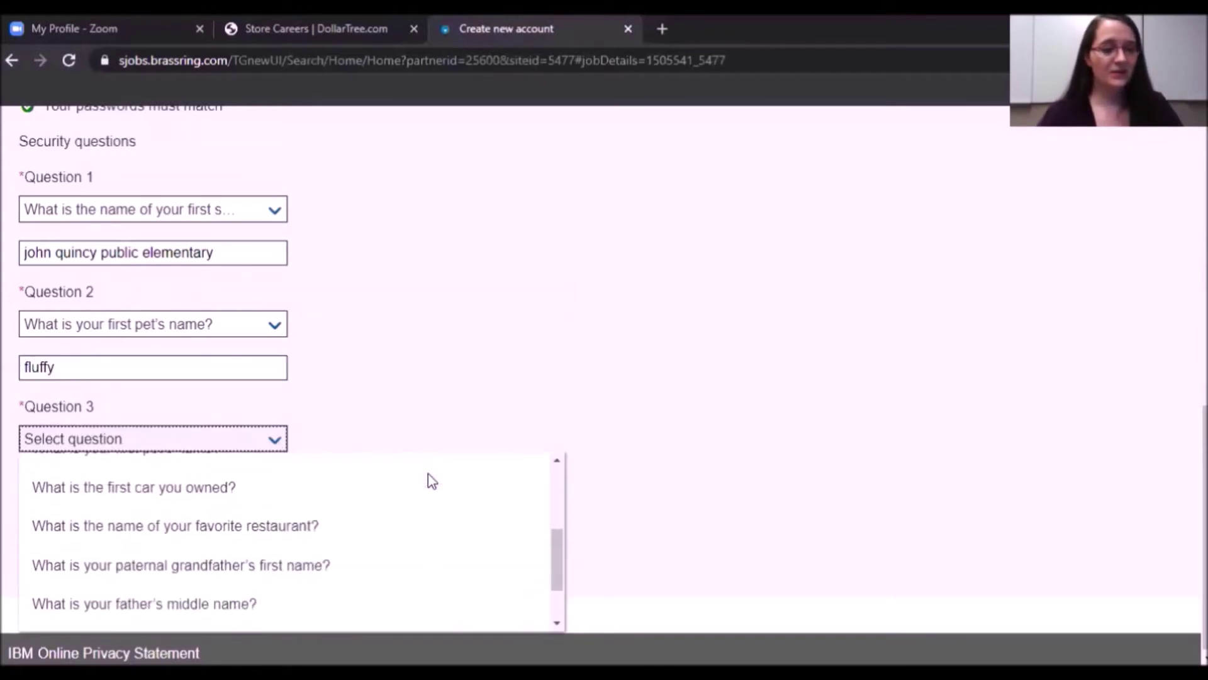
click(168, 489)
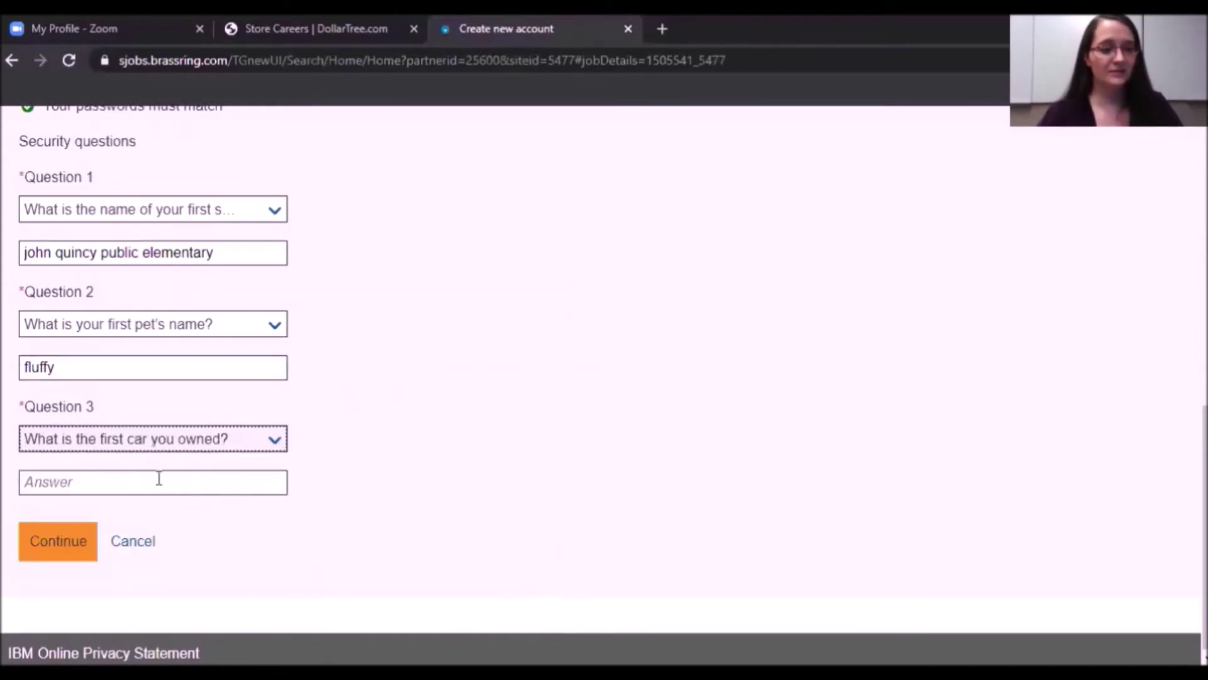
click(73, 482)
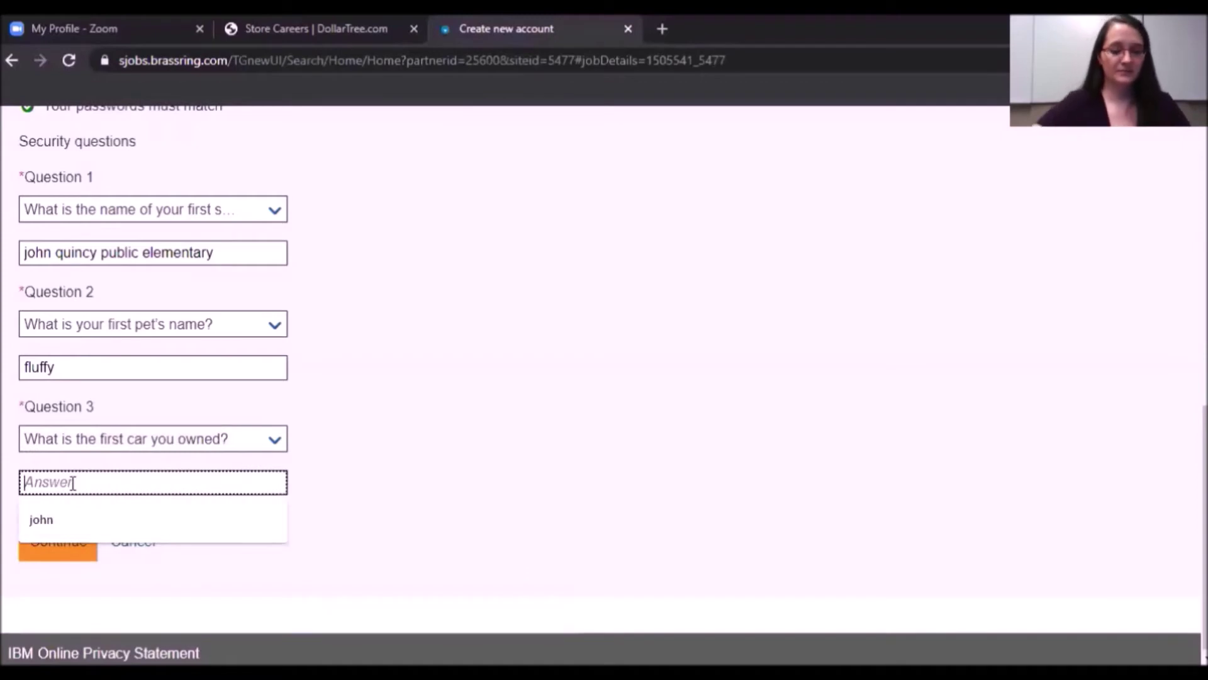
text(bicycle)
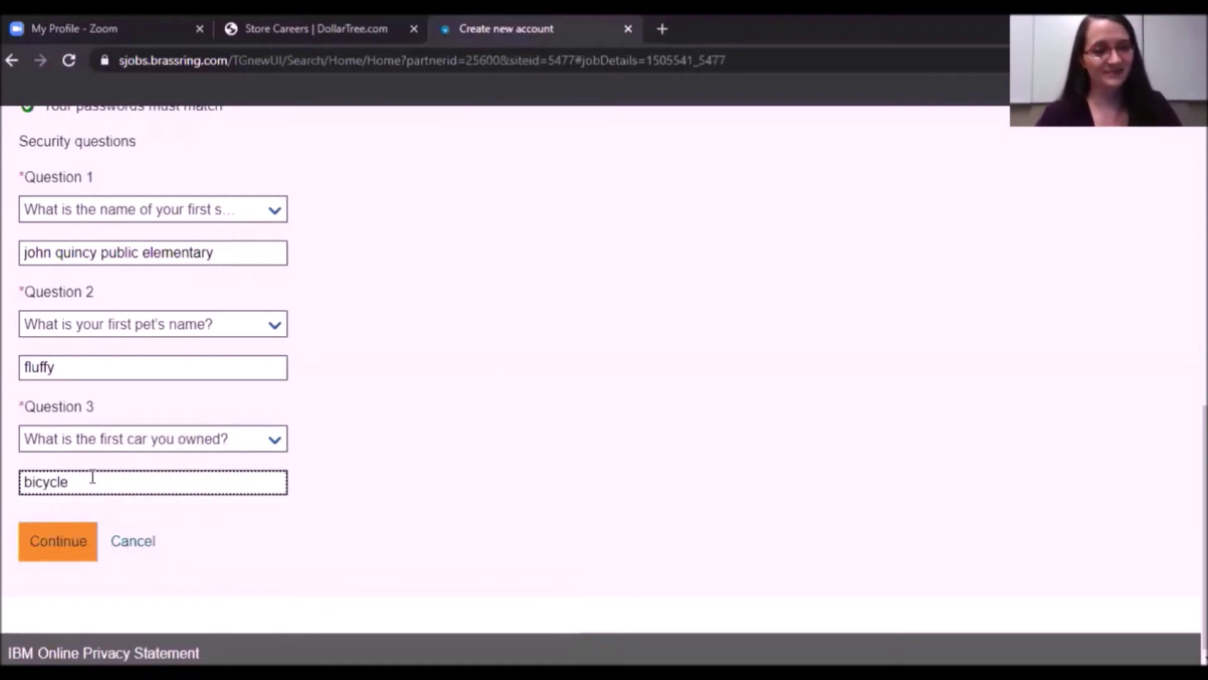
Create the account with Continue, then choose "Let's get started" on Start Your Application.
click(66, 545)
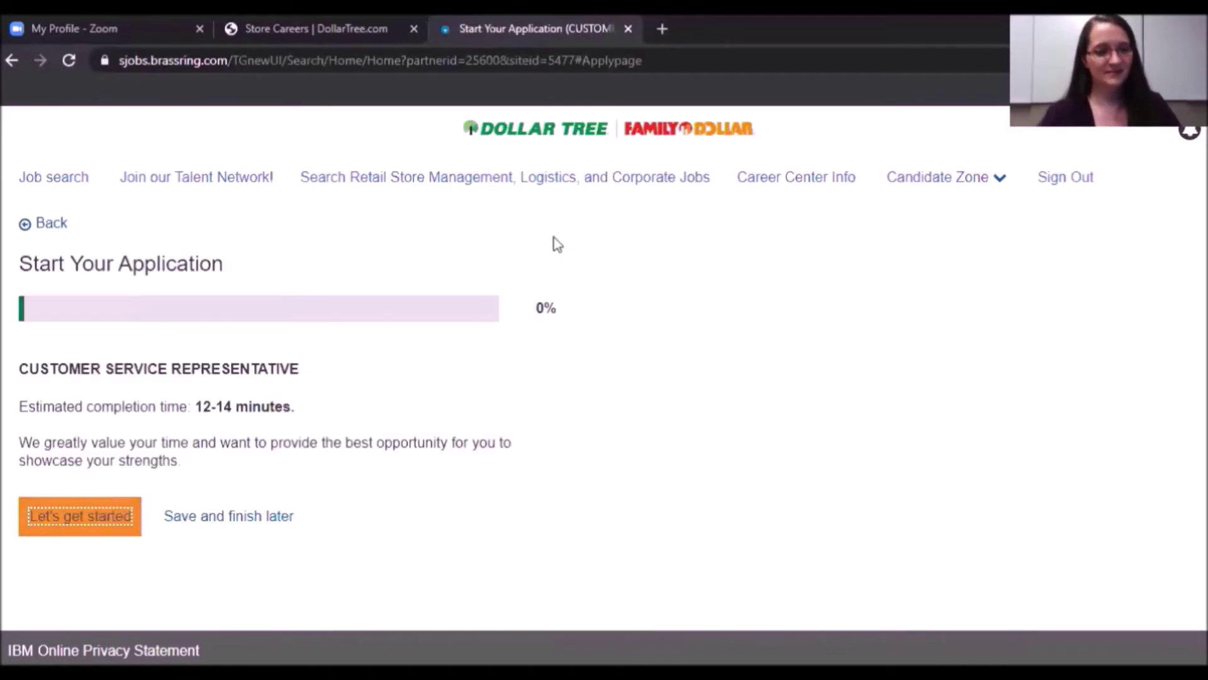
click(105, 520)
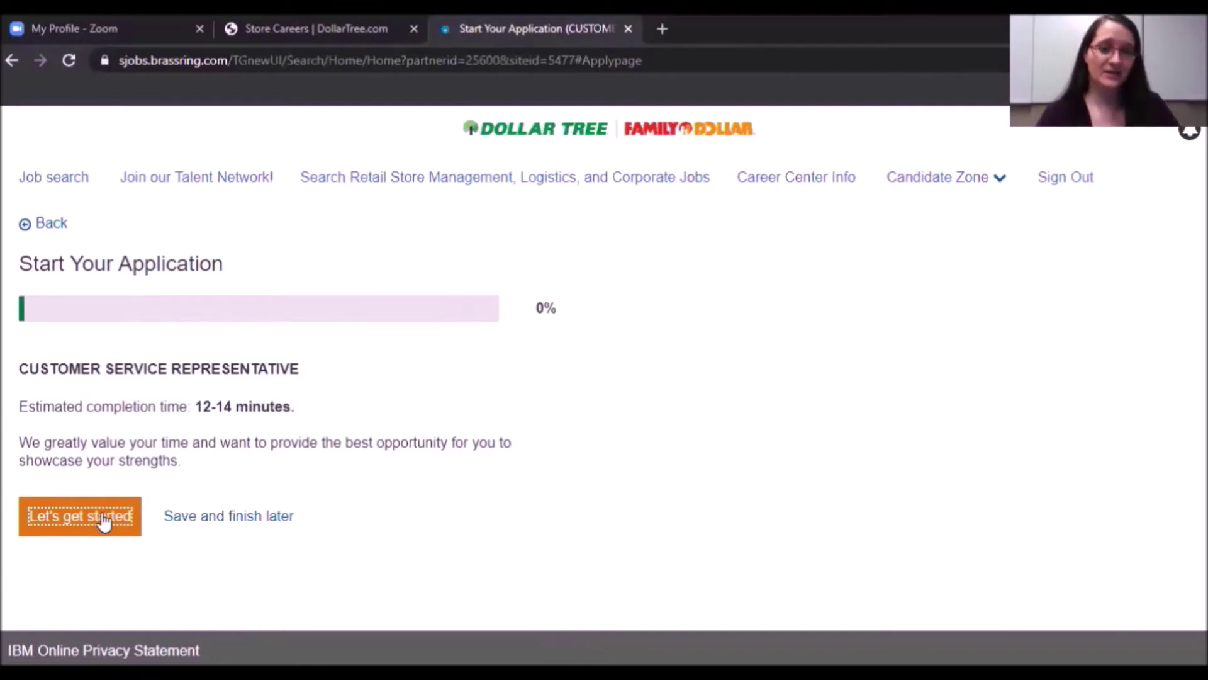
click(88, 528)
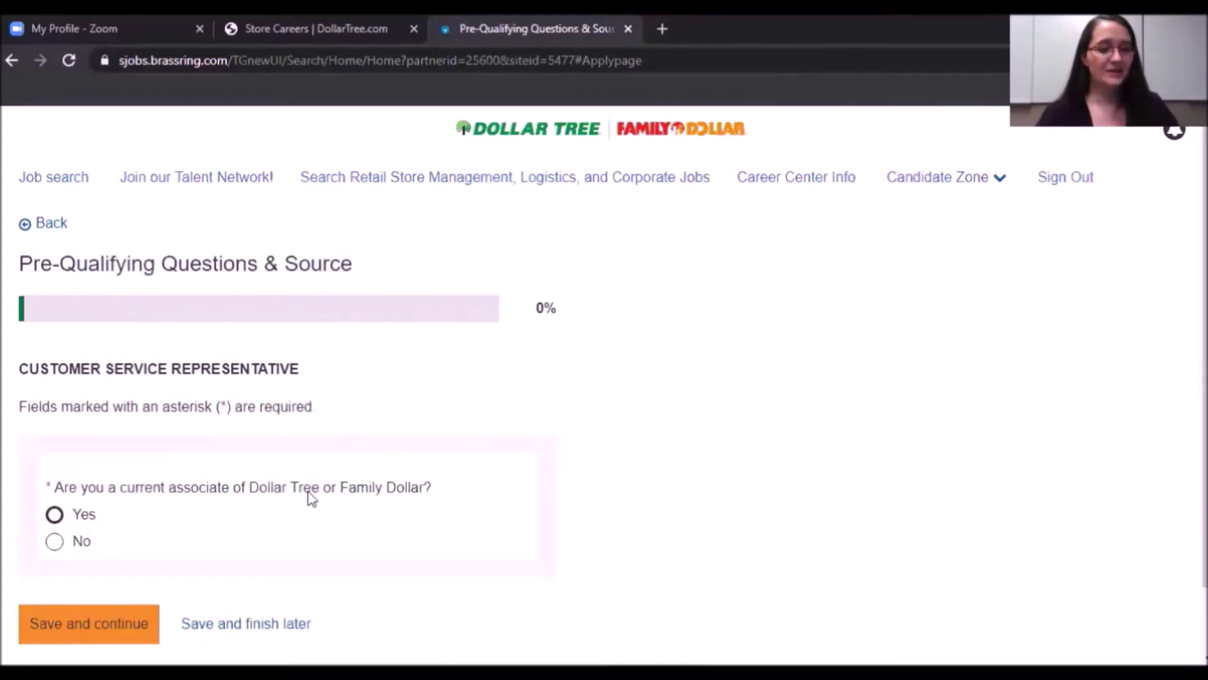
Answer No to current associate, then Yes to U.S. work eligibility, being 18+, and performing job duties.
click(55, 542)
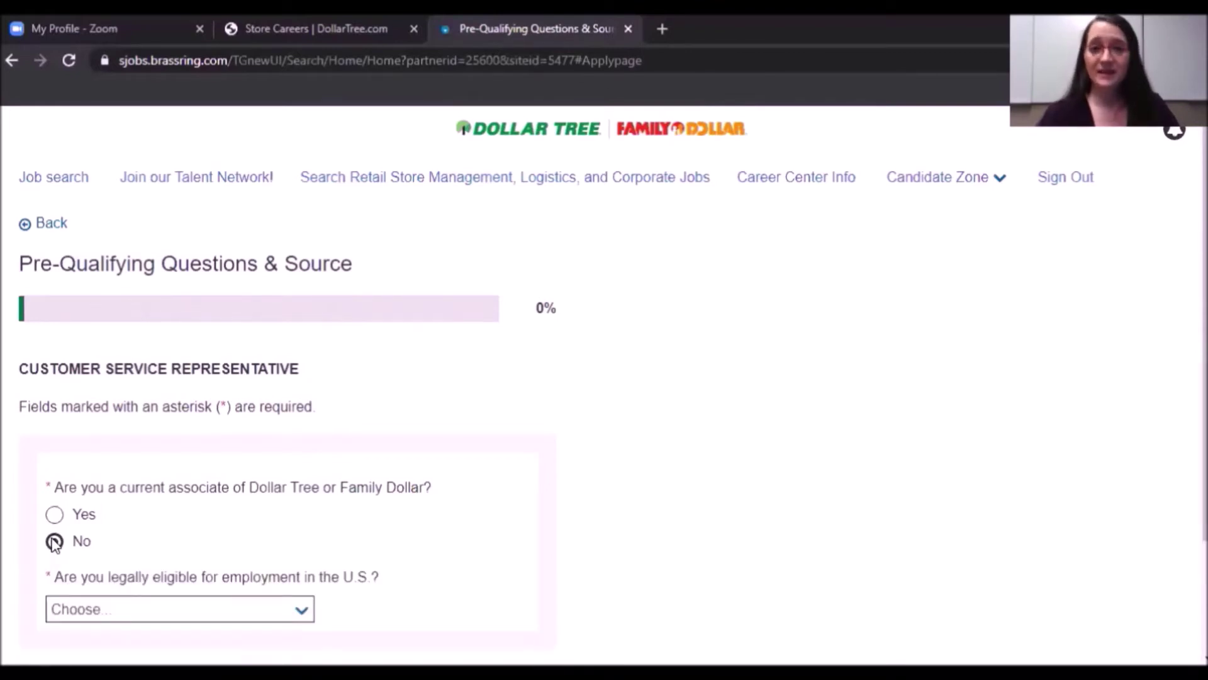
scroll(1159, 515, down, 2)
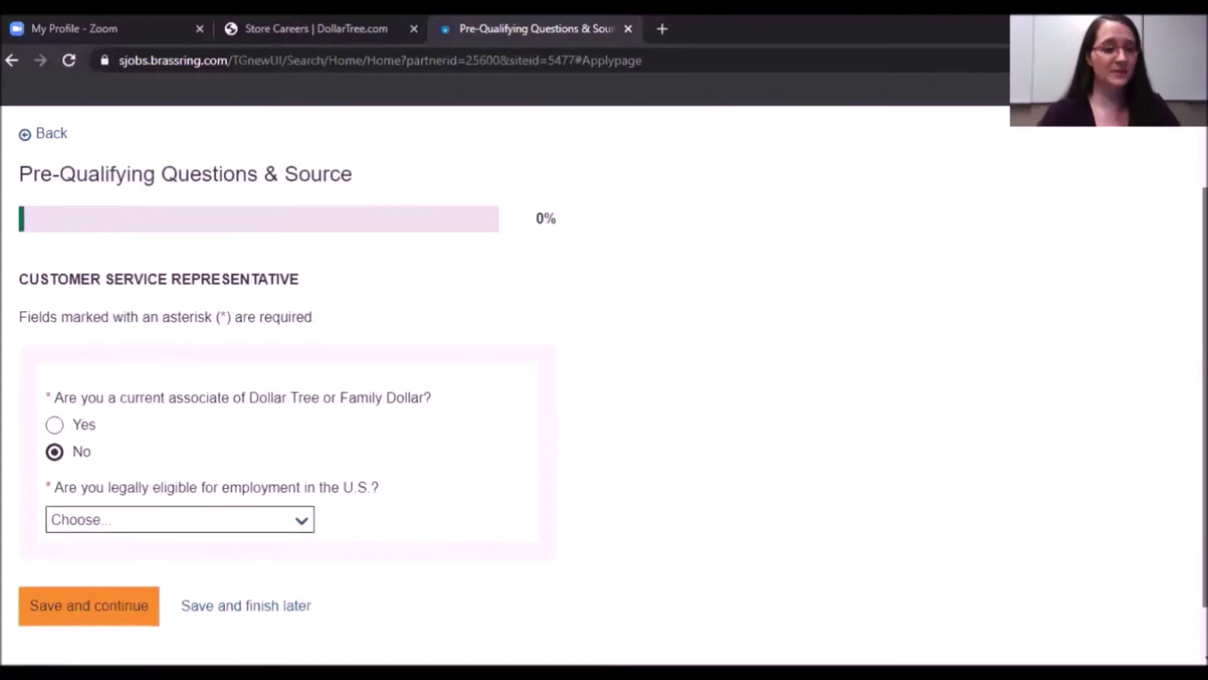
scroll(604, 377, down, 1)
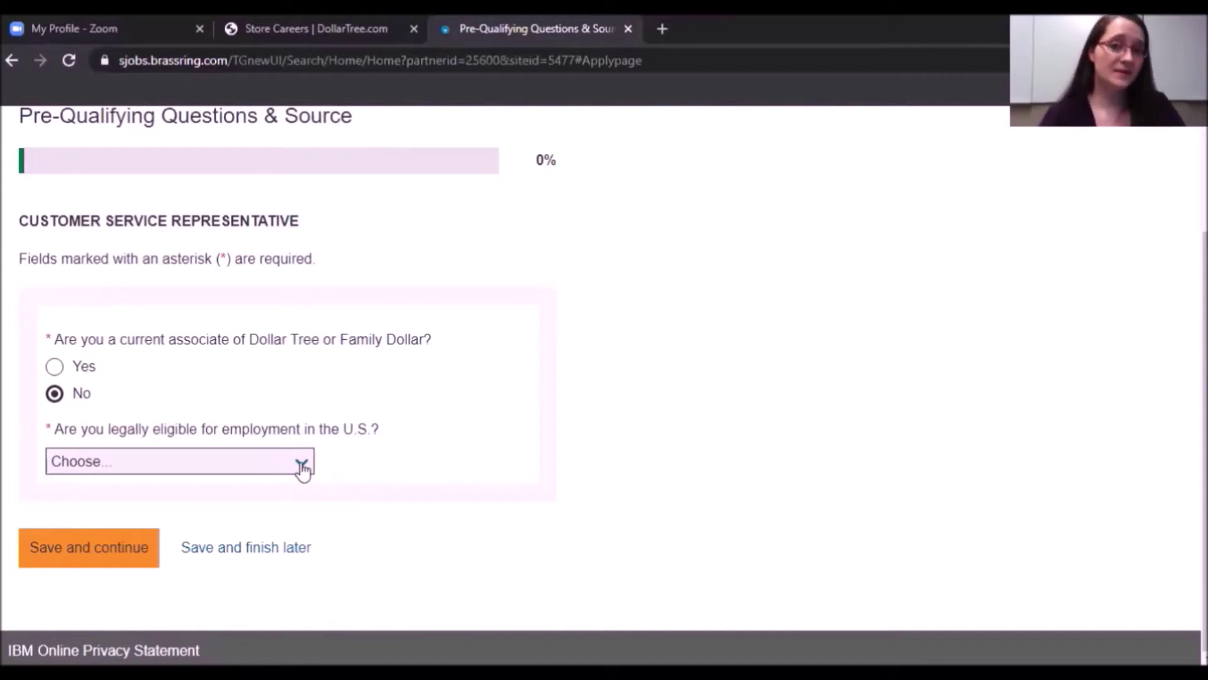
click(302, 466)
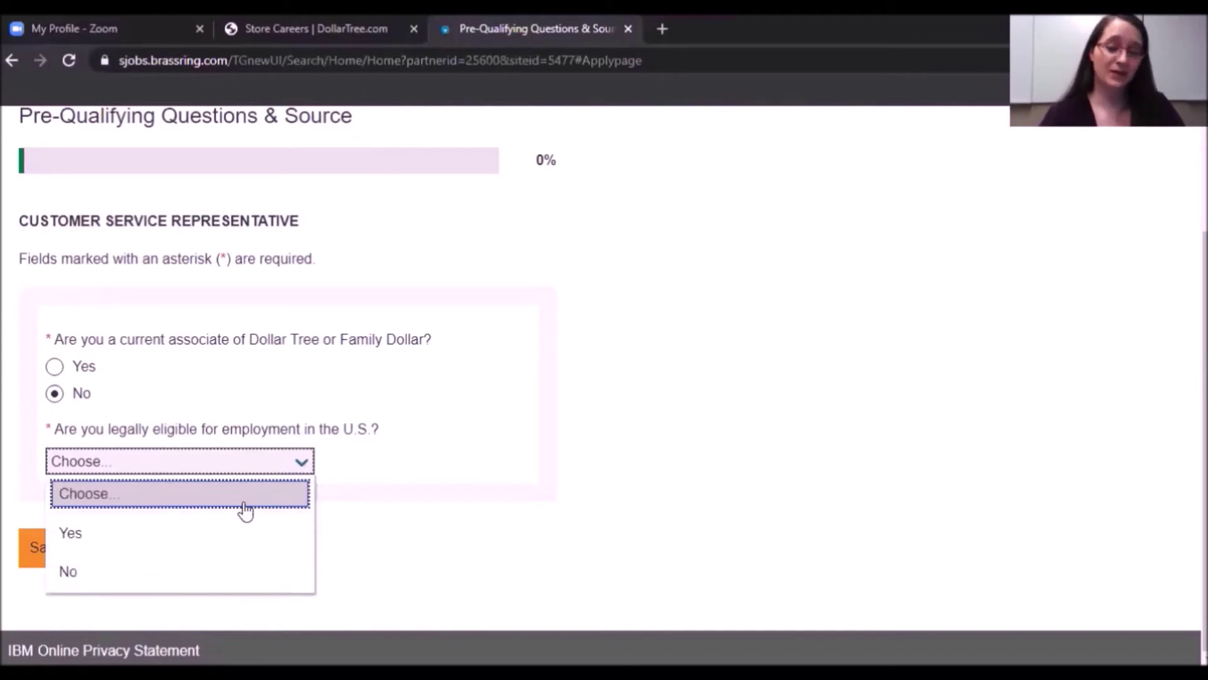
click(160, 534)
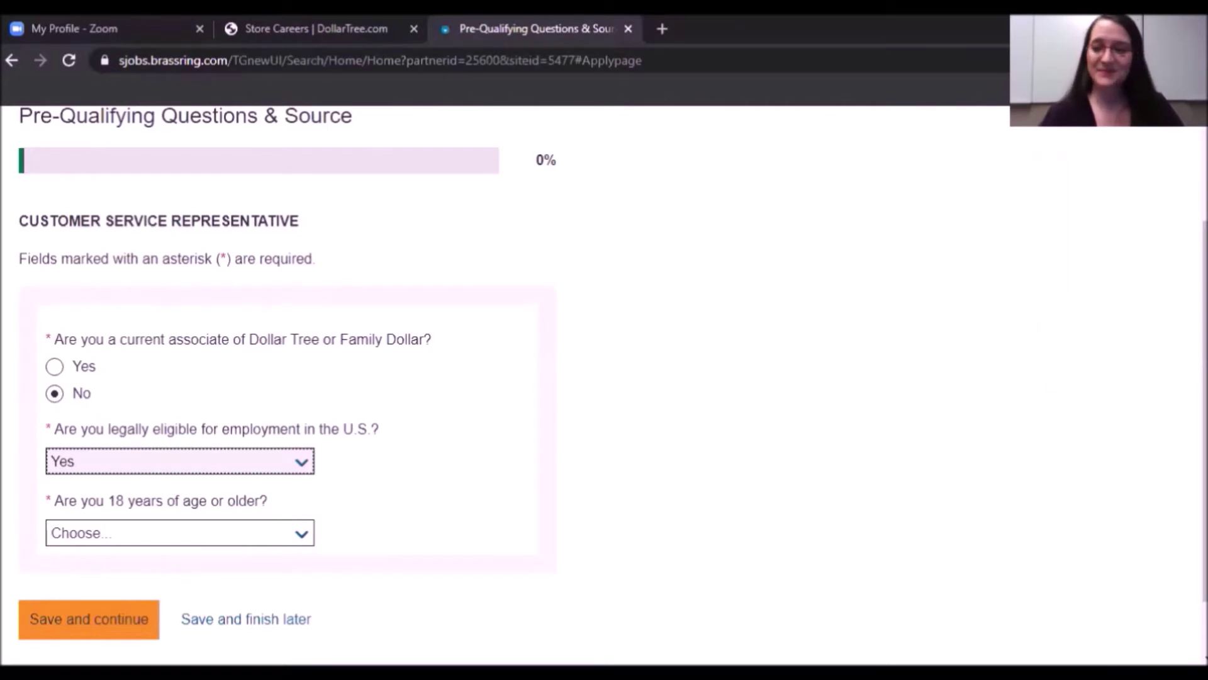
scroll(629, 409, down, 2)
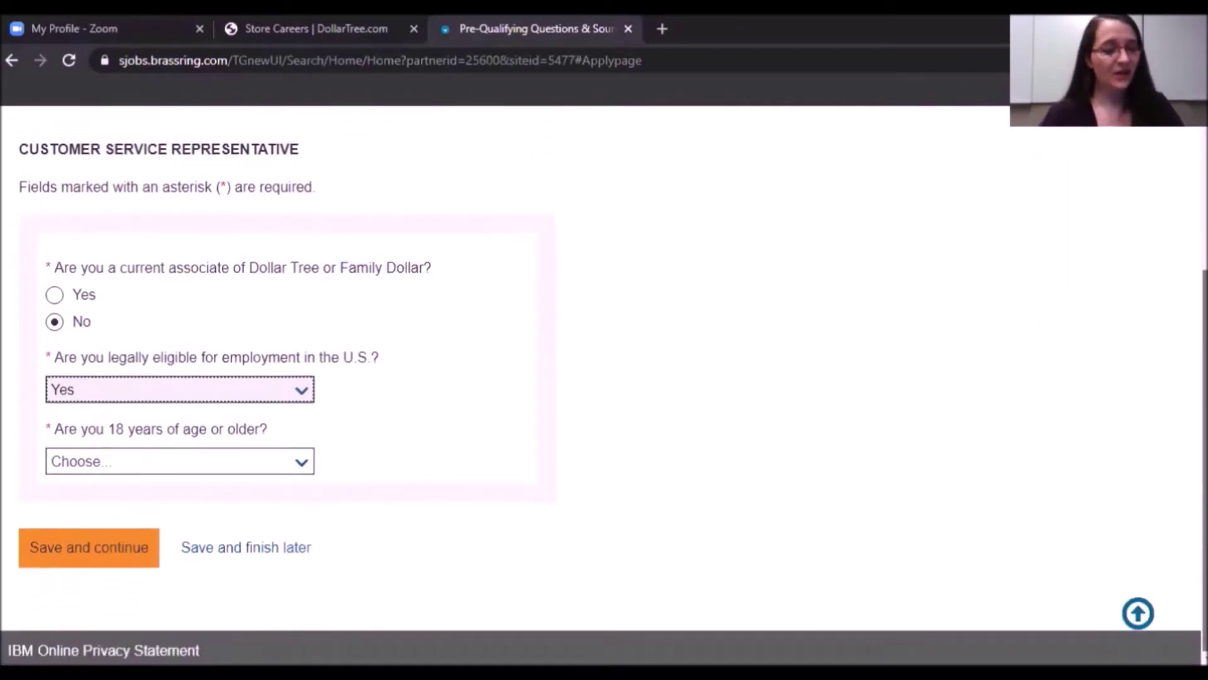
click(301, 466)
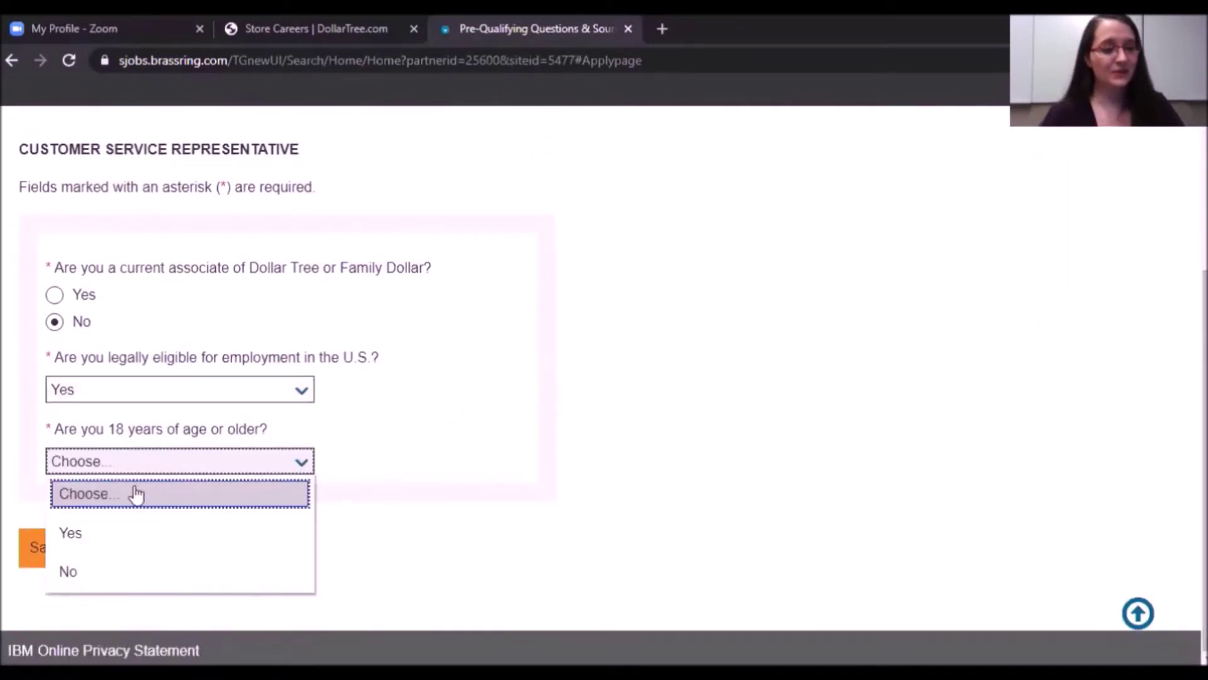
click(95, 542)
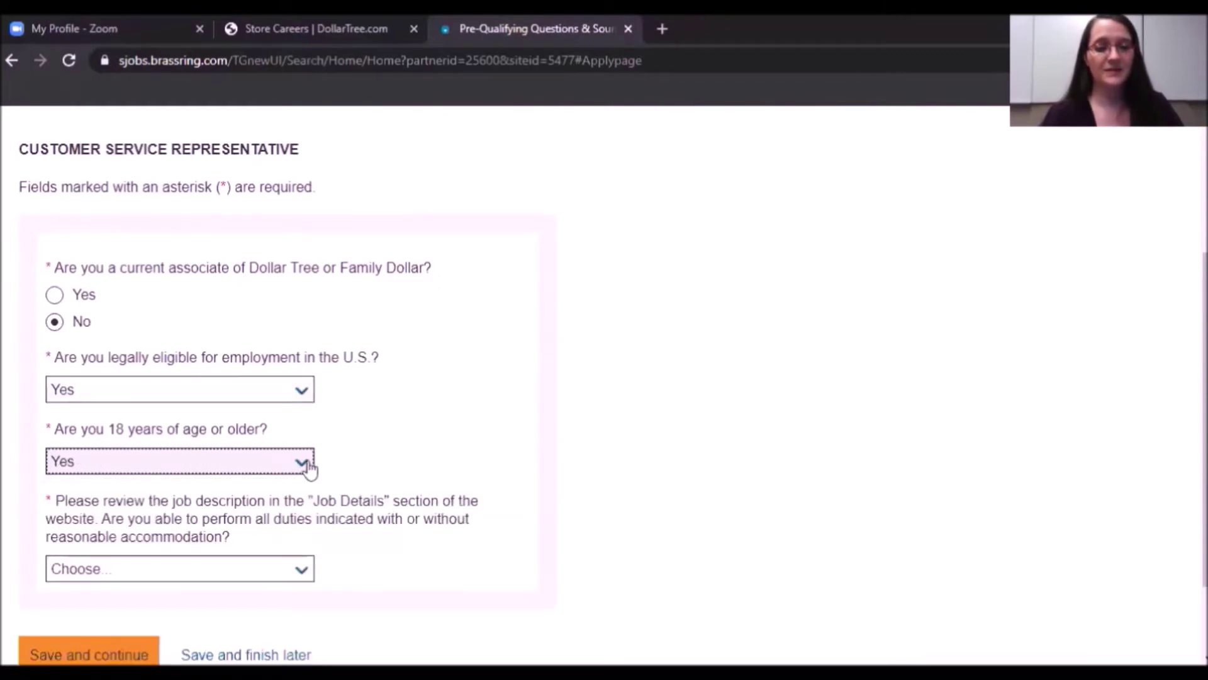
scroll(931, 431, down, 2)
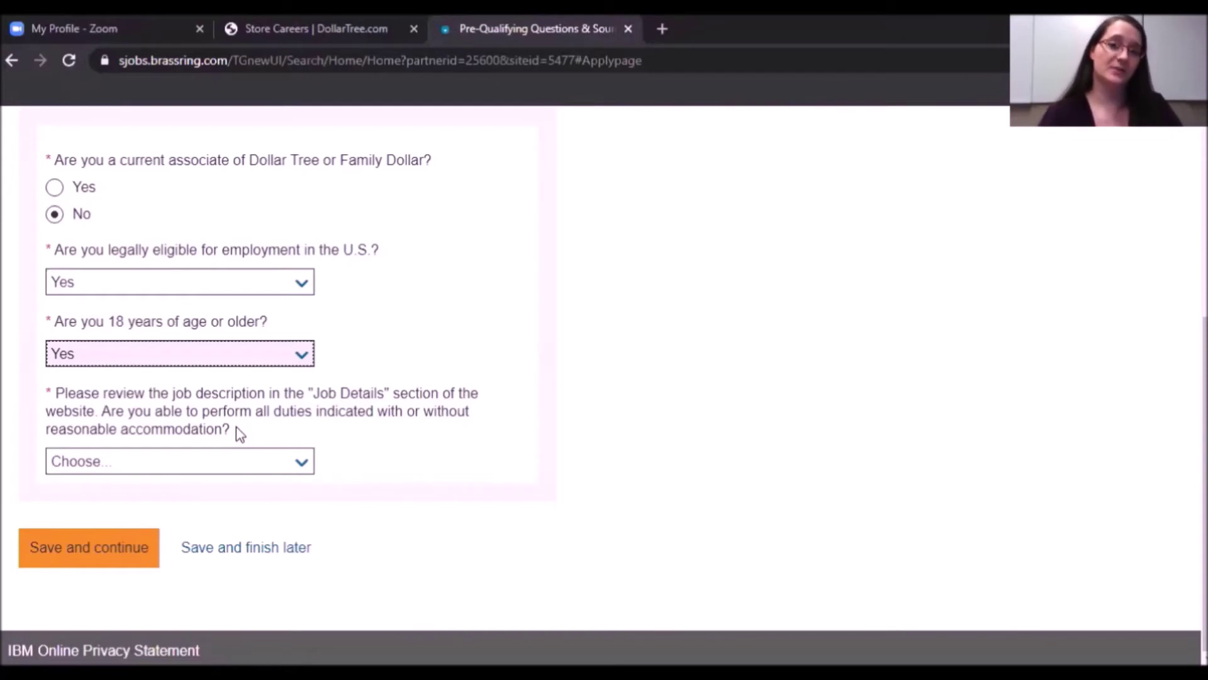
click(308, 464)
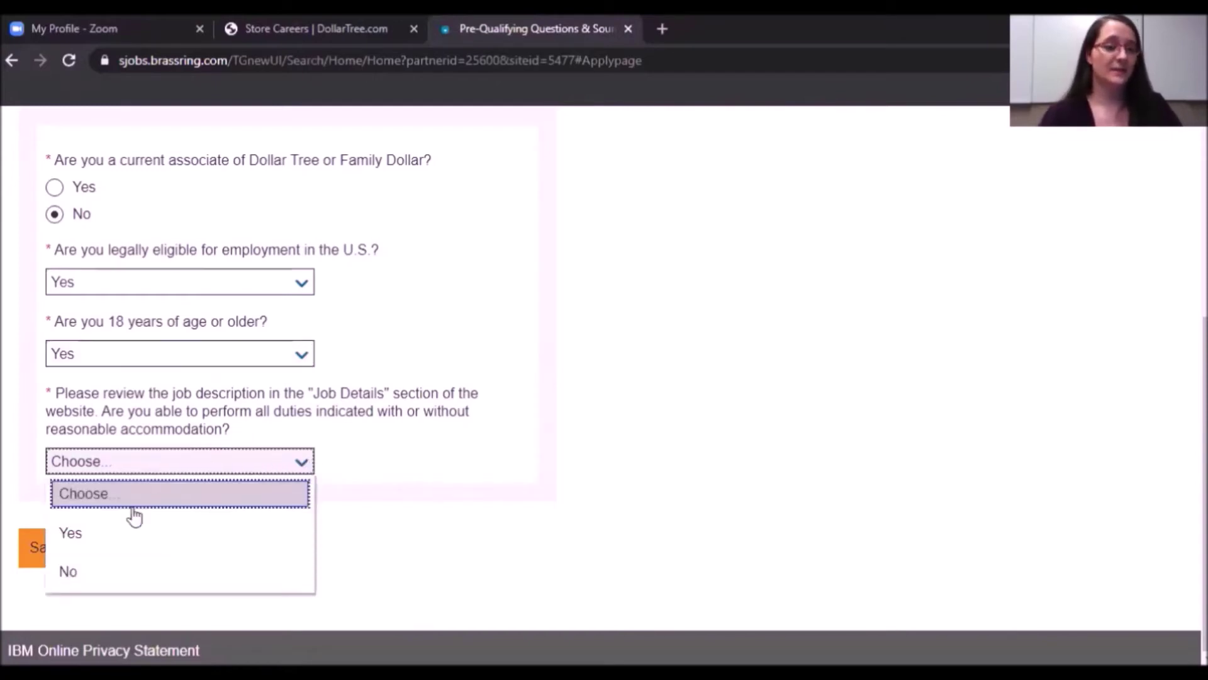
click(108, 539)
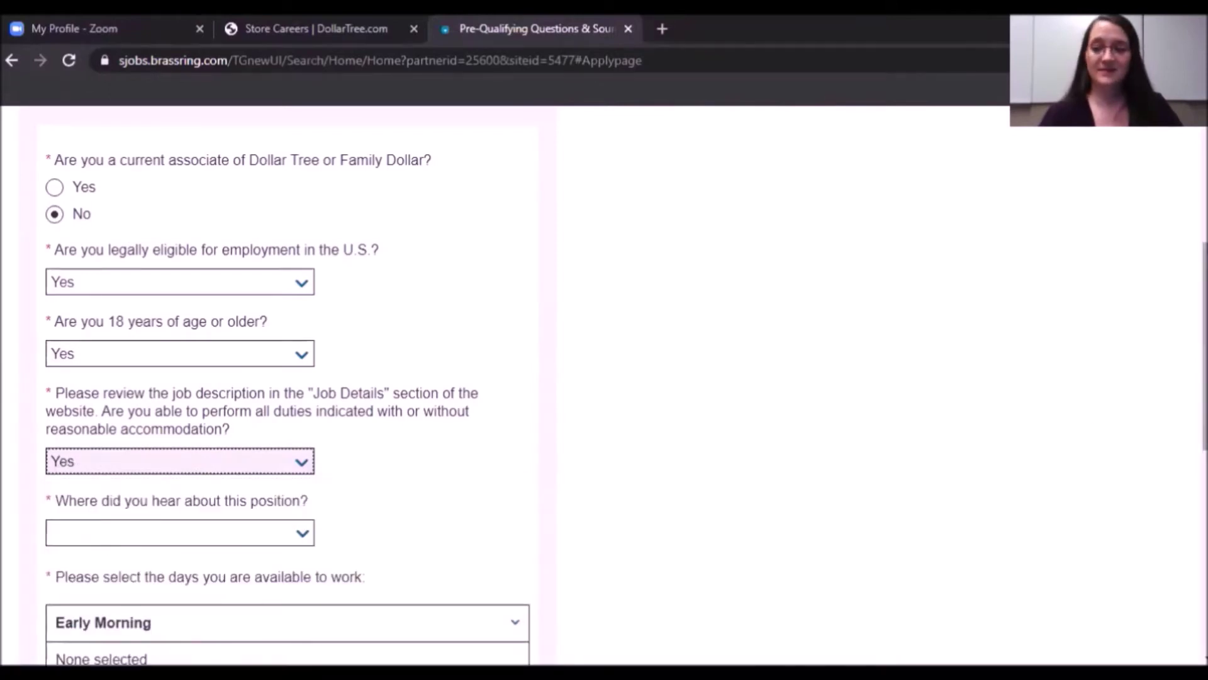
Select Indeed.com as where the job was found.
scroll(345, 250, down, 6)
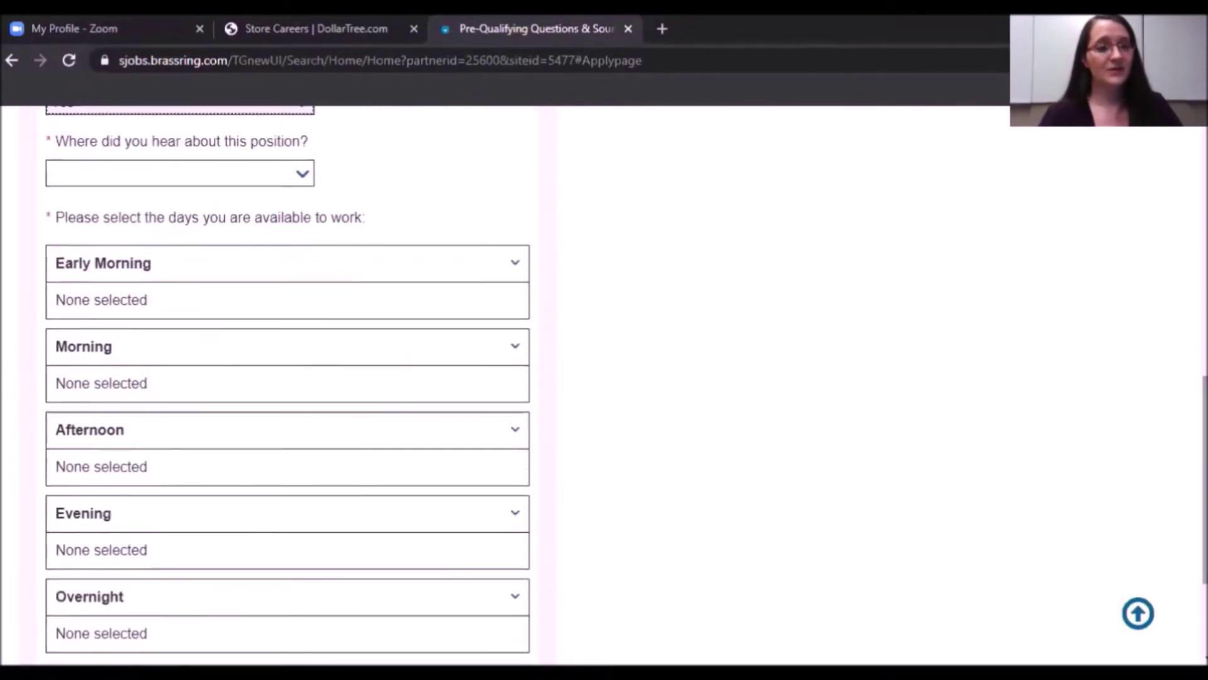
click(304, 173)
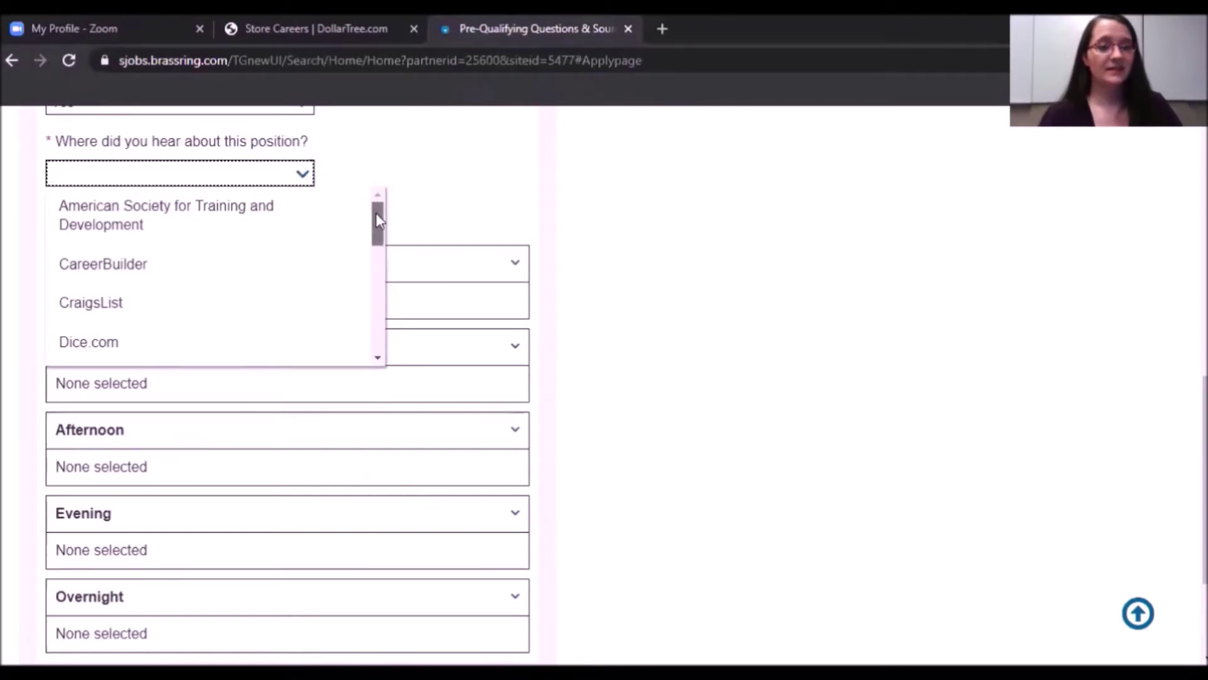
drag(376, 213, 378, 287)
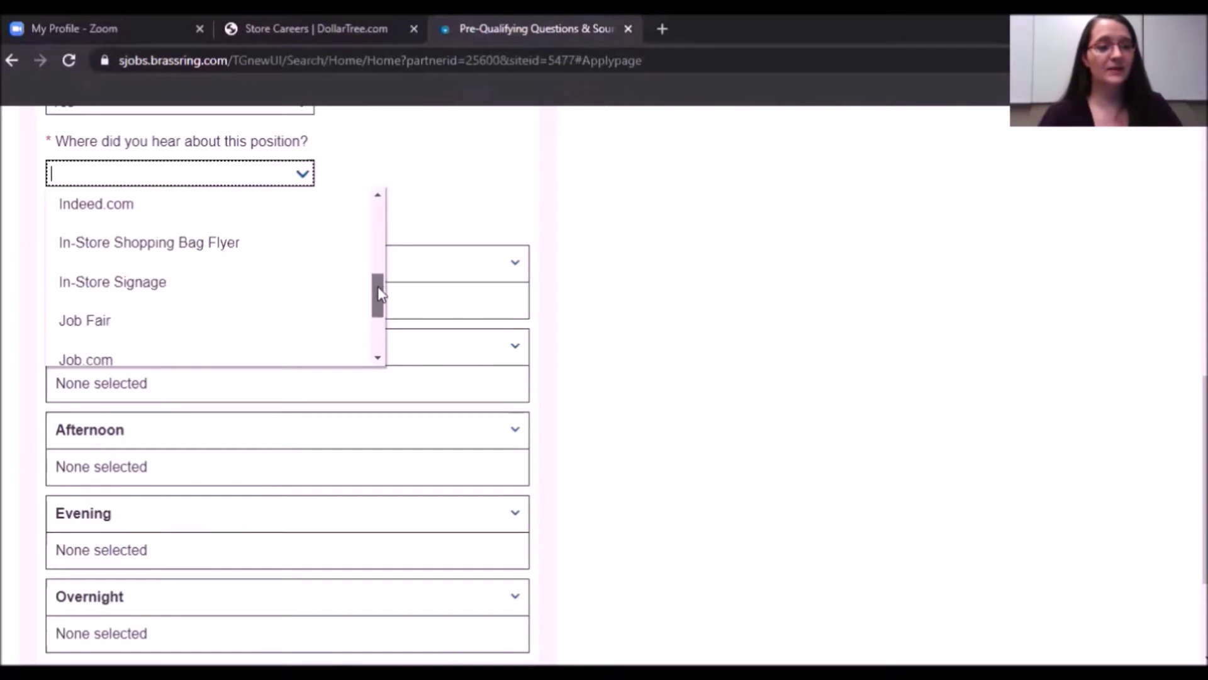
scroll(143, 207, up, 1)
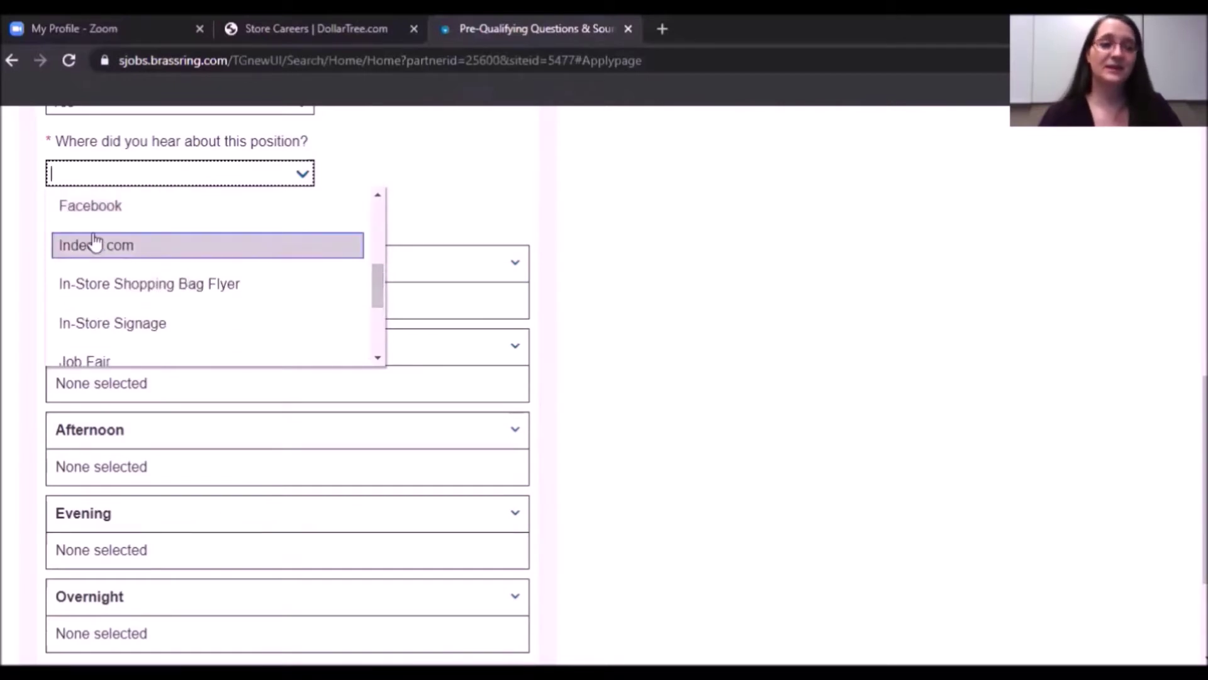
click(95, 245)
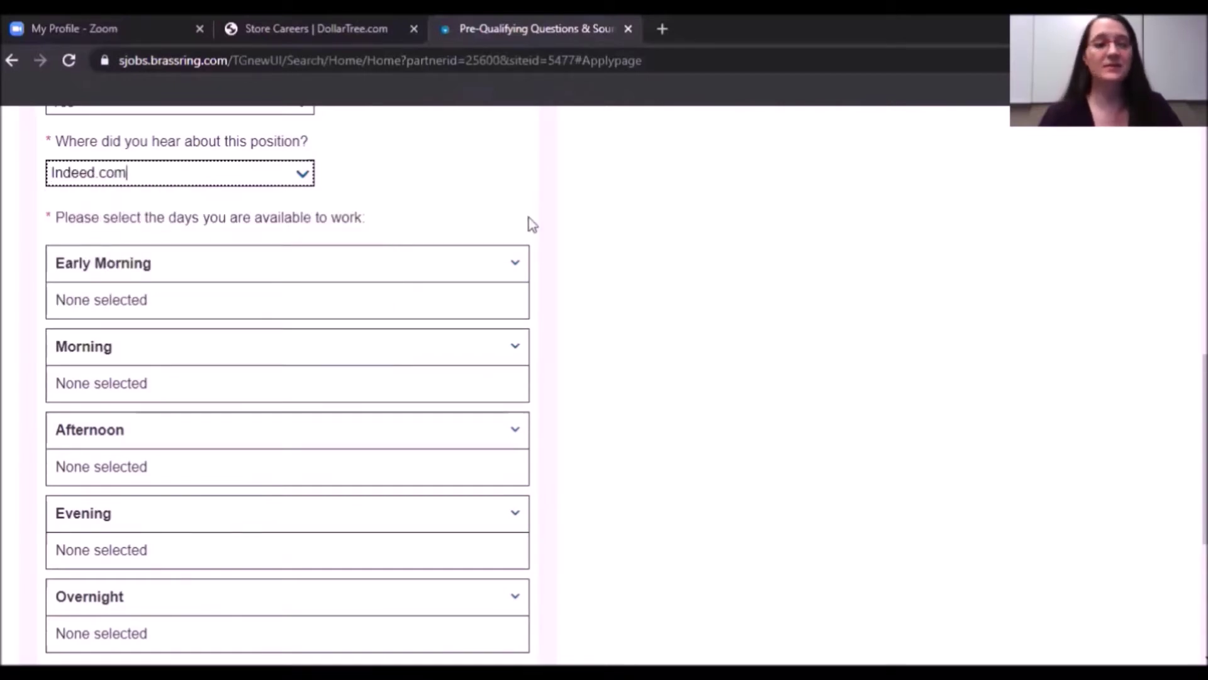
click(368, 203)
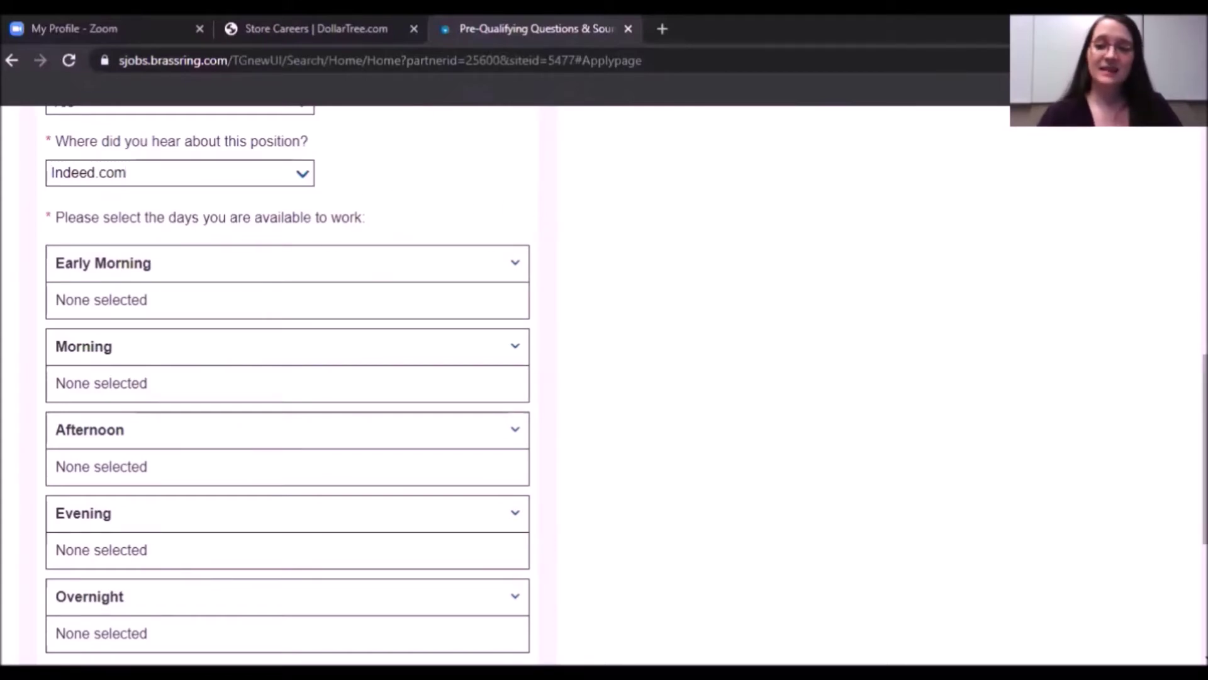
Expand the Morning availability days, leaving Early Morning collapsed with none selected.
scroll(627, 386, down, 1)
scroll(1009, 311, down, 3)
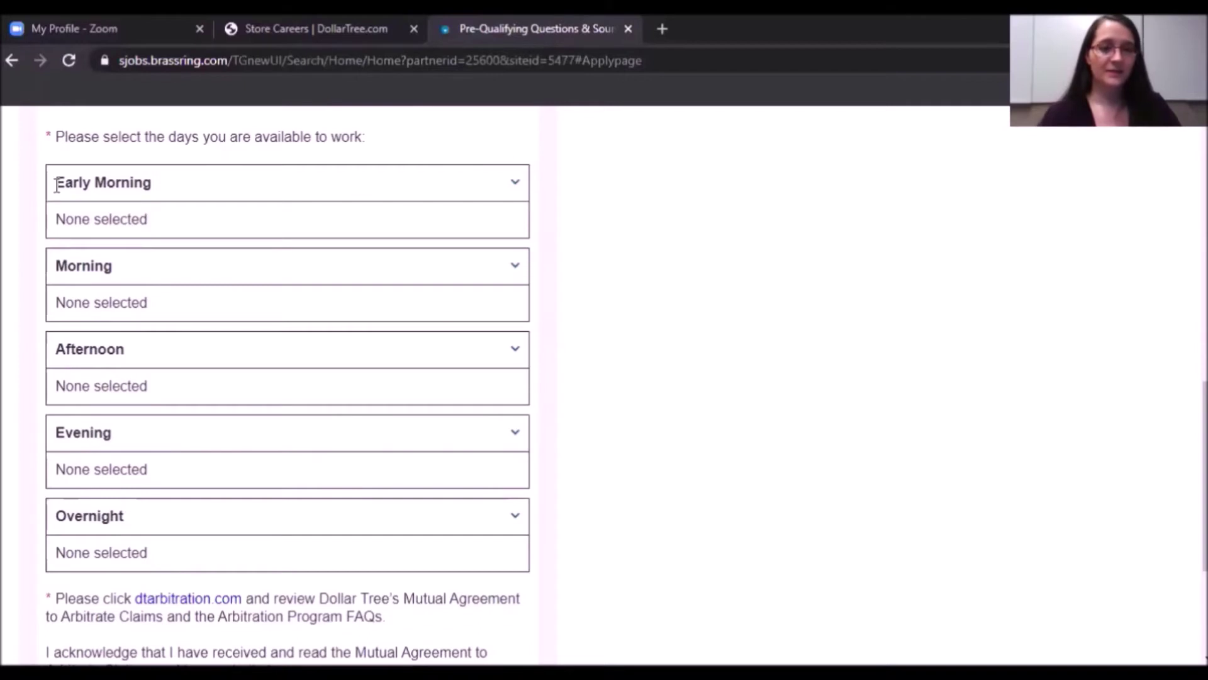
click(519, 188)
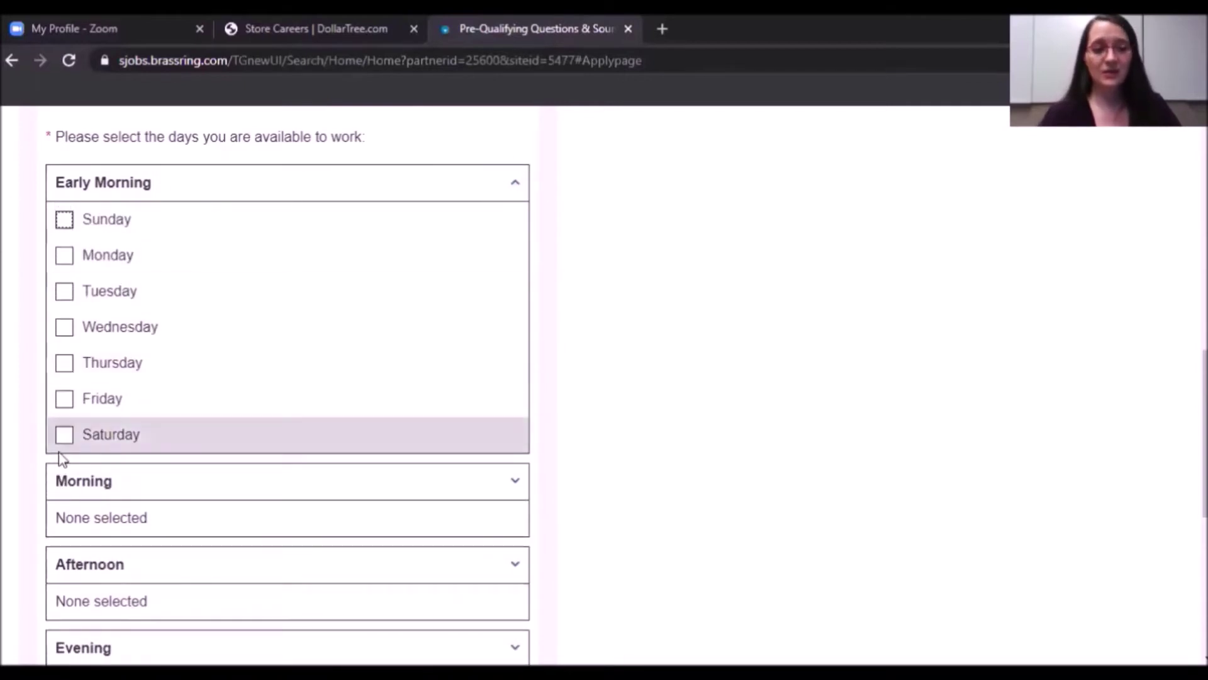
click(517, 187)
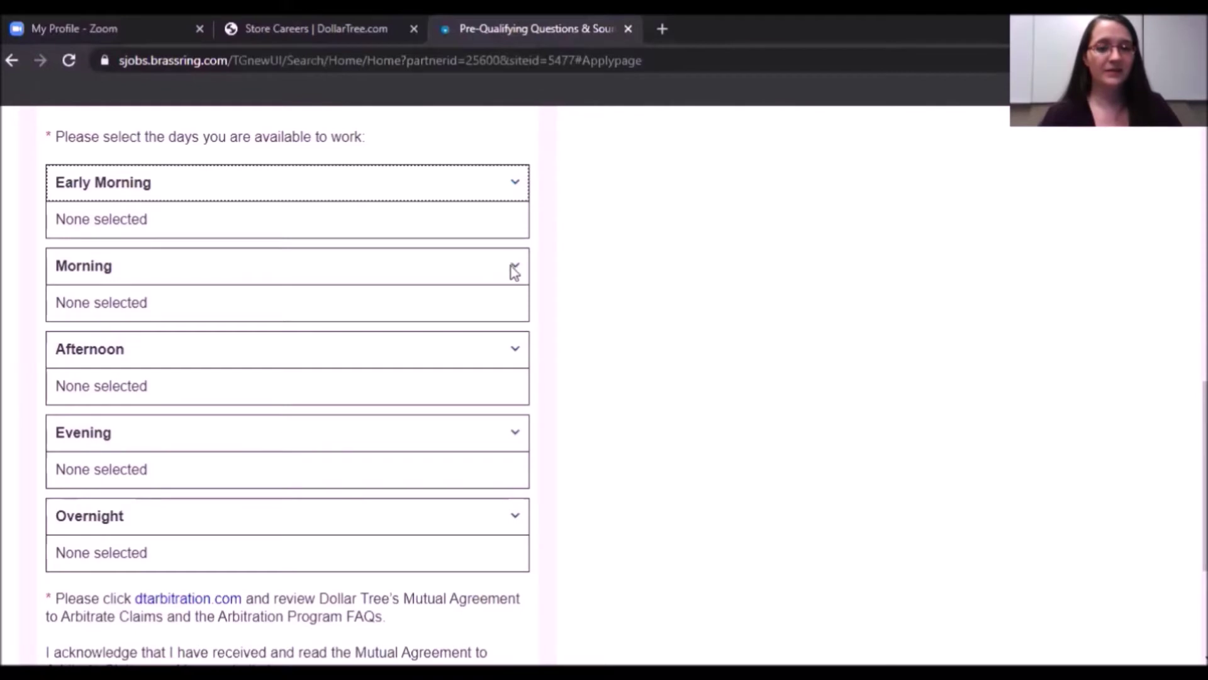
click(515, 271)
click(518, 184)
scroll(629, 332, down, 4)
scroll(633, 334, up, 4)
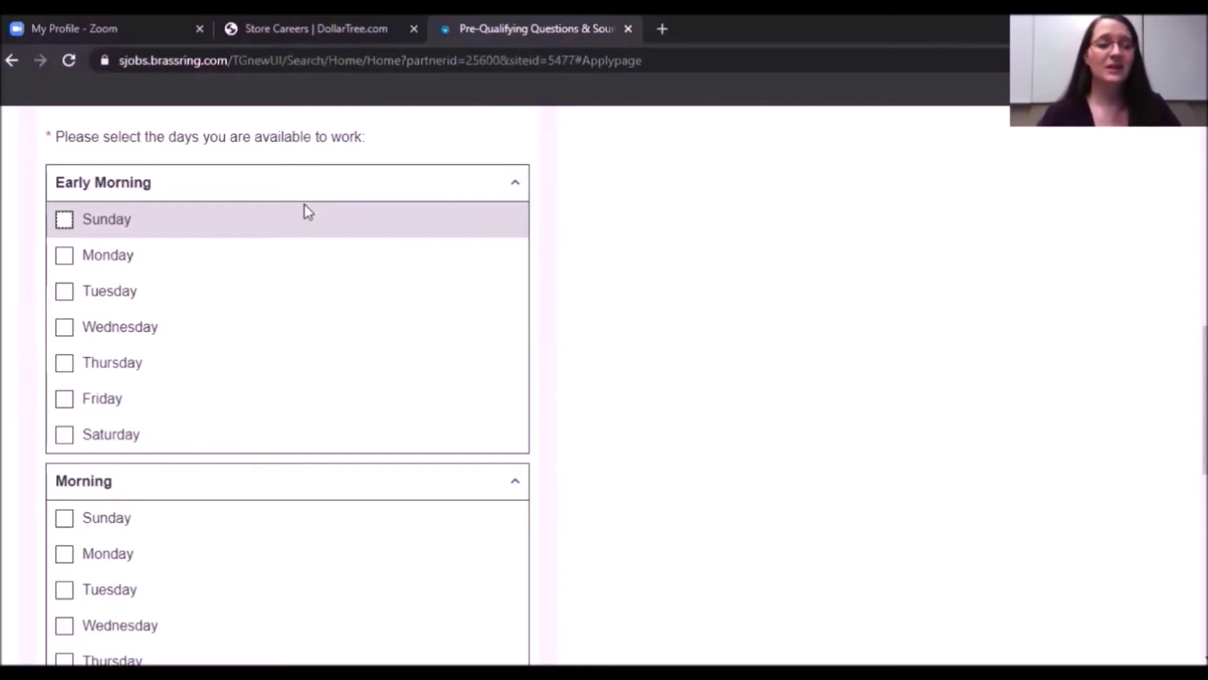
click(515, 185)
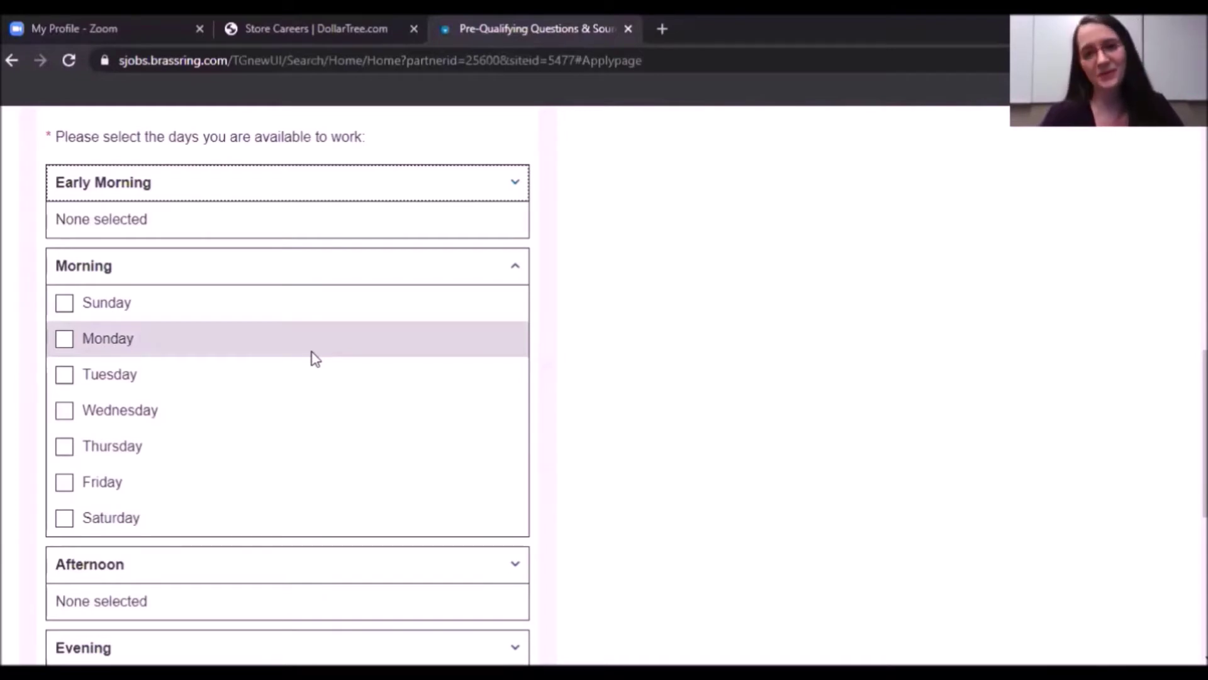
Mark Monday through Friday as available in the Morning.
click(64, 341)
click(65, 373)
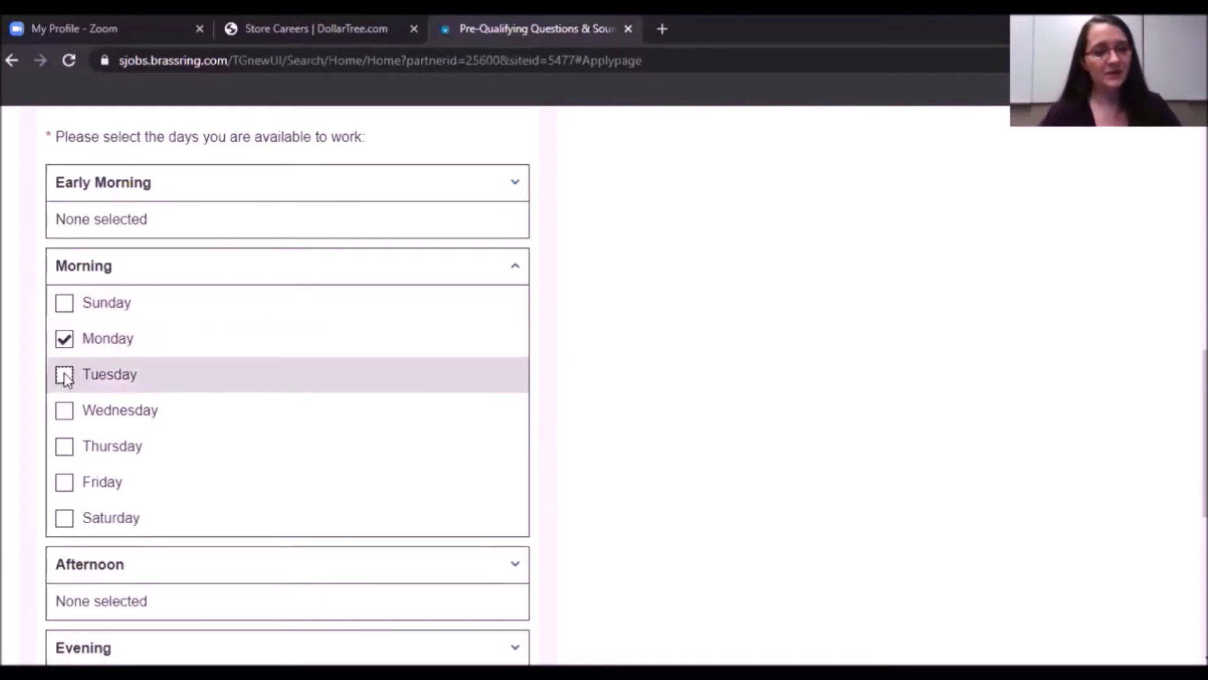
click(65, 409)
click(65, 444)
click(64, 483)
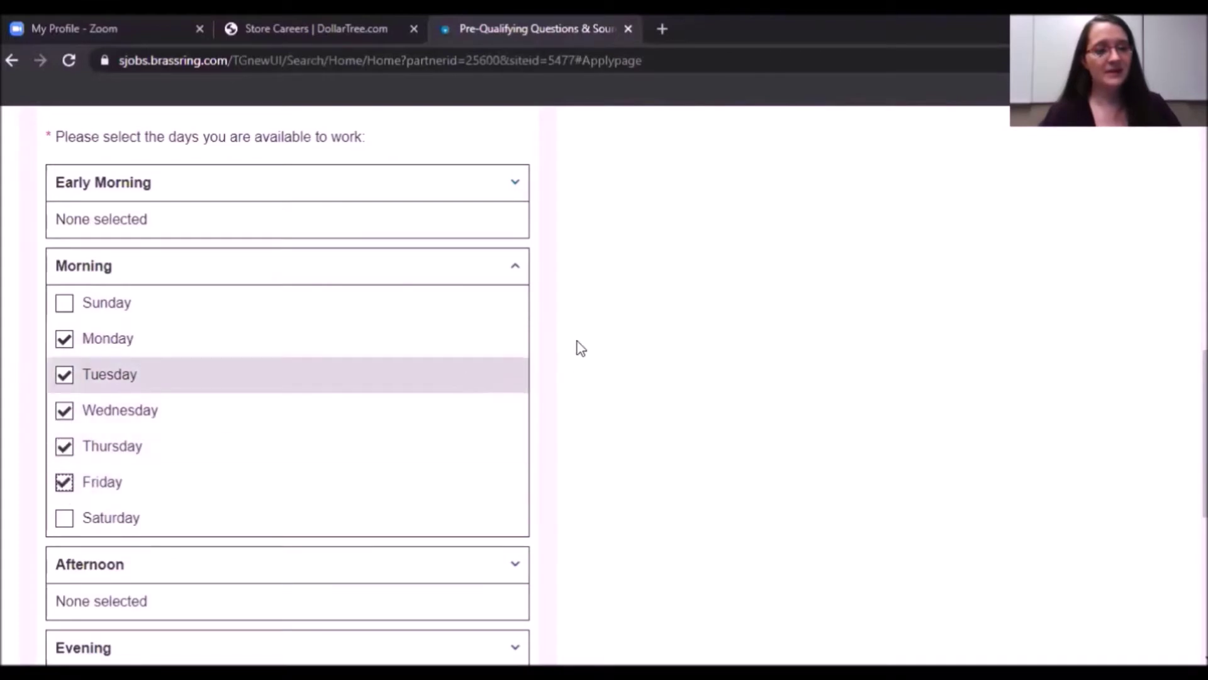
scroll(784, 363, down, 5)
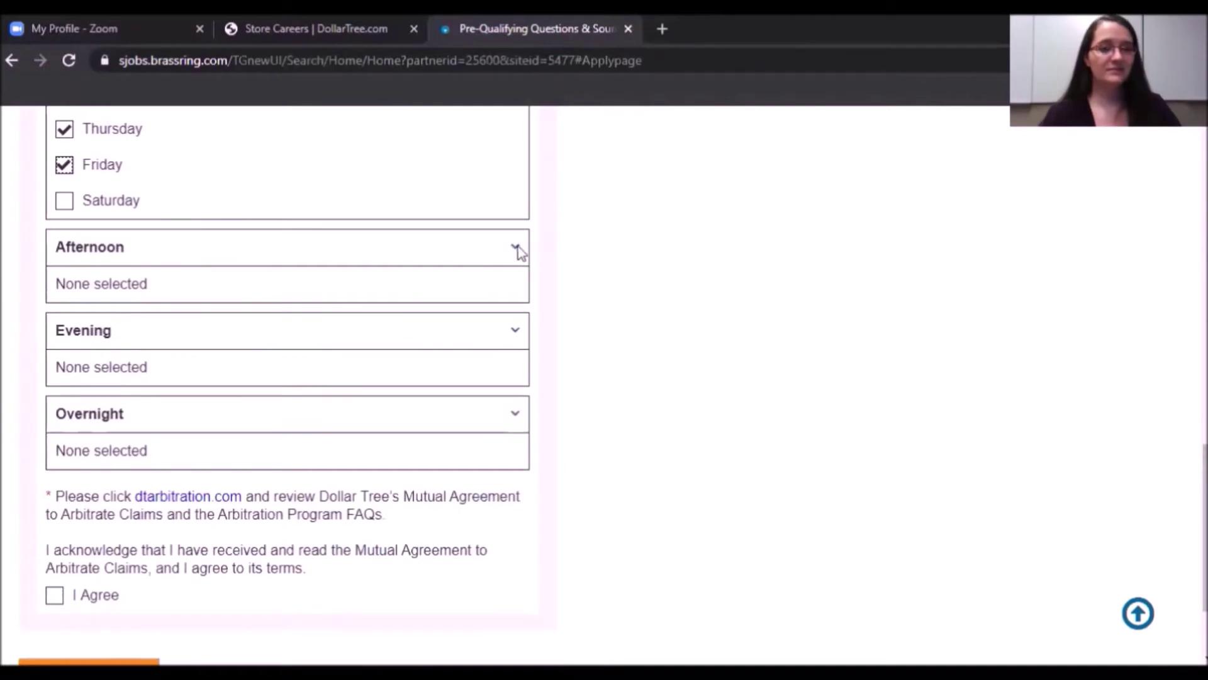
Expand Afternoon and mark Monday through Friday as available.
click(519, 247)
click(65, 320)
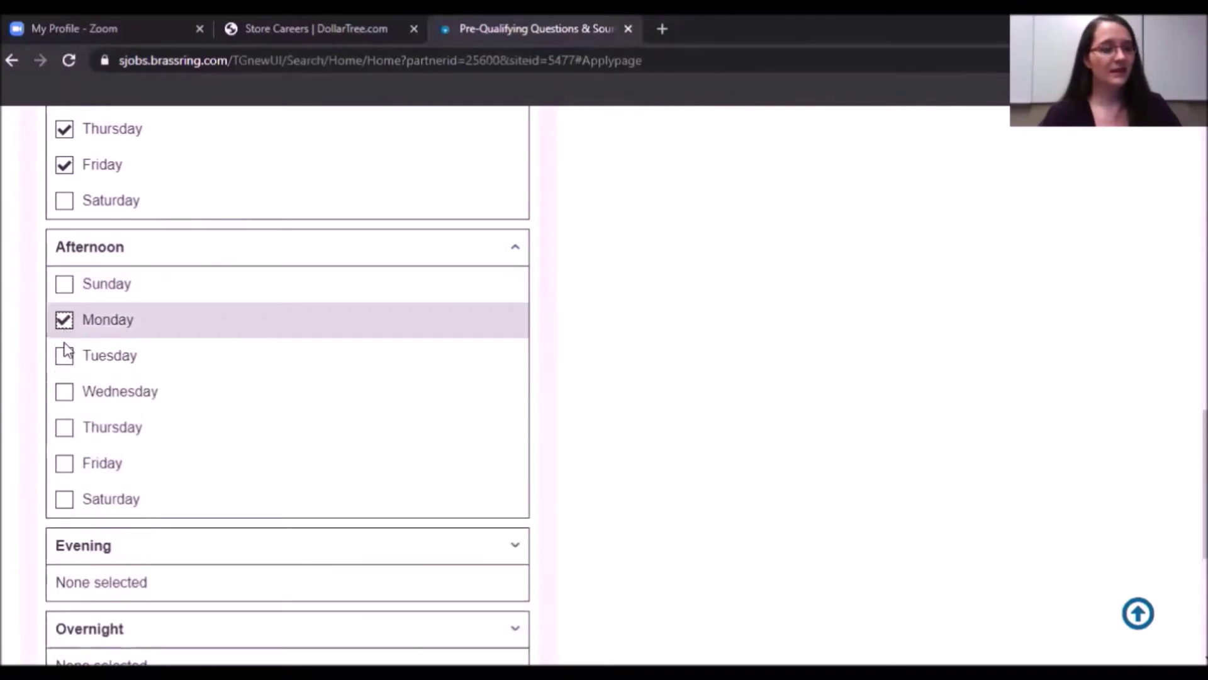
click(64, 357)
click(64, 394)
click(65, 428)
click(63, 463)
scroll(377, 267, down, 5)
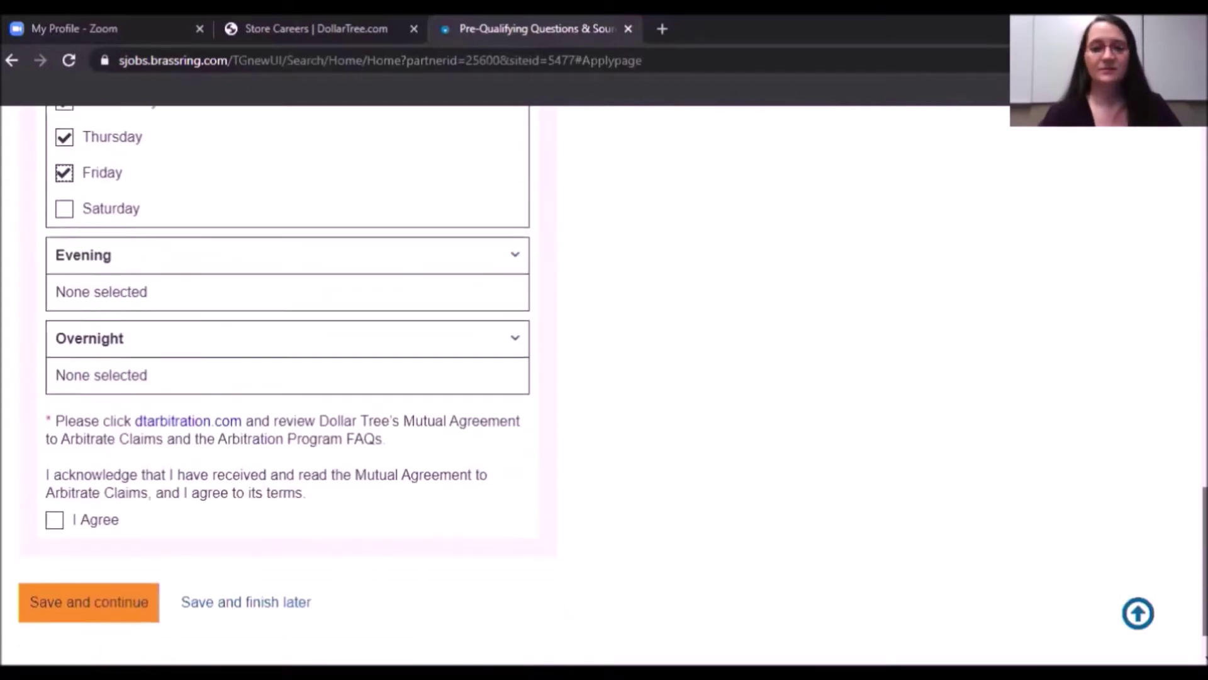
Expand Evening, mark Monday through Friday as available, and scroll down to the agreement.
click(515, 230)
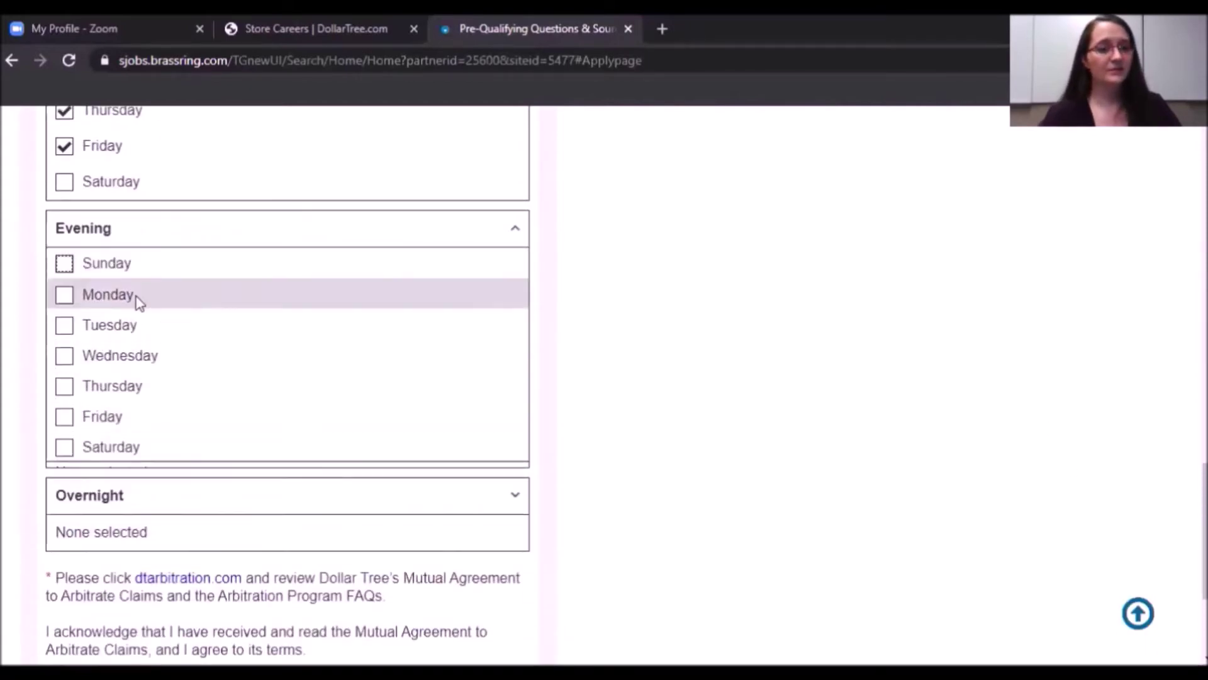
click(65, 301)
click(65, 337)
click(63, 373)
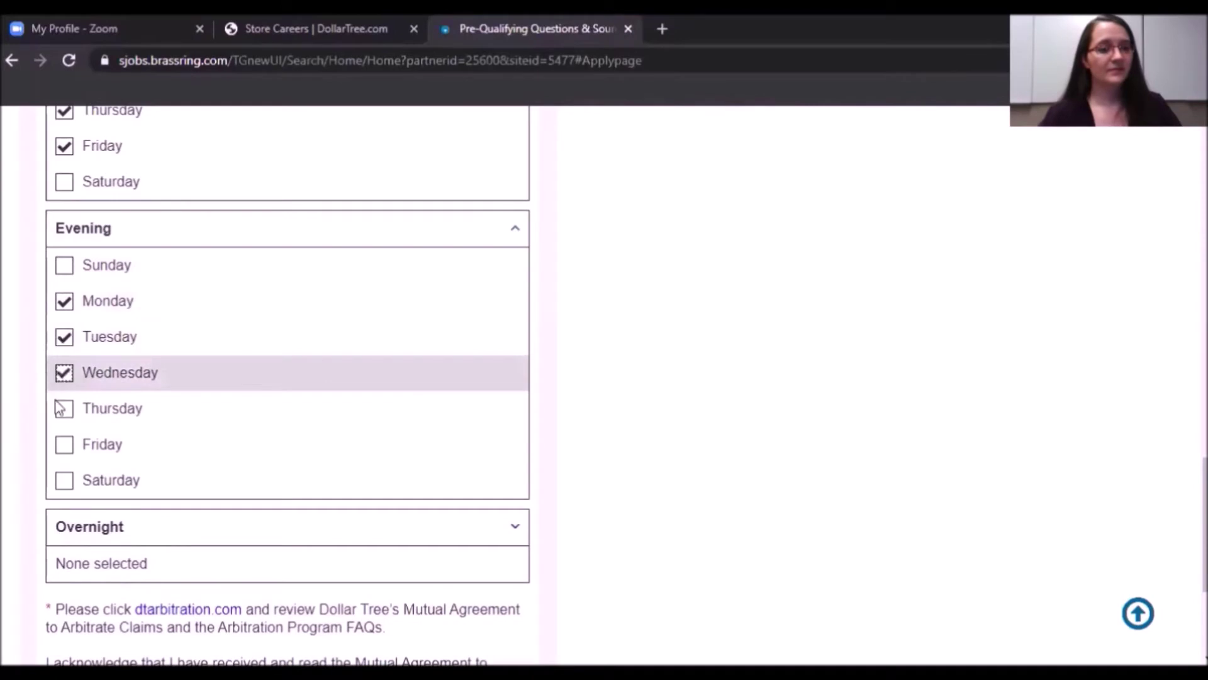
click(63, 411)
click(65, 445)
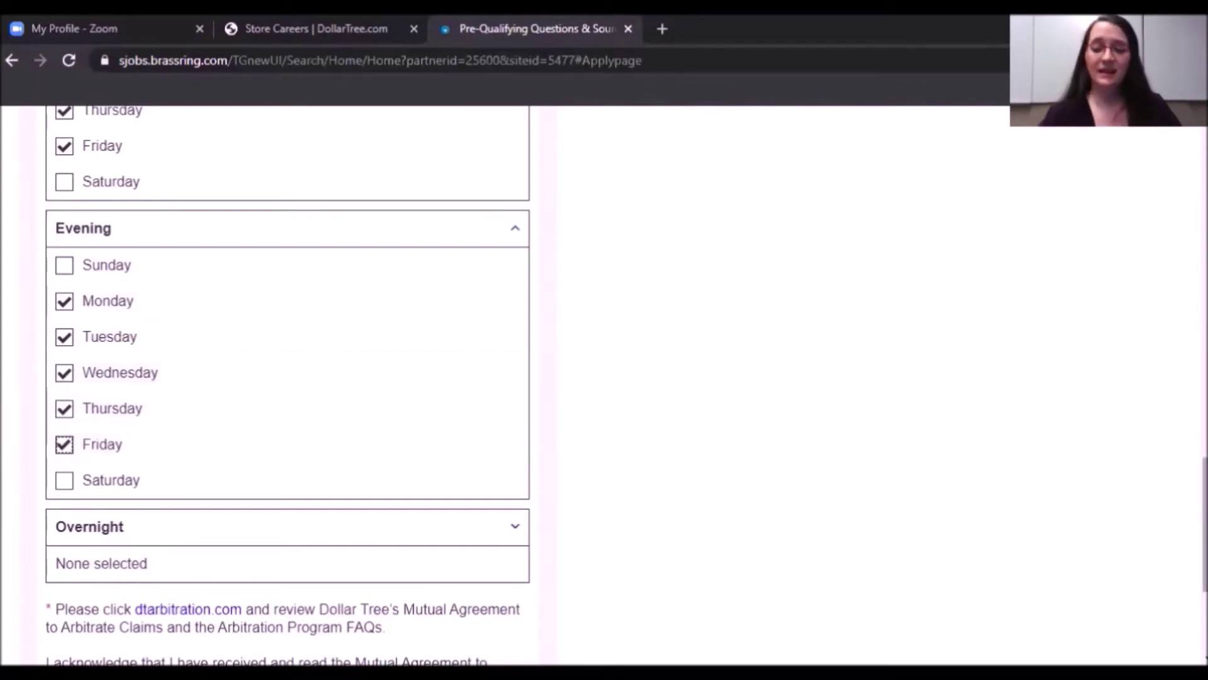
scroll(605, 384, up, 15)
scroll(604, 384, down, 1)
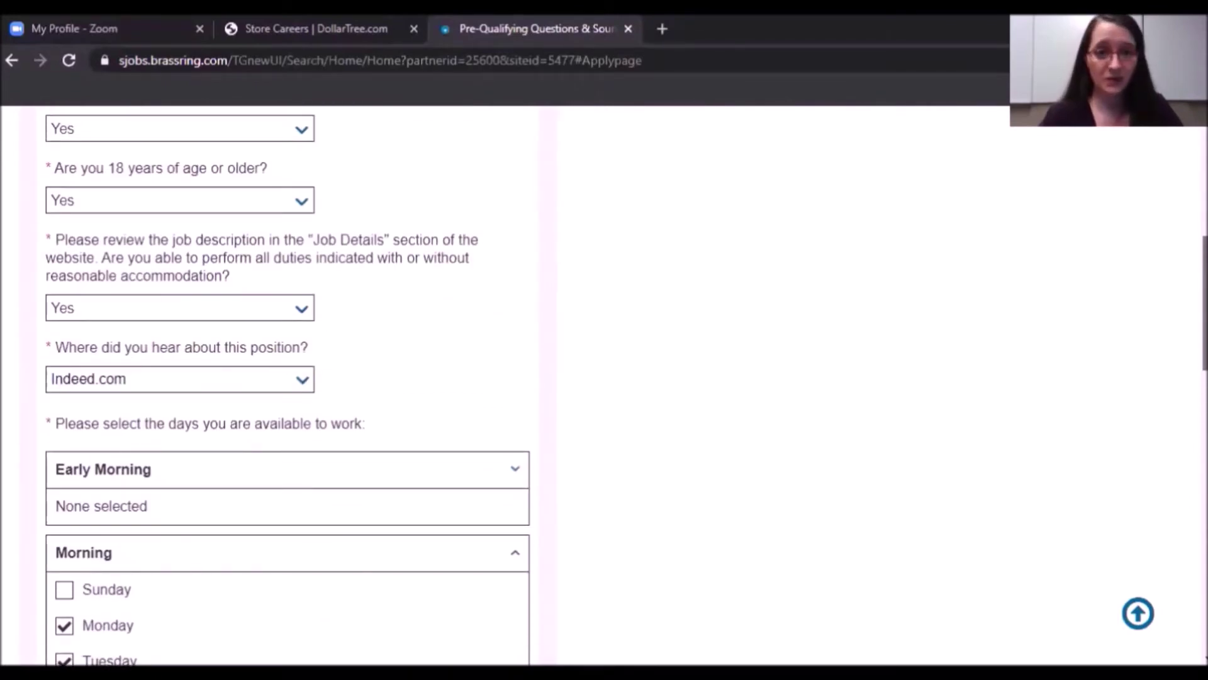
scroll(604, 384, down, 18)
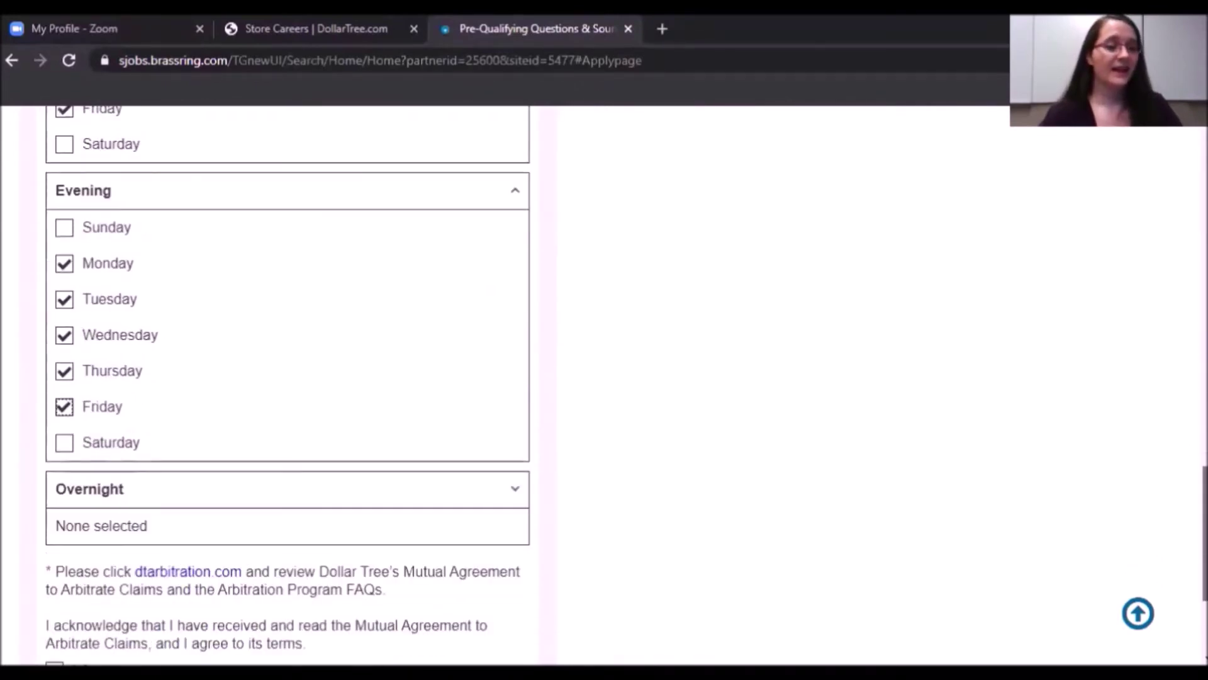
scroll(459, 426, down, 1)
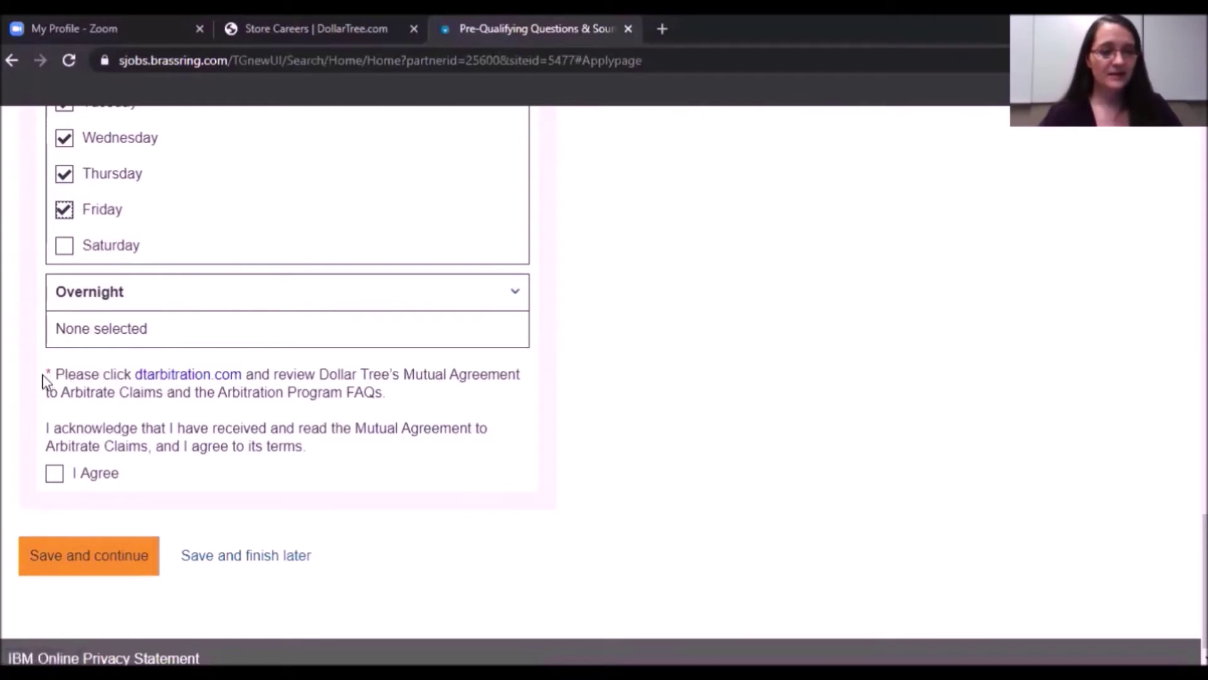
Open the dtarbitration.com link from the arbitration agreement note in a new tab.
drag(44, 372, 401, 398)
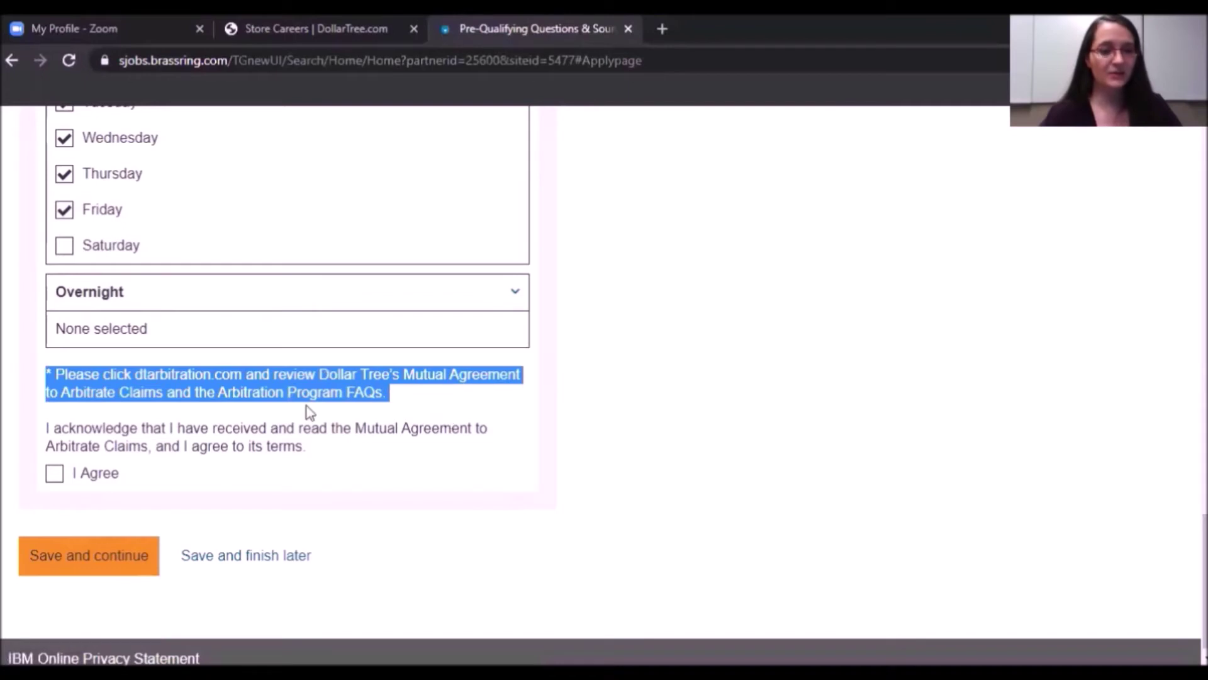
click(36, 392)
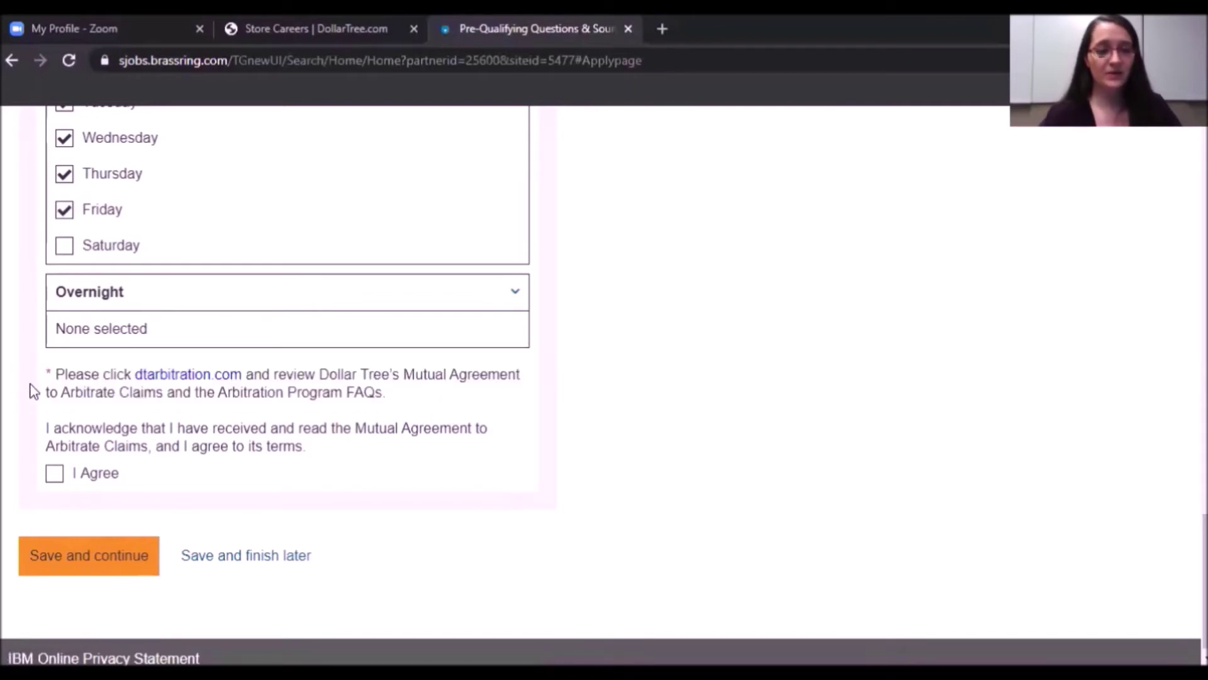
click(172, 378)
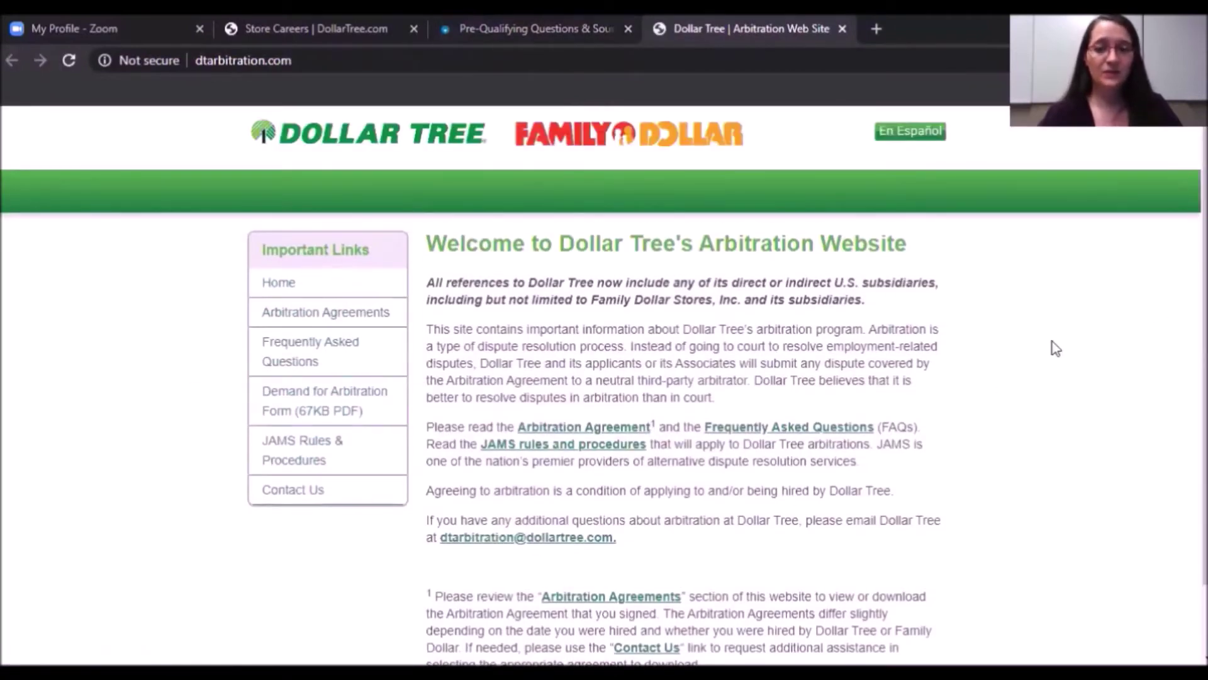
Scroll through the dtarbitration.com welcome page to review the arbitration information.
scroll(1051, 345, down, 1)
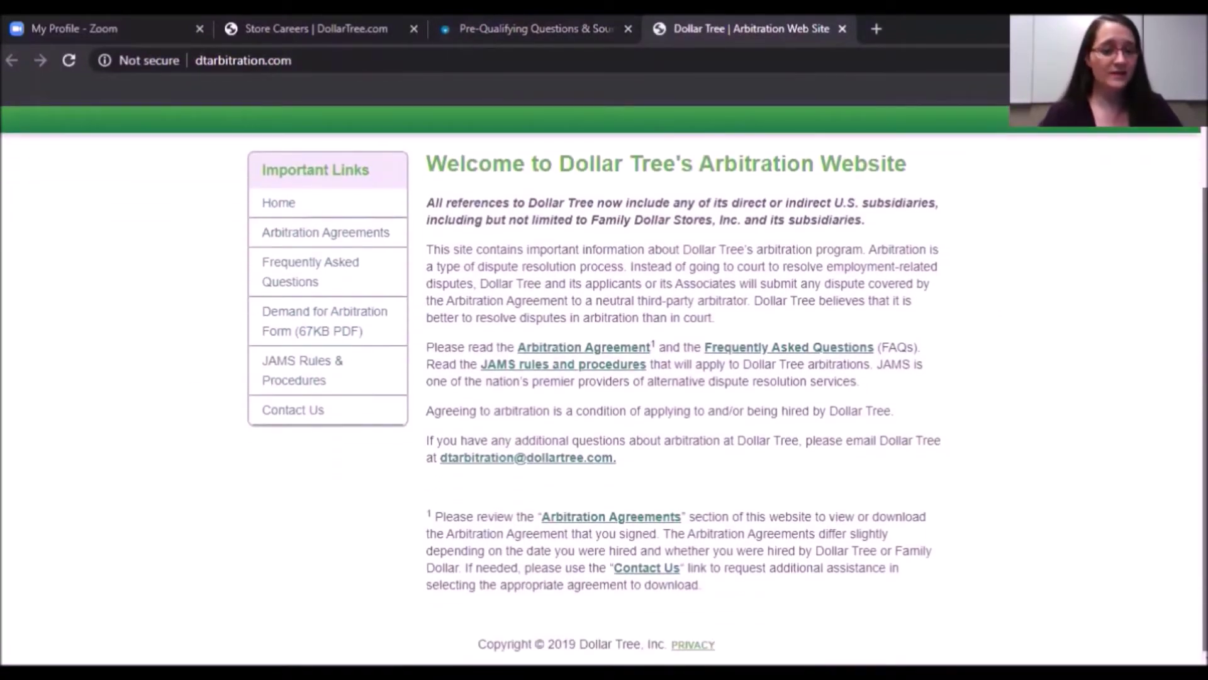
scroll(604, 385, up, 1)
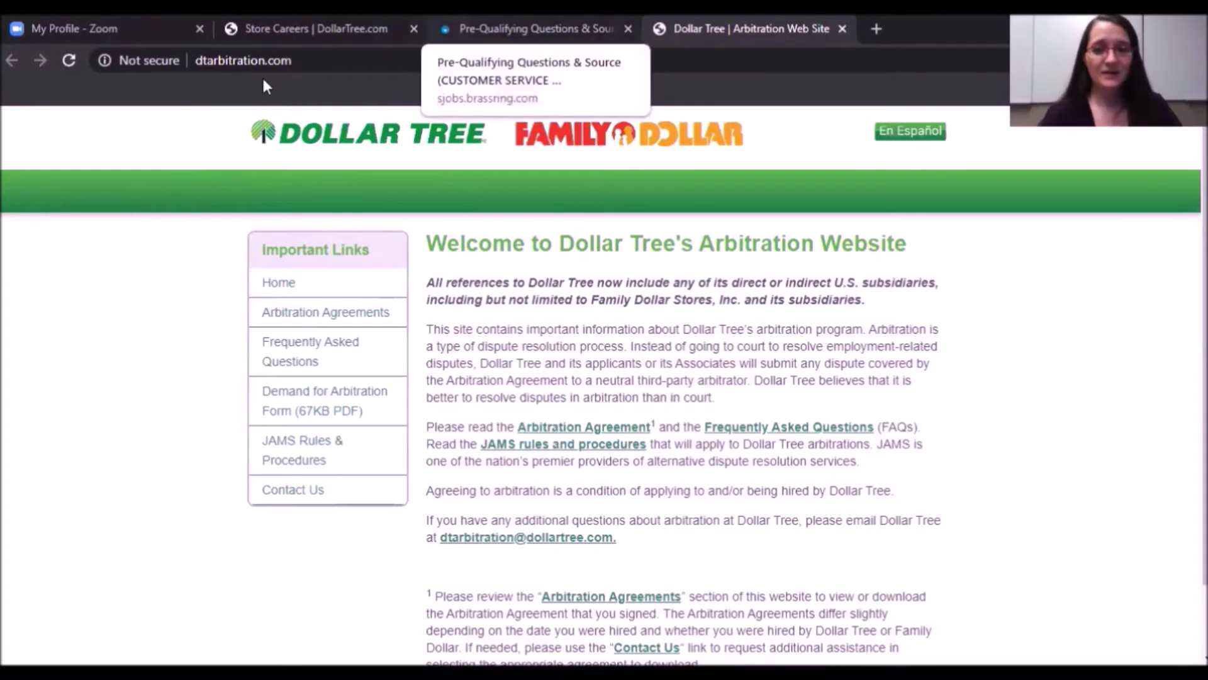
Back on the application, agree to the Mutual Agreement to Arbitrate Claims and save.
click(499, 32)
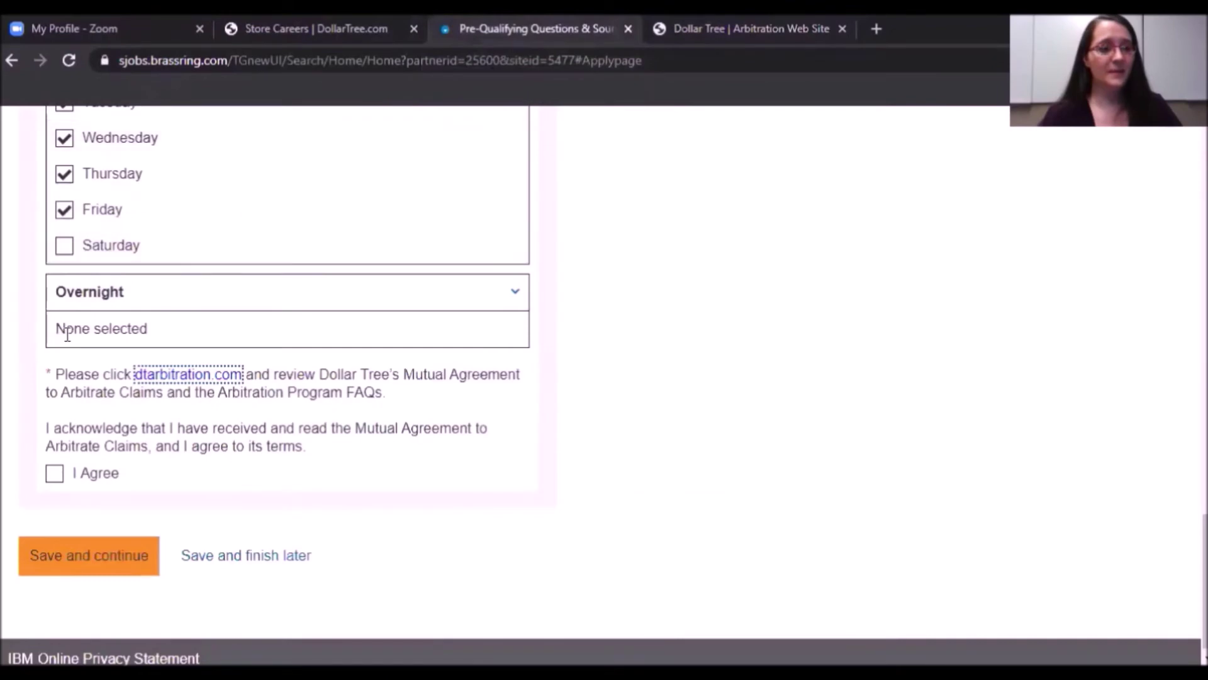
click(54, 474)
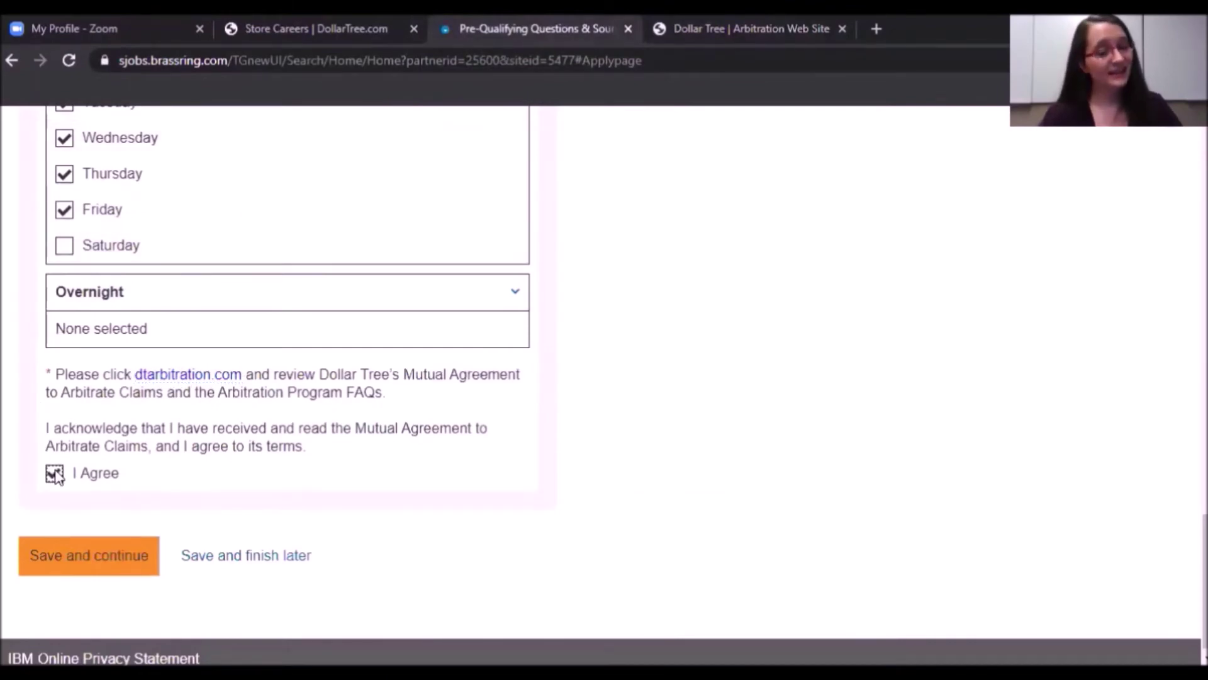
click(105, 565)
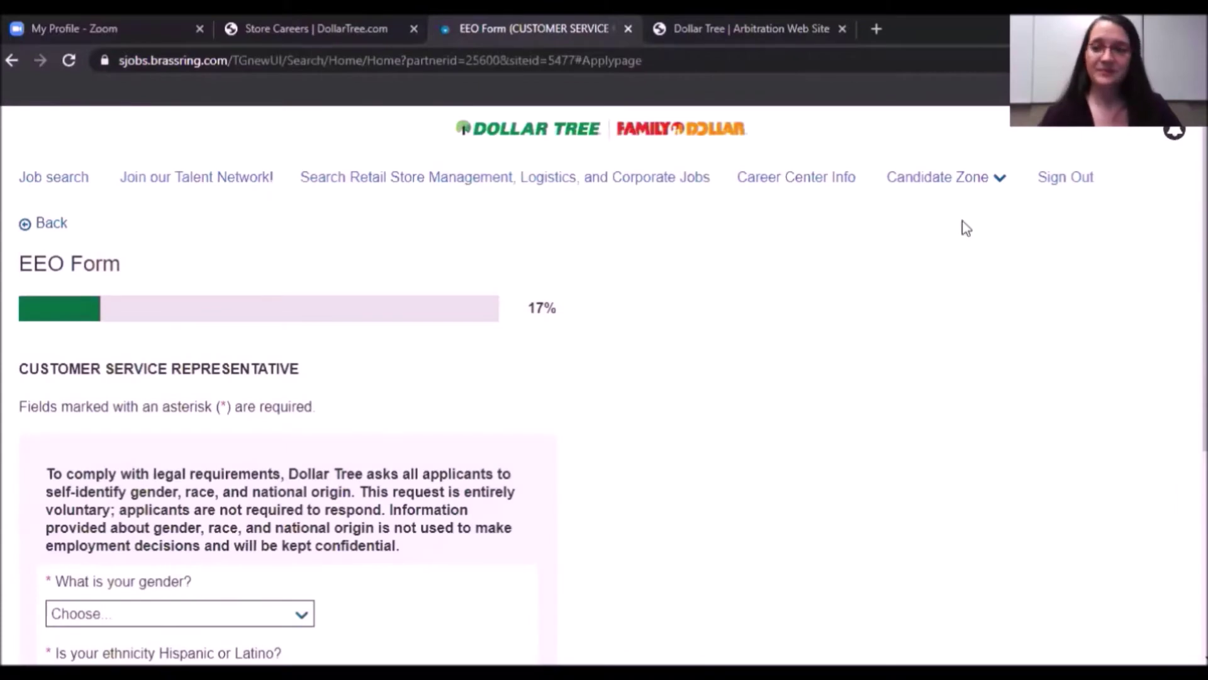
Answer gender, ethnicity and race with Prefer not to Answer and continue to Resume/Cover Letter.
scroll(966, 228, down, 5)
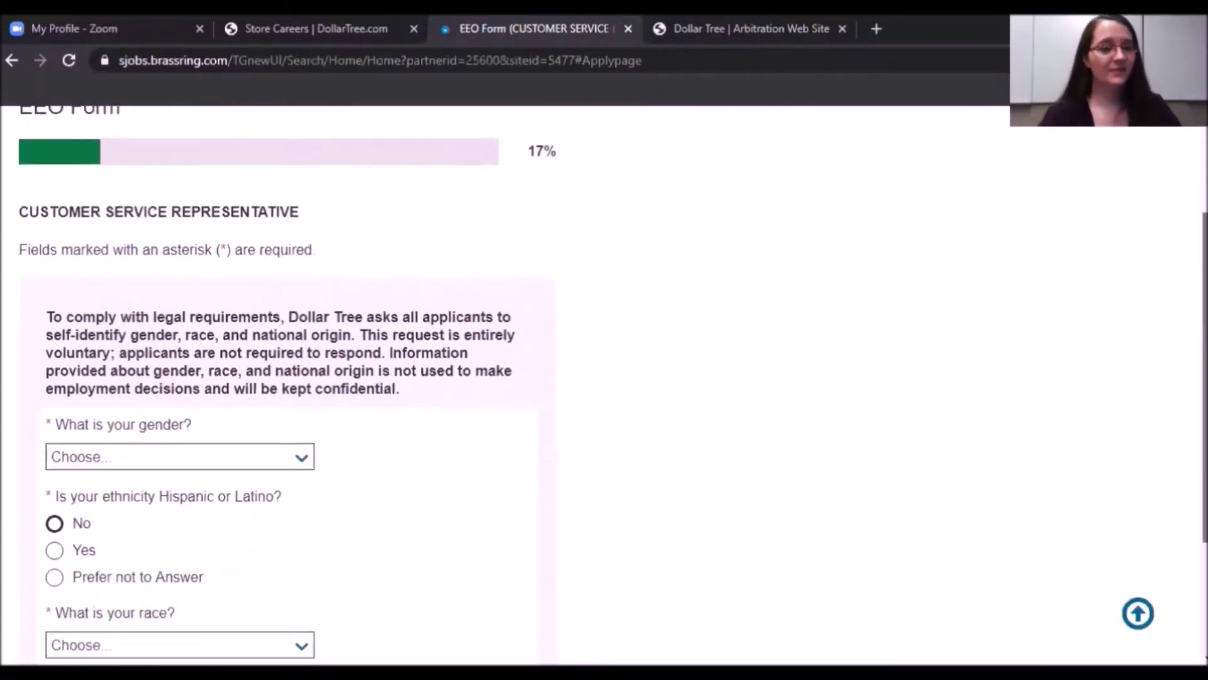
scroll(604, 385, down, 1)
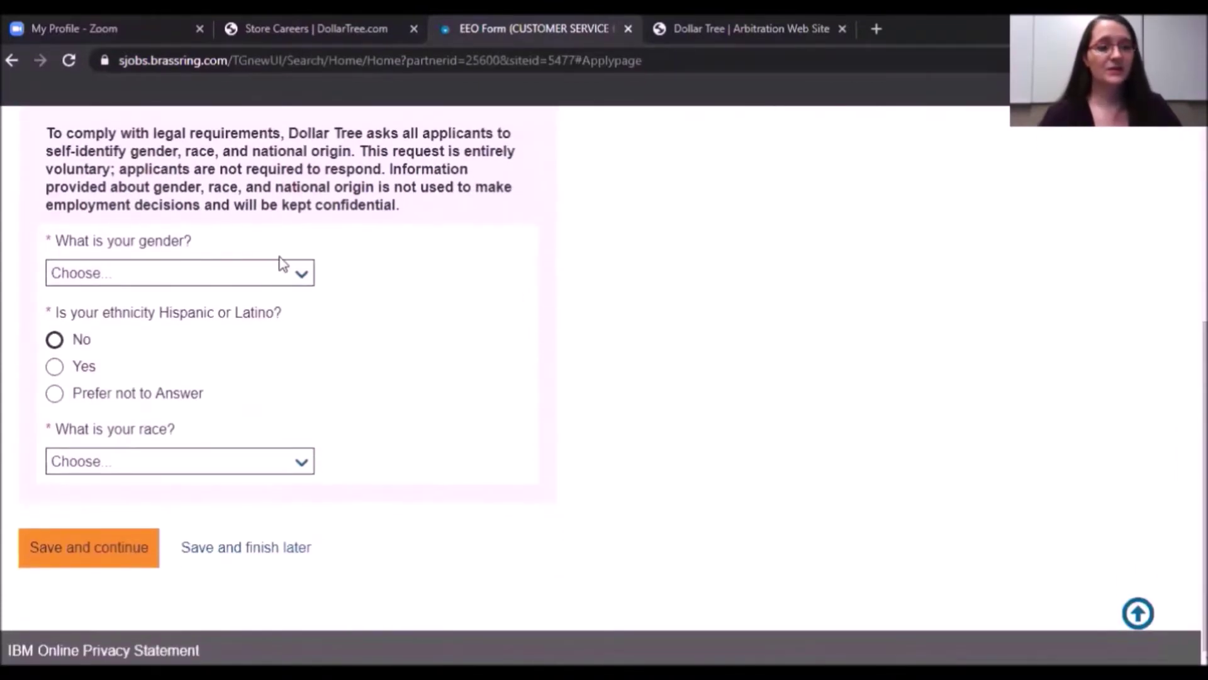
click(304, 277)
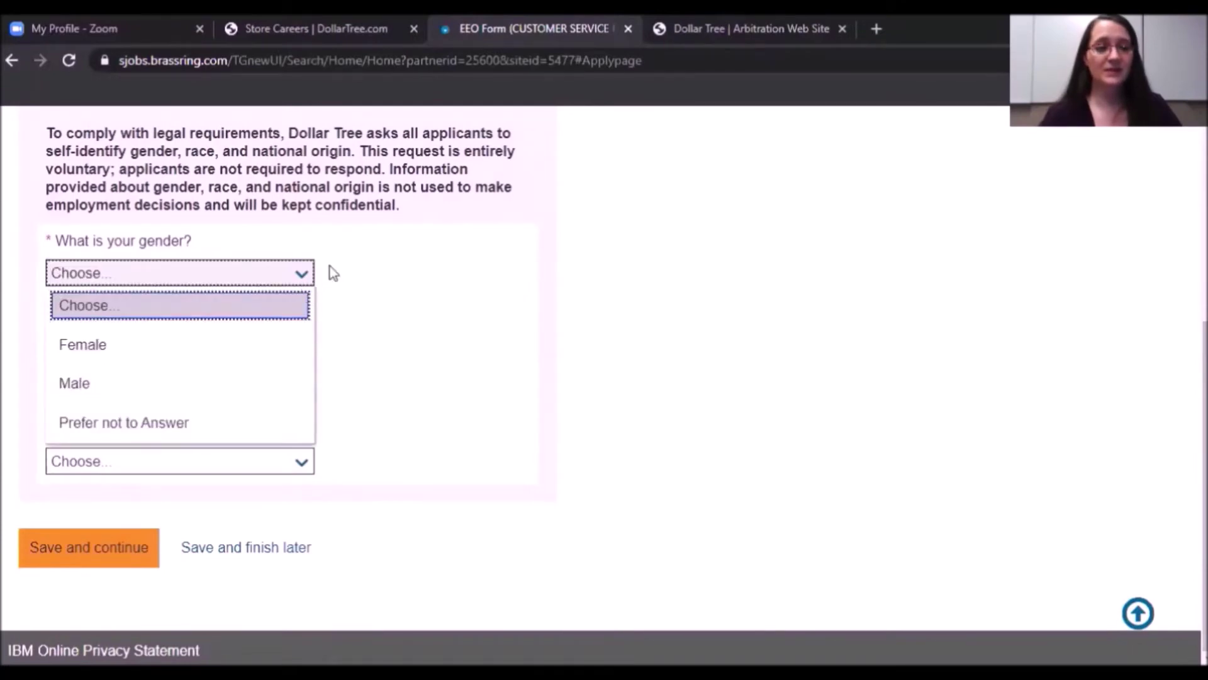
click(93, 426)
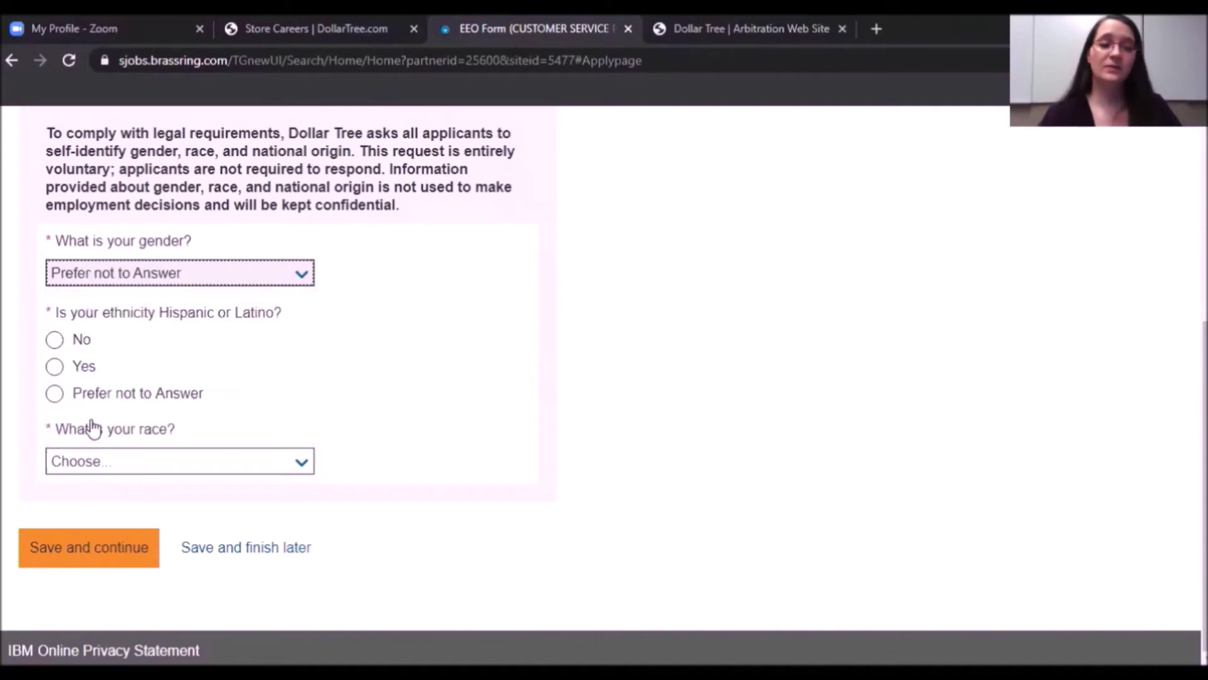
click(55, 396)
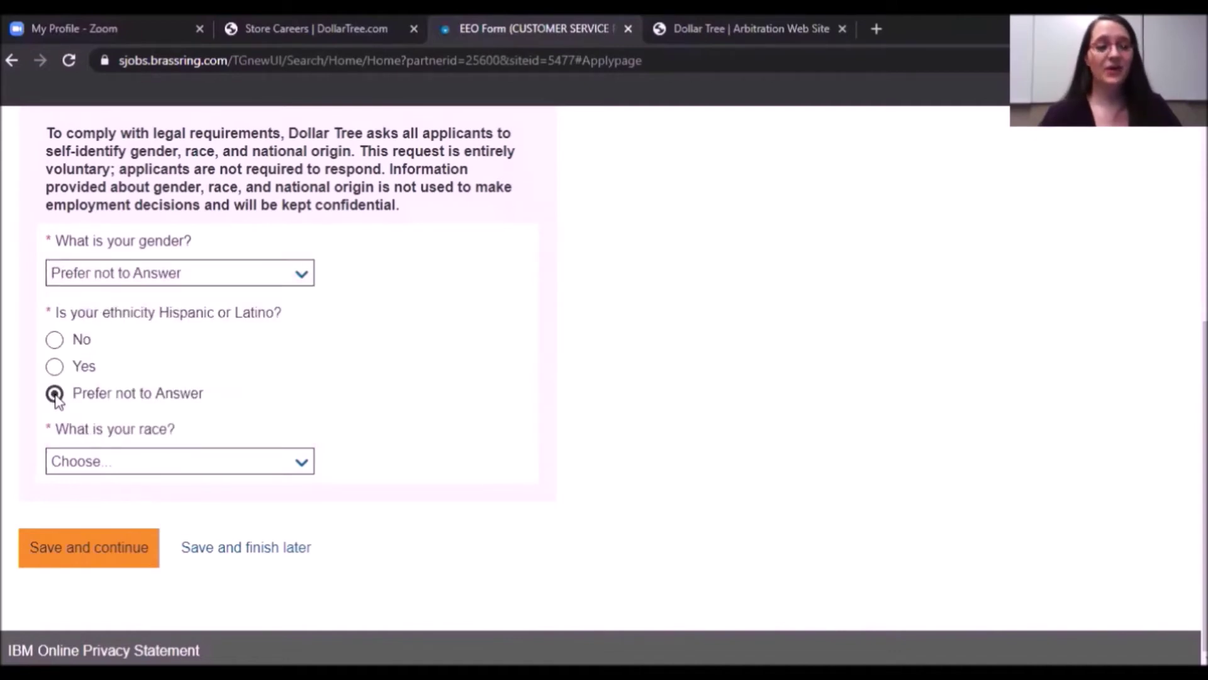
click(301, 466)
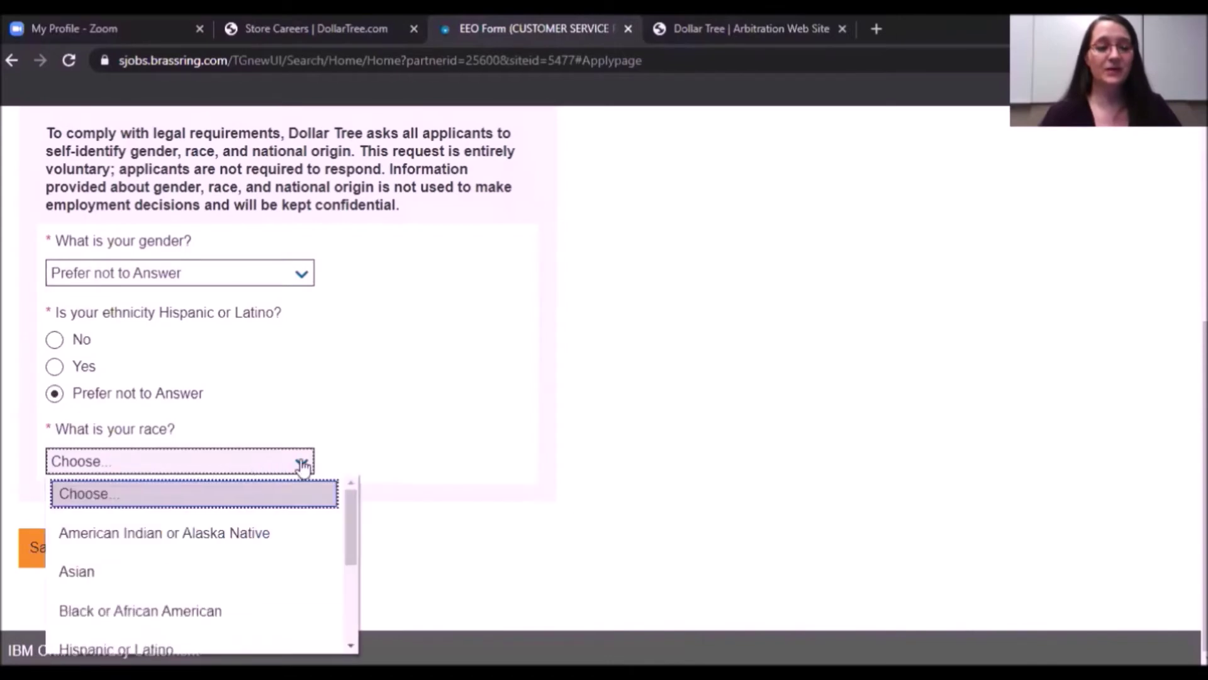
drag(350, 526, 347, 632)
click(120, 631)
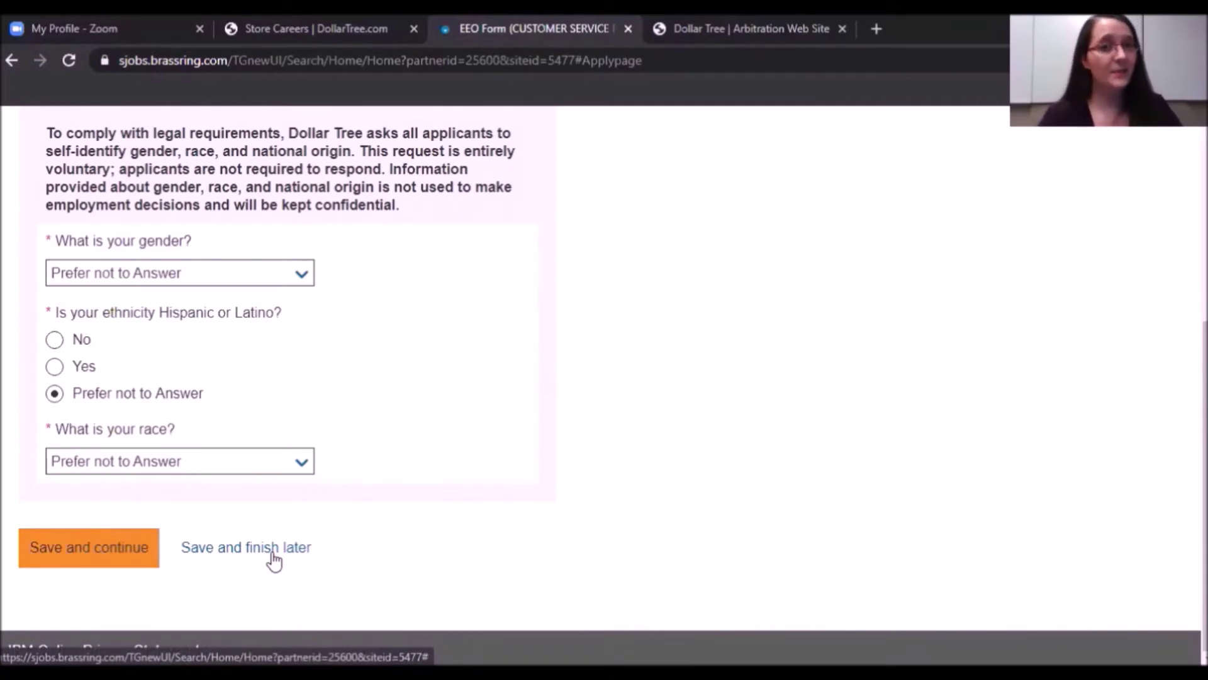
click(94, 551)
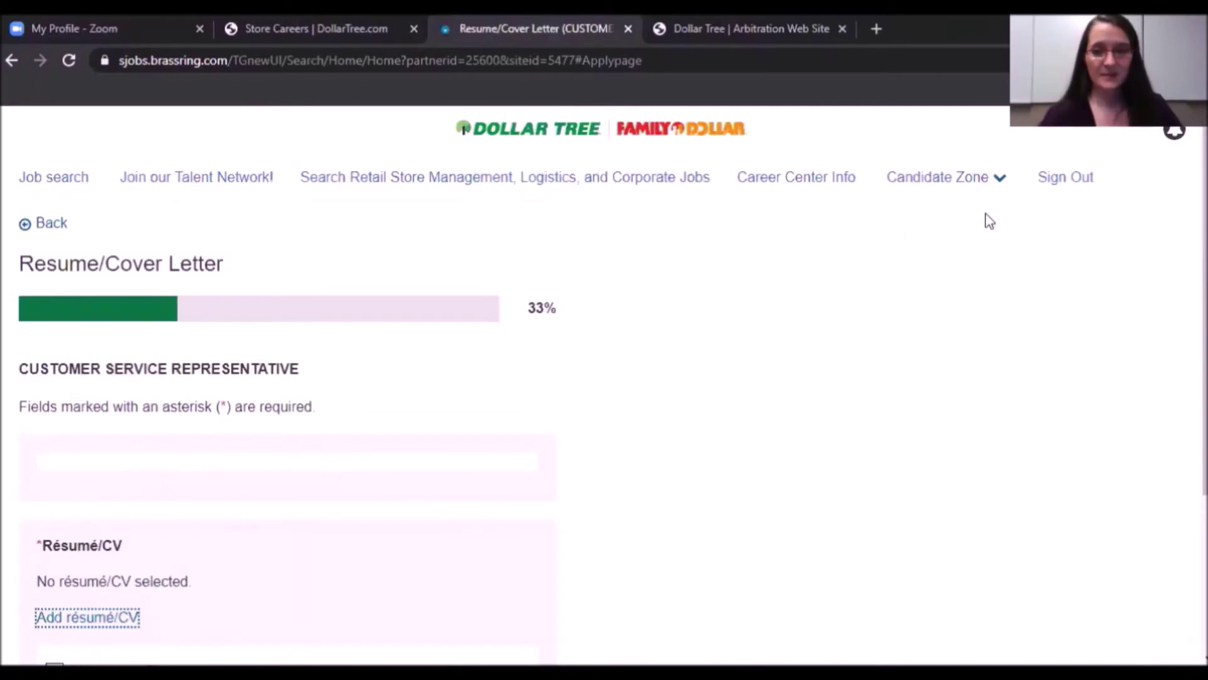
Select 'Use my profile' under Résumé/CV and save to advance to Contact Info.
scroll(990, 221, down, 3)
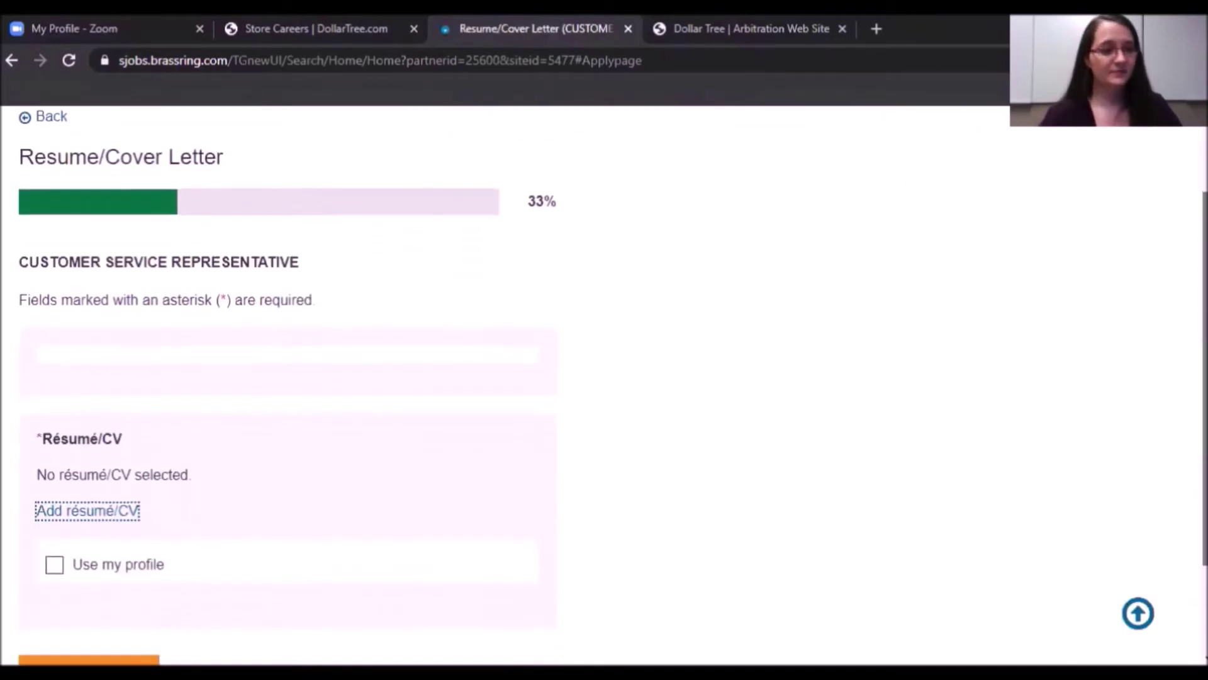
scroll(604, 377, down, 1)
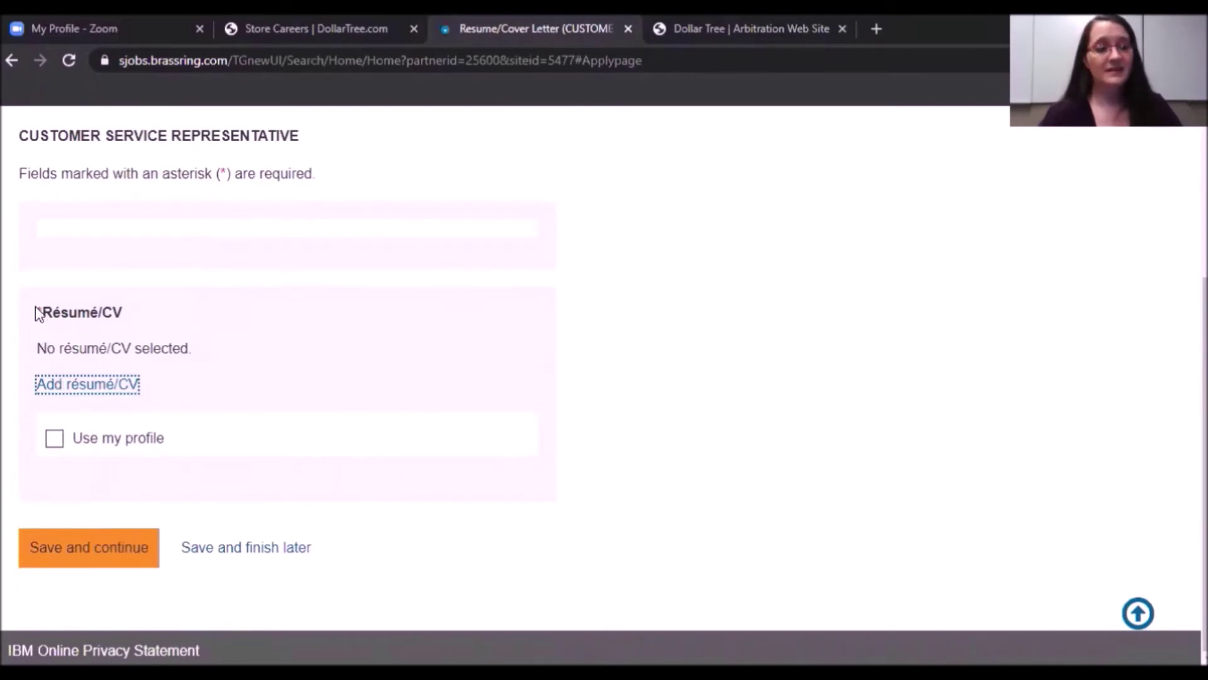
drag(35, 311, 133, 318)
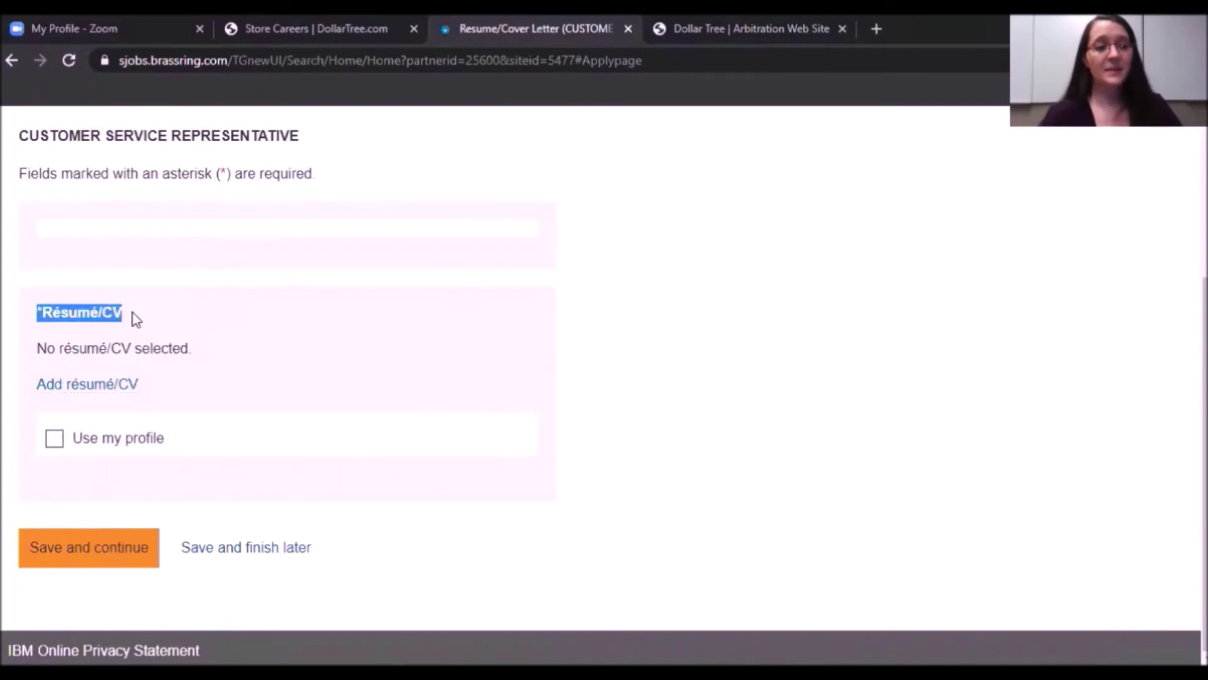
click(16, 263)
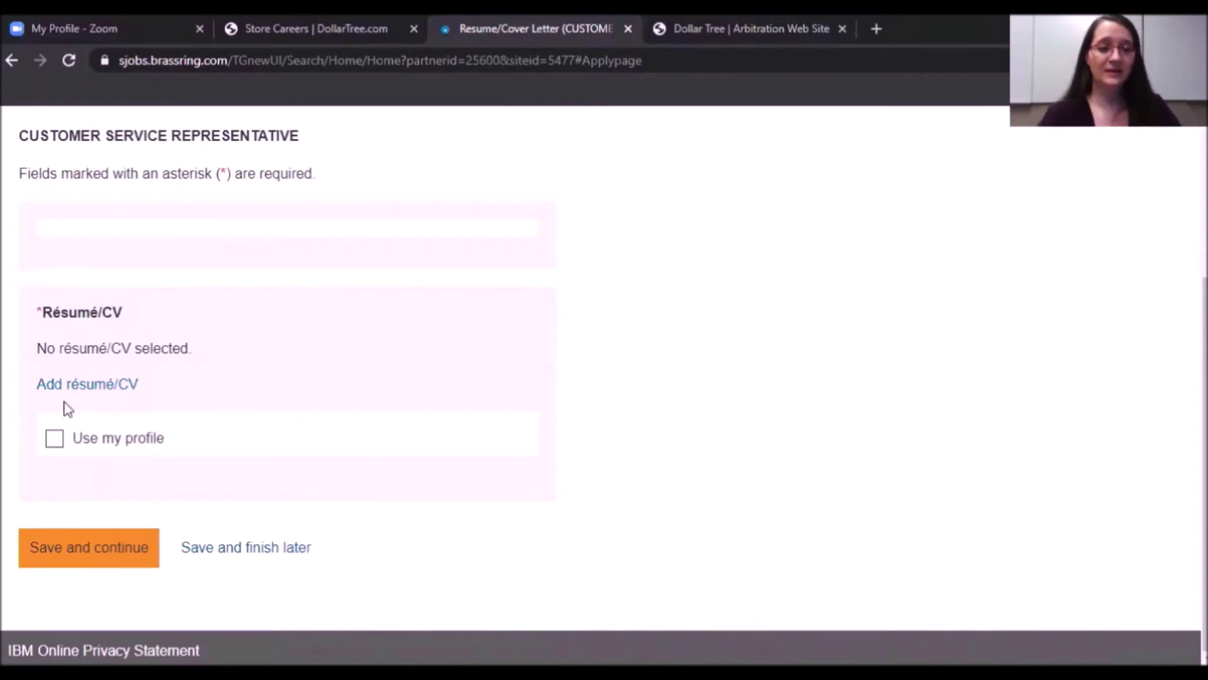
click(55, 440)
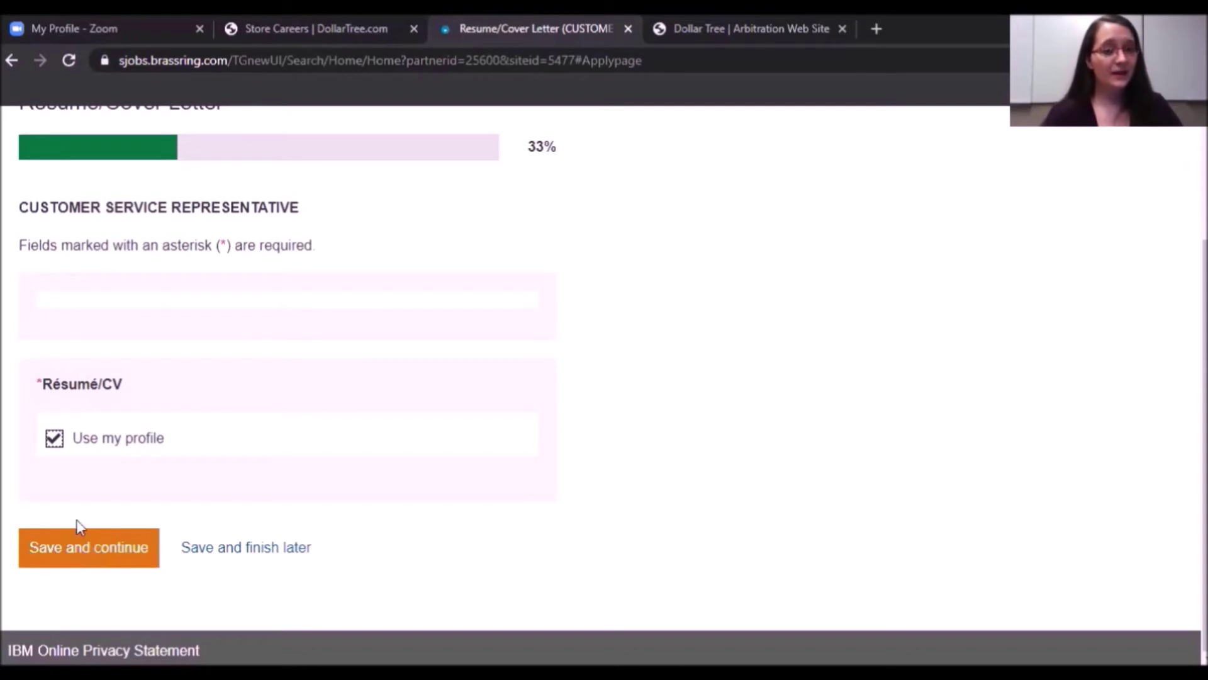
click(82, 552)
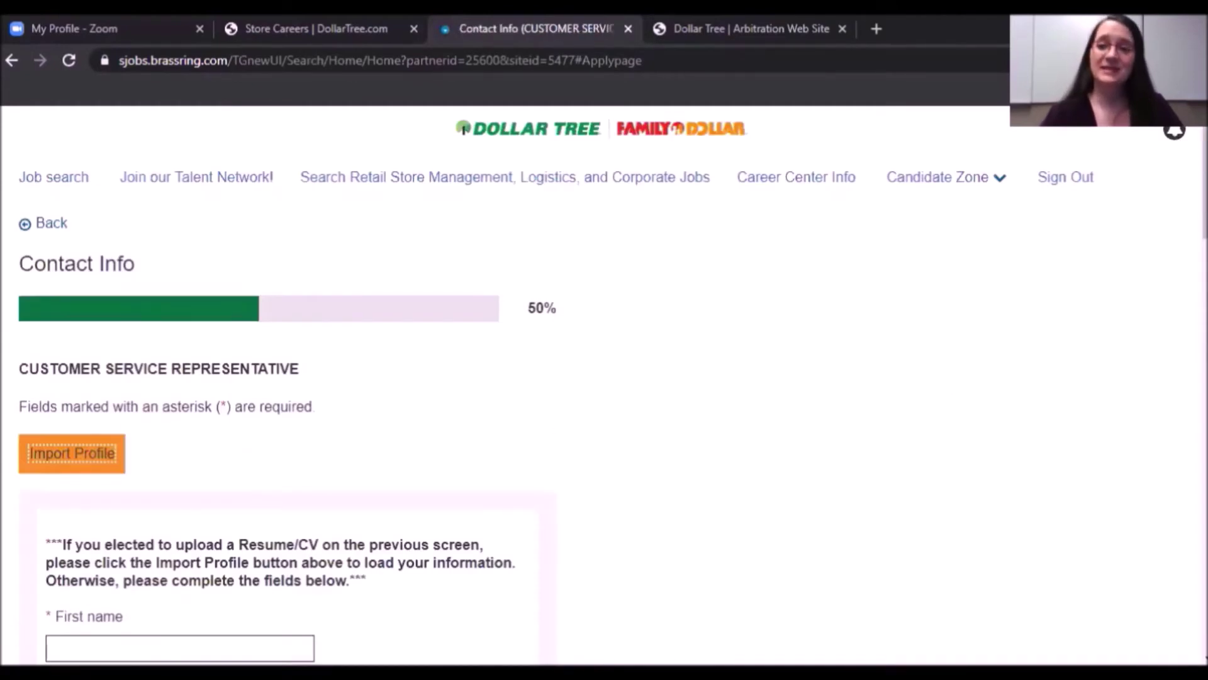
Enter the applicant's first, middle and last name and street address line 1.
scroll(605, 390, down, 6)
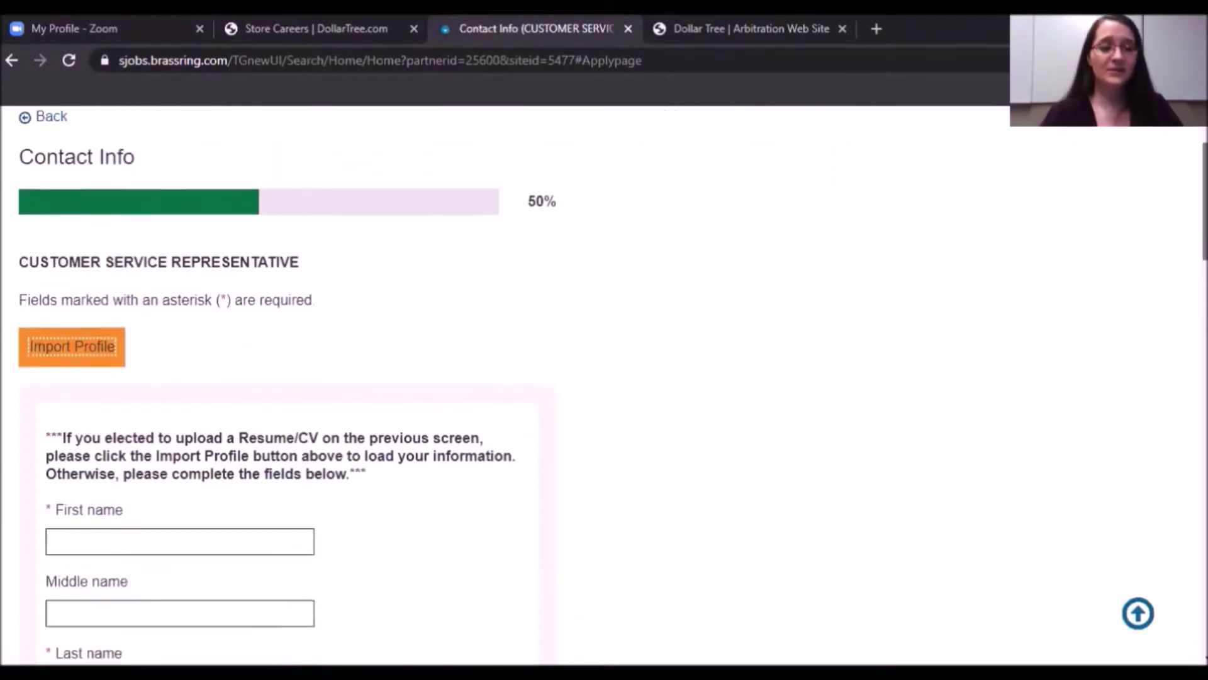
scroll(280, 403, down, 1)
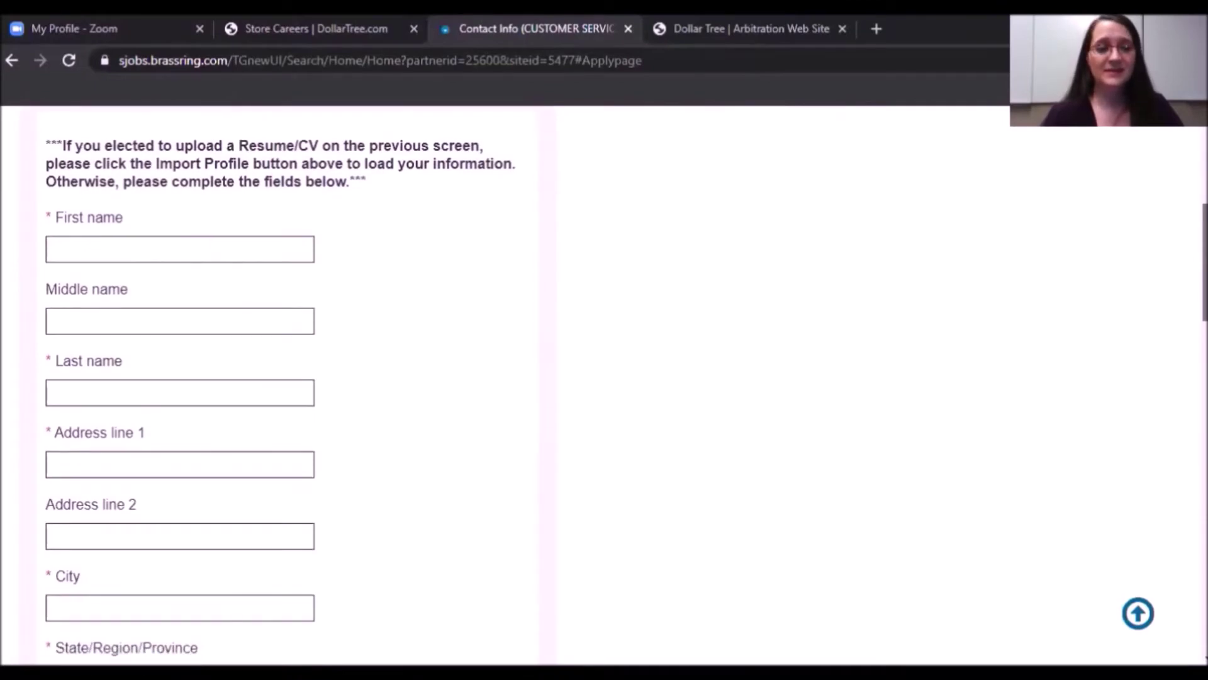
scroll(604, 384, up, 3)
scroll(604, 384, down, 4)
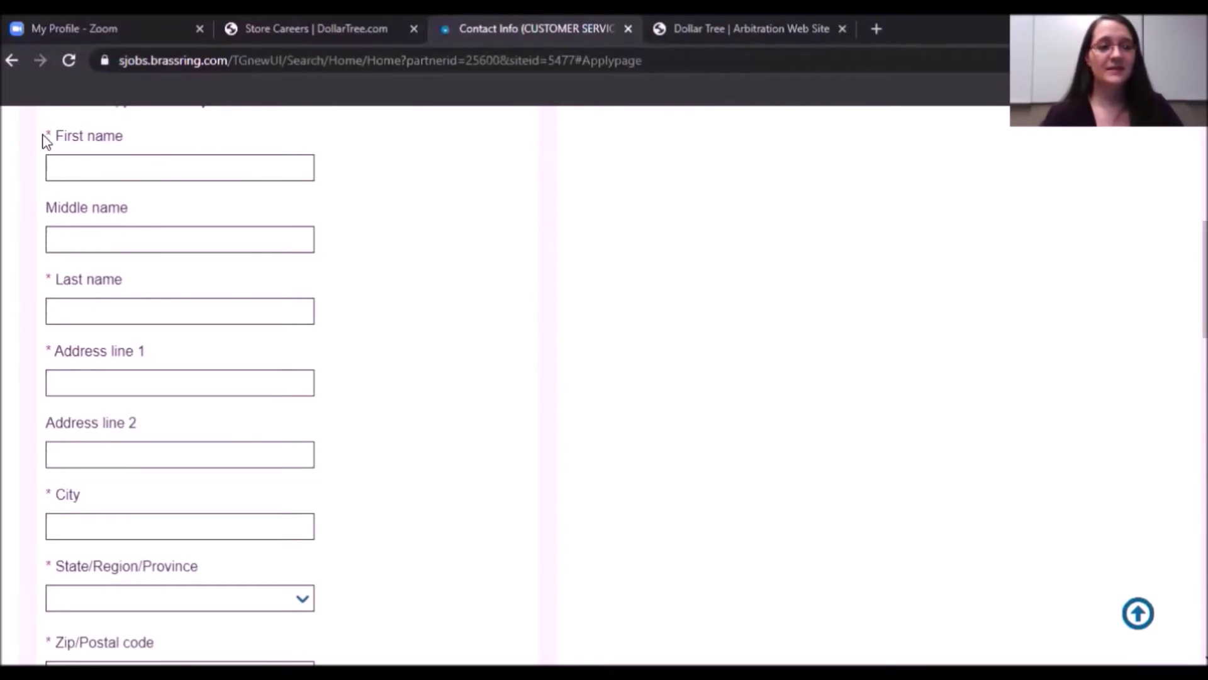
drag(48, 132, 28, 151)
click(65, 228)
click(60, 162)
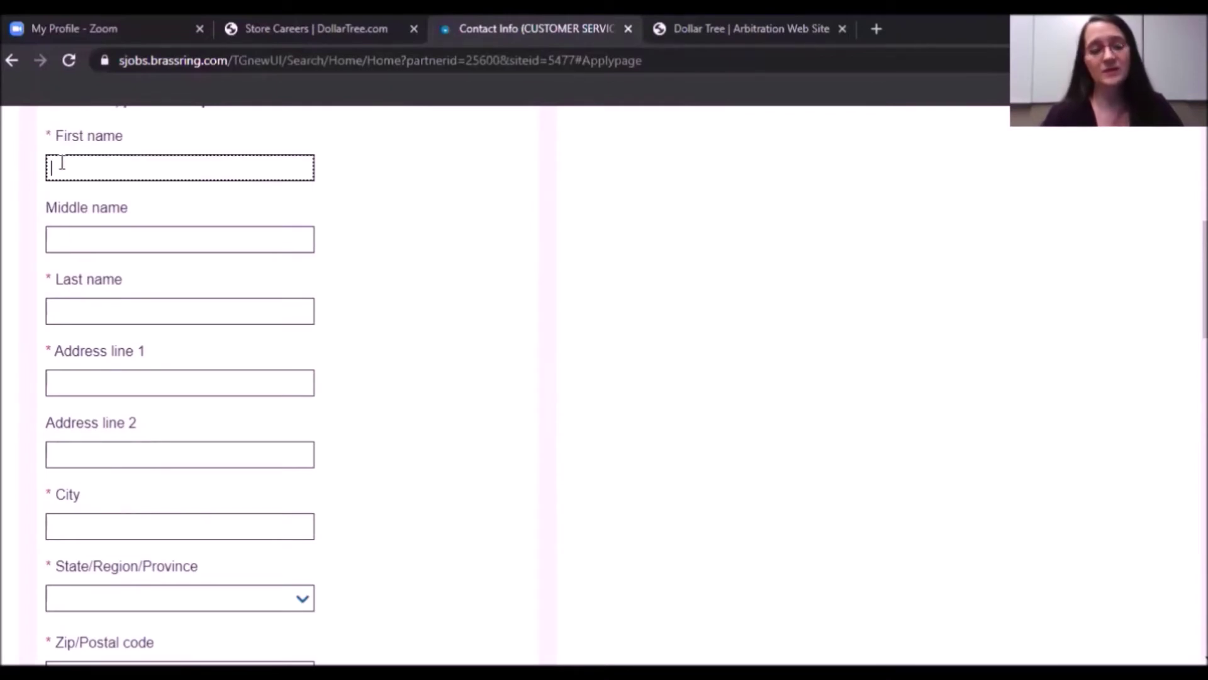
text(Jiohn)
key(Tab)
text(Quincy)
key(Tab)
text(Public)
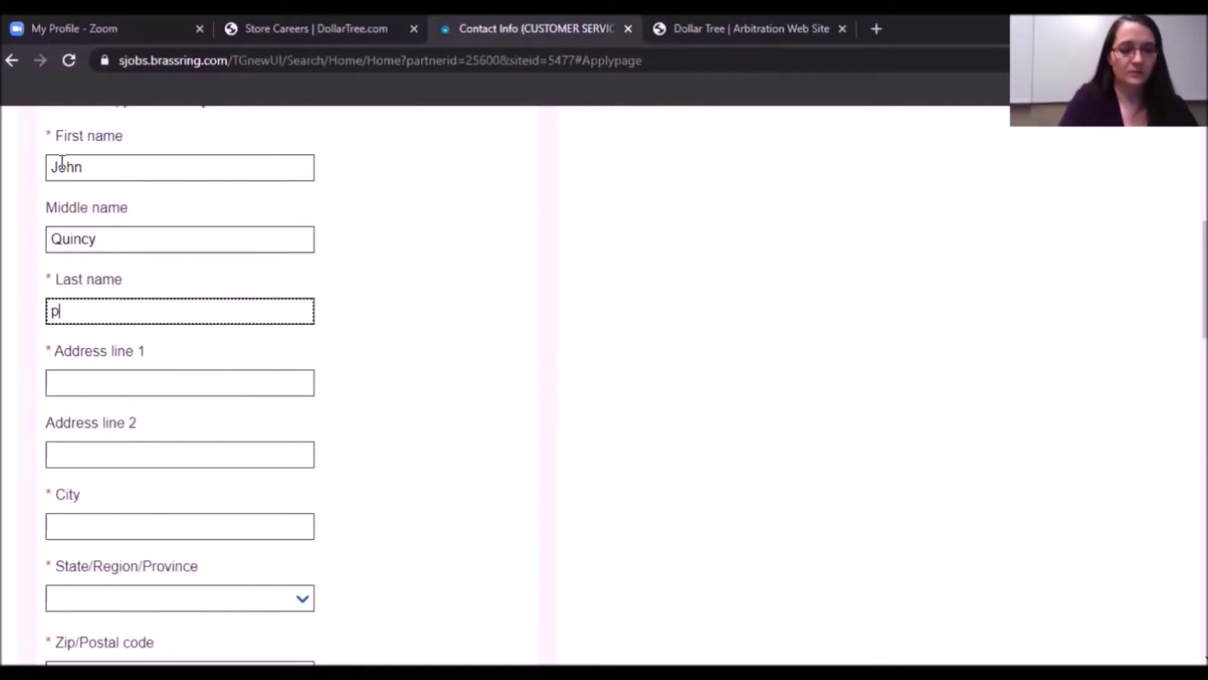
key(Tab)
text(2020 Current Year Drive)
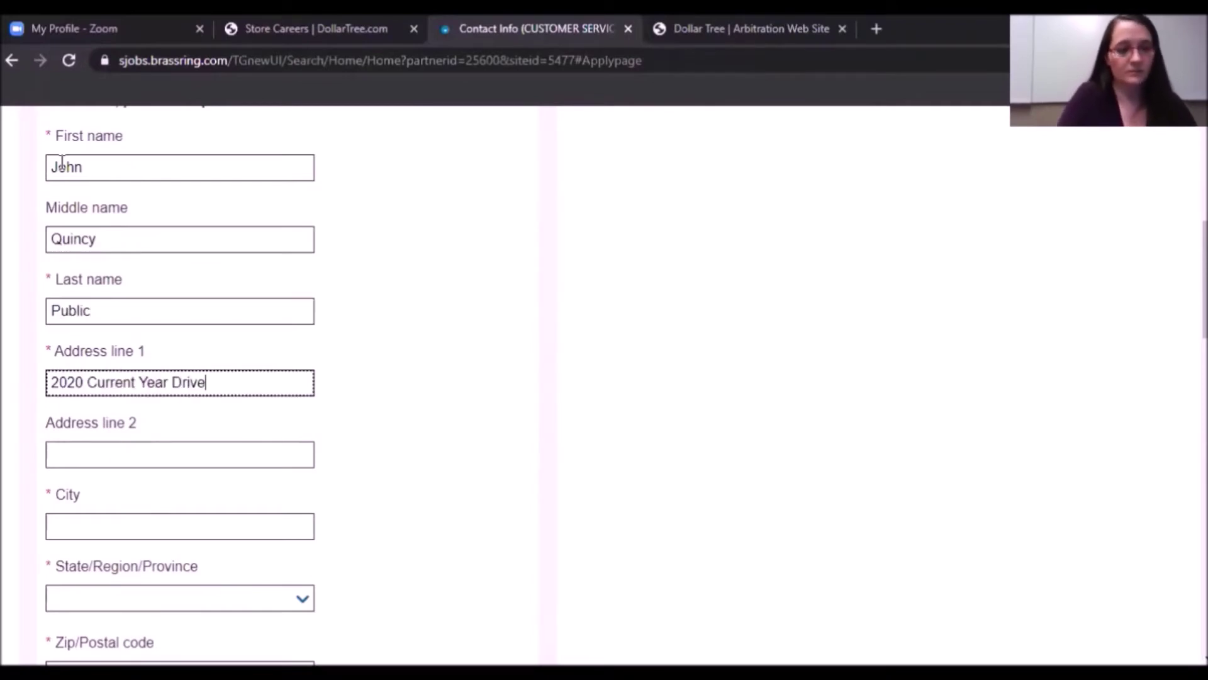
Skip the optional second address line, enter the city, and choose the state.
key(Tab)
key(Tab)
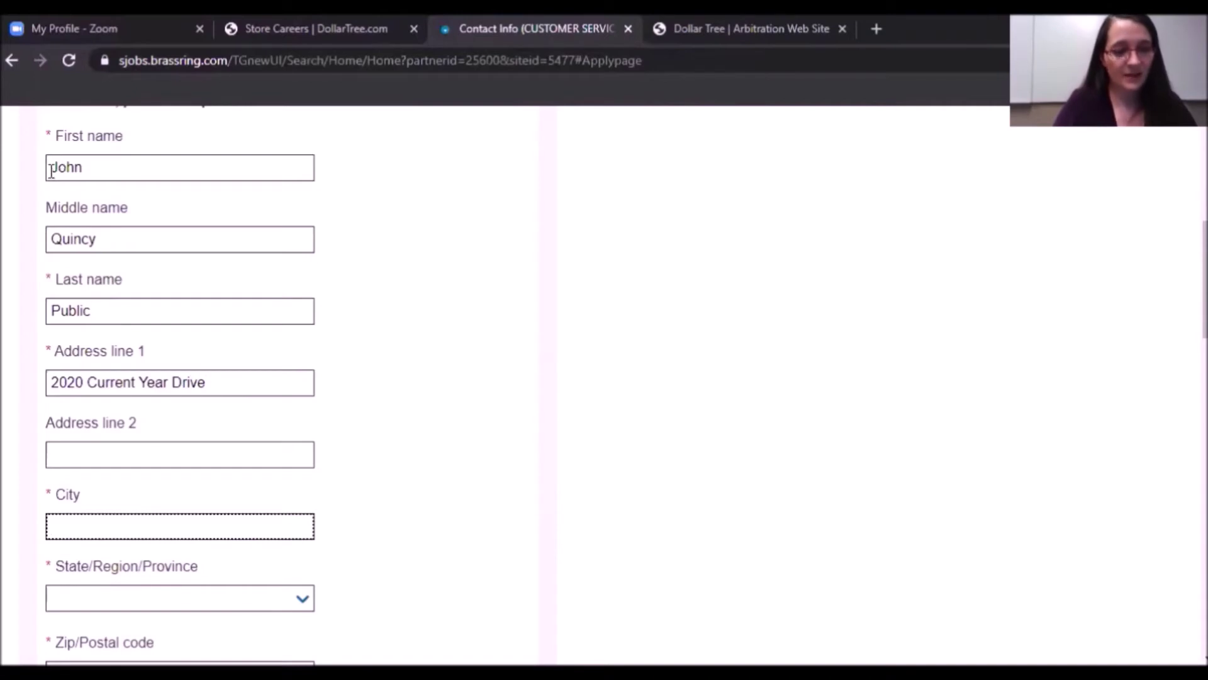
click(93, 447)
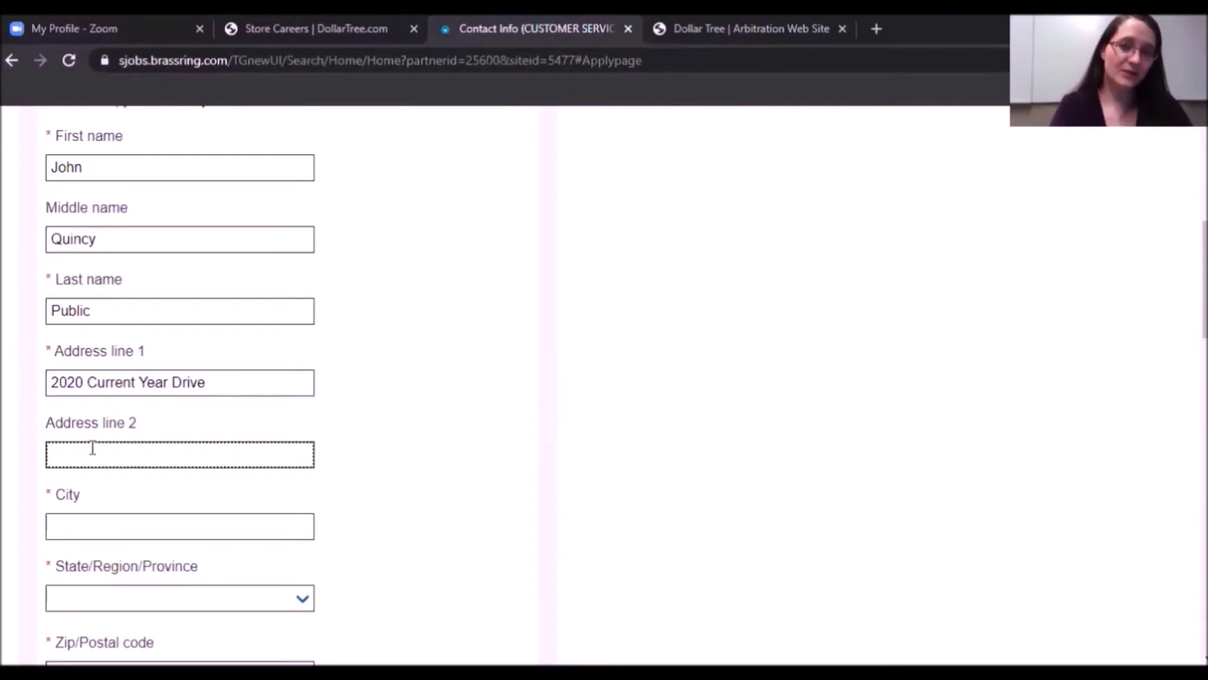
click(69, 530)
text(Baton )
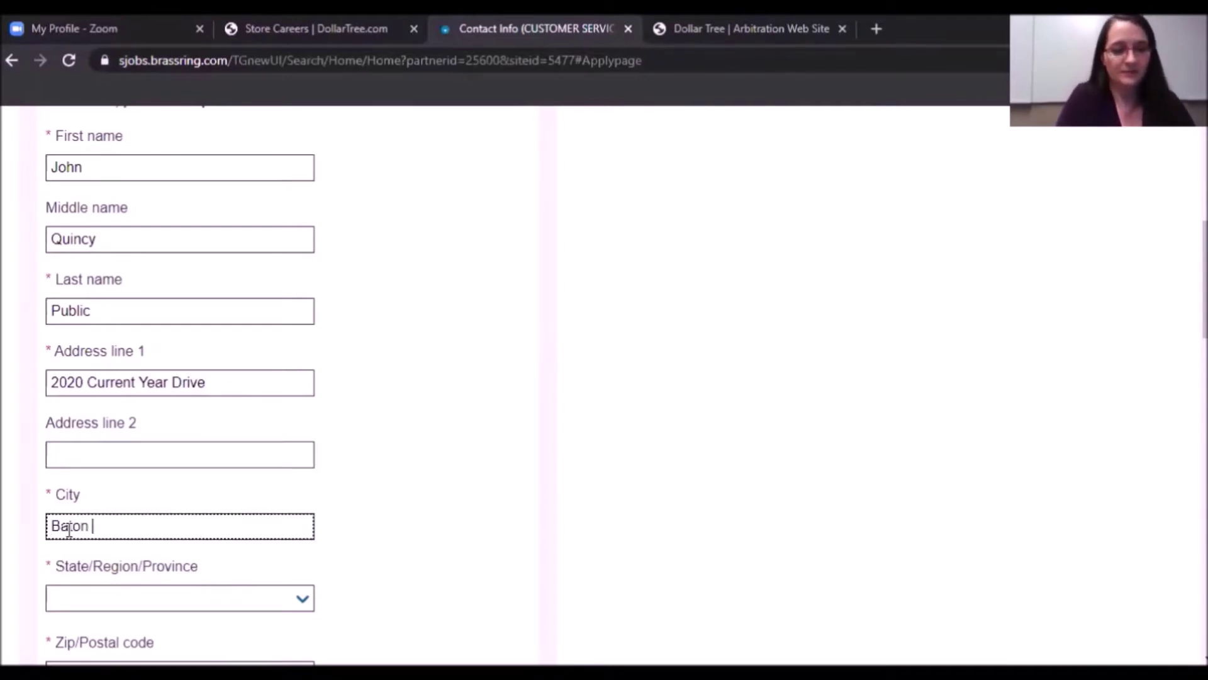
text(Rouge)
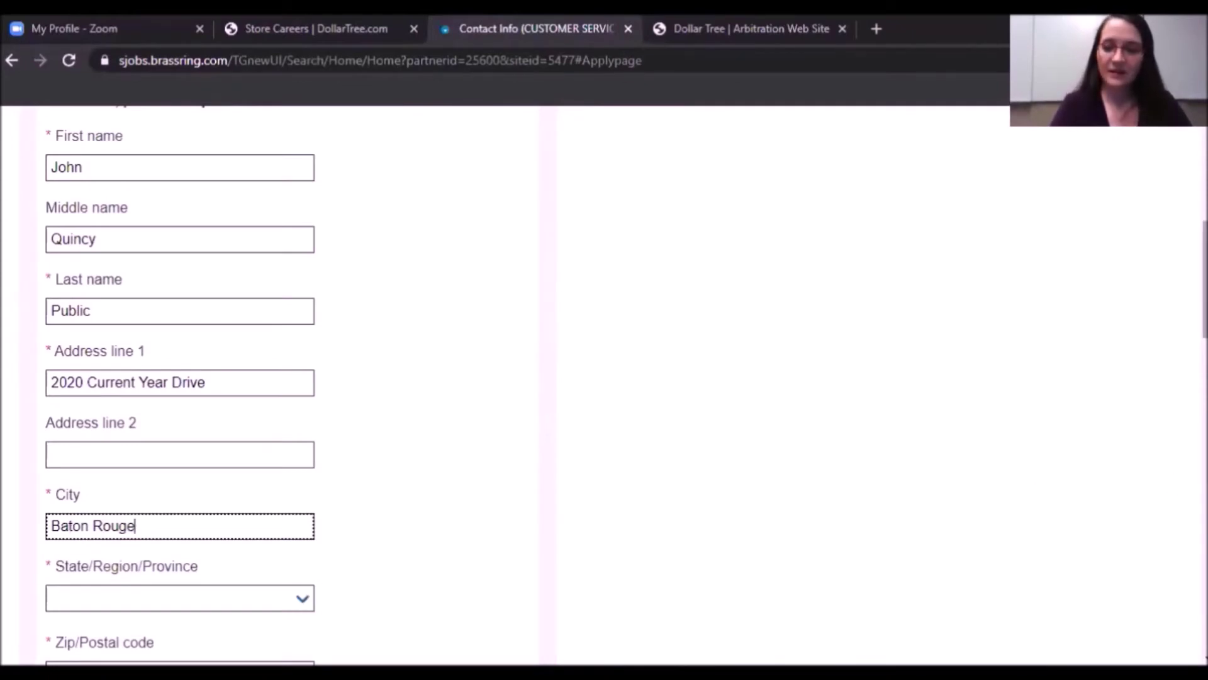
scroll(822, 283, down, 6)
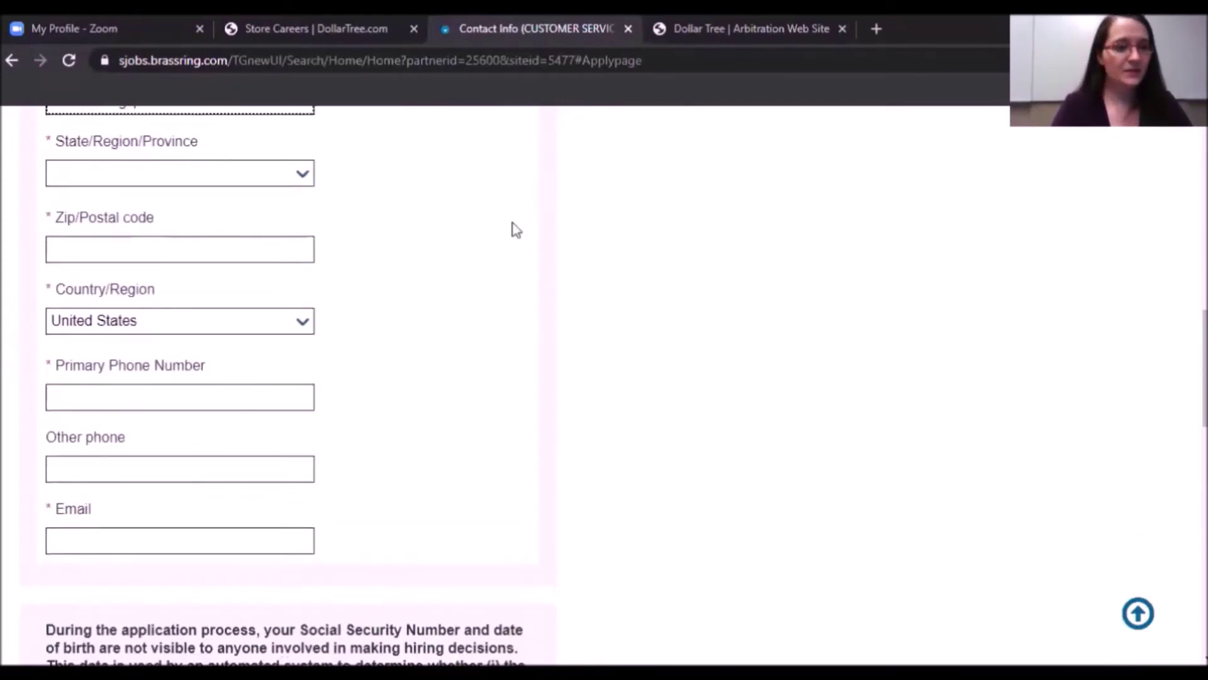
click(303, 173)
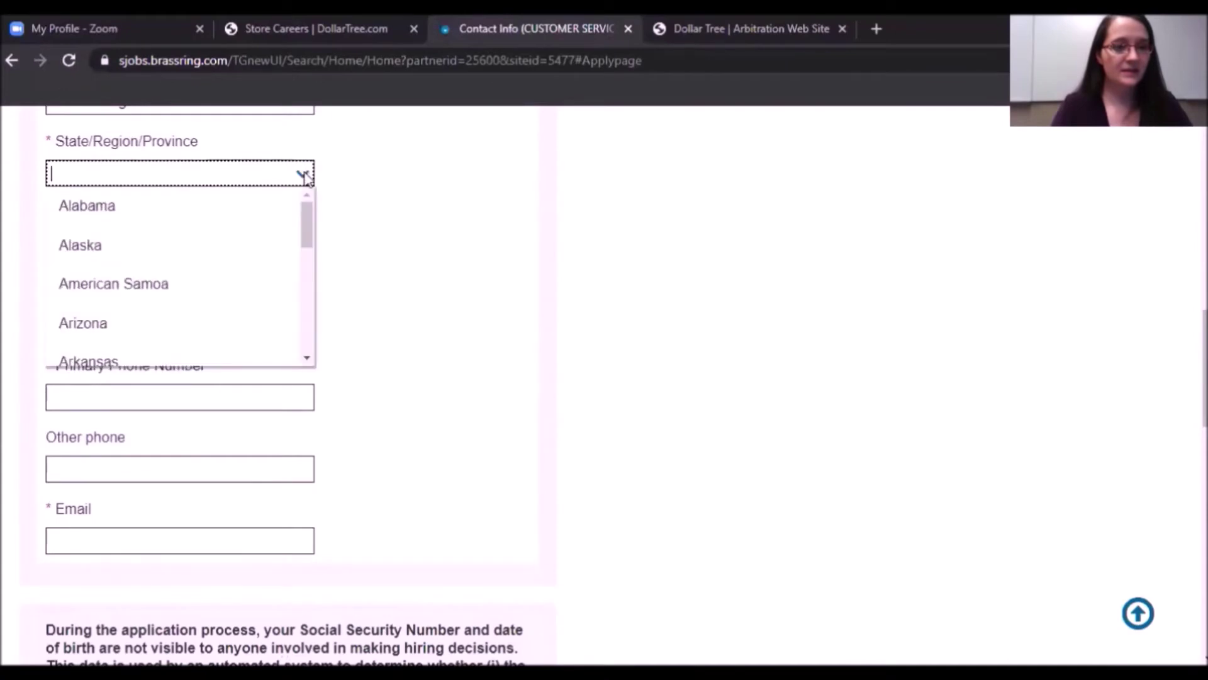
drag(306, 220, 307, 394)
text(Lou)
click(121, 251)
Enter the ZIP code, keep United States as country, and fill in phone and e-mail.
text(70806)
click(305, 322)
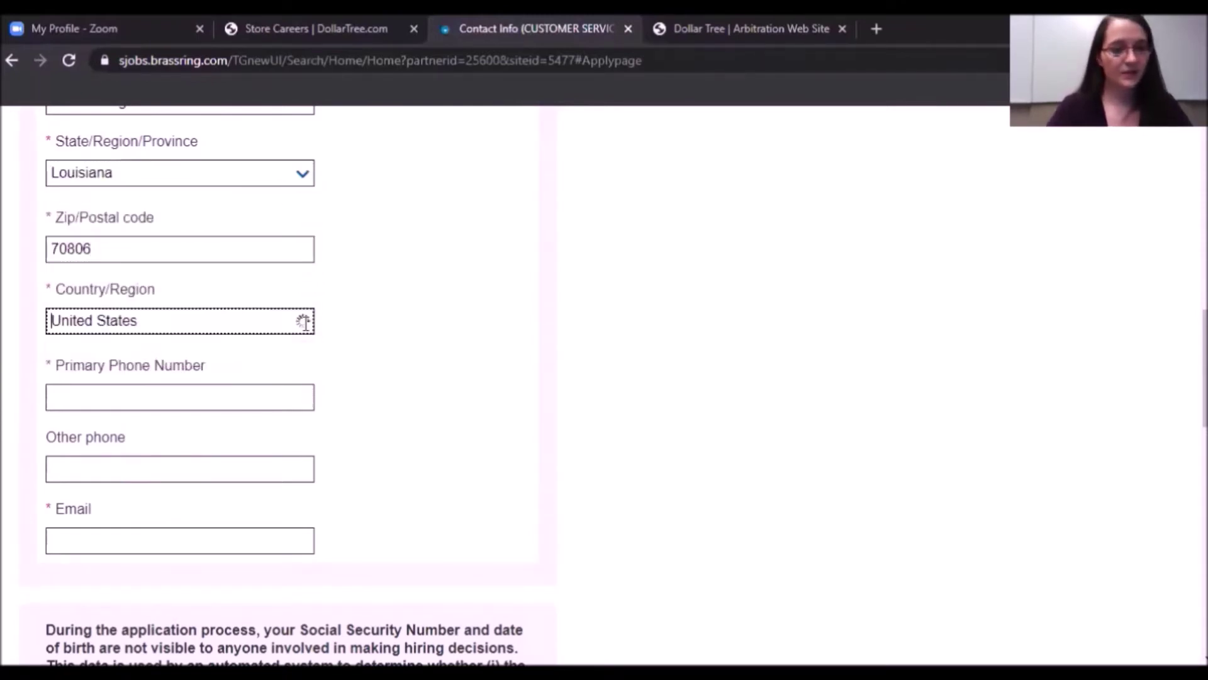
click(119, 399)
text(555-555-5555)
click(113, 466)
click(105, 540)
scroll(911, 198, down, 2)
Locate the Social Security Number field, noting the privacy note and required dashed format.
scroll(294, 386, down, 4)
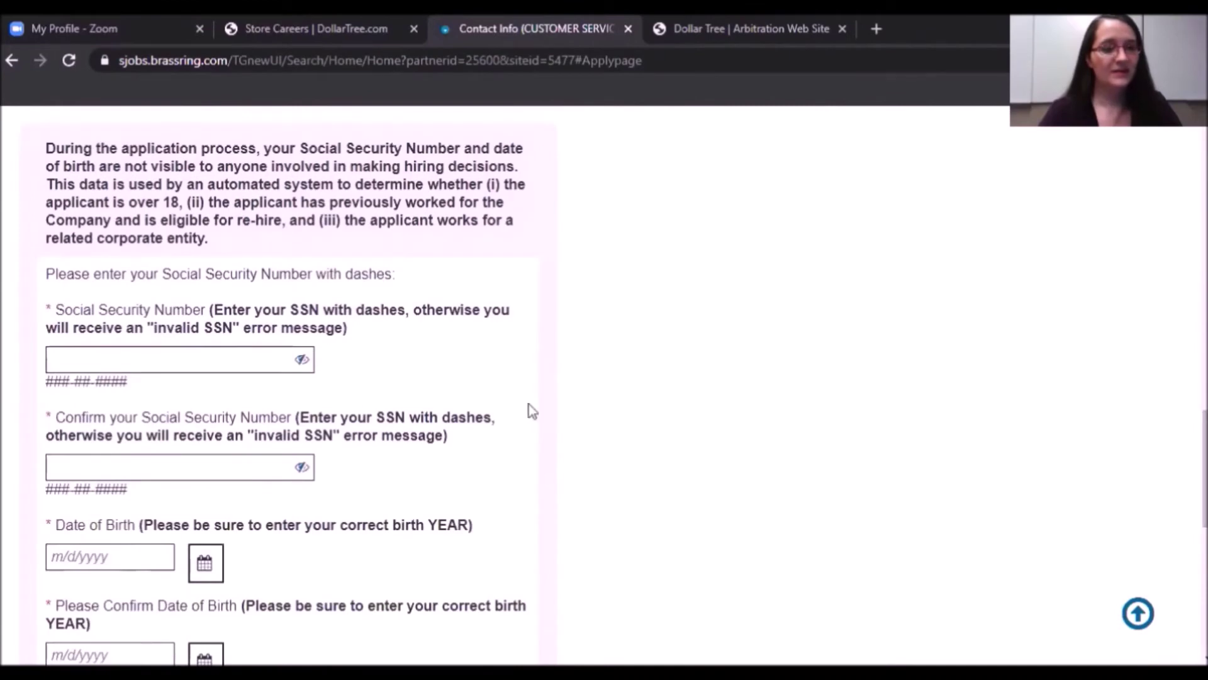
click(111, 358)
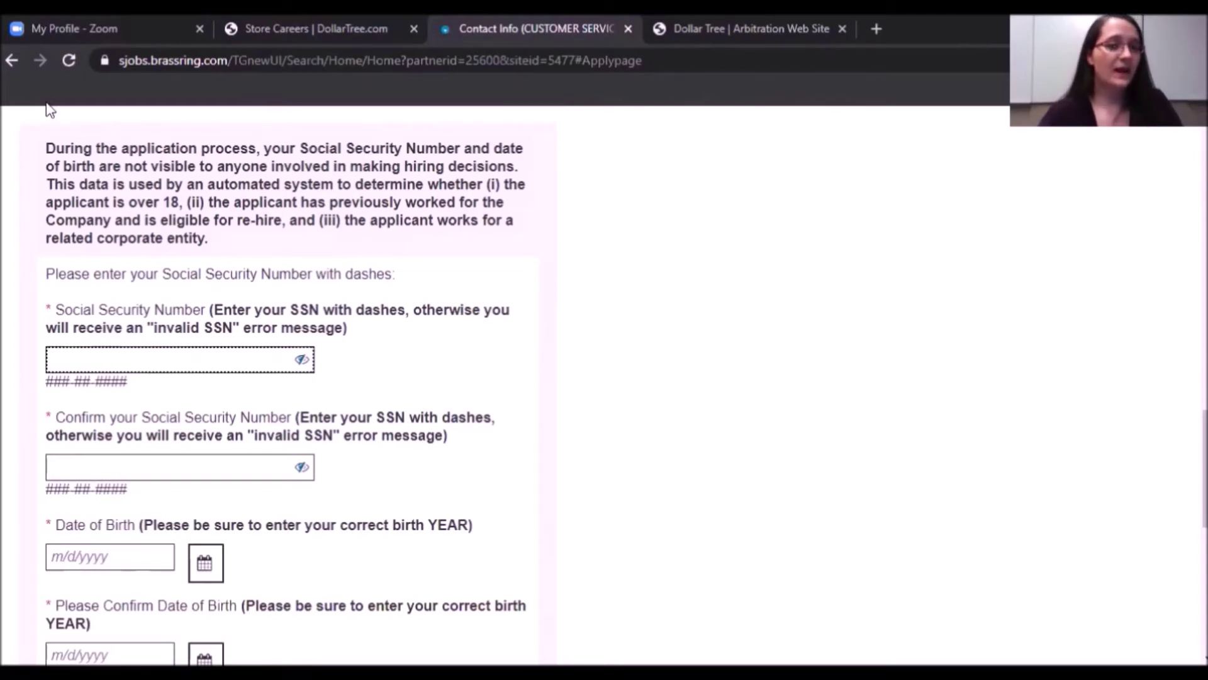
drag(45, 148, 218, 243)
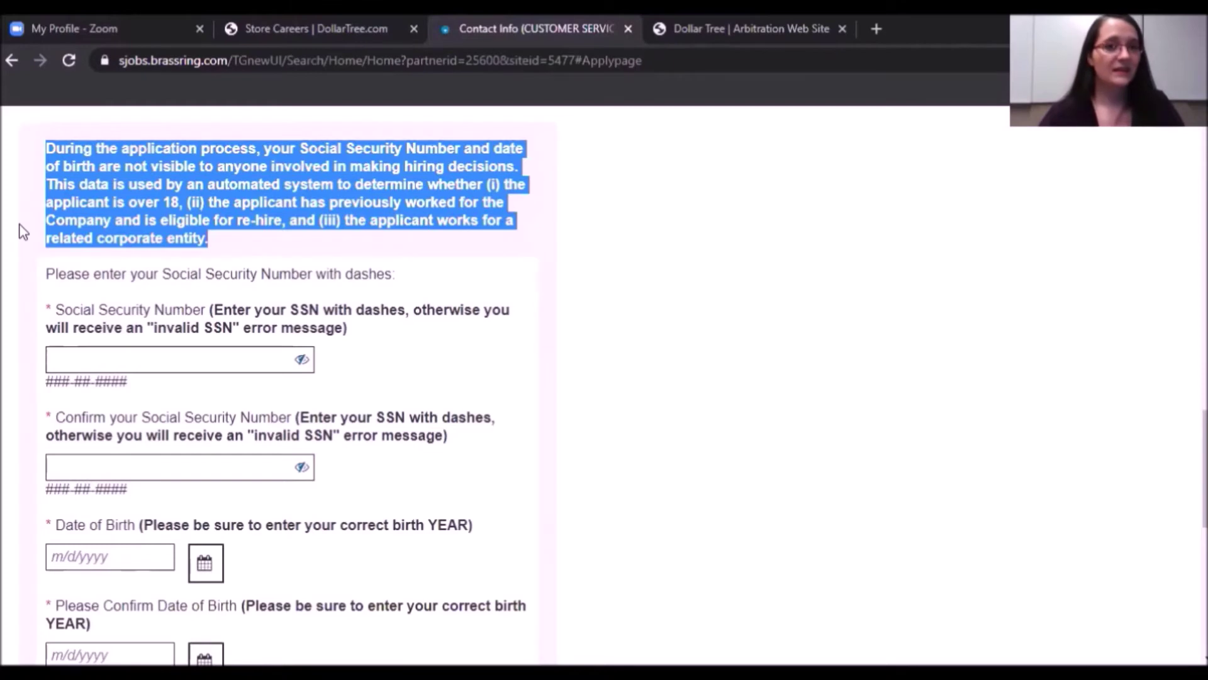
click(145, 360)
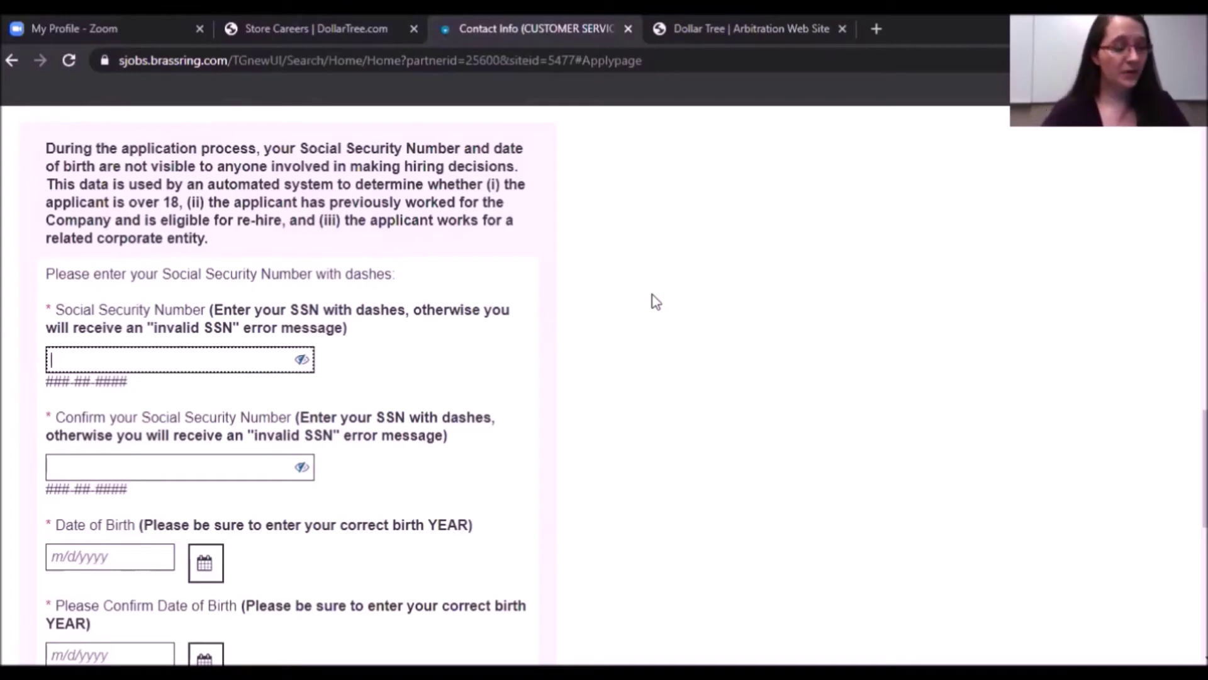
text(123)
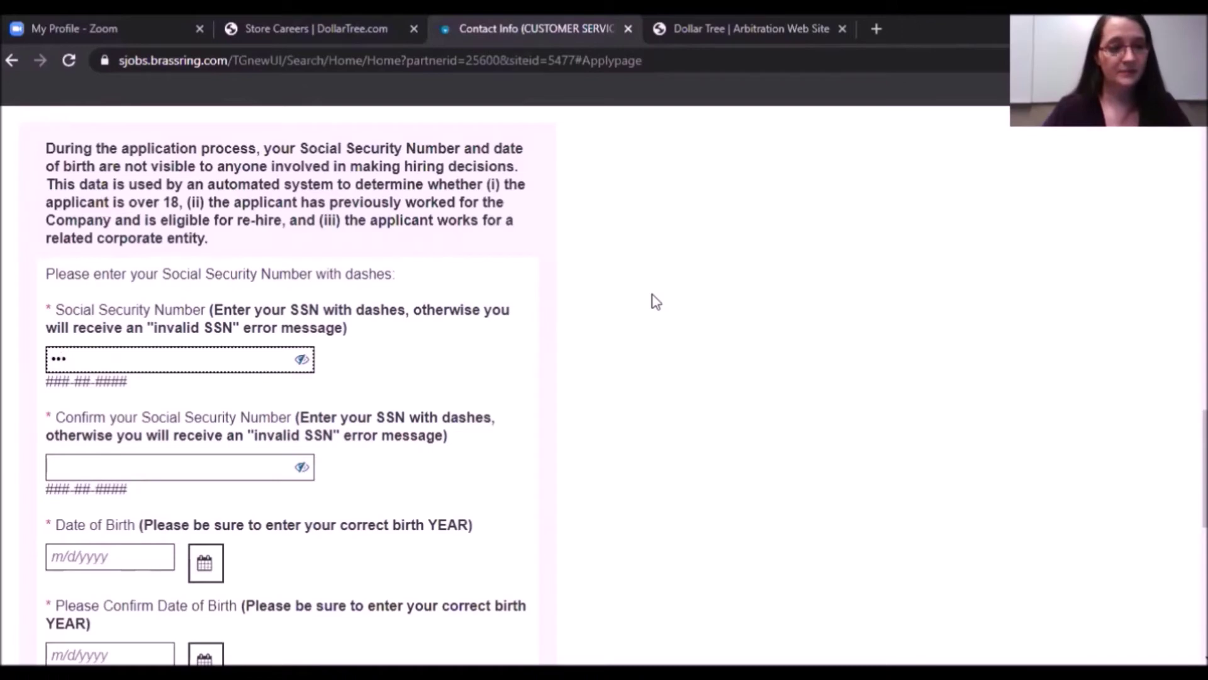
key(BackSpace)
key(BackSpace)
key(BackSpace)
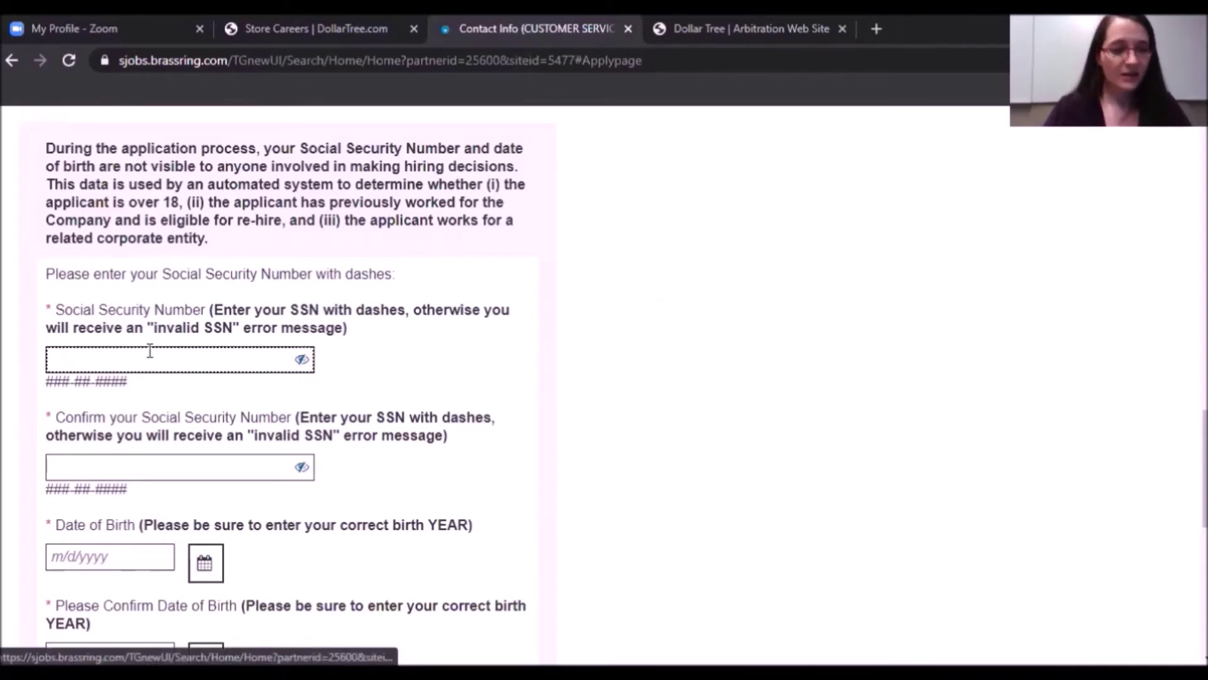
drag(48, 381, 132, 387)
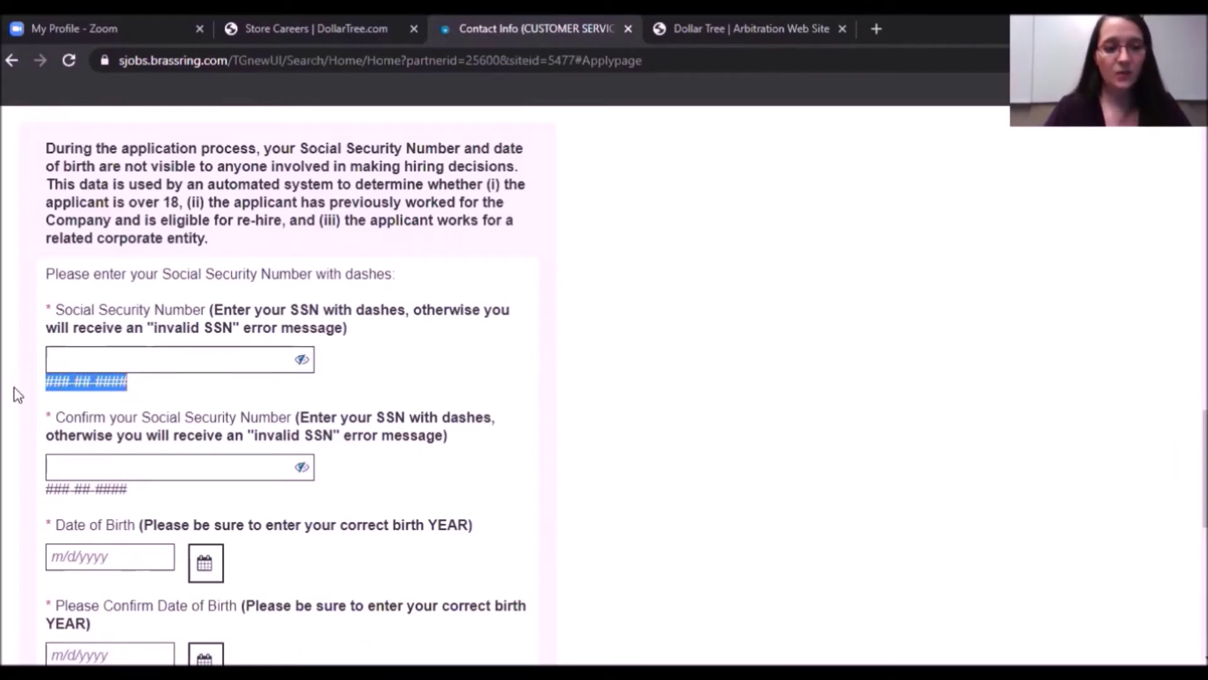
click(66, 385)
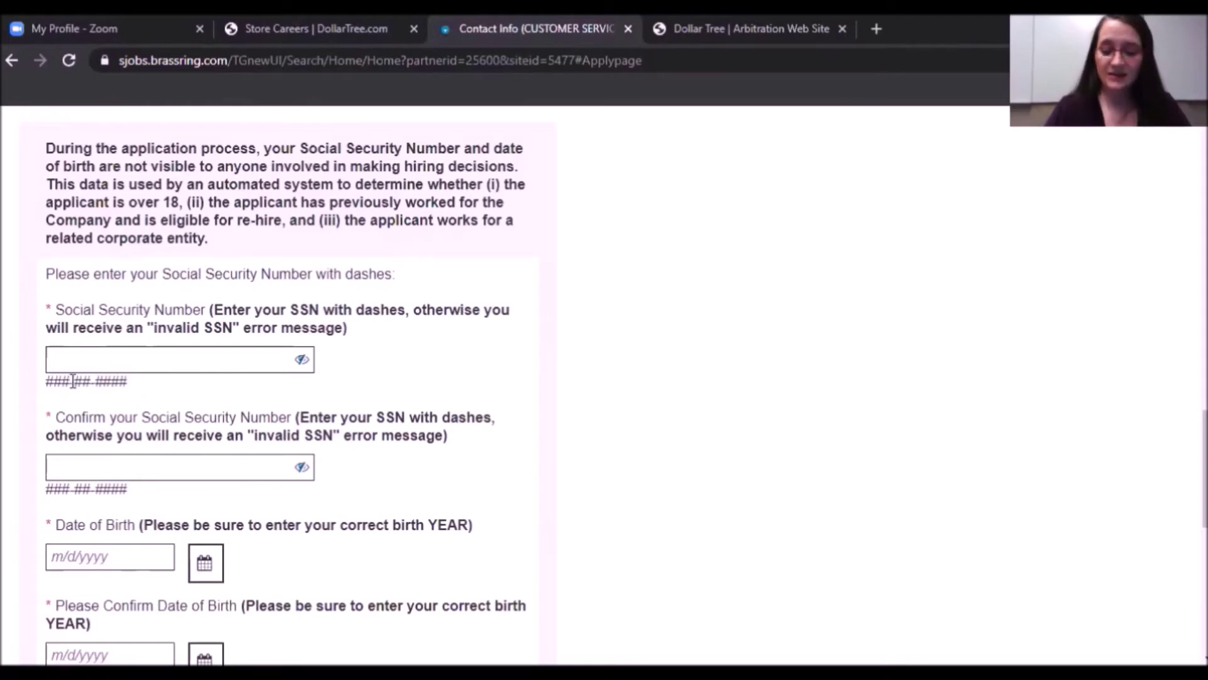
click(71, 354)
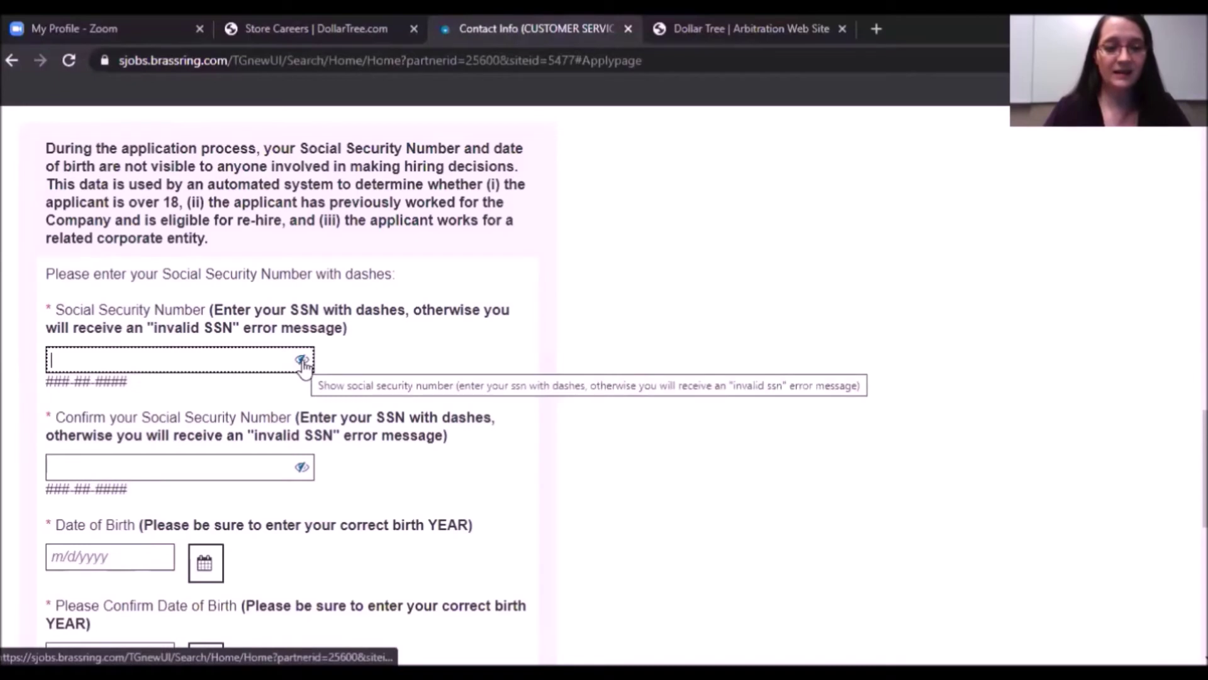
click(303, 362)
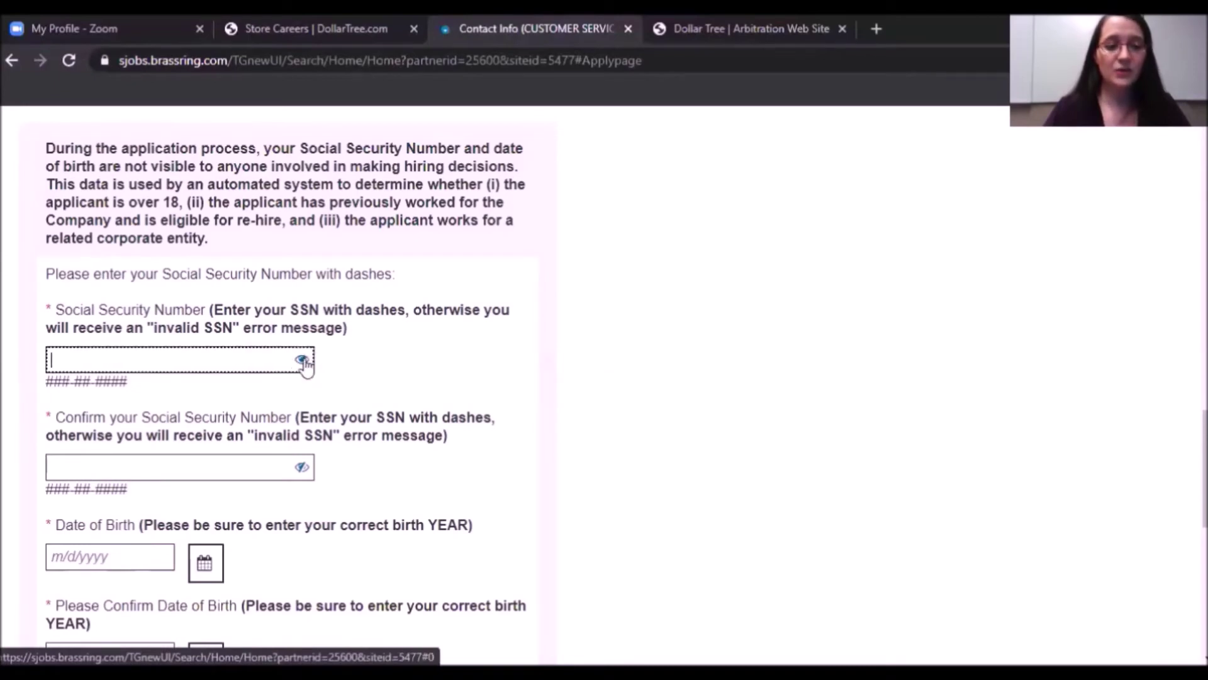
click(303, 362)
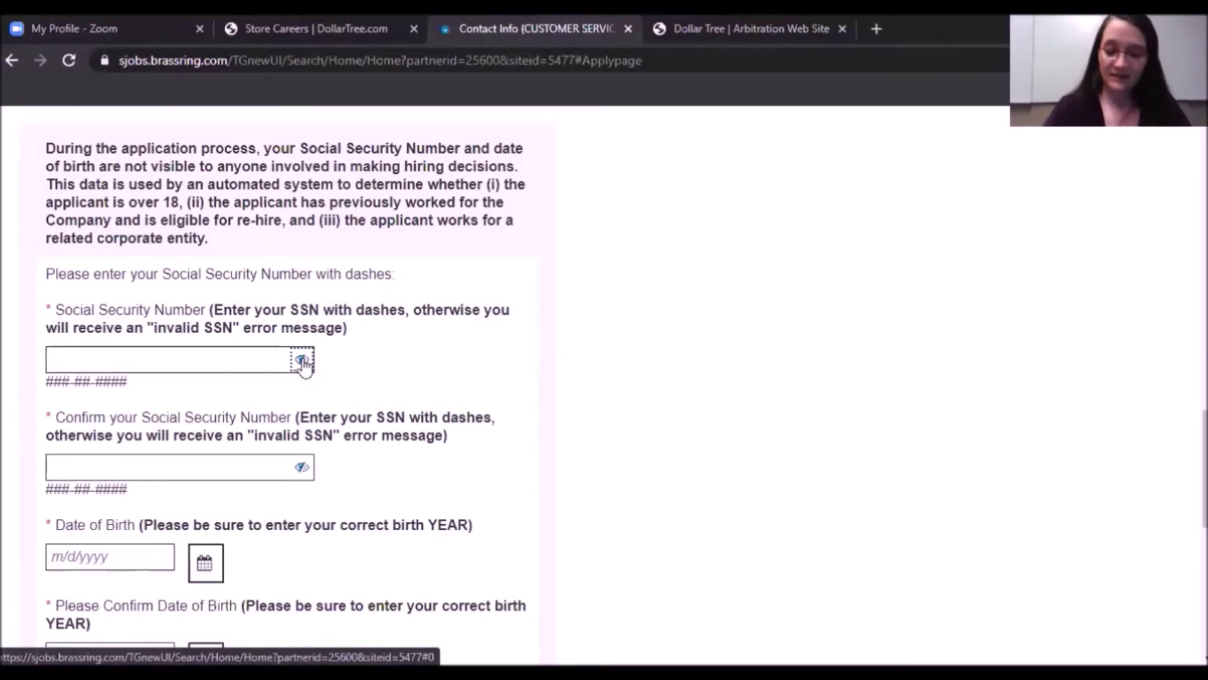
click(73, 357)
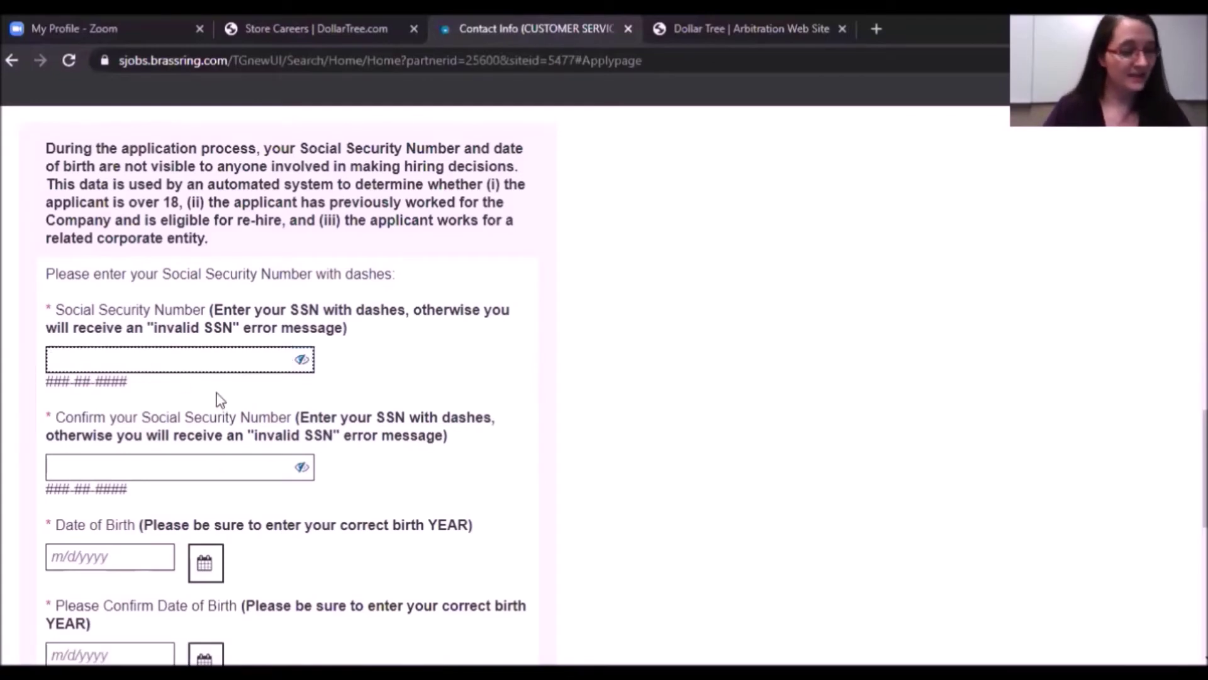
Enter the applicant's SSN with dashes and again in Confirm Social Security Number.
text(123-45)
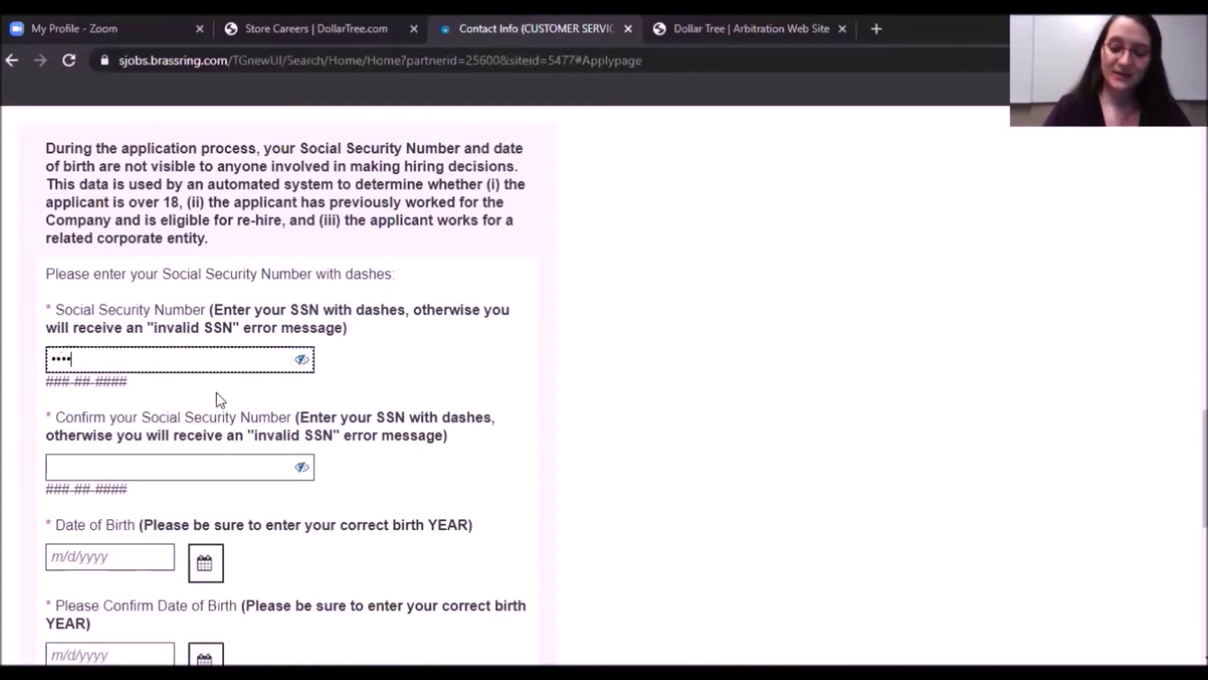
text(-6789)
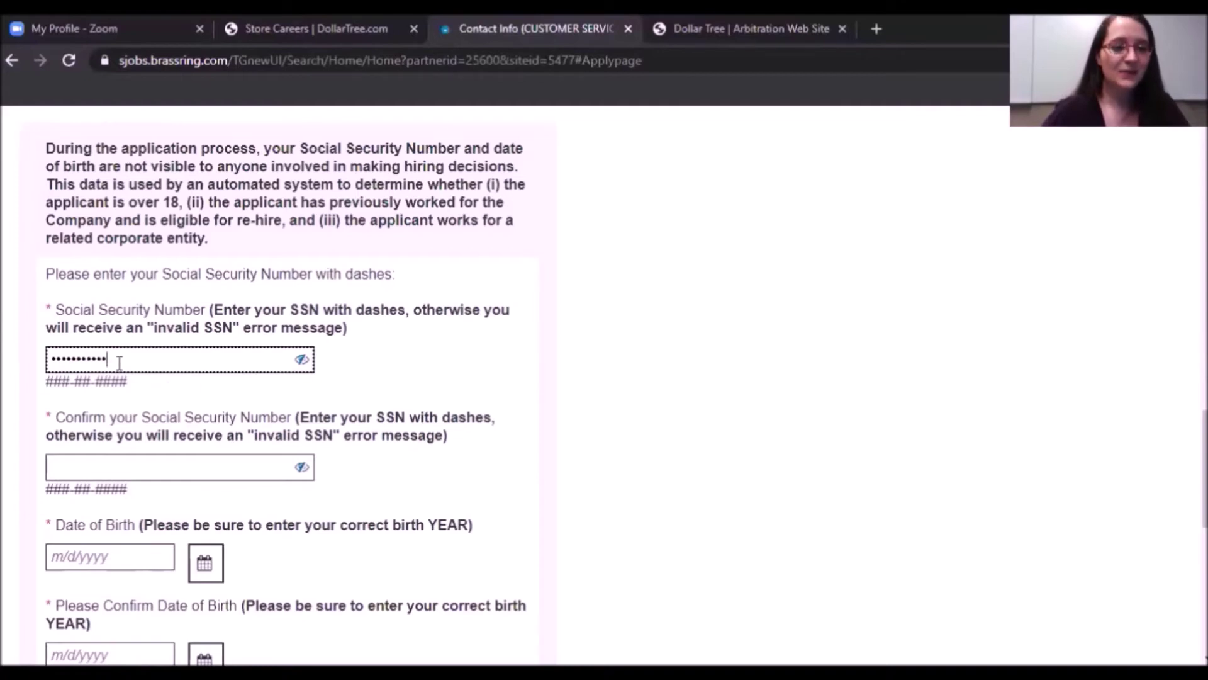
click(303, 361)
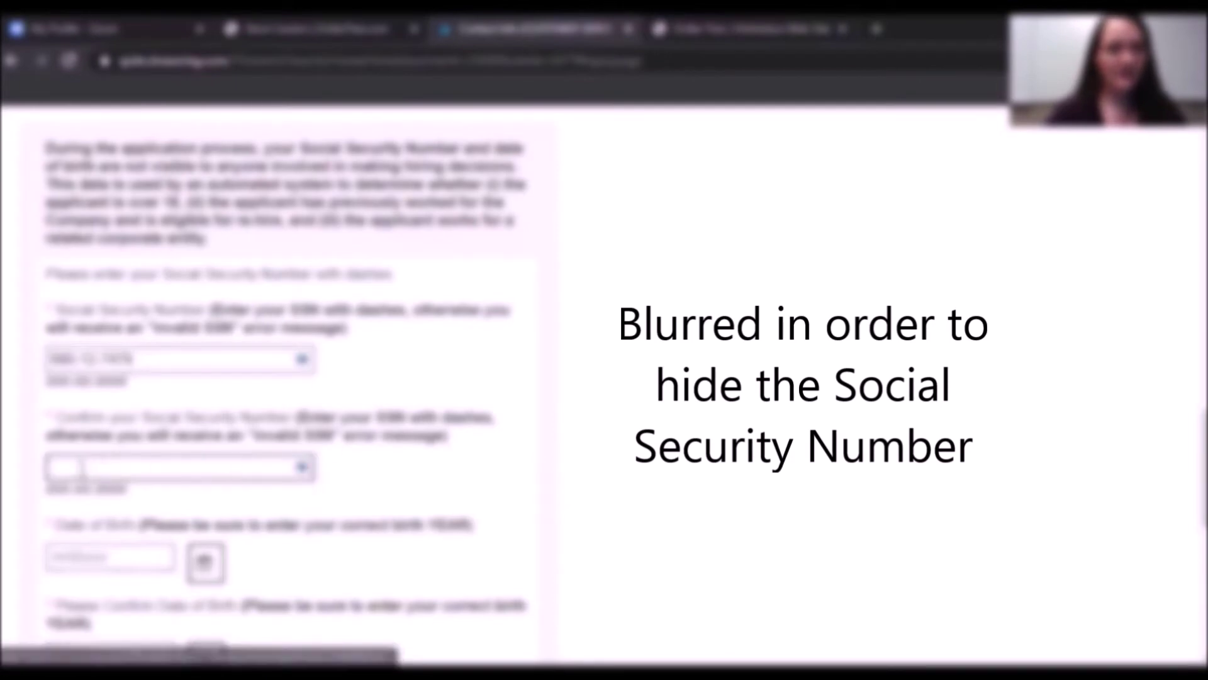
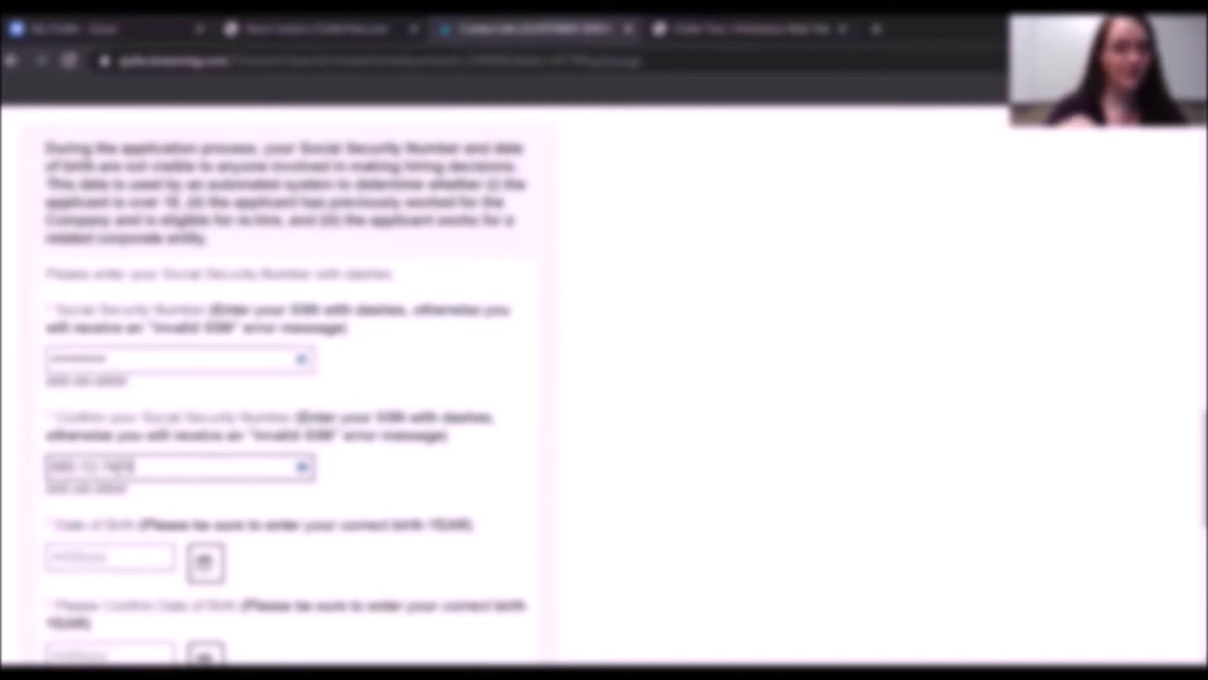
click(540, 448)
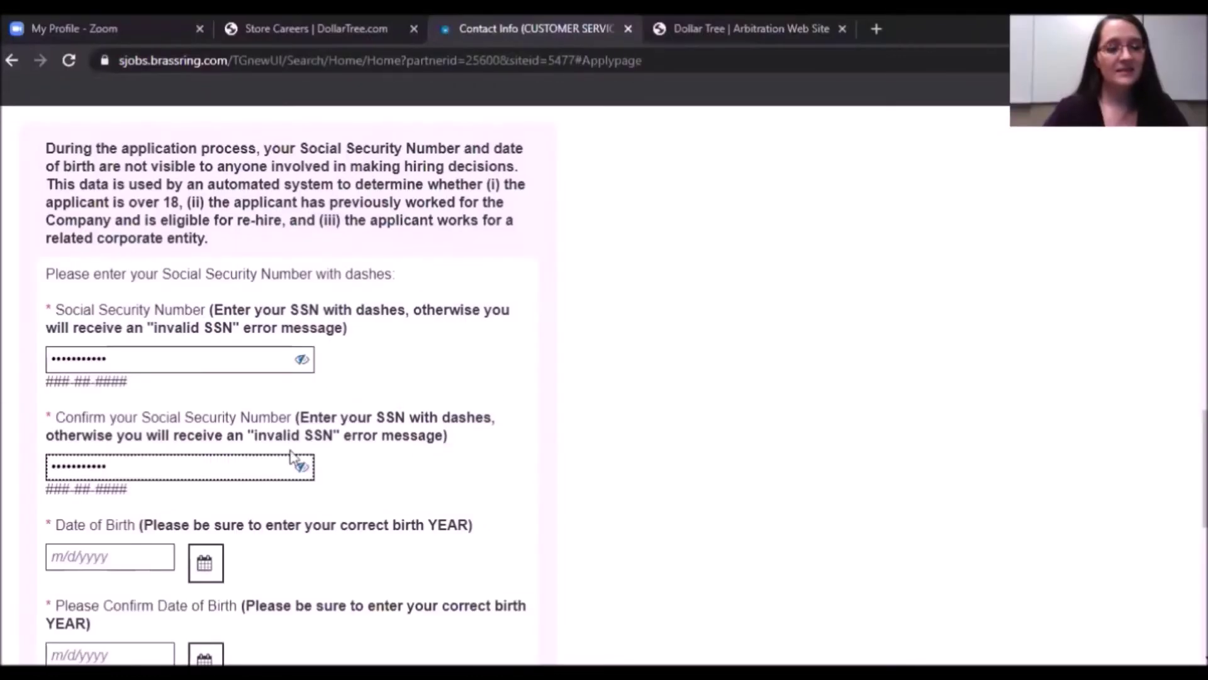
scroll(679, 415, down, 2)
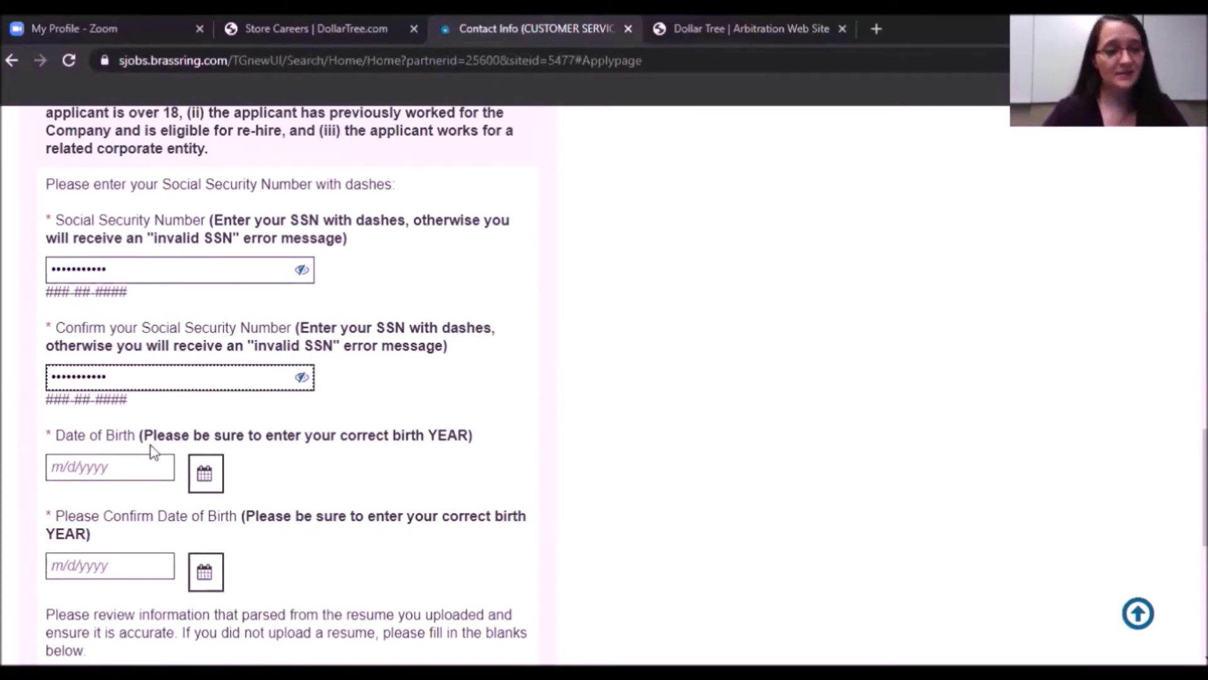
Enter the applicant's birth date in m/d/yyyy format and repeat it in Confirm Date of Birth.
click(95, 462)
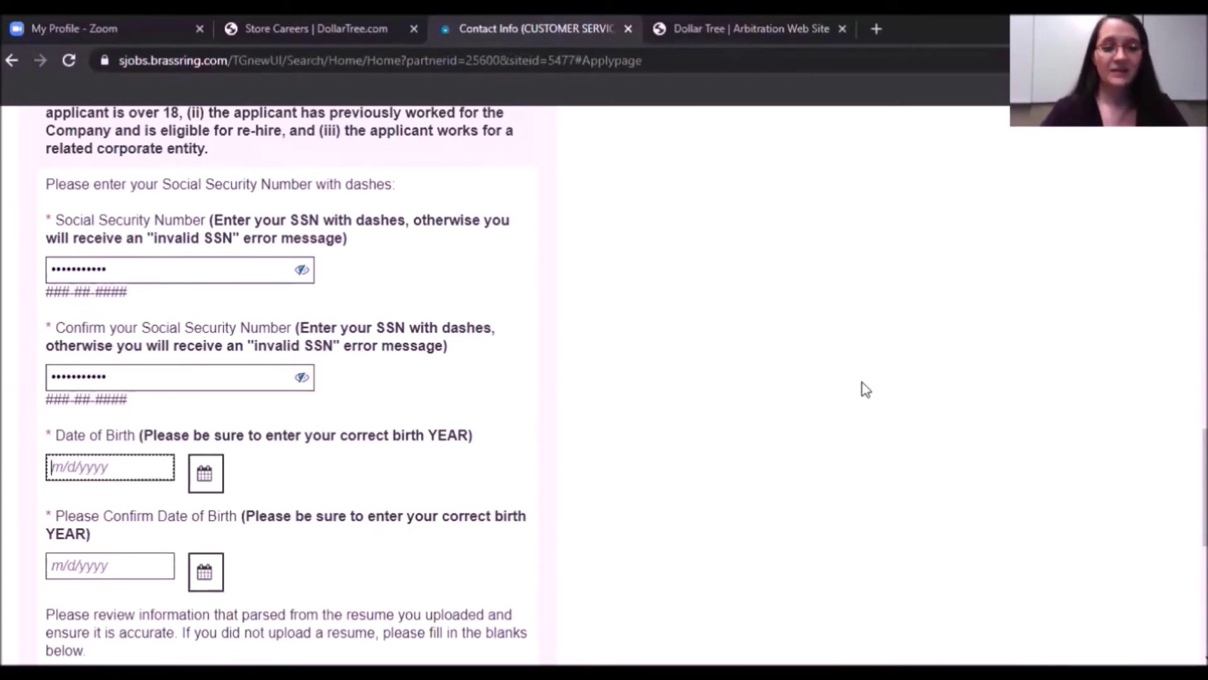
scroll(846, 359, down, 2)
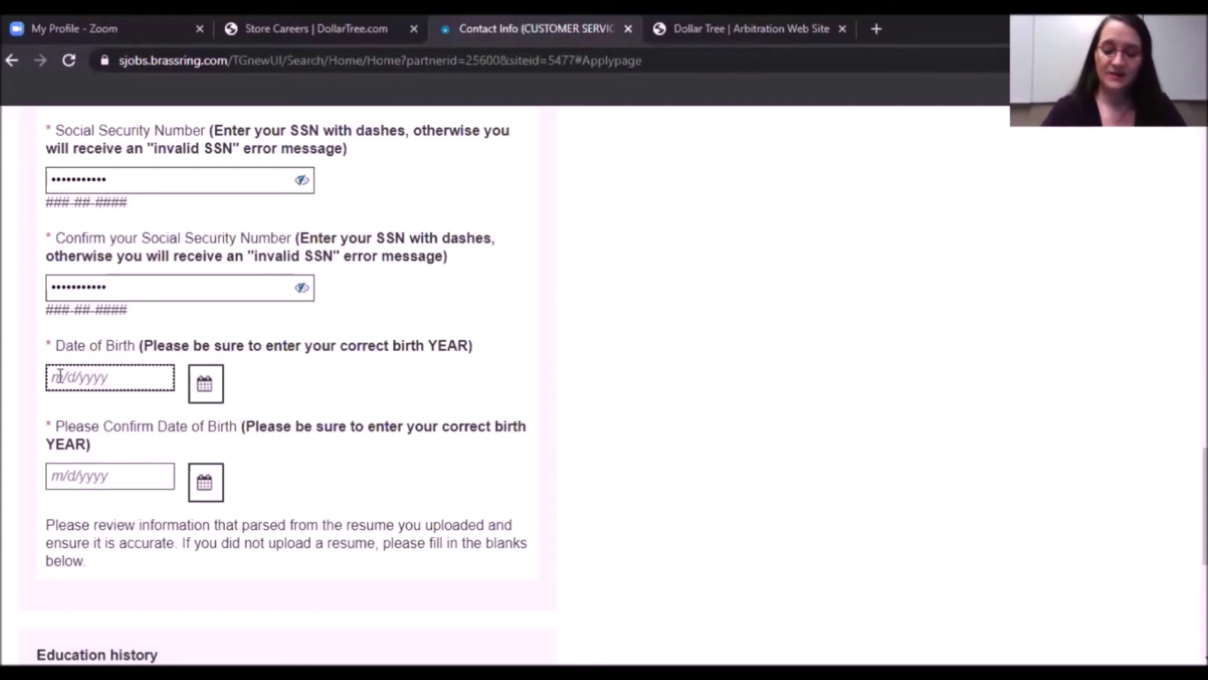
text(7)
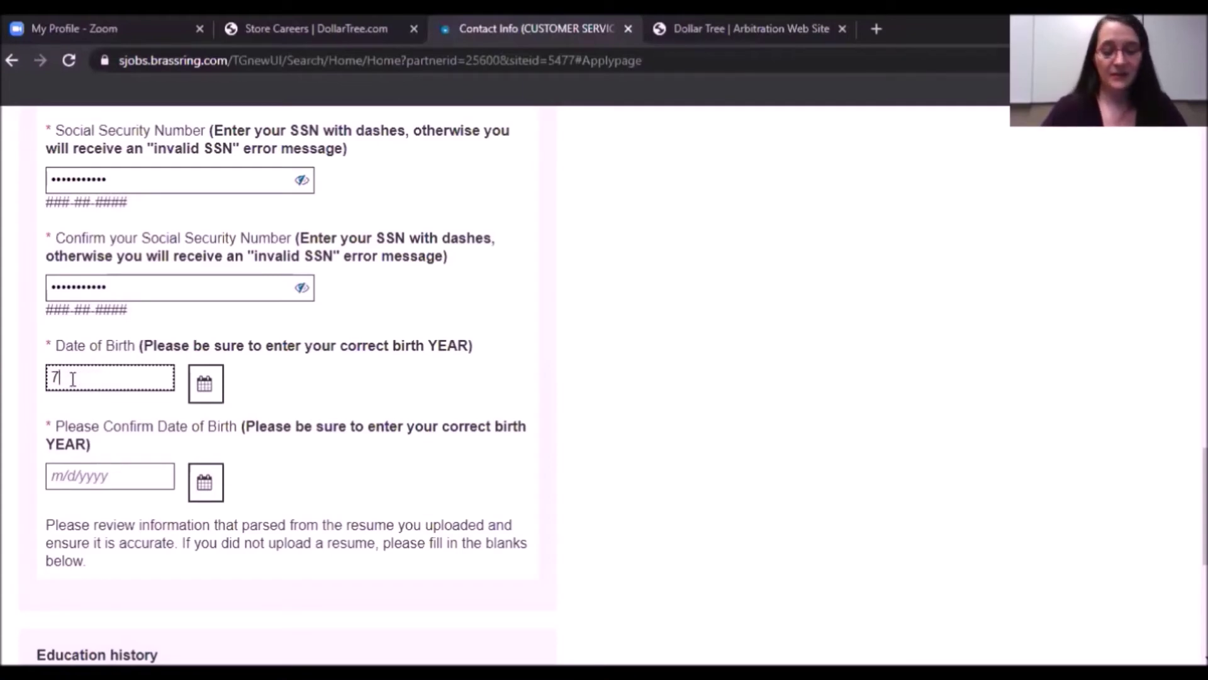
text(/4/)
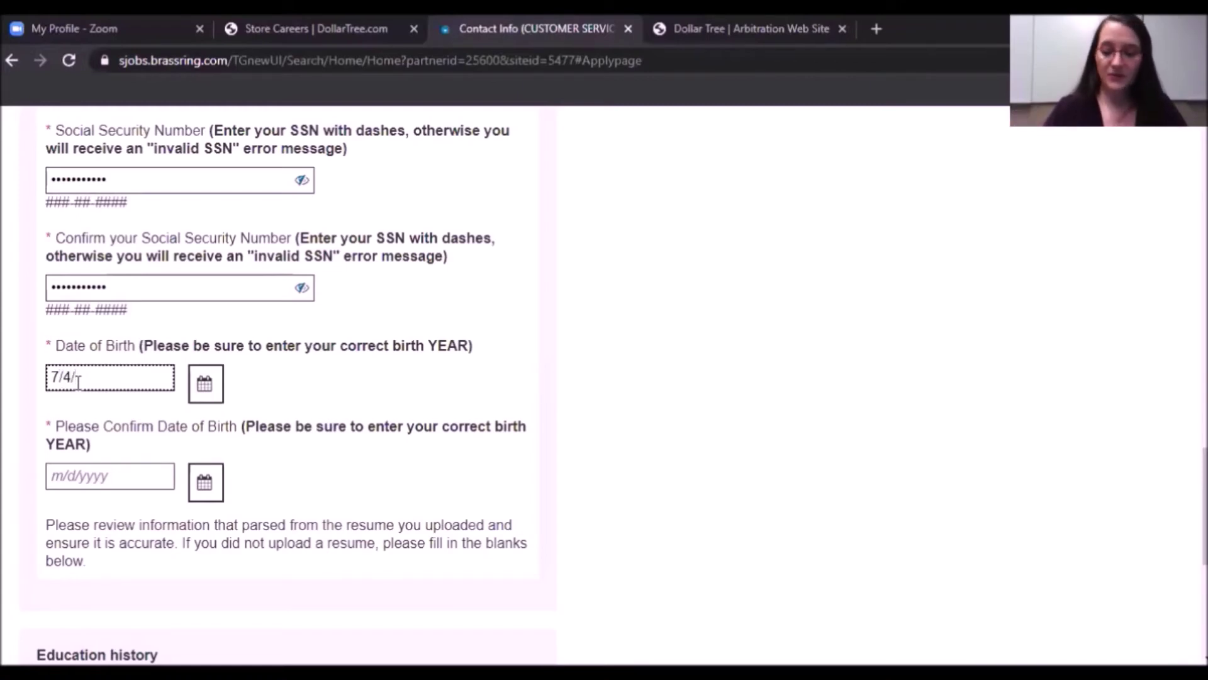
text(1976)
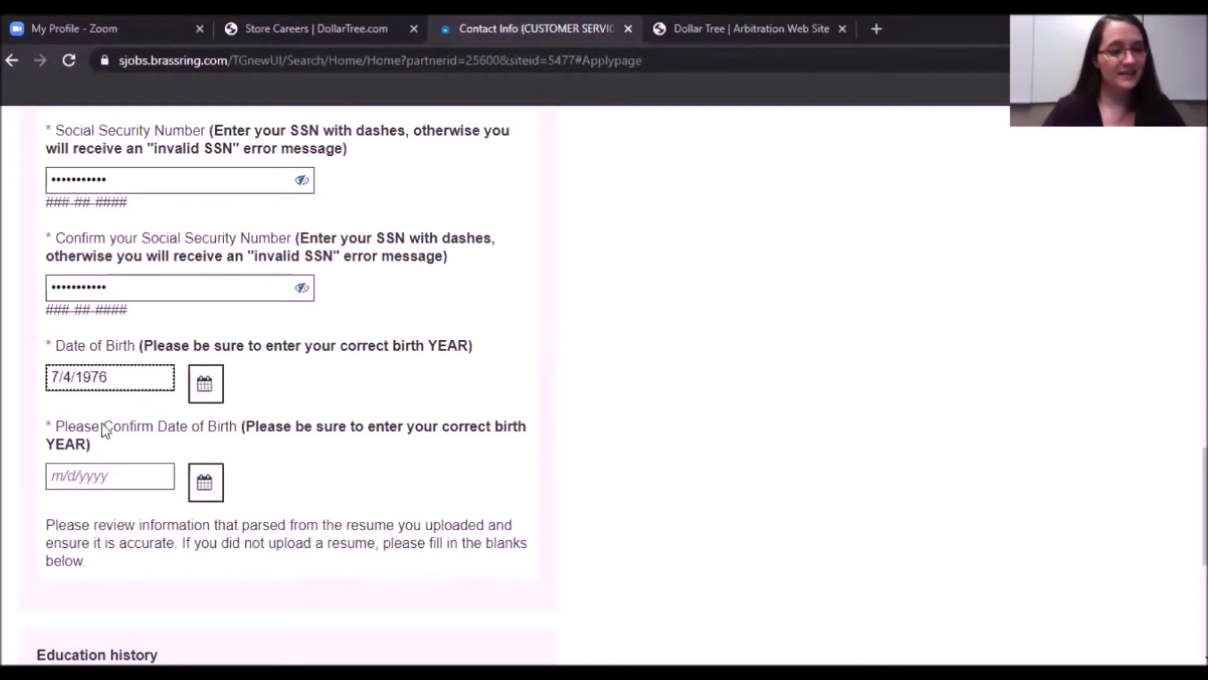
click(57, 475)
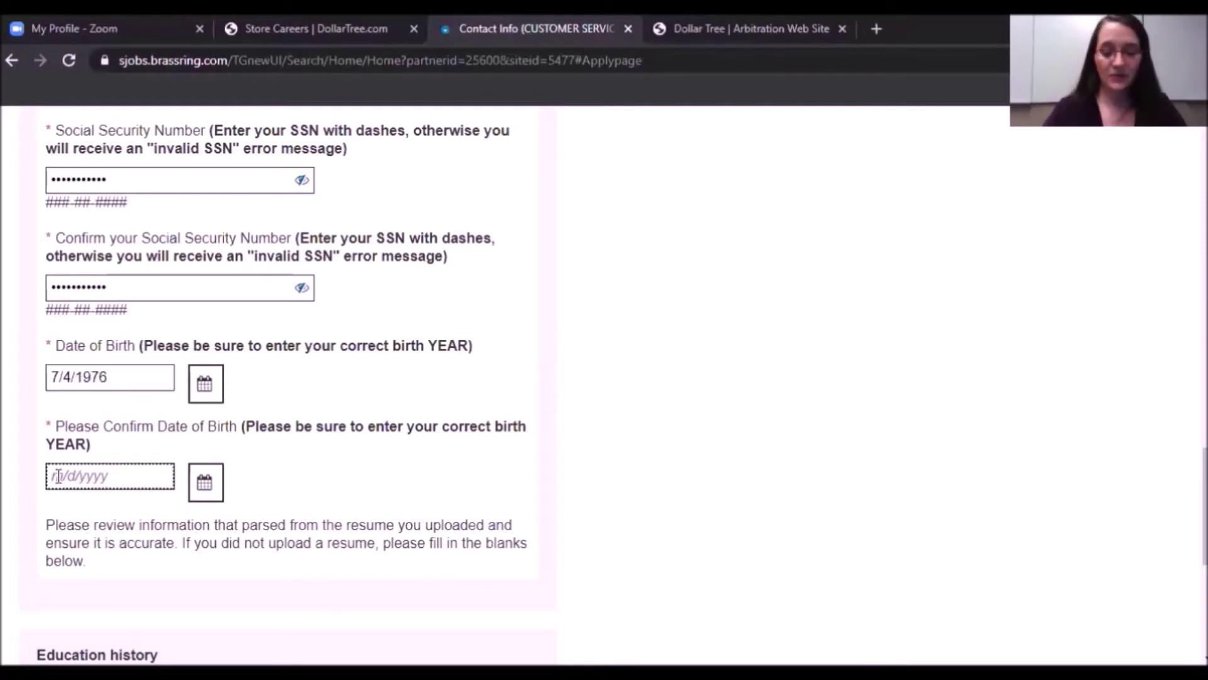
text(7/4)
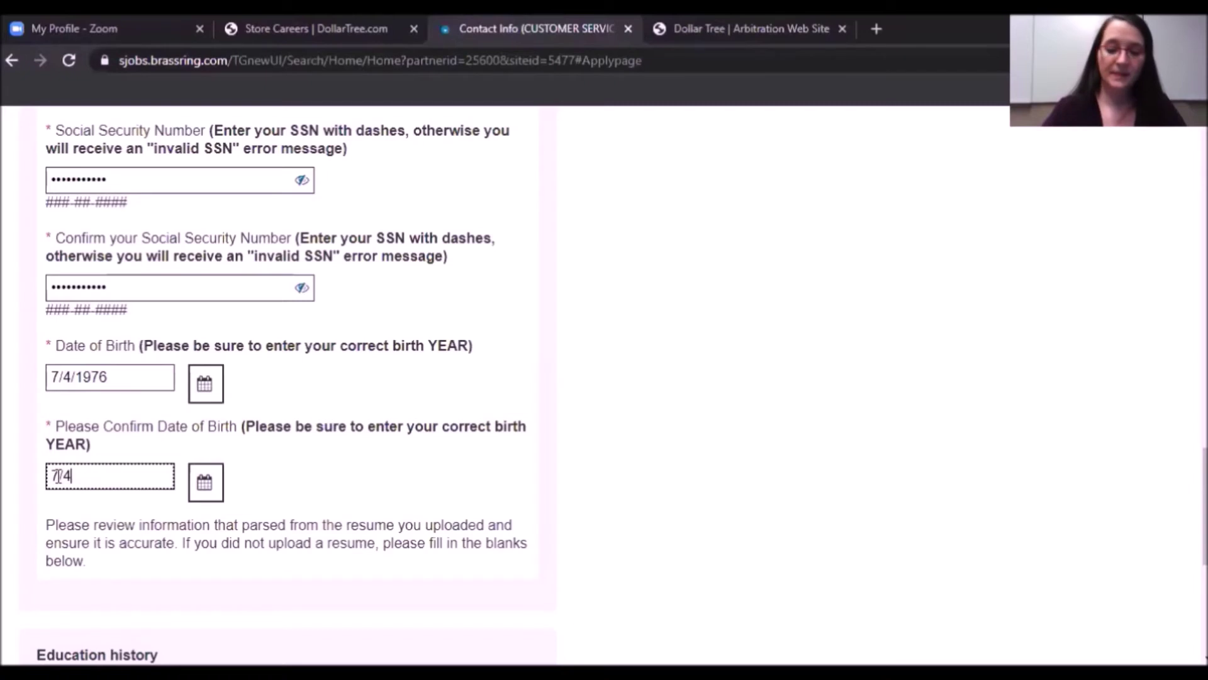
text(/1976)
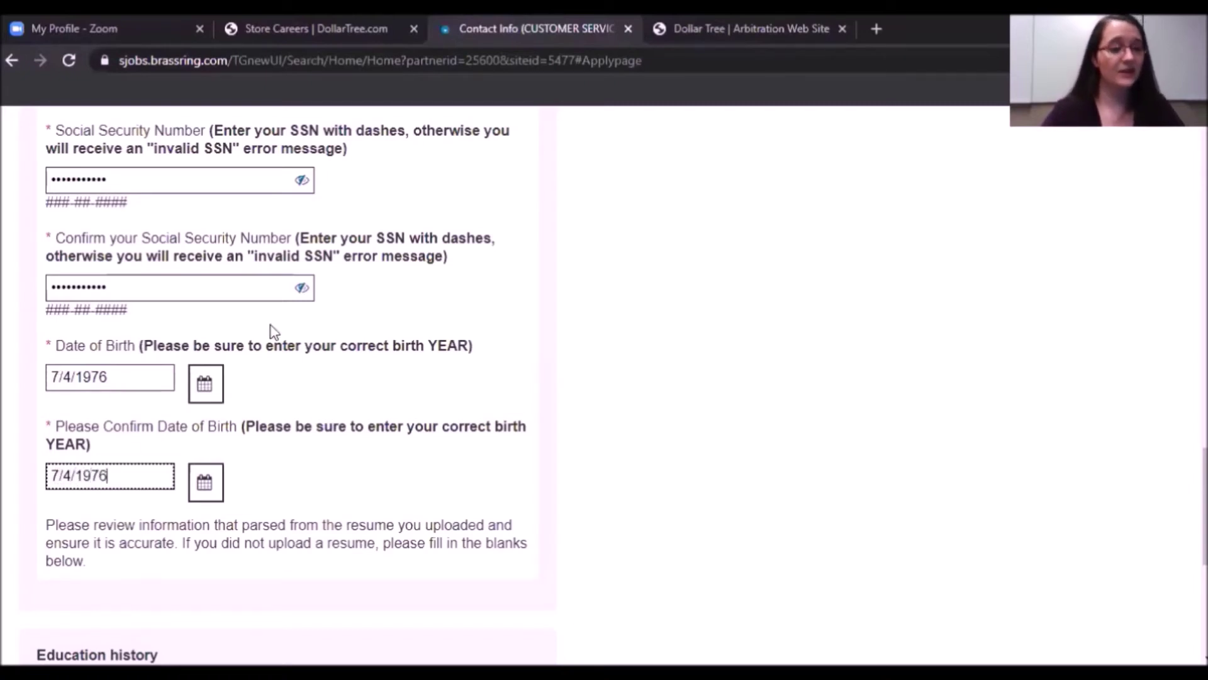
scroll(869, 222, down, 6)
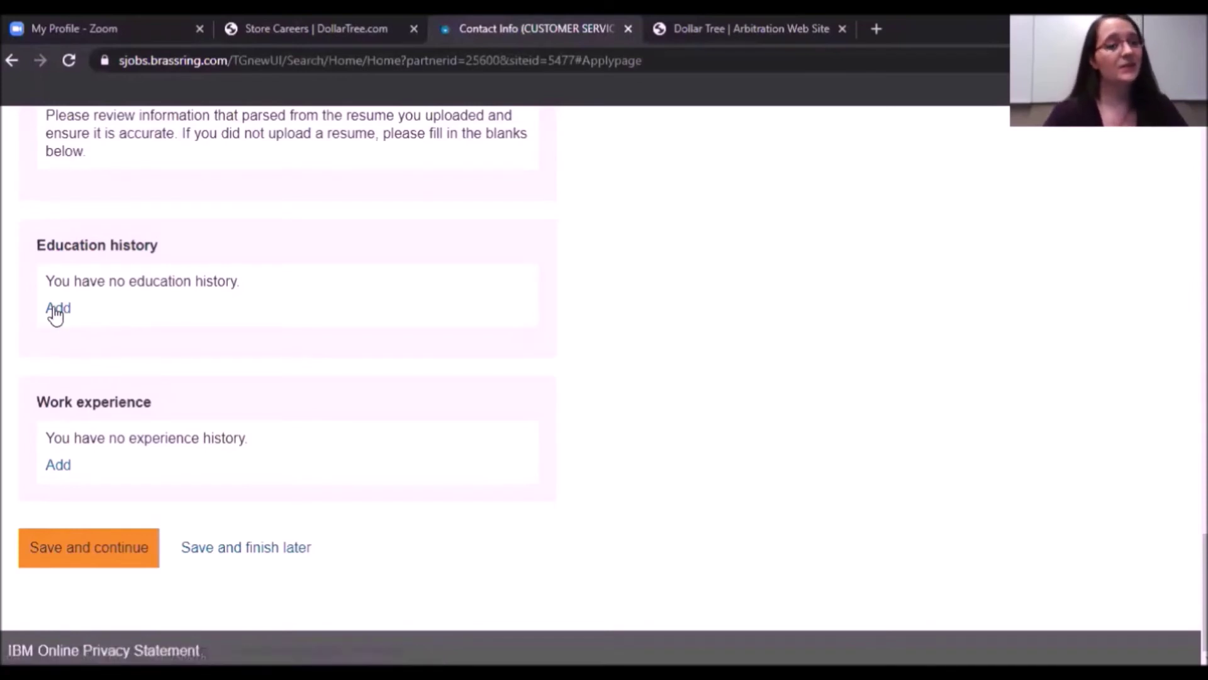
Add a new education entry with Baton Rouge High School as the school.
click(57, 312)
scroll(56, 314, down, 3)
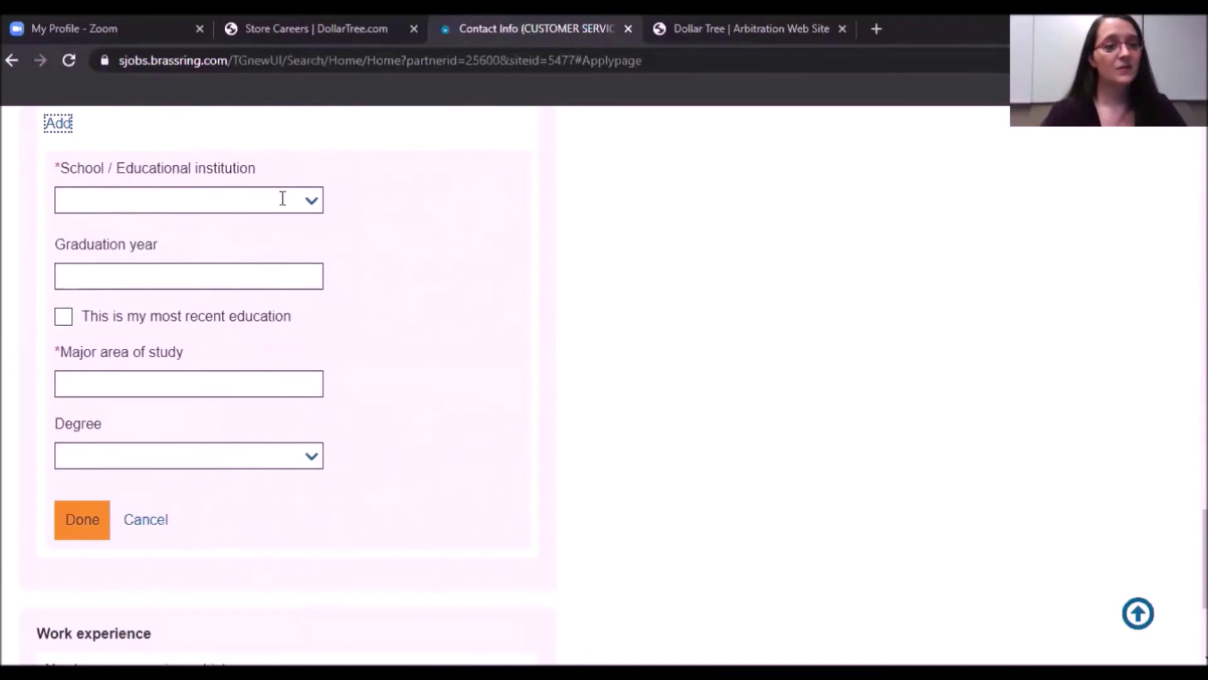
click(311, 200)
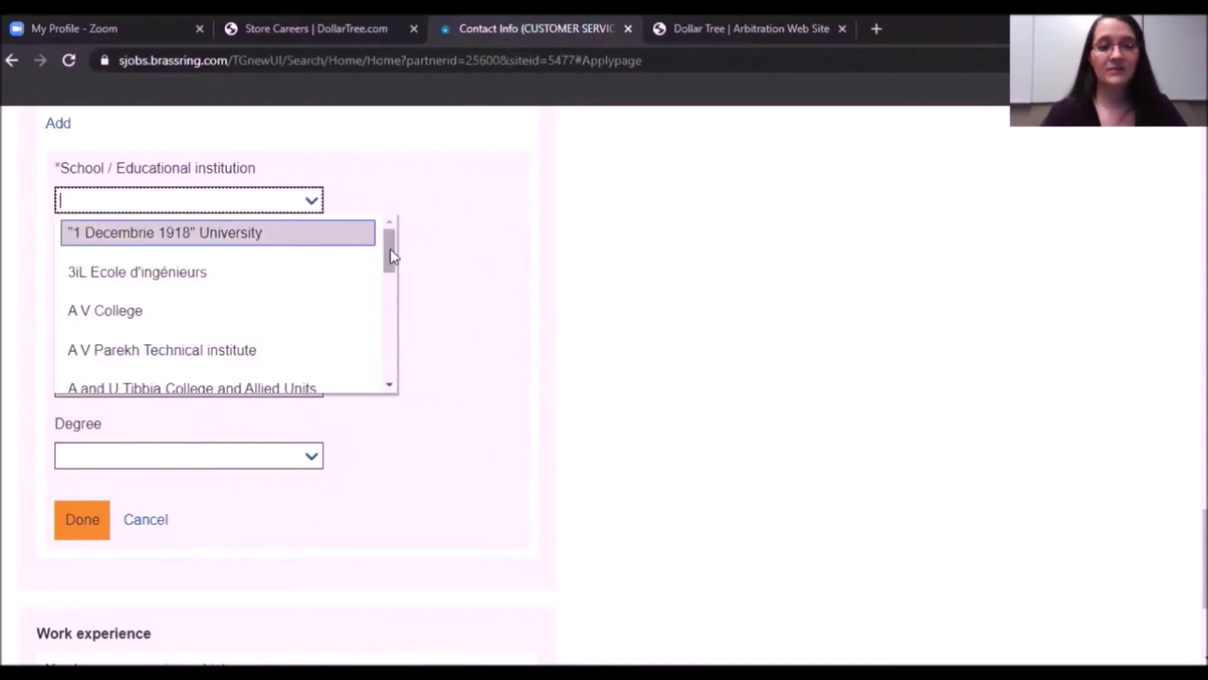
click(69, 202)
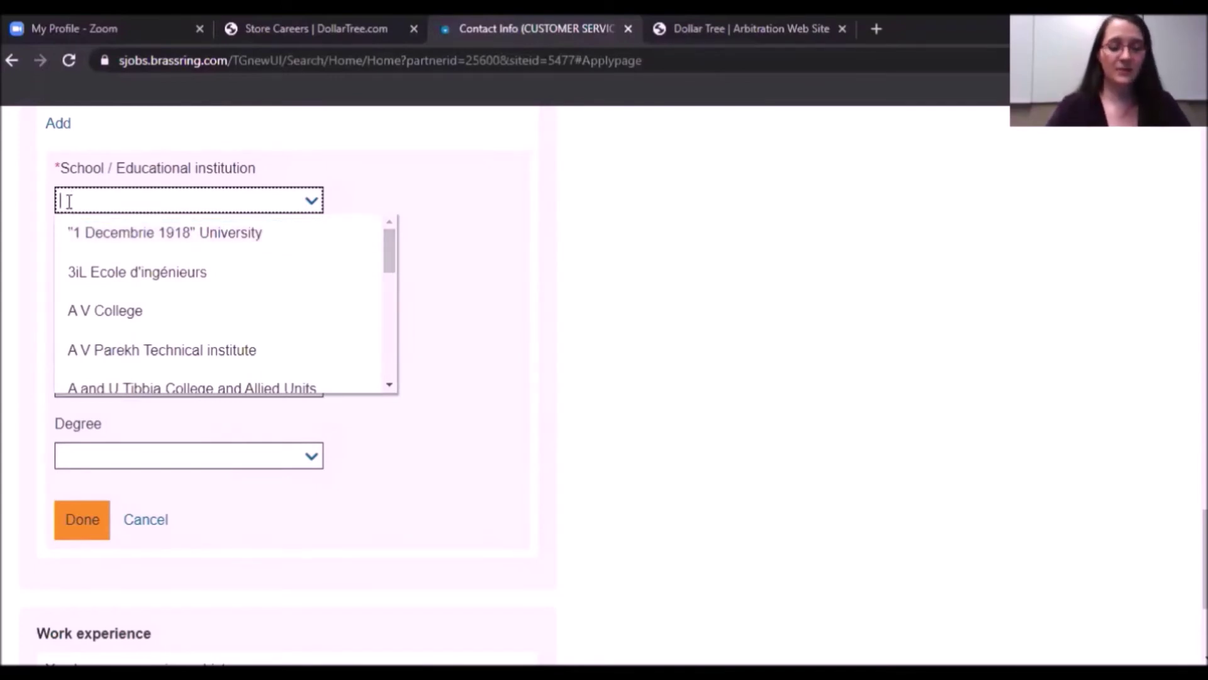
text(Baton )
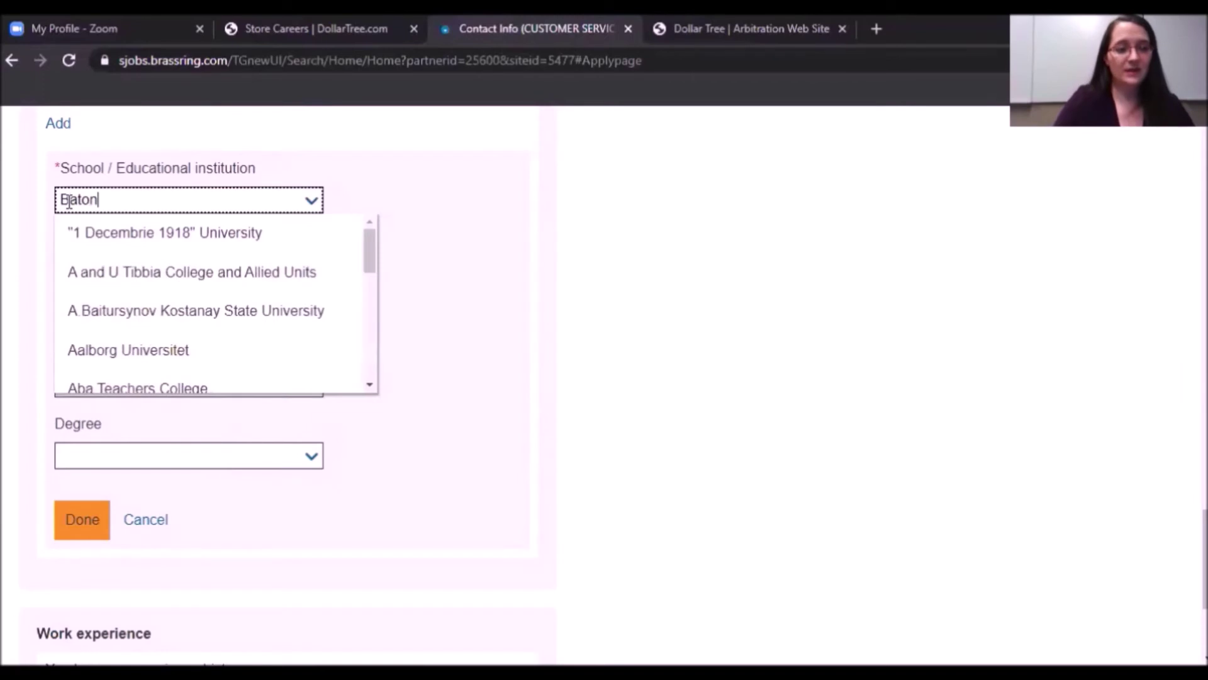
text(Rouge Hi)
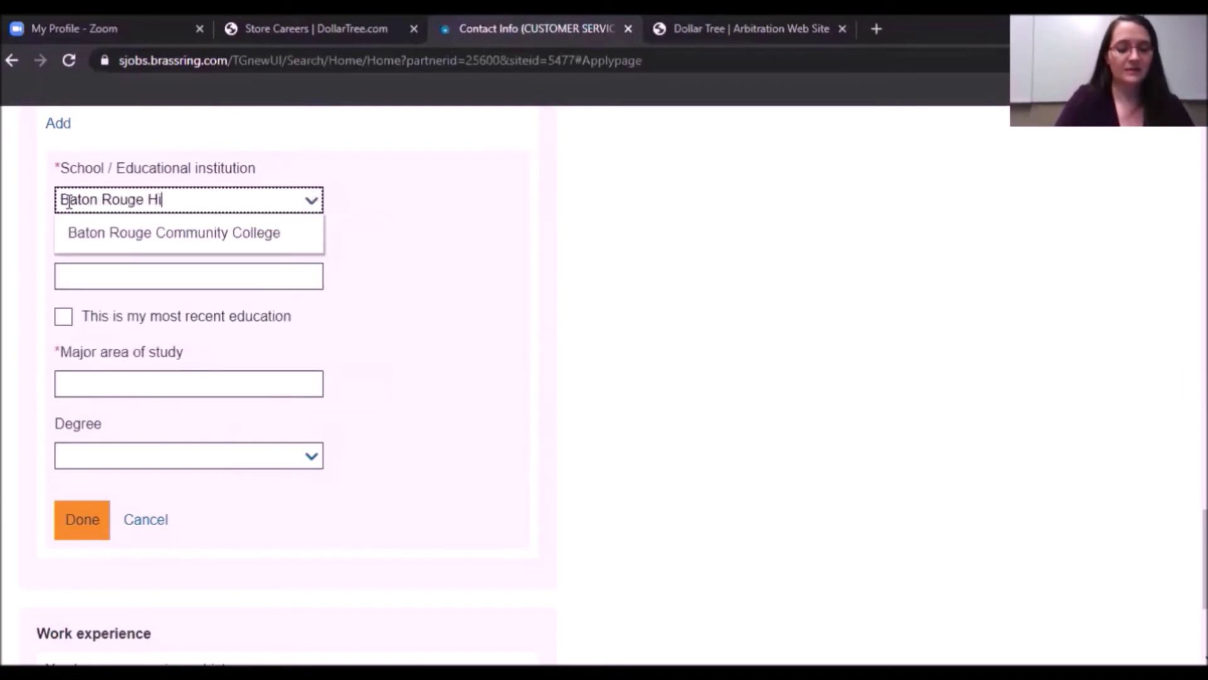
text(gh School)
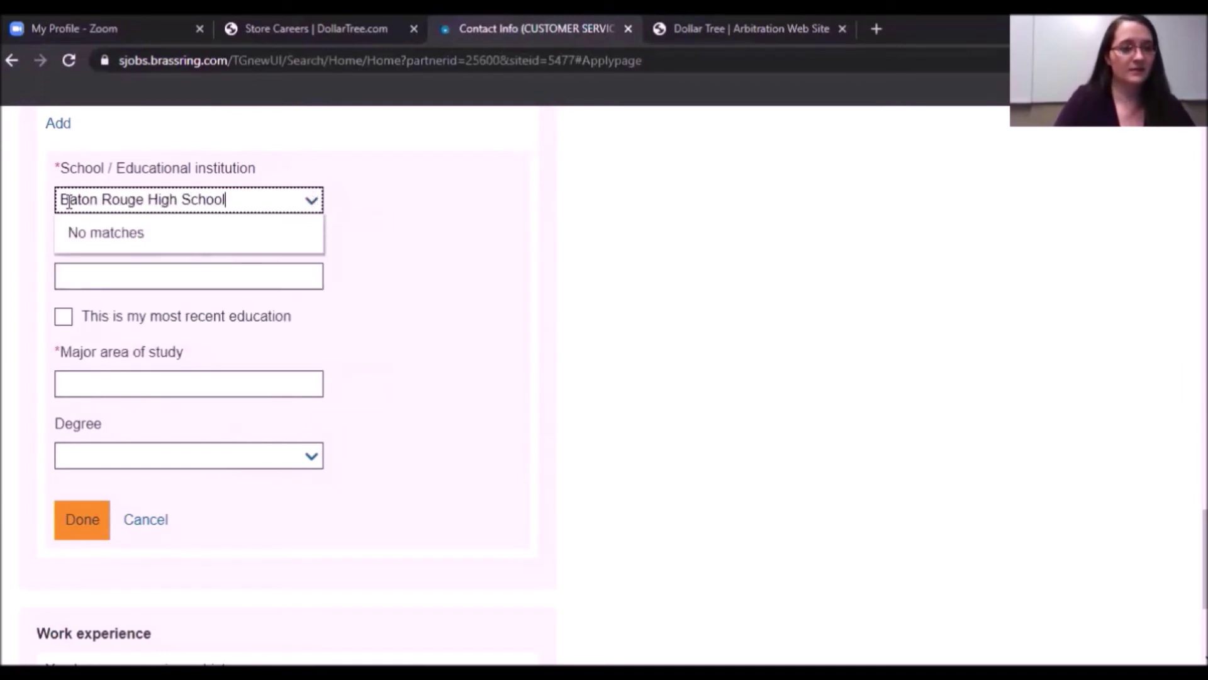
click(16, 225)
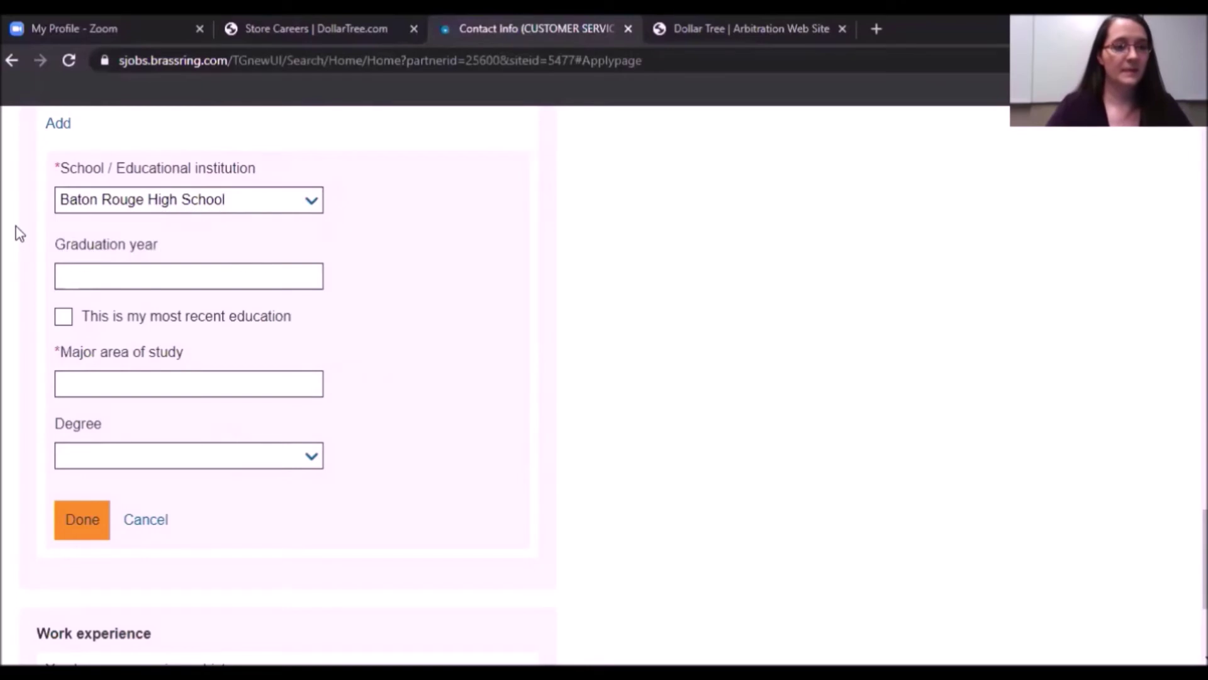
Enter General Studies as the major and choose Diploma as the degree.
click(99, 278)
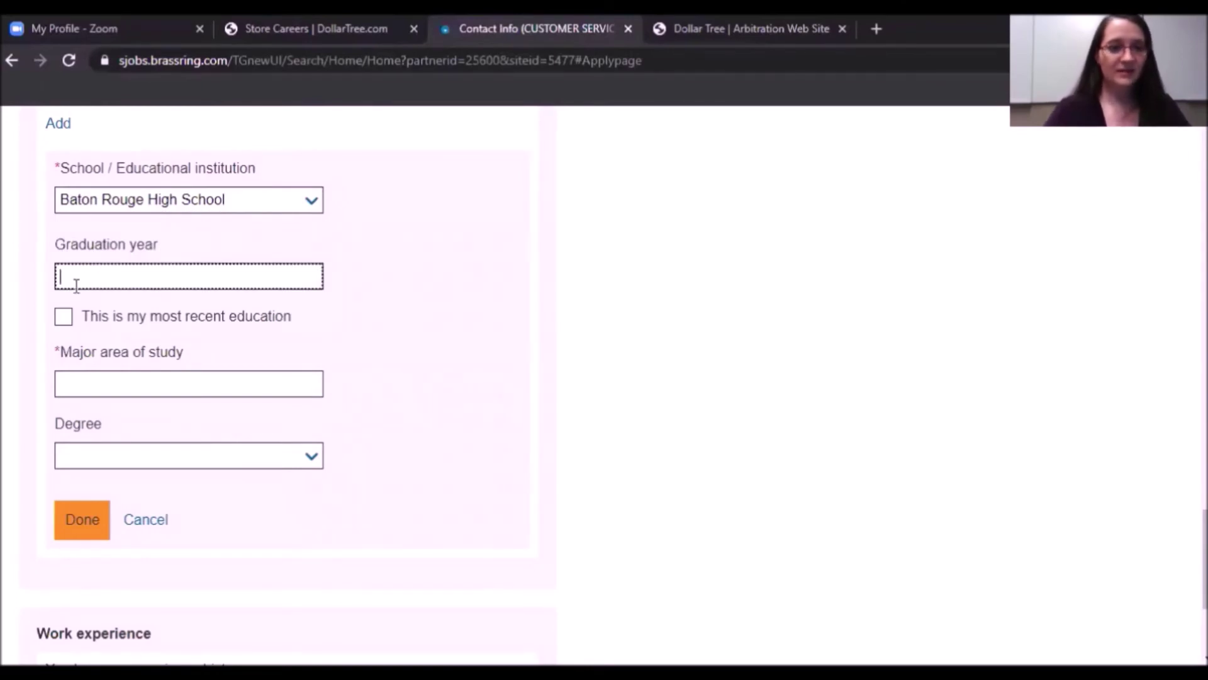
drag(56, 247, 173, 251)
click(78, 288)
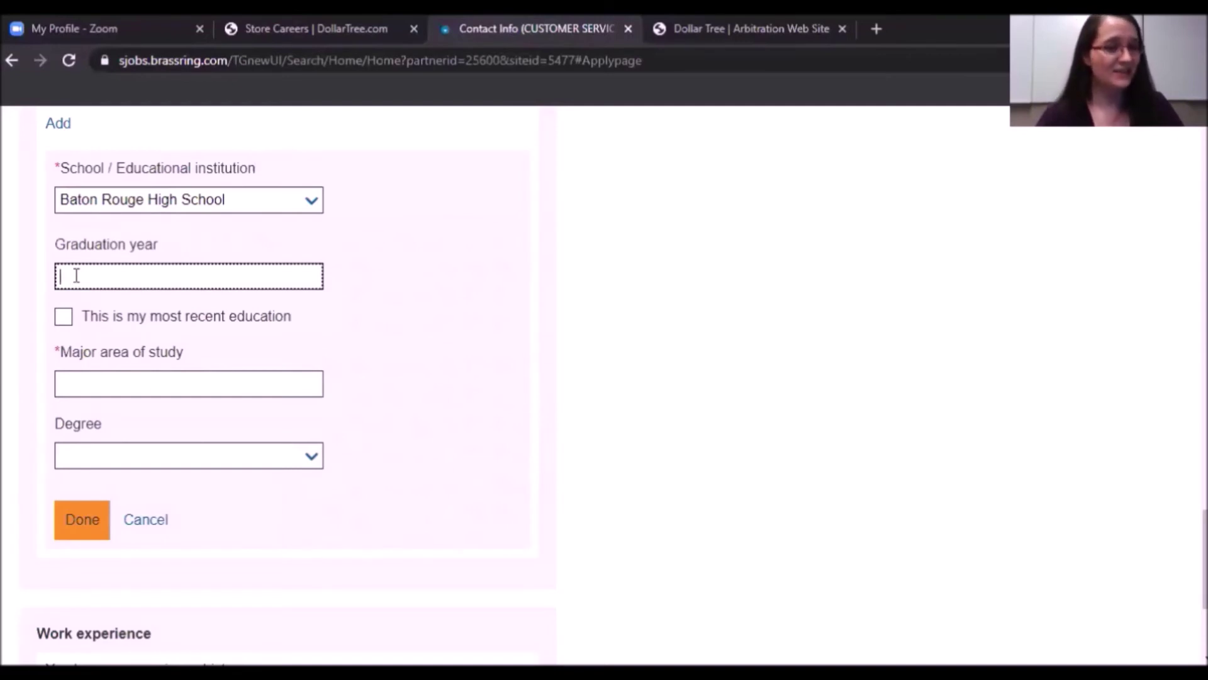
click(76, 387)
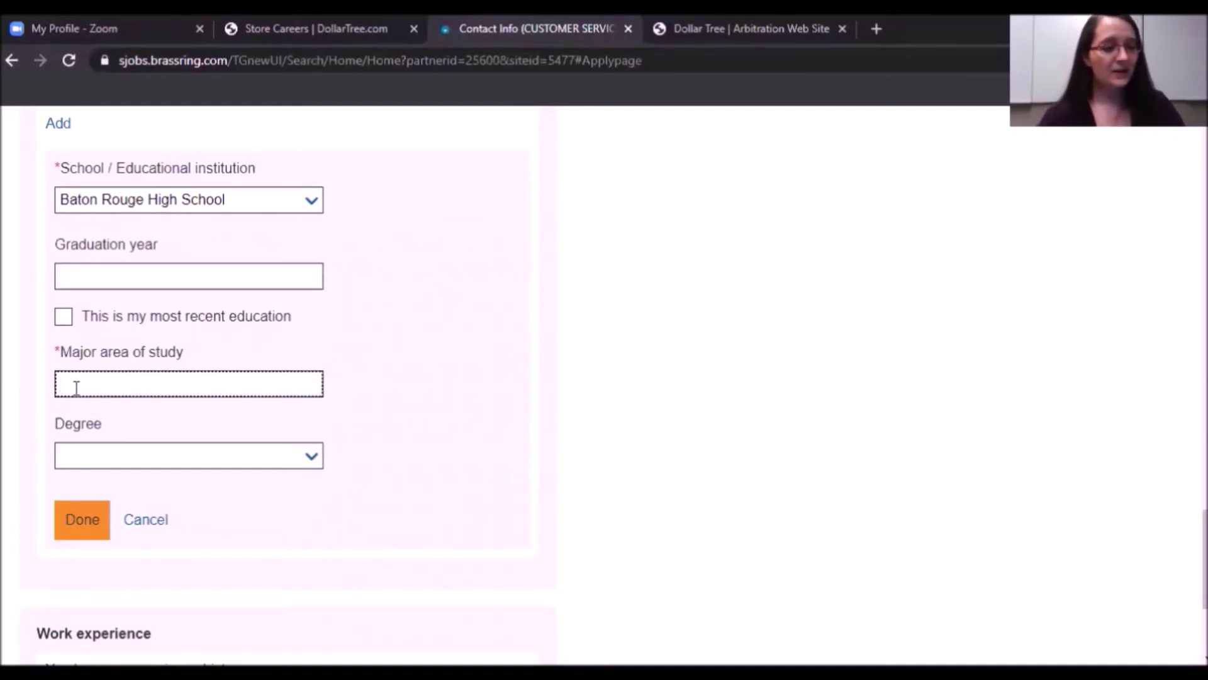
text(General Studies)
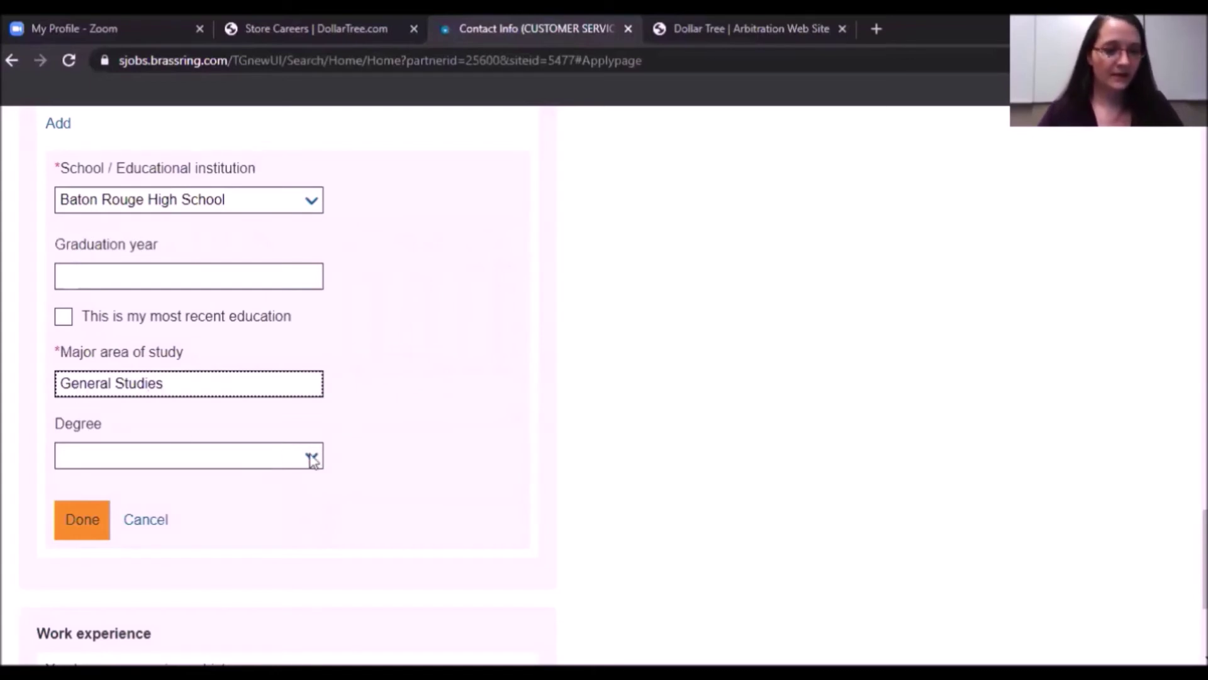
click(311, 457)
drag(321, 497, 314, 539)
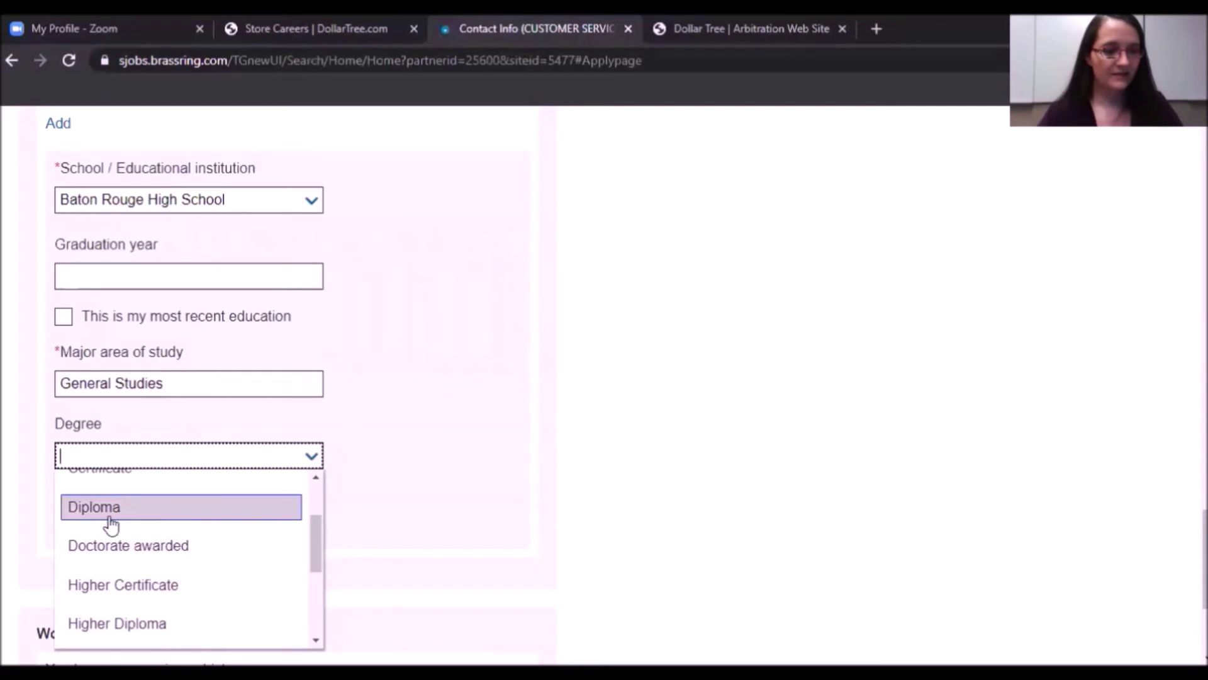
click(94, 518)
click(379, 498)
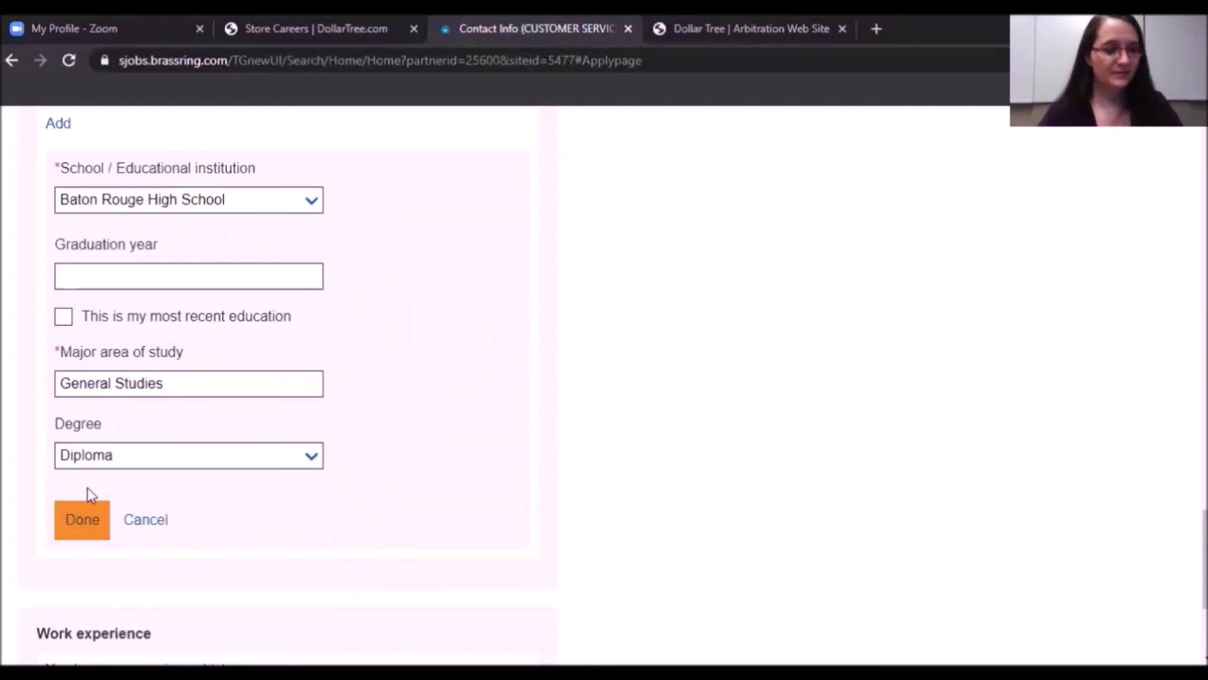
Save the Baton Rouge High School education entry with Done.
click(80, 531)
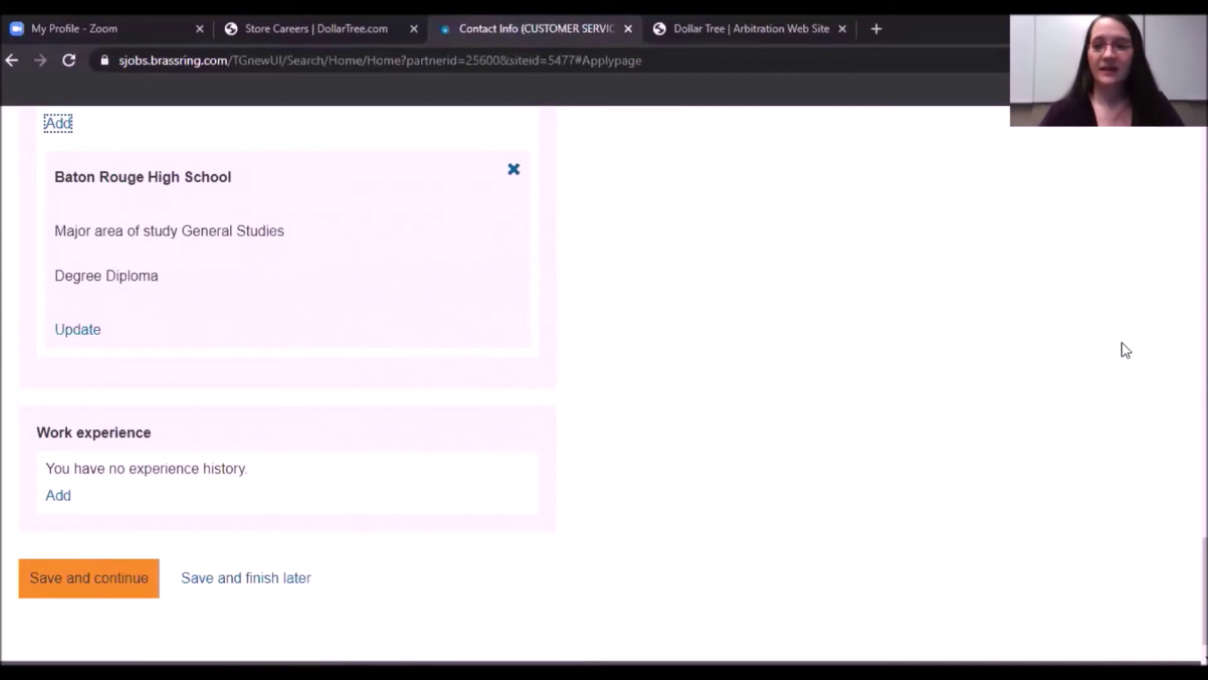
scroll(1126, 351, up, 1)
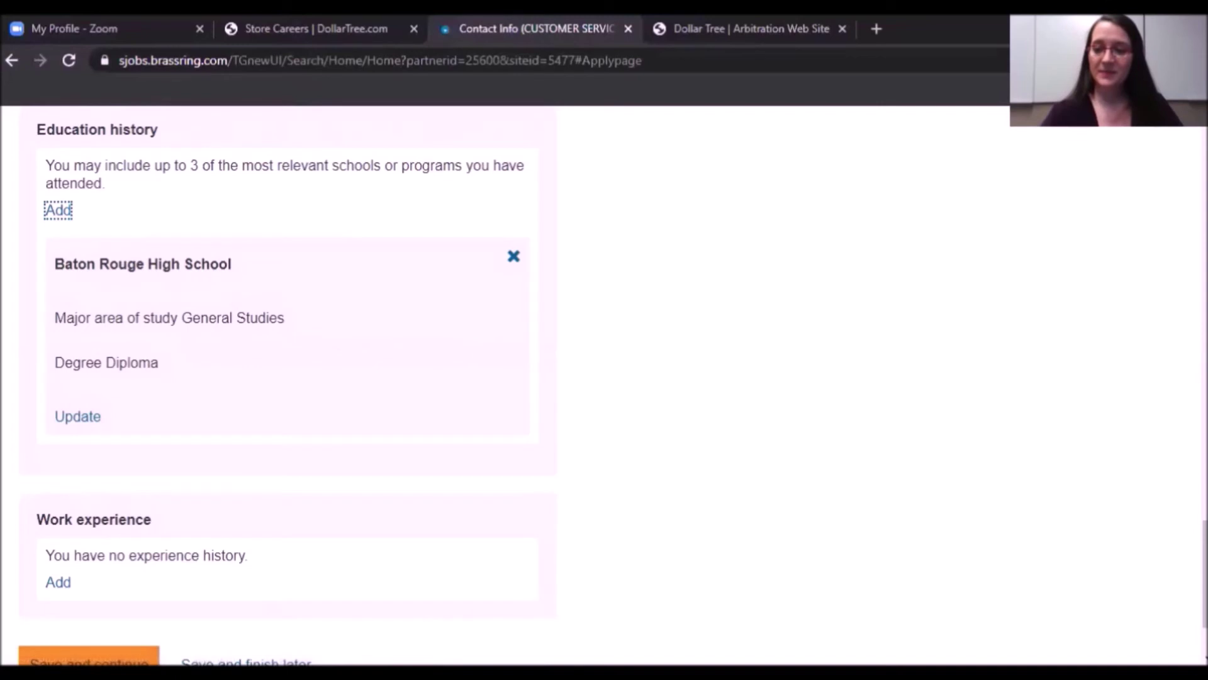
scroll(604, 378, down, 2)
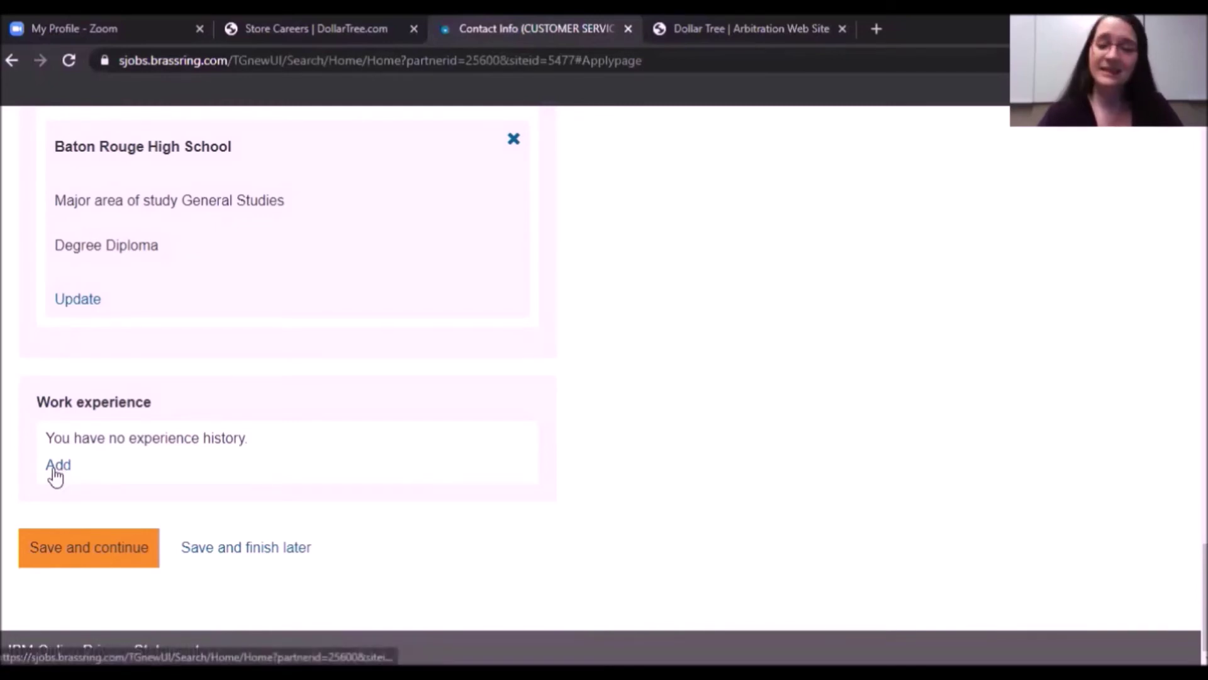
Add a work entry for America's Thrift Store, Cashier, 2017 to 2019.
click(57, 469)
scroll(69, 334, down, 2)
click(85, 203)
text(Am)
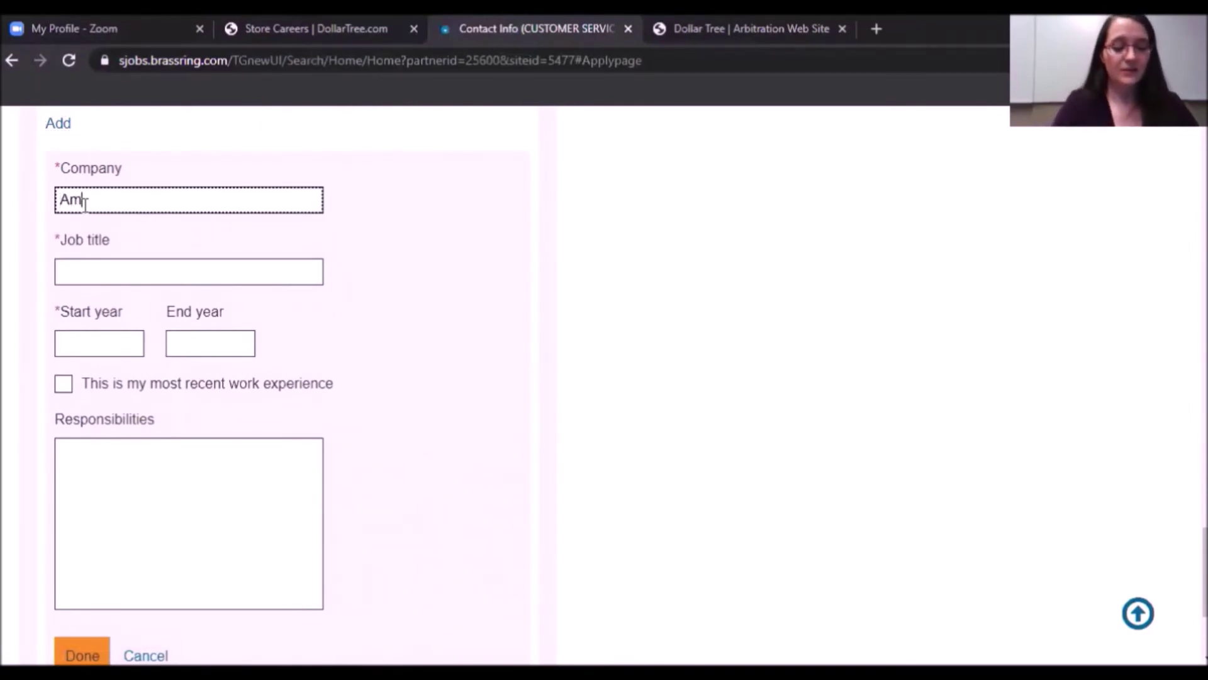
text(erica)
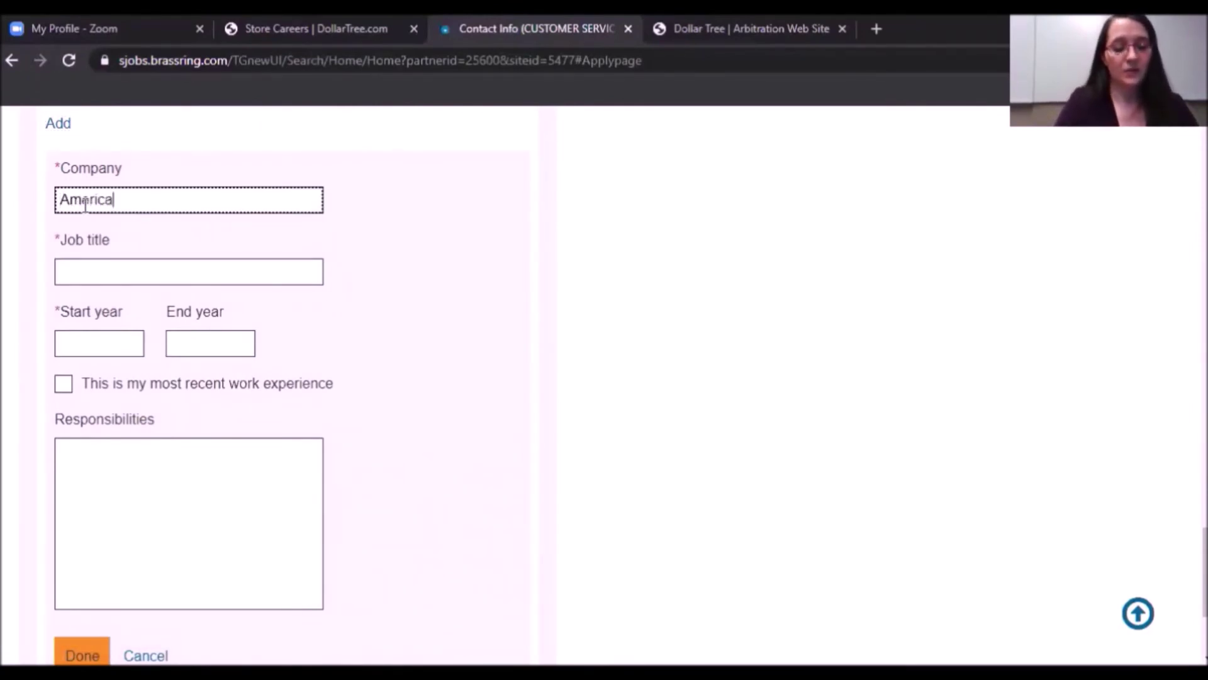
text('s Th)
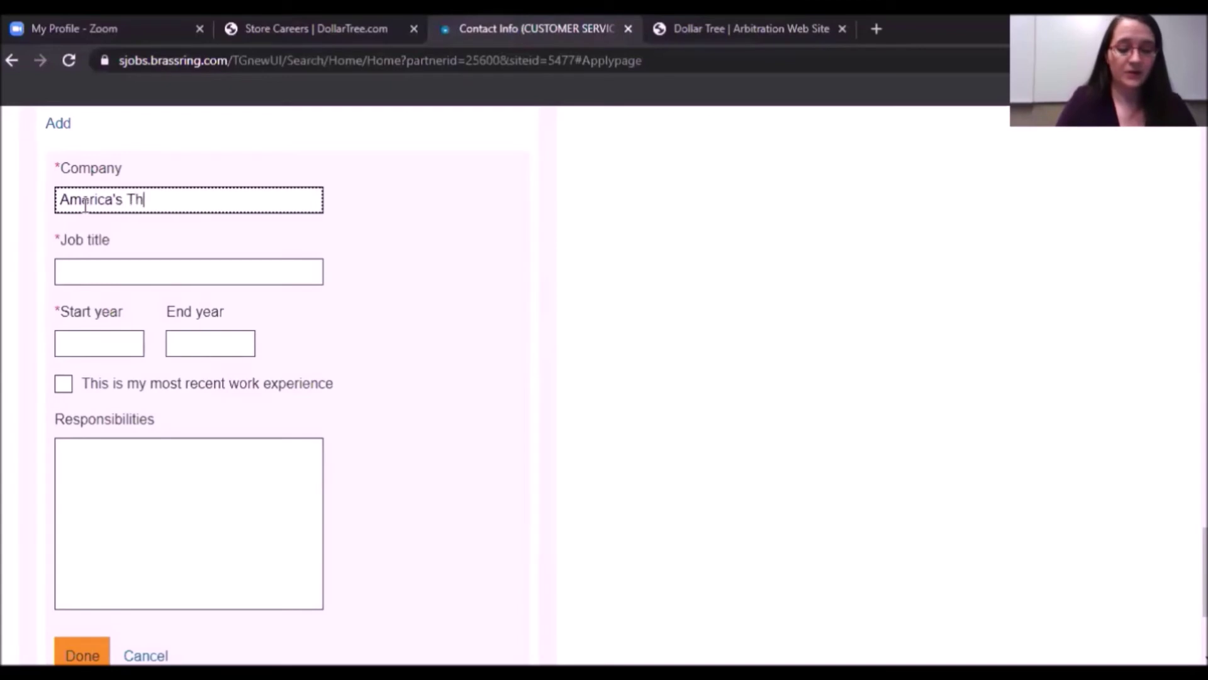
text(rift Sto)
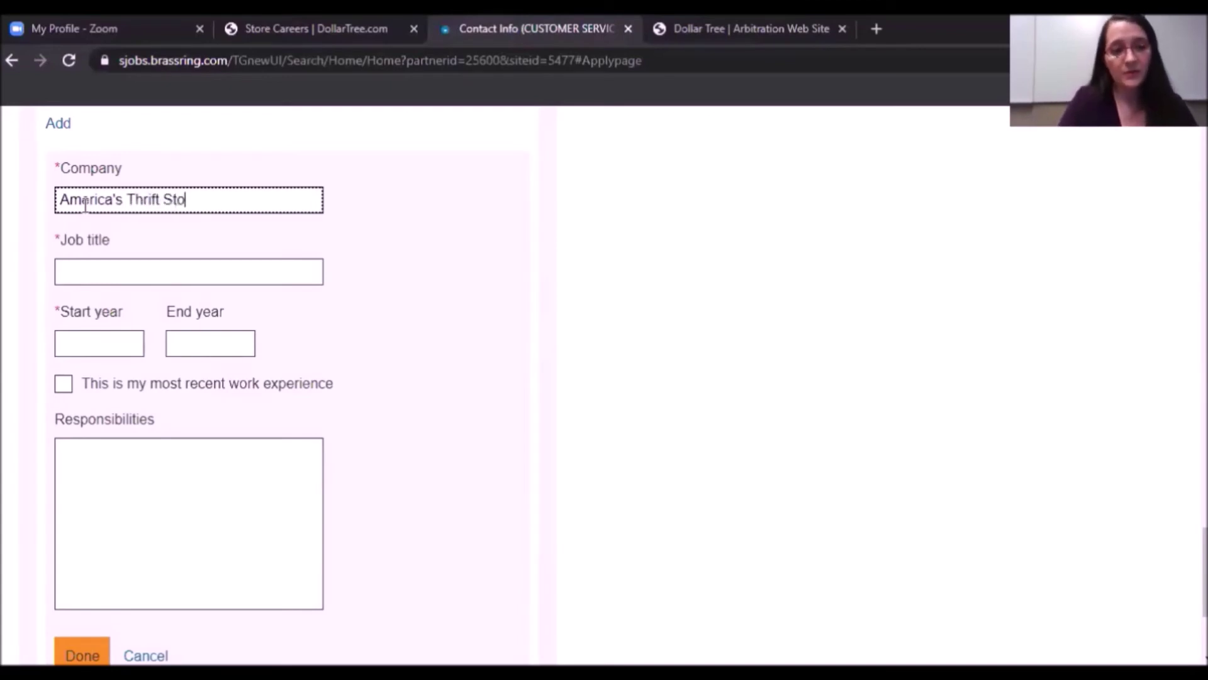
text(re)
click(107, 281)
text(Cashier)
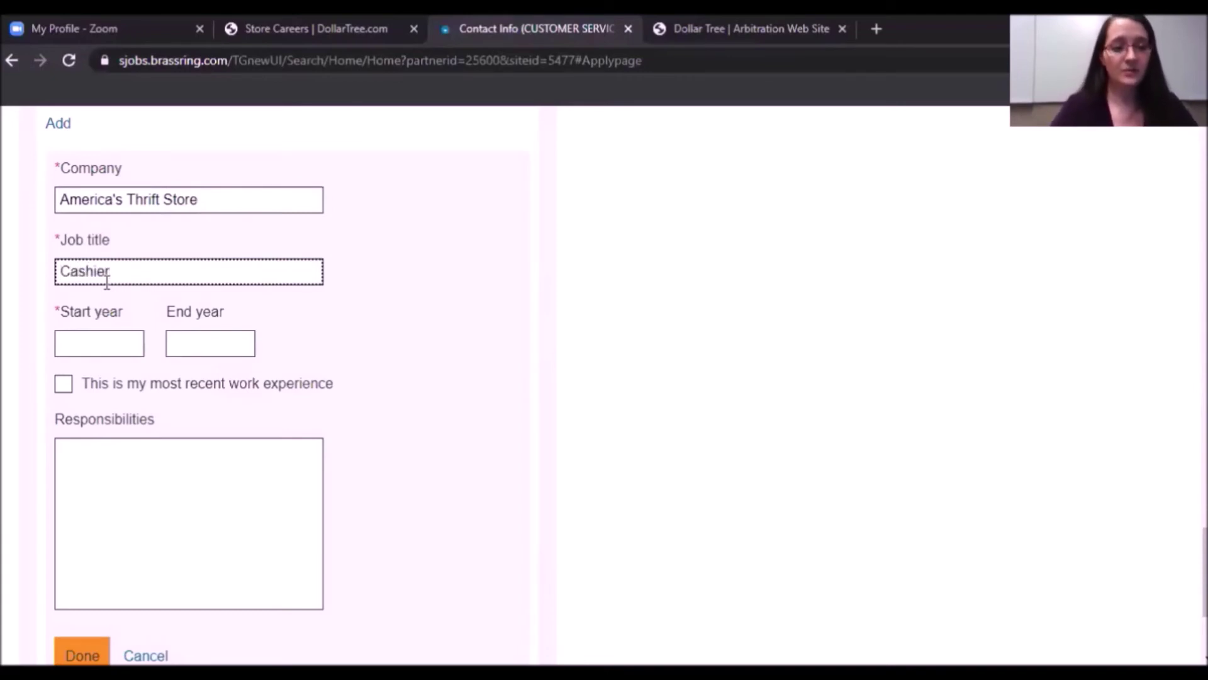
click(97, 345)
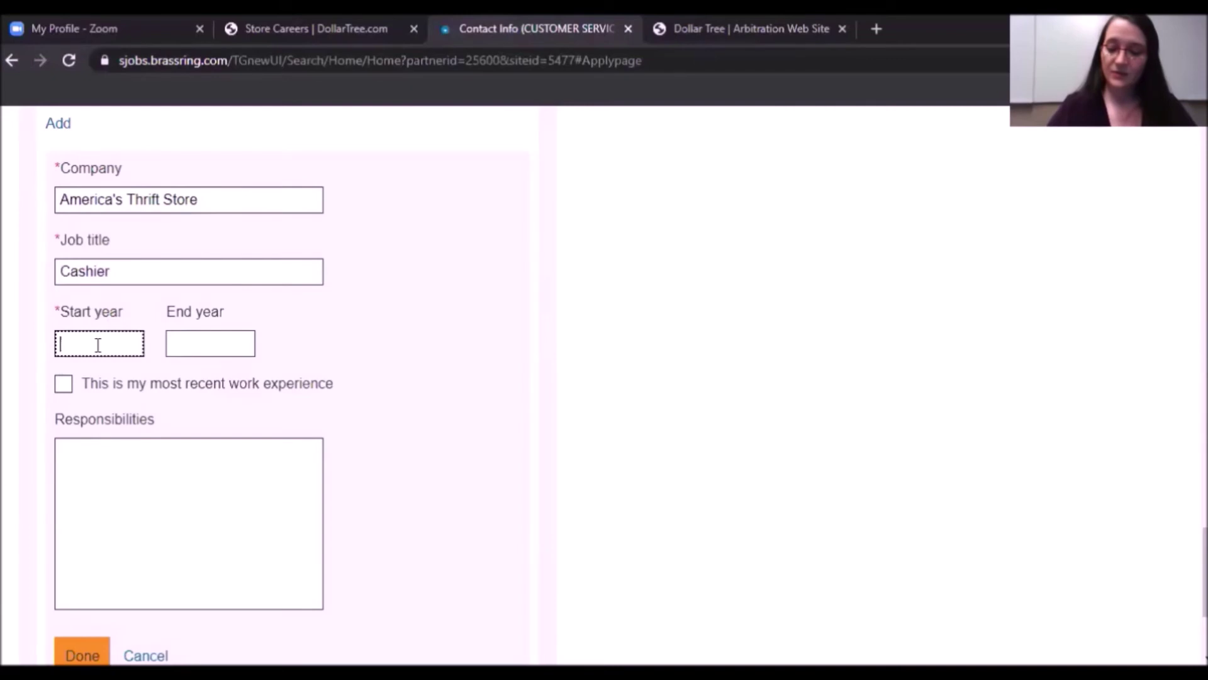
text(2019)
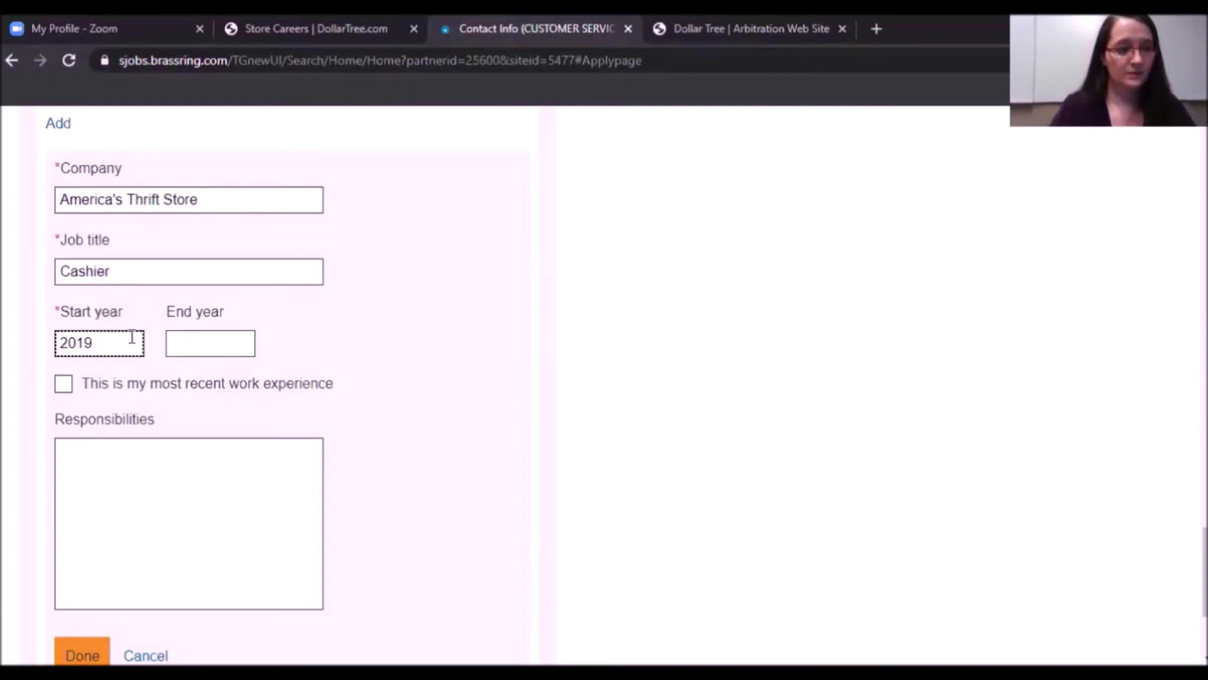
key(BackSpace)
text(7)
click(189, 337)
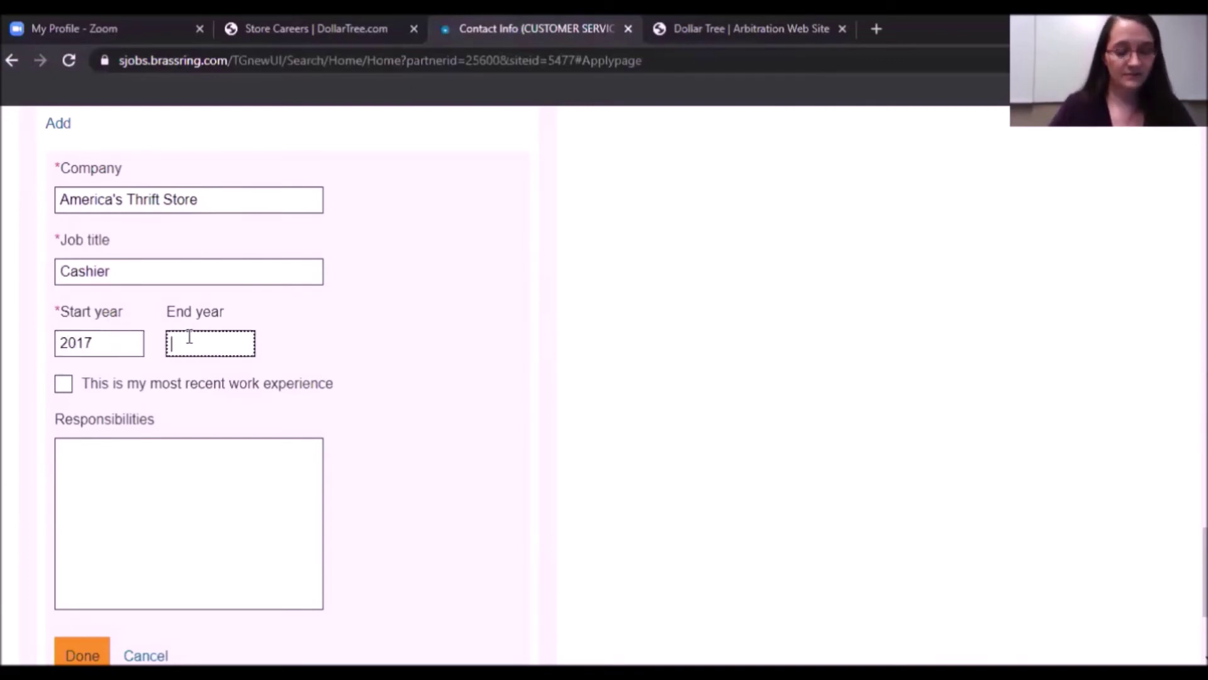
text(2019)
Mark it as most recent, describe the cashier responsibilities, and save the entry.
click(67, 387)
click(89, 460)
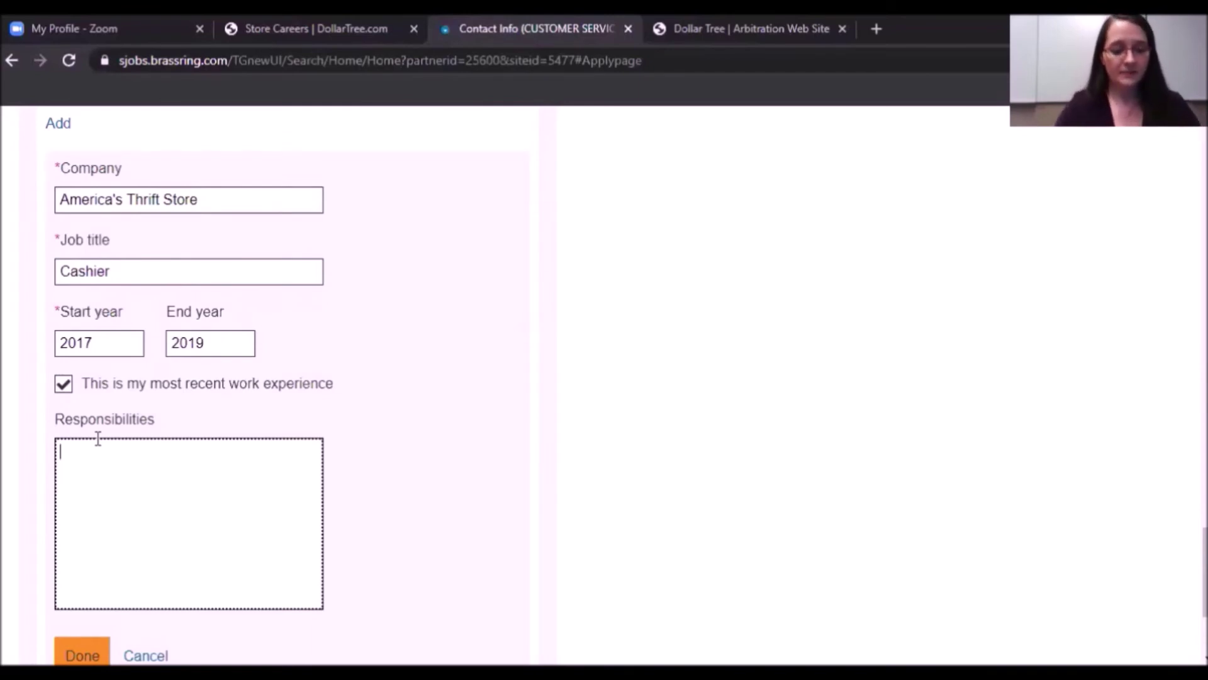
text(Ran cash register. )
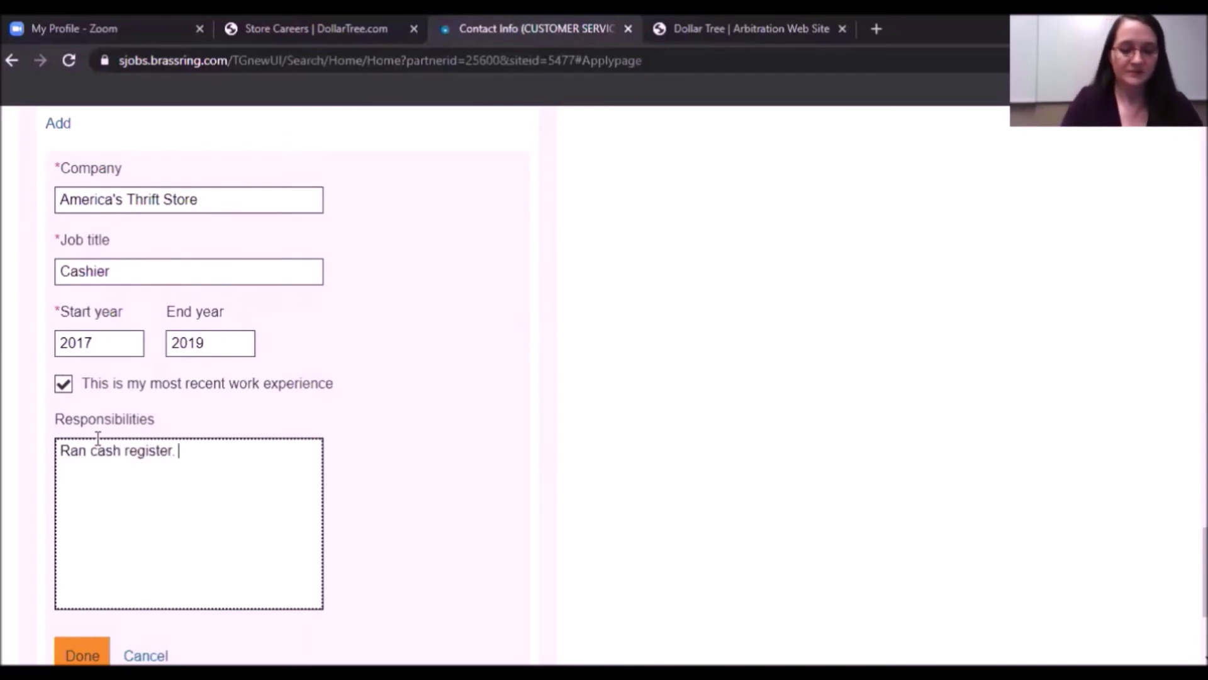
text(Assisted customers with finding produ)
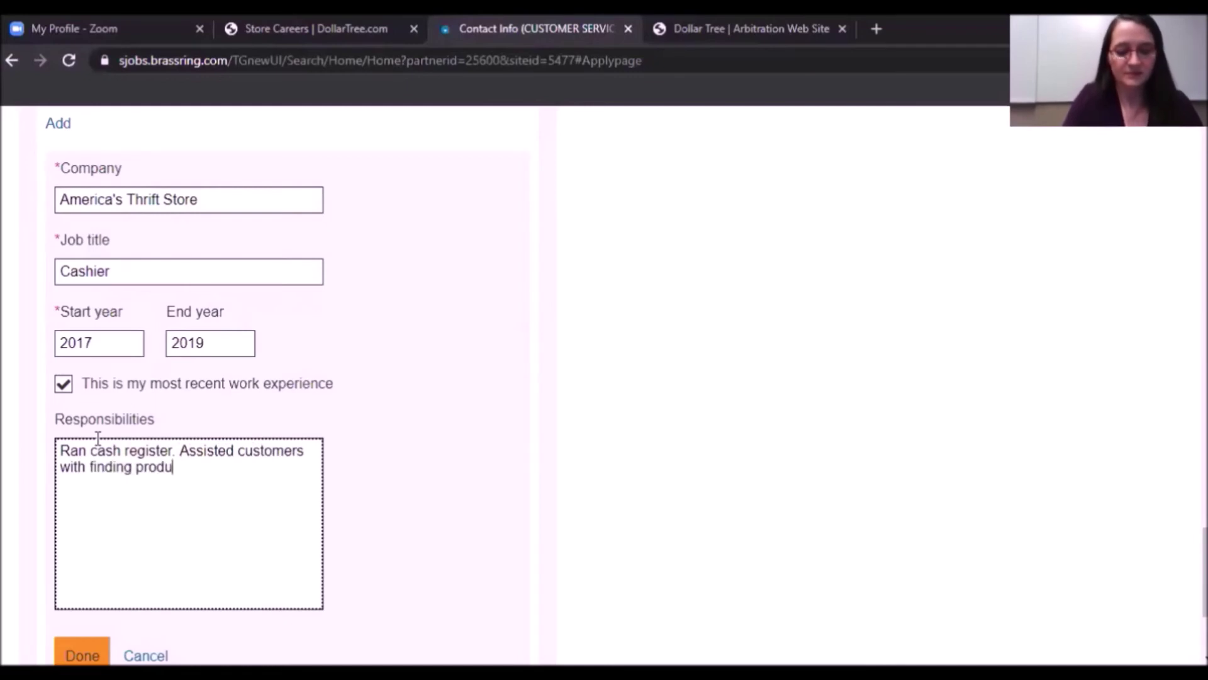
text(cts. Processed)
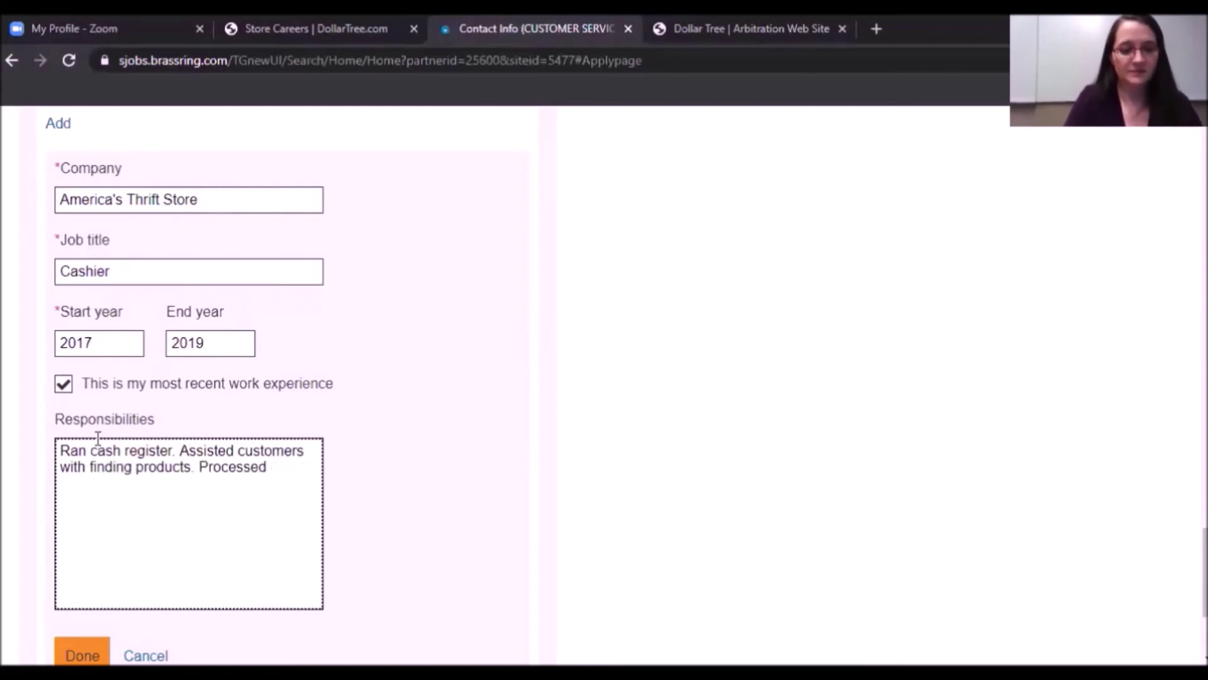
text( payments. Created merchandise)
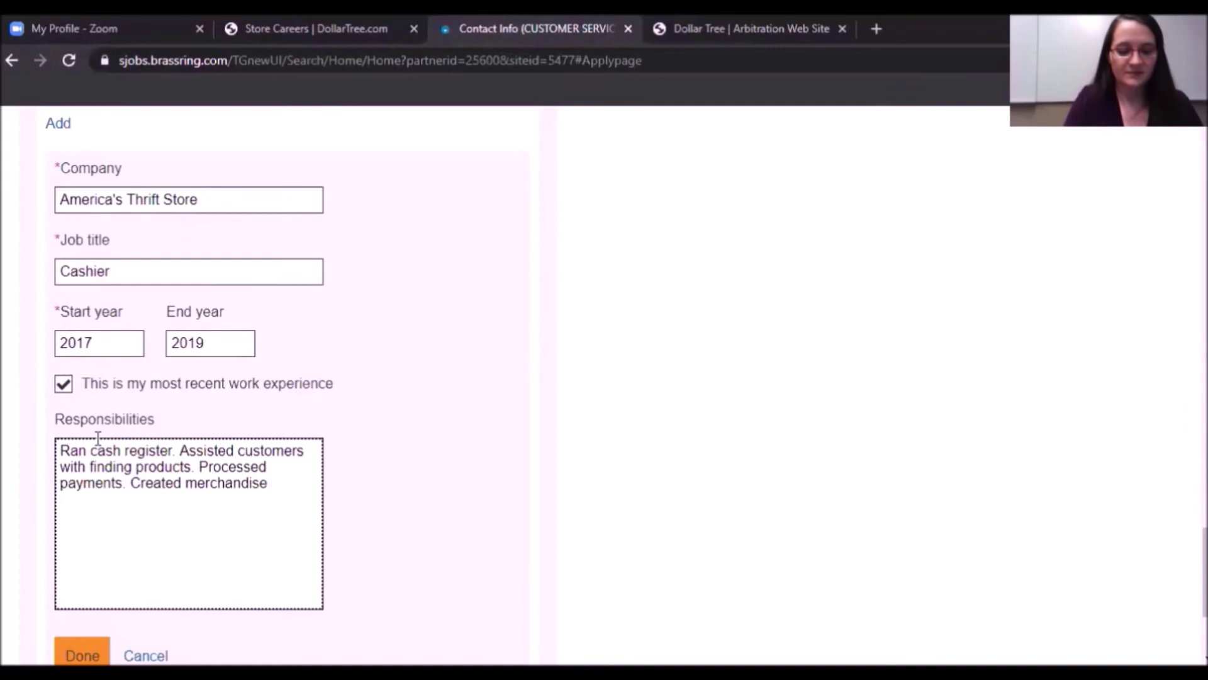
text( displays.)
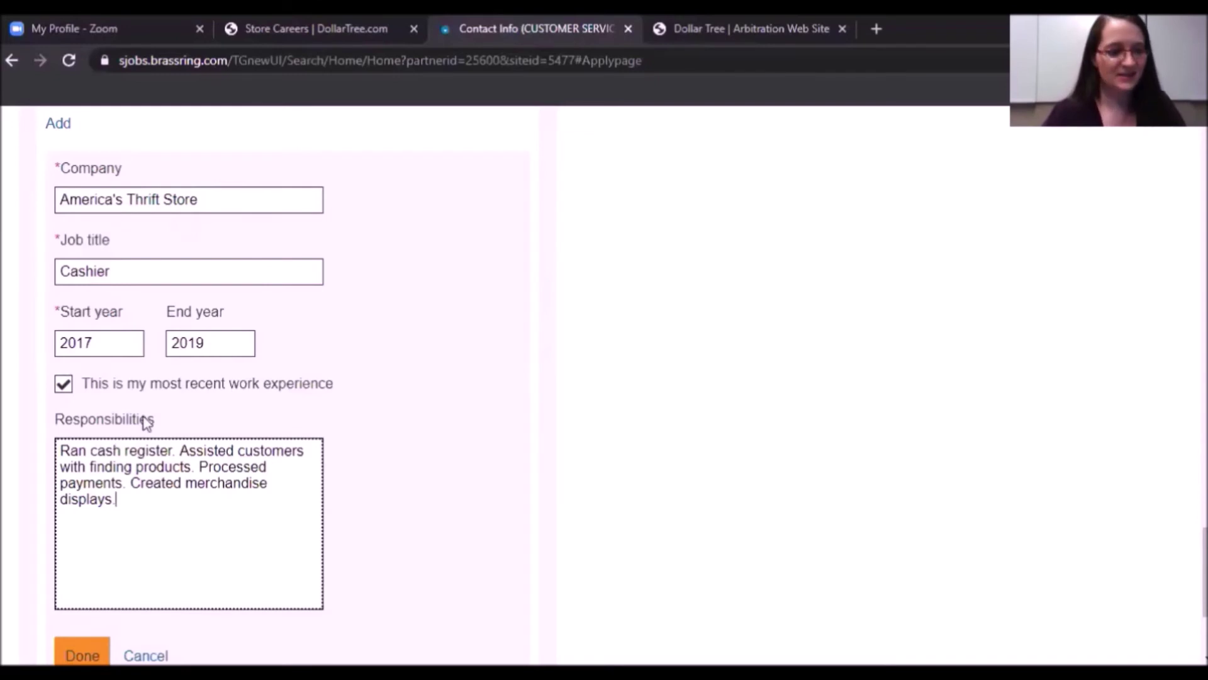
click(82, 655)
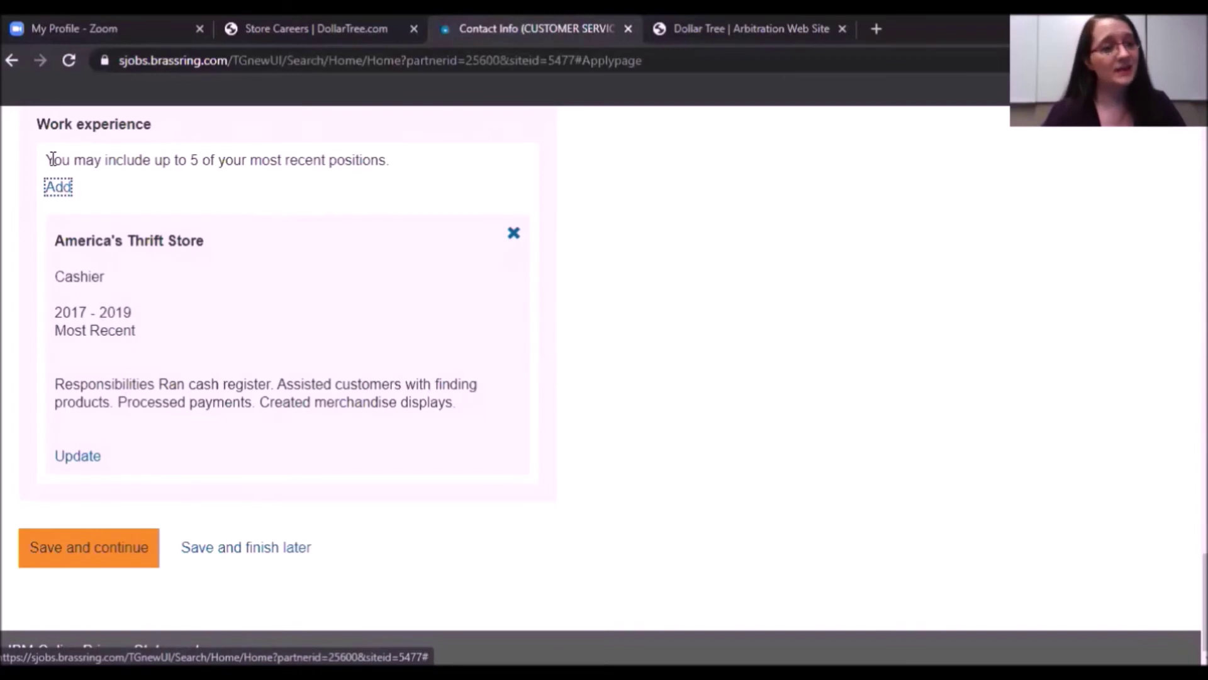
Open a blank form for a second work-experience position.
drag(53, 160, 396, 167)
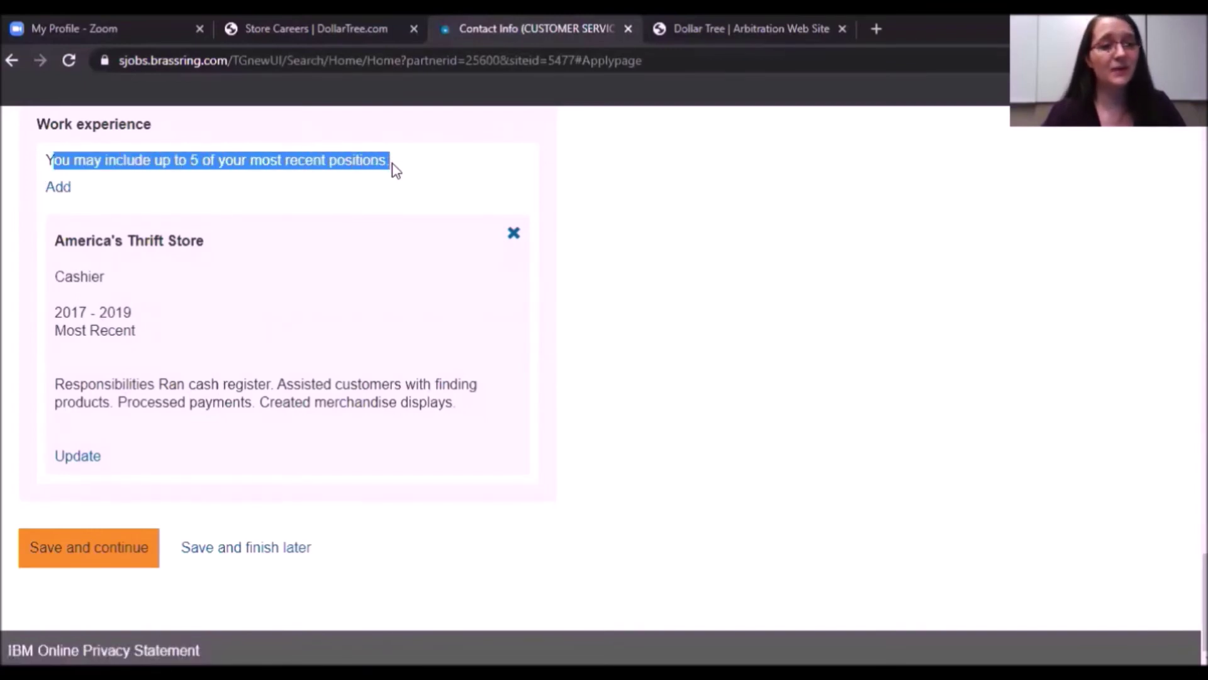
click(14, 224)
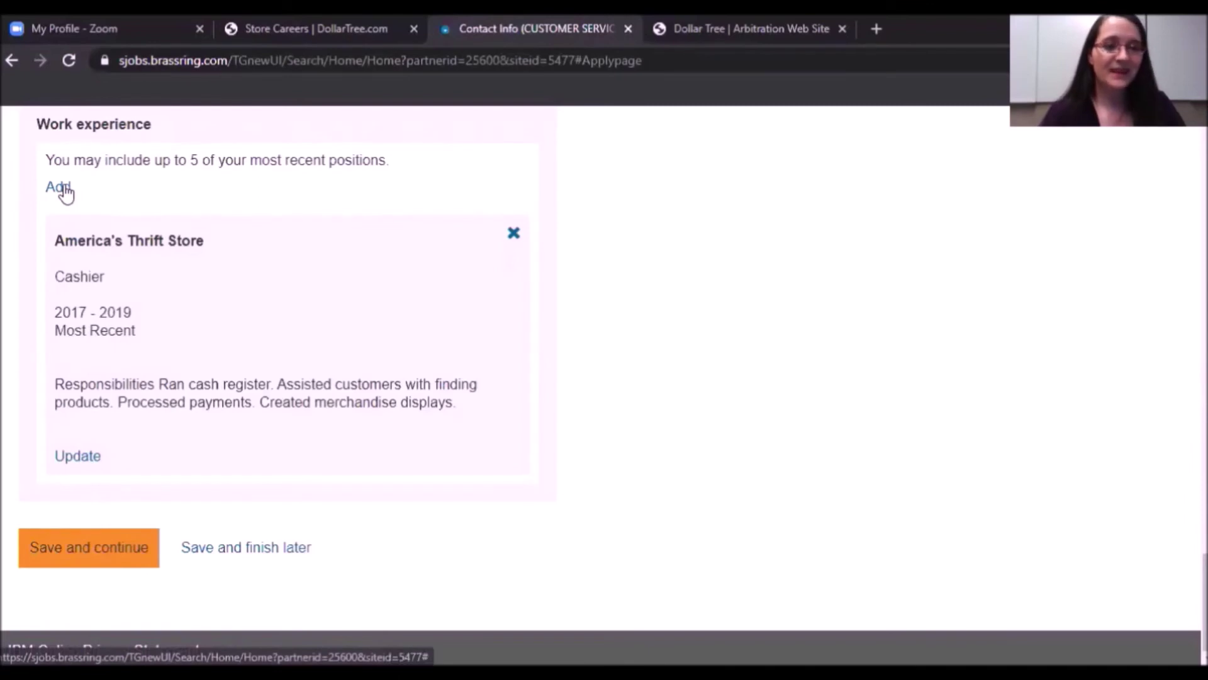
click(65, 188)
Enter Goodwill, Sorter, 2016–2017 with sorting, unloading and pricing duties, and save it.
click(76, 206)
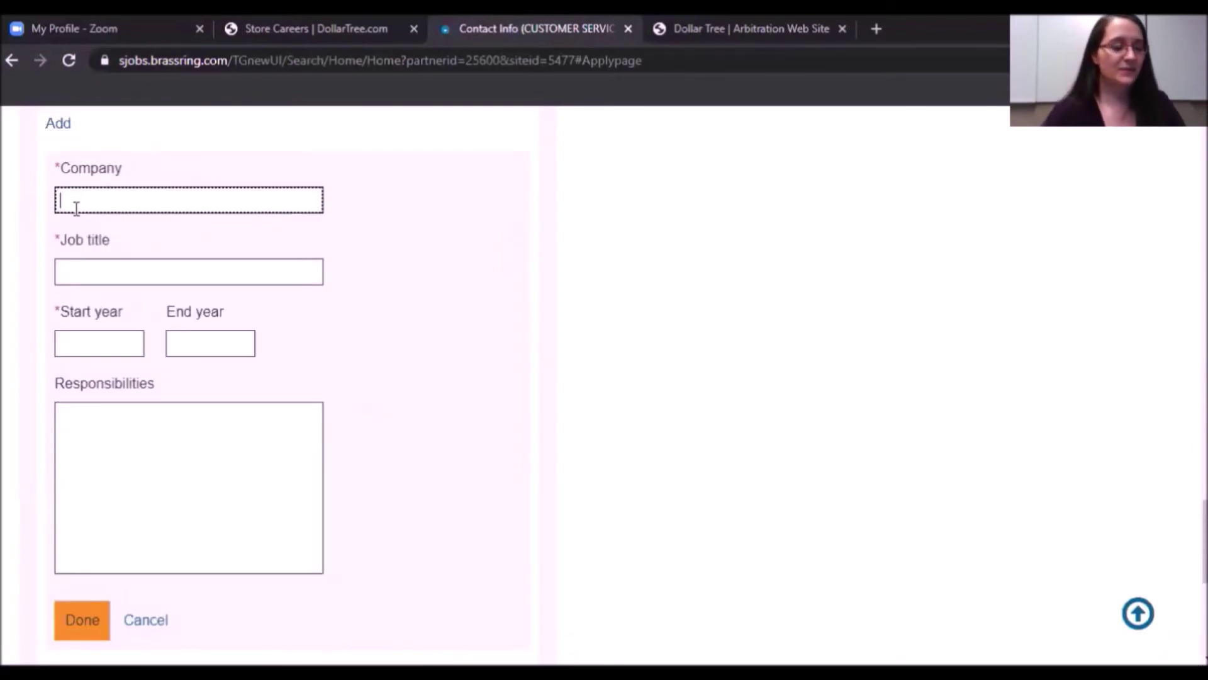
text(Goodwill)
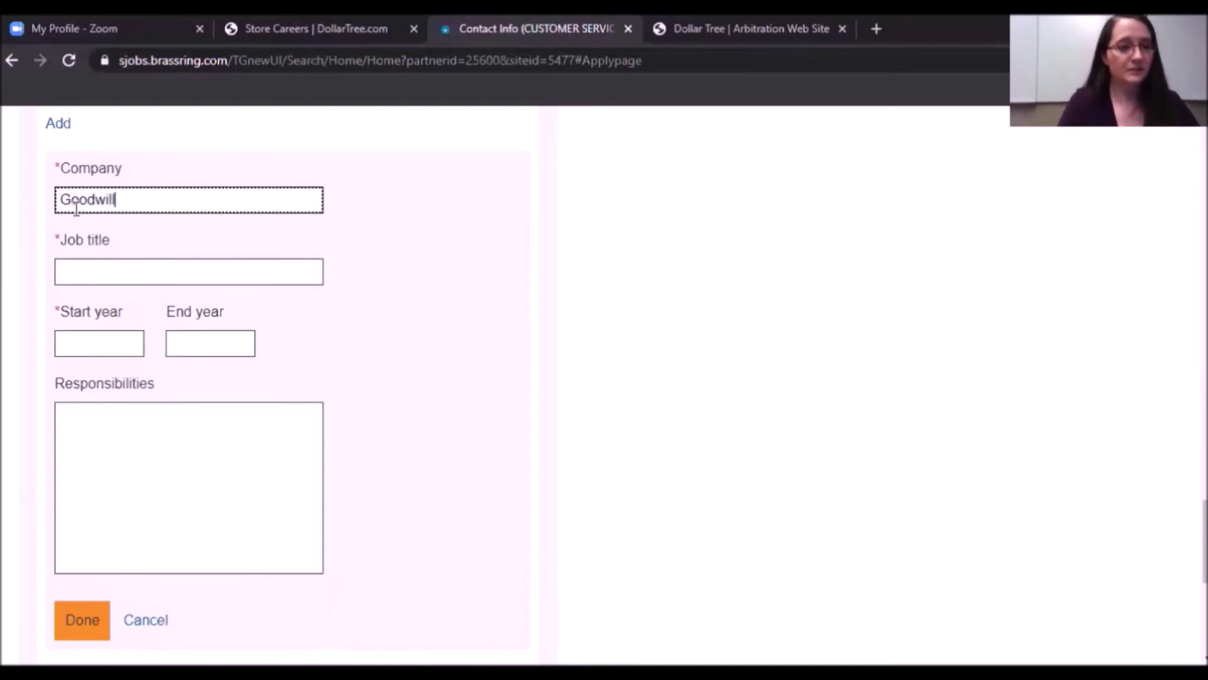
click(80, 273)
text(Sorter)
click(84, 344)
text(2016)
click(199, 344)
text(2017)
click(95, 434)
text(Sorted)
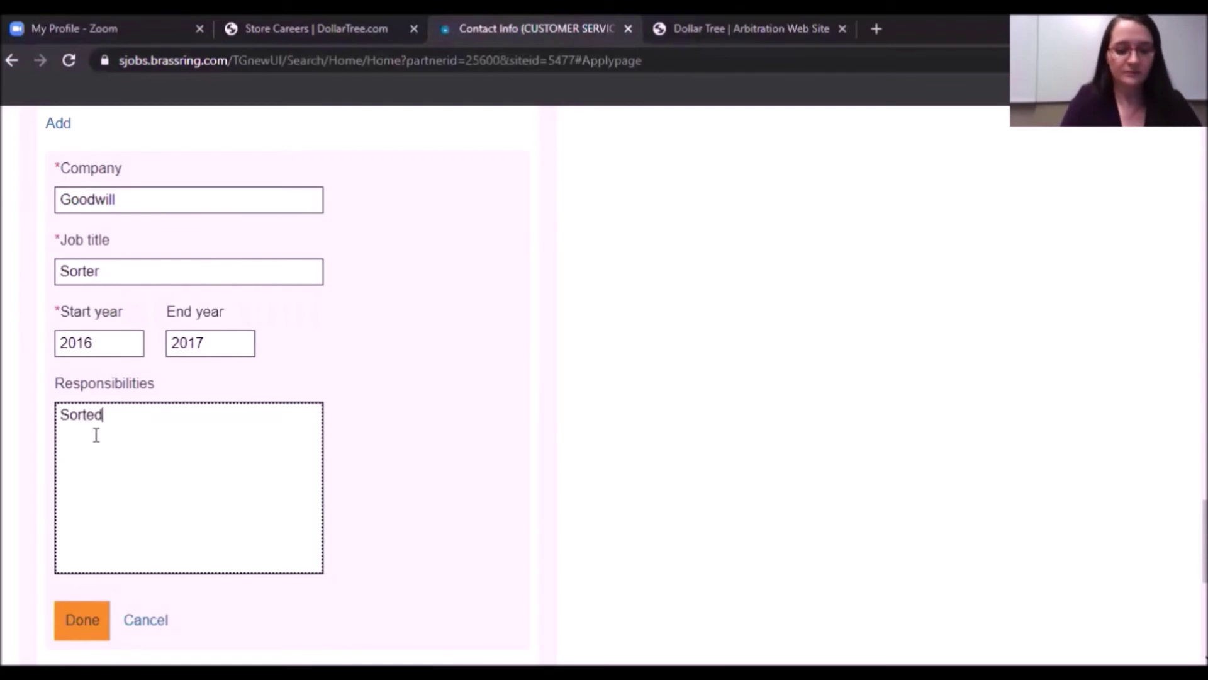
text( donations as they came in. Unloade)
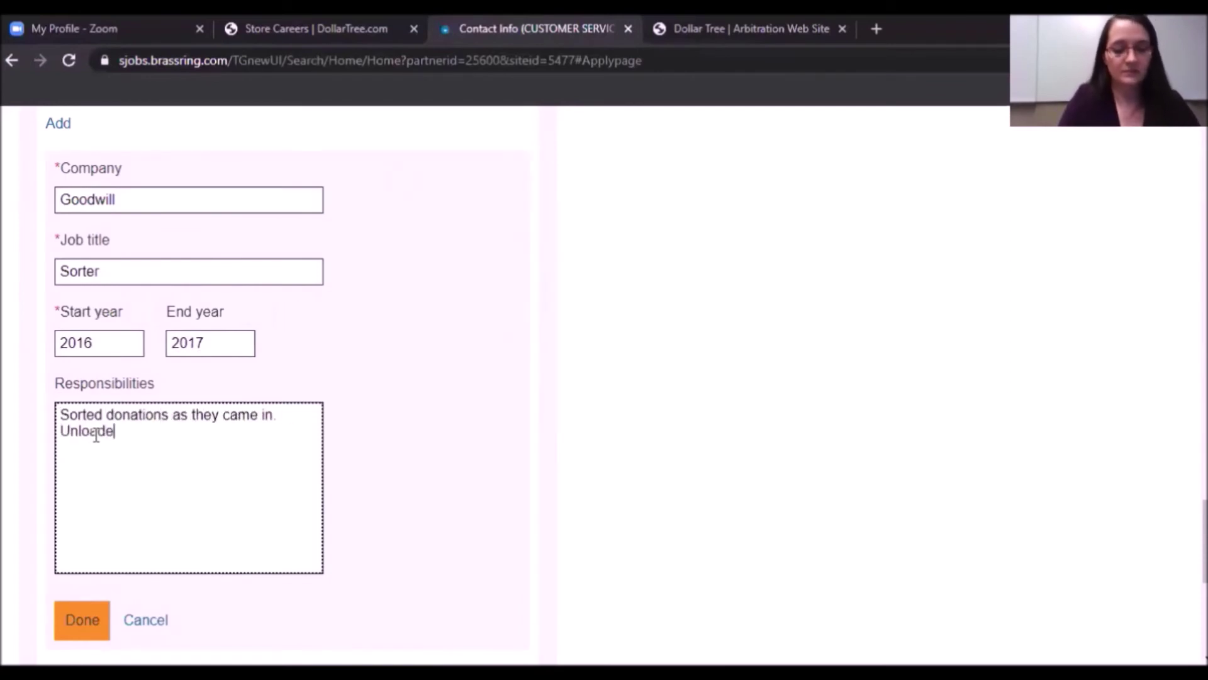
text(d trucks of merchandise. Priced items for sale.)
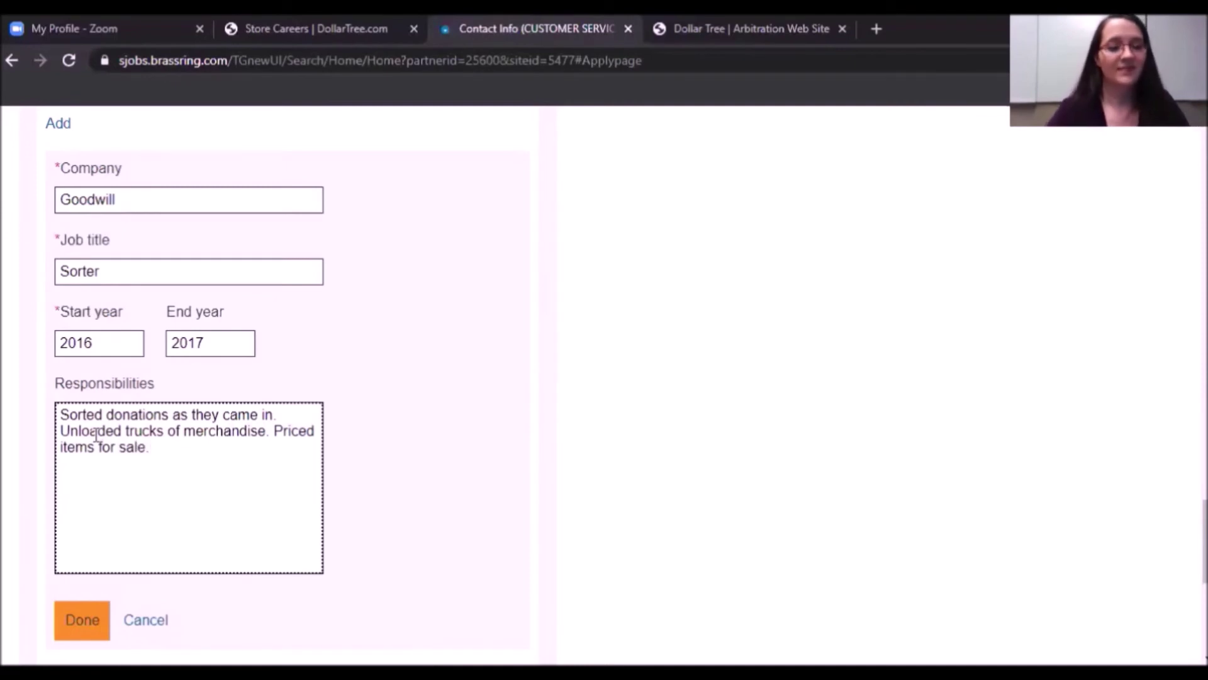
click(82, 623)
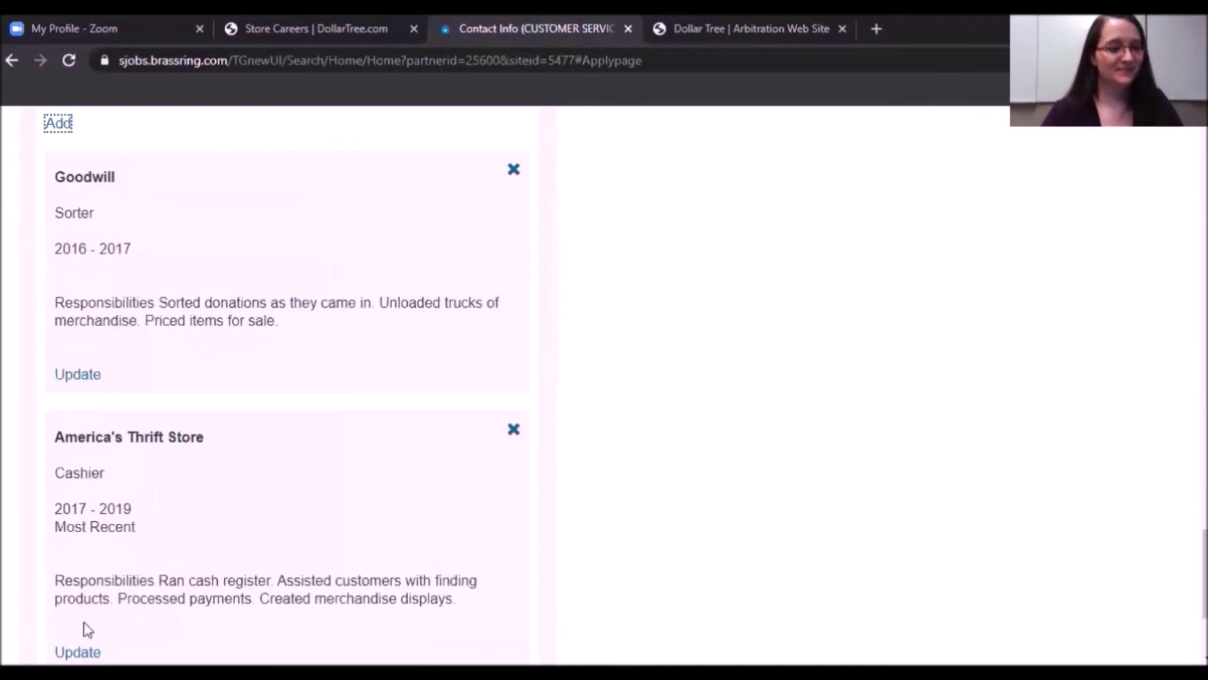
scroll(604, 378, down, 3)
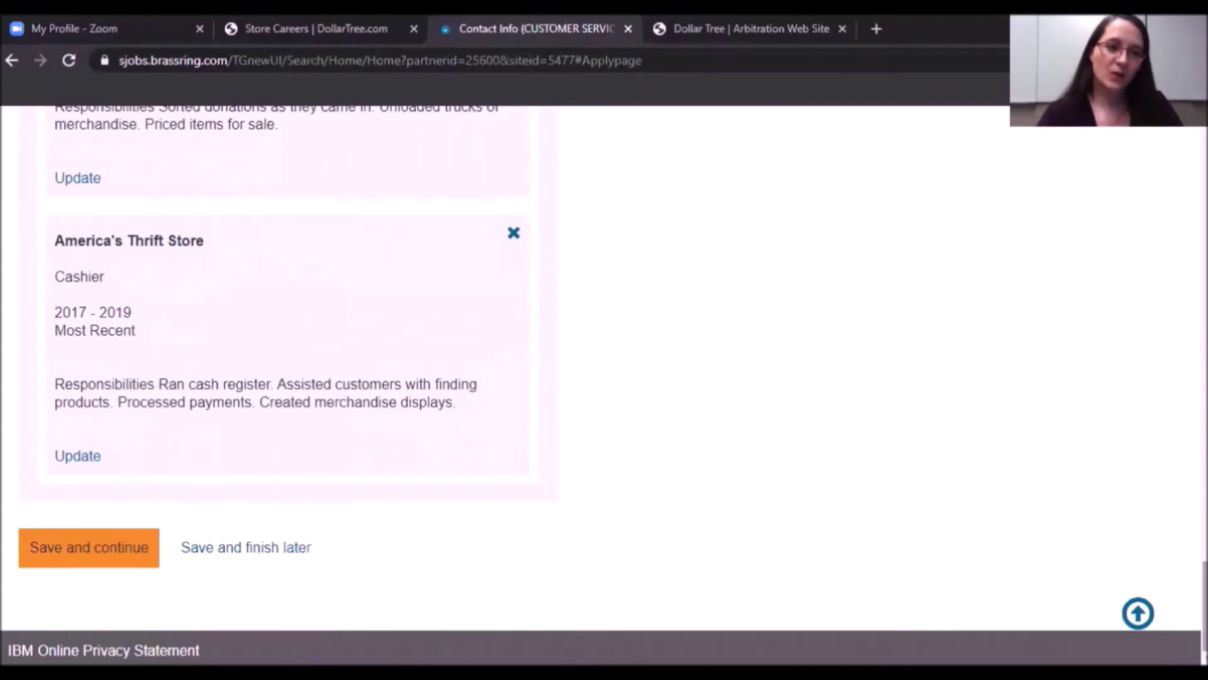
Save the work experience and continue past the WOTC explanation and tax credit notice.
click(115, 562)
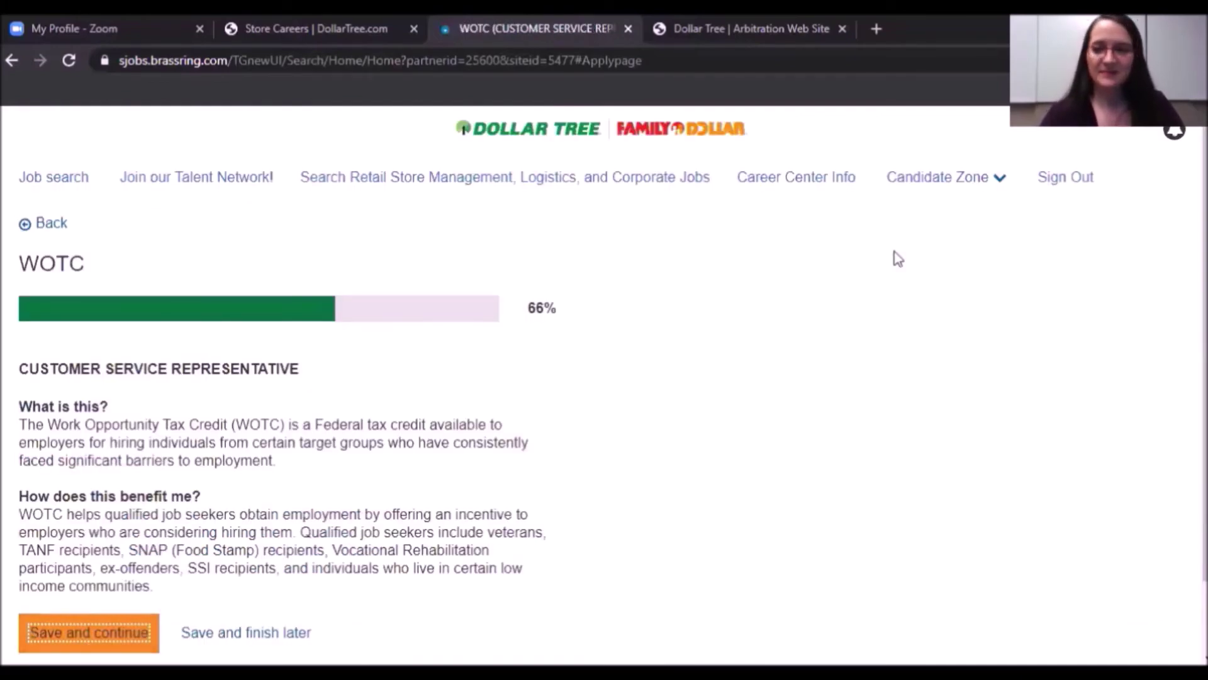
scroll(898, 258, down, 2)
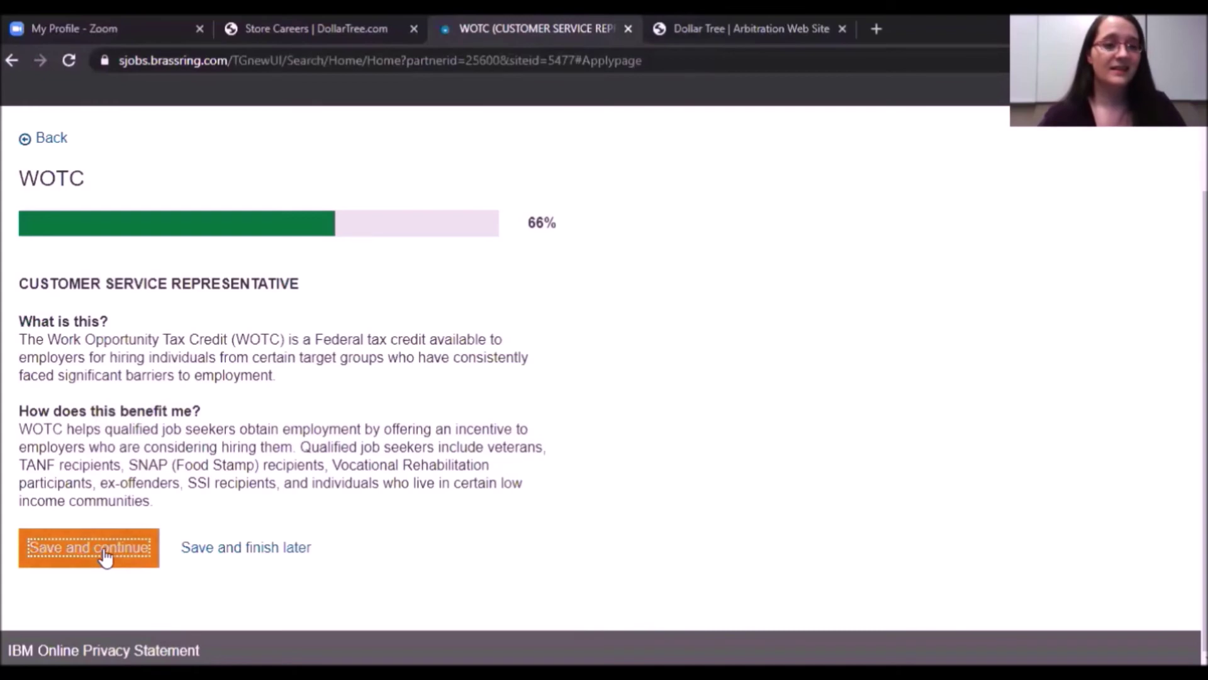
click(98, 550)
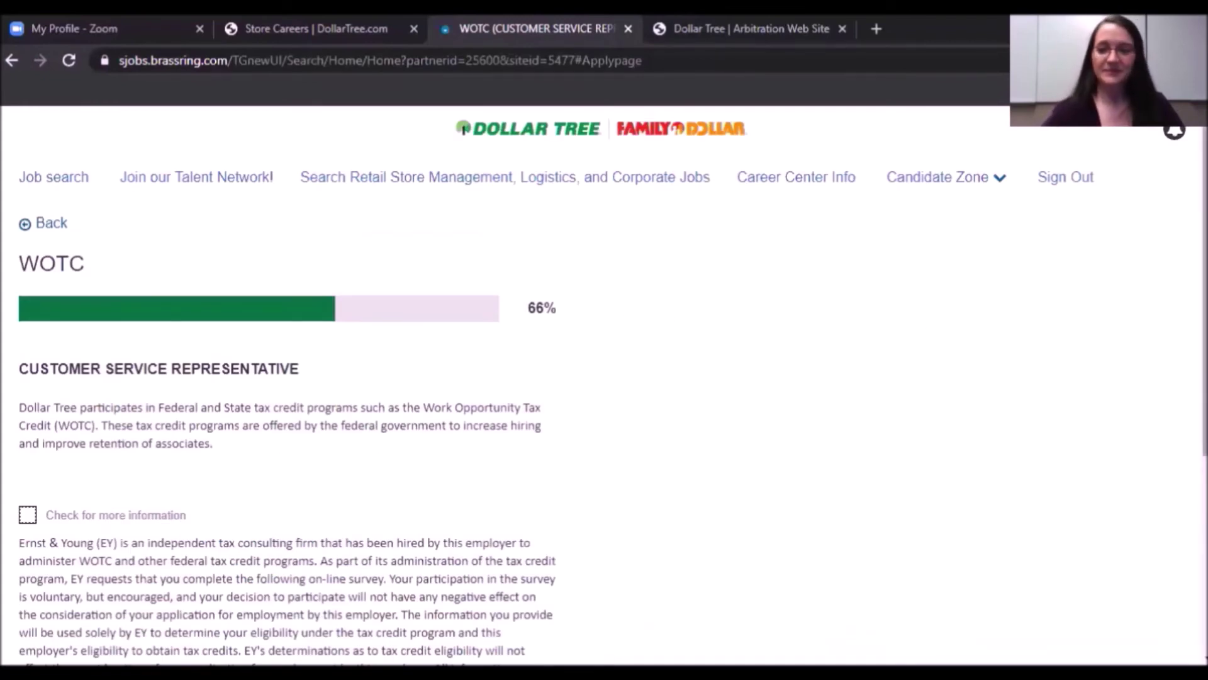
scroll(604, 384, down, 5)
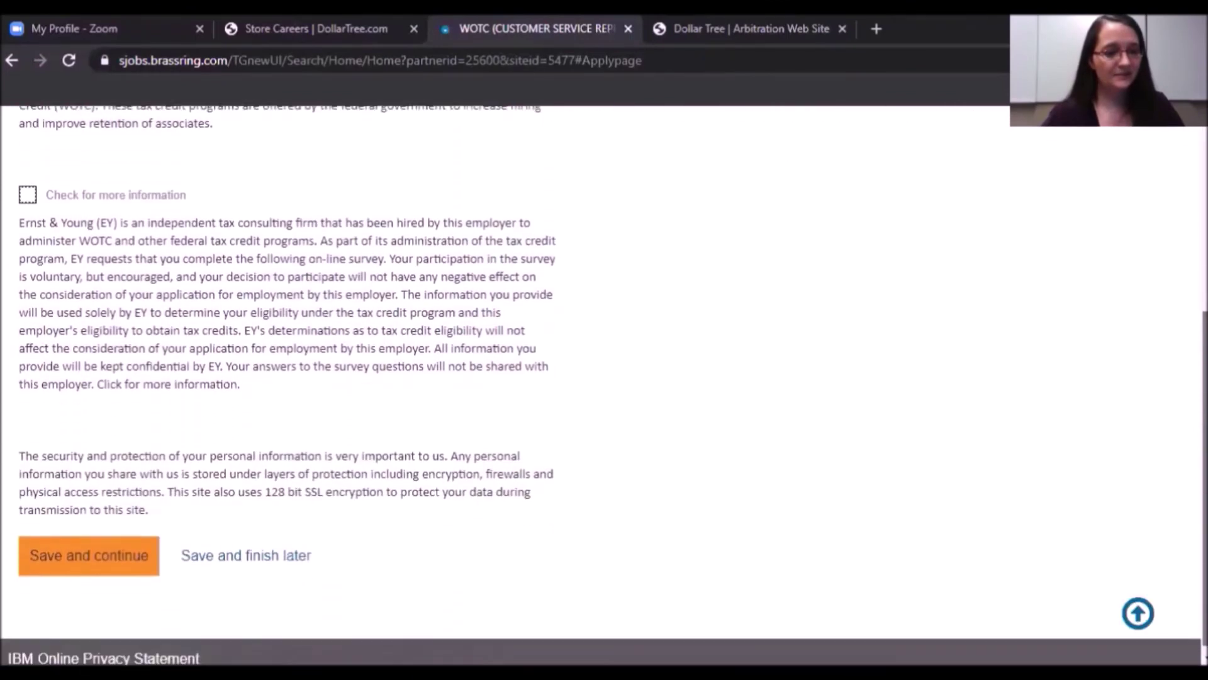
click(78, 554)
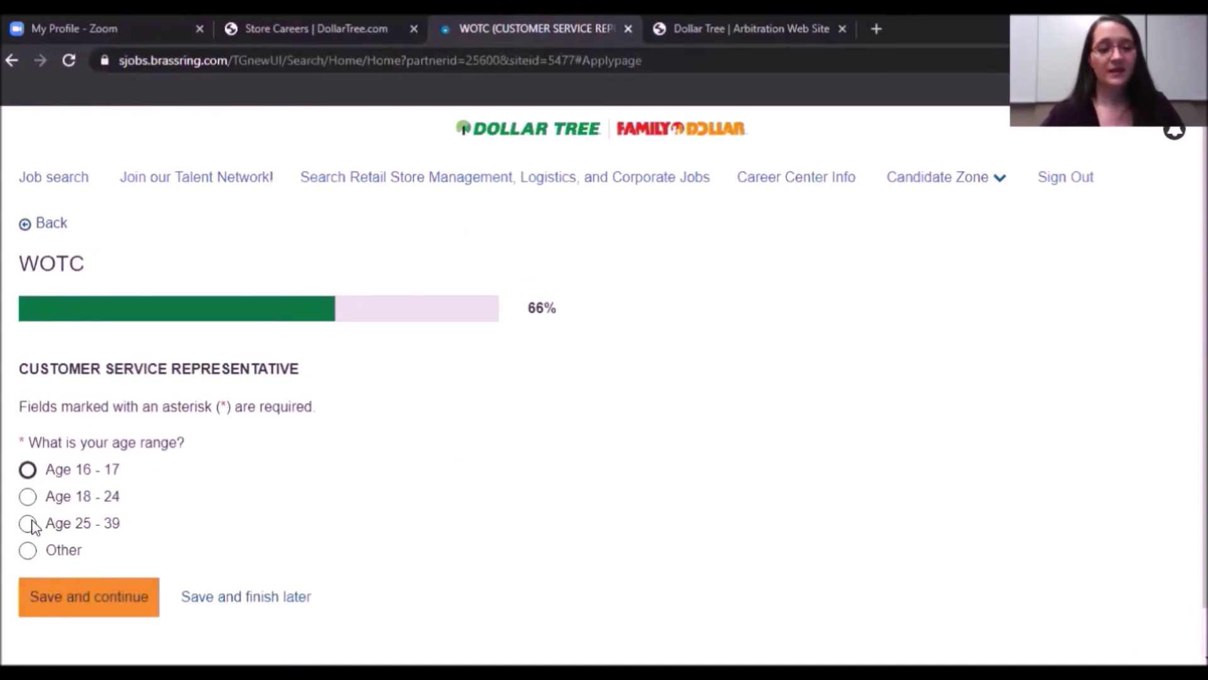
Choose Other for age range and answer No to the CBO referral and unemployment questions.
click(28, 553)
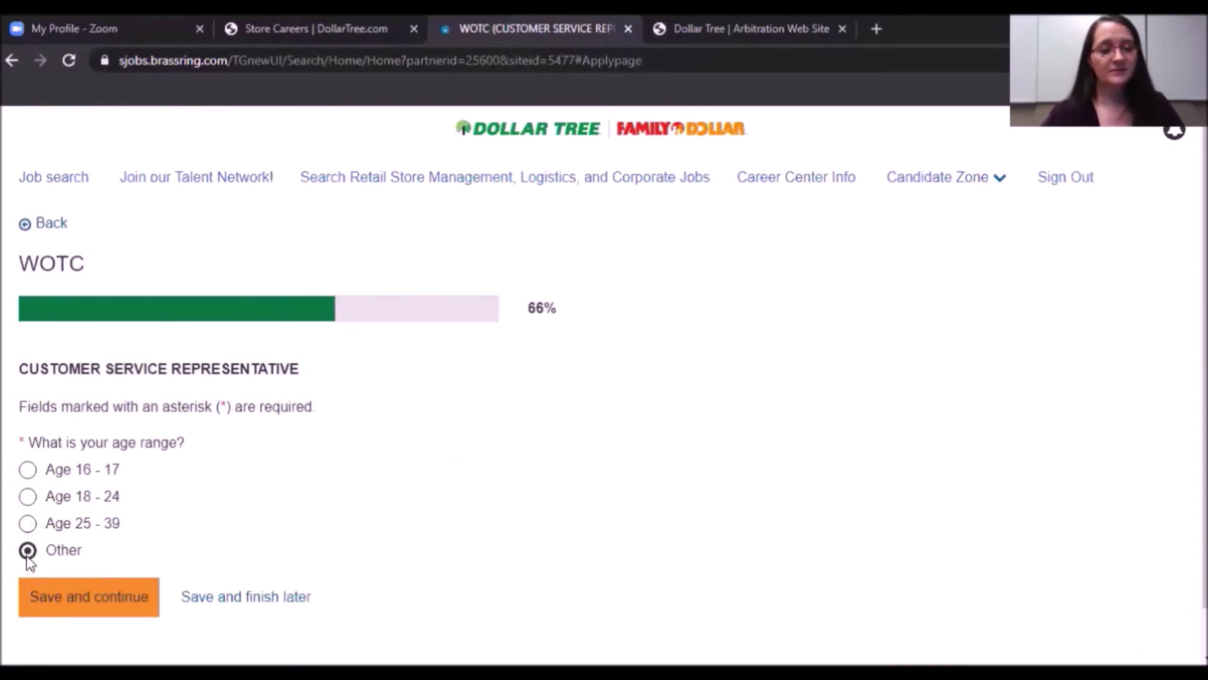
click(114, 610)
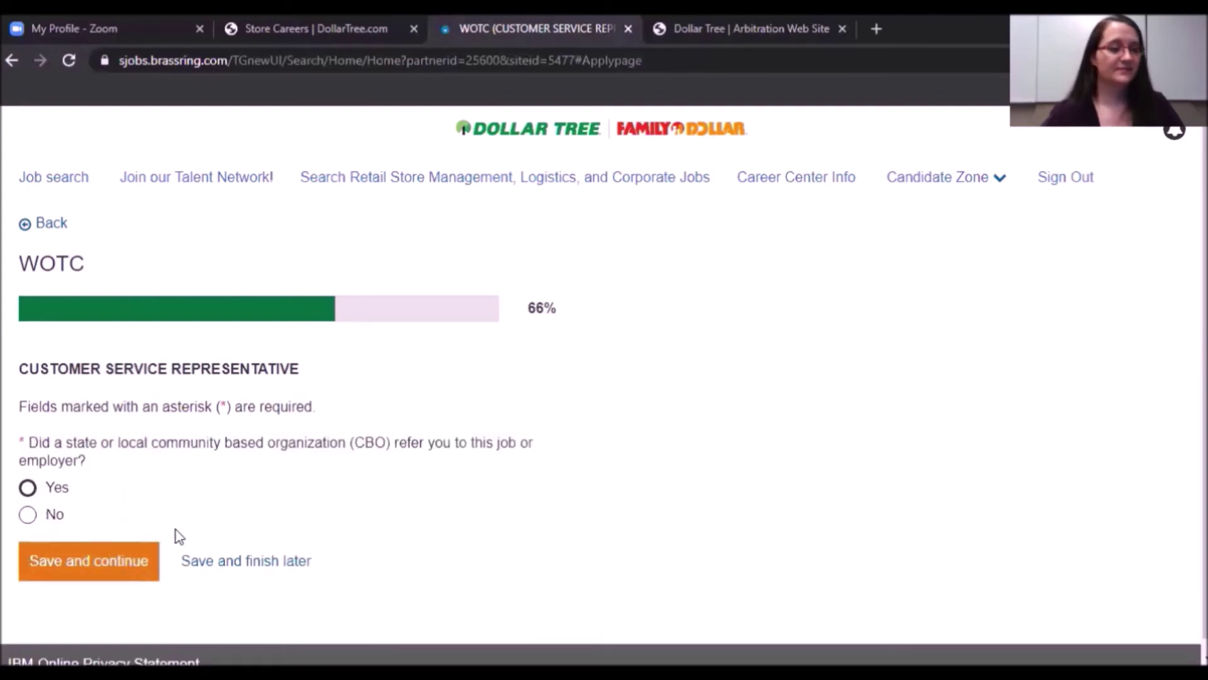
click(28, 489)
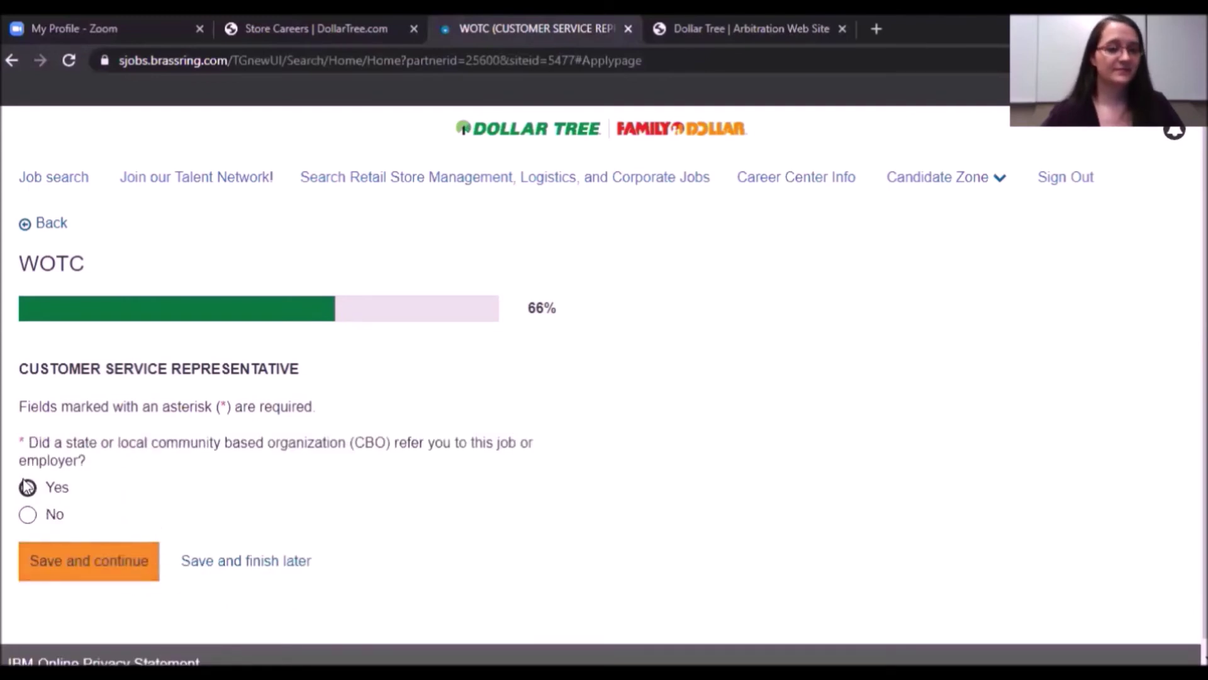
click(29, 518)
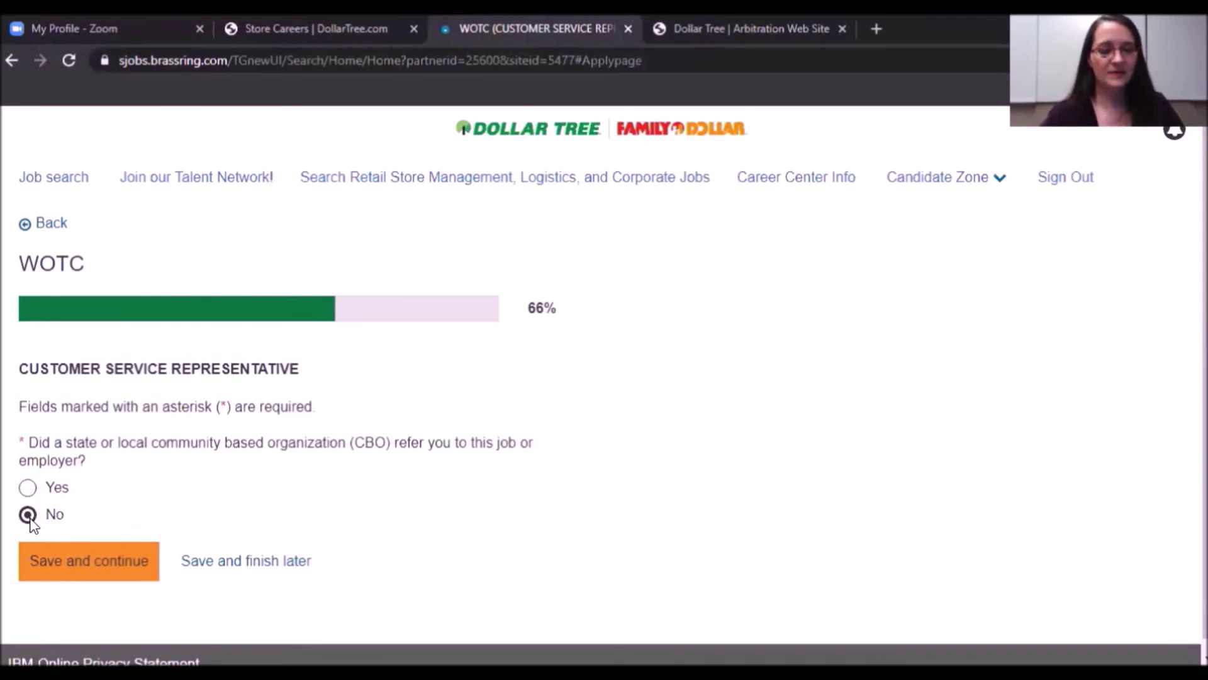
click(97, 573)
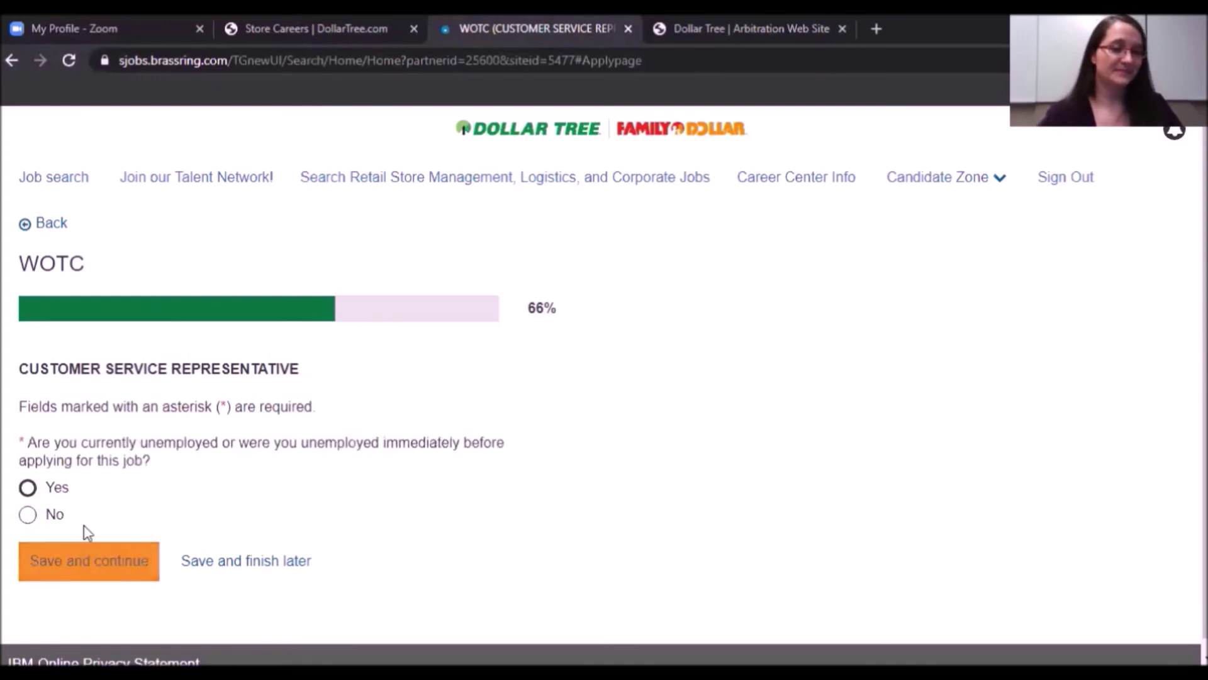
click(28, 516)
click(86, 570)
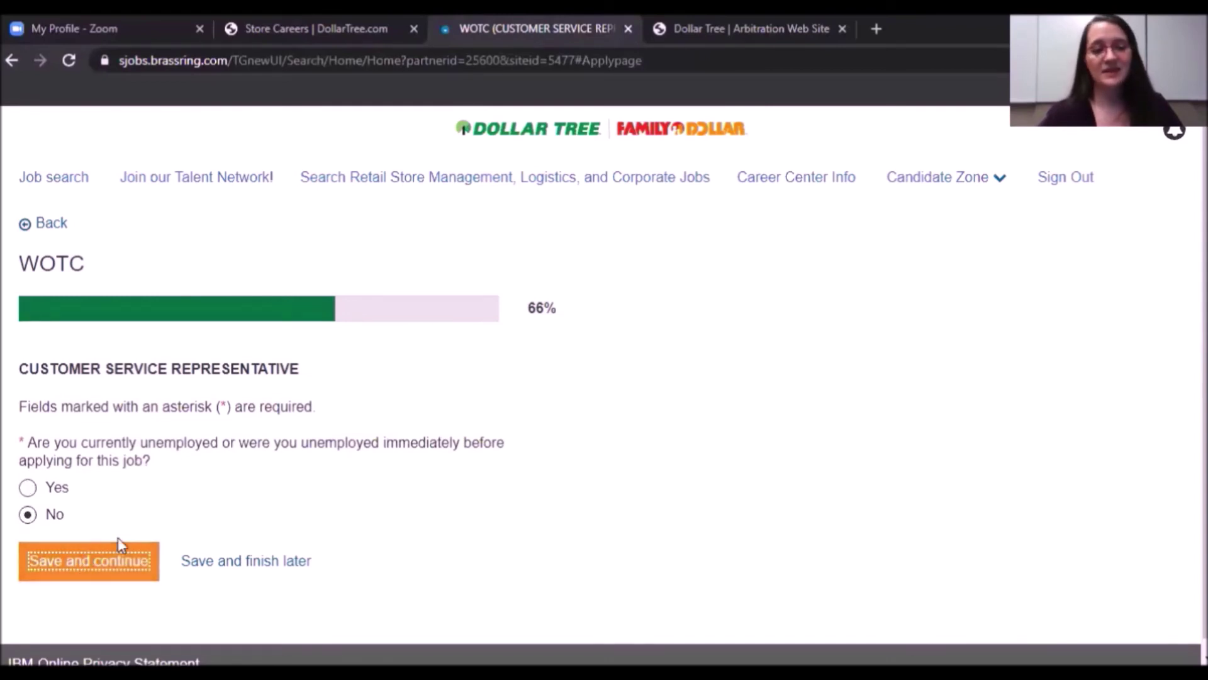
Answer No to government assistance in the last 10 years and past 2 years.
scroll(123, 442, down, 3)
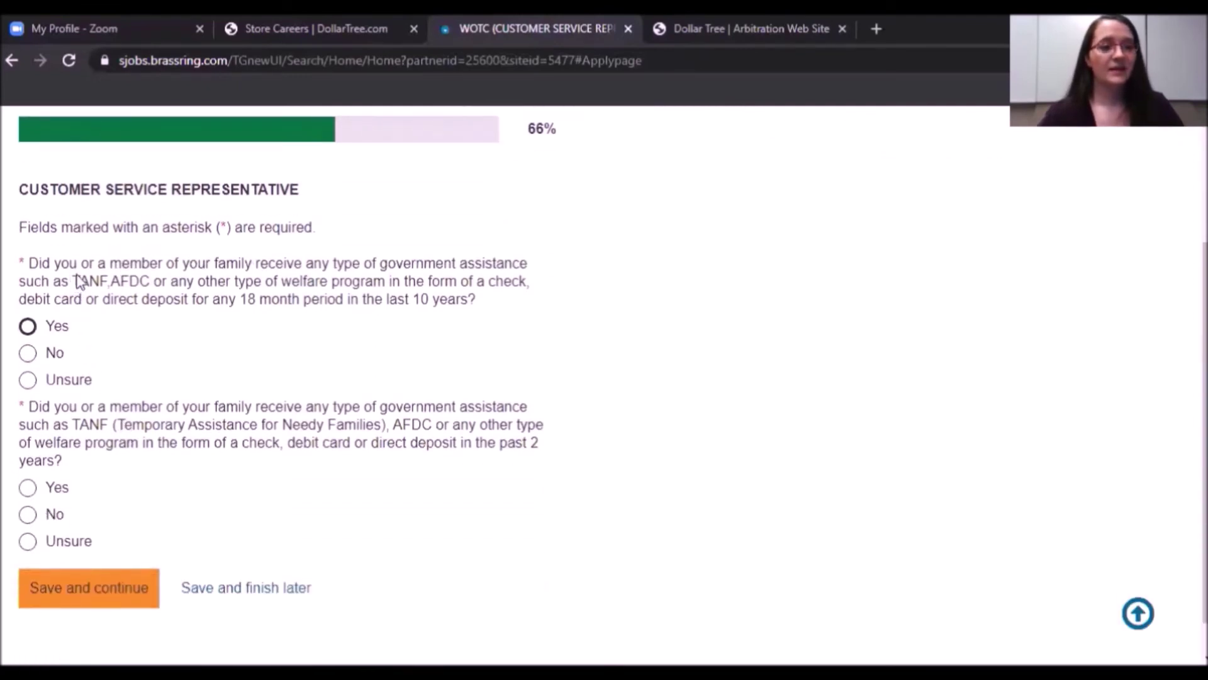
drag(78, 281, 169, 284)
click(77, 283)
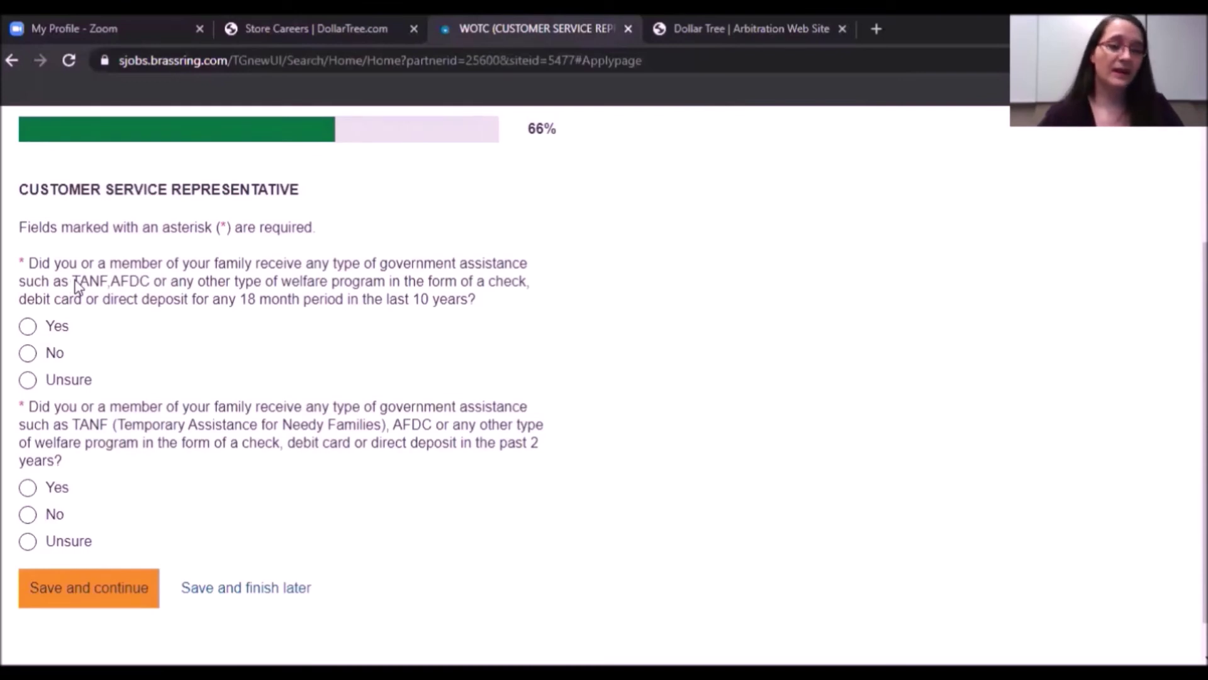
click(29, 354)
click(29, 514)
click(123, 588)
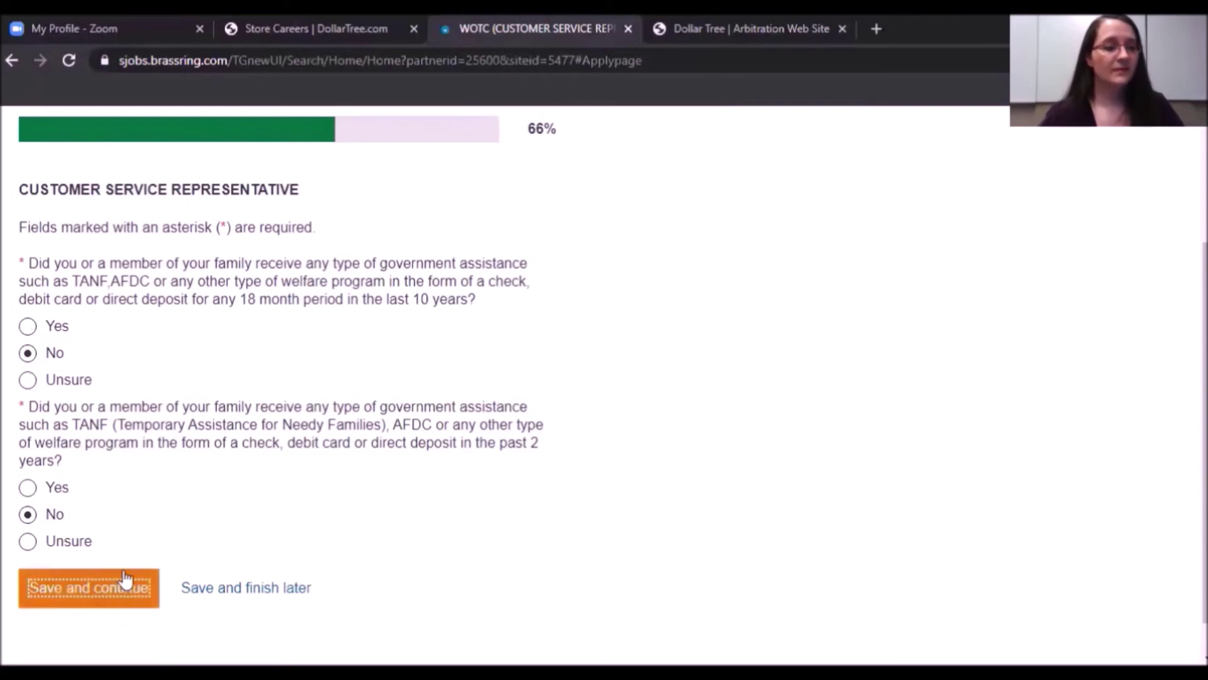
scroll(252, 404, down, 1)
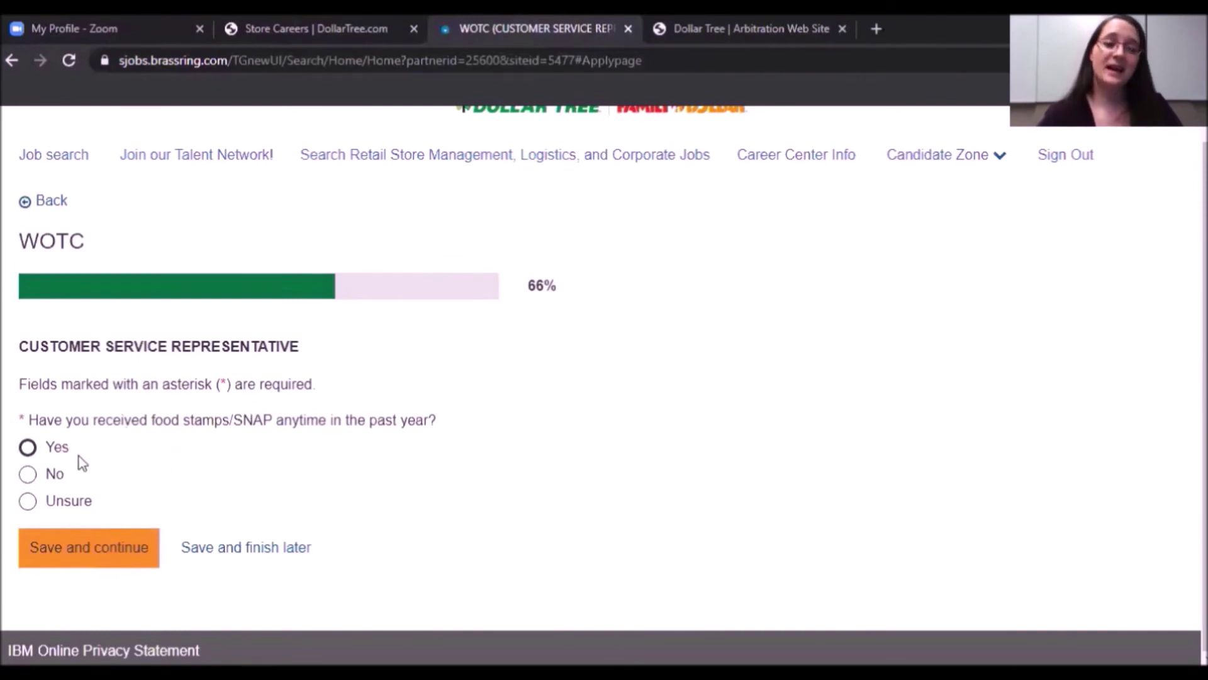
Answer No to all four food stamps/SNAP questions, for self and family.
click(30, 473)
click(101, 556)
scroll(81, 441, down, 1)
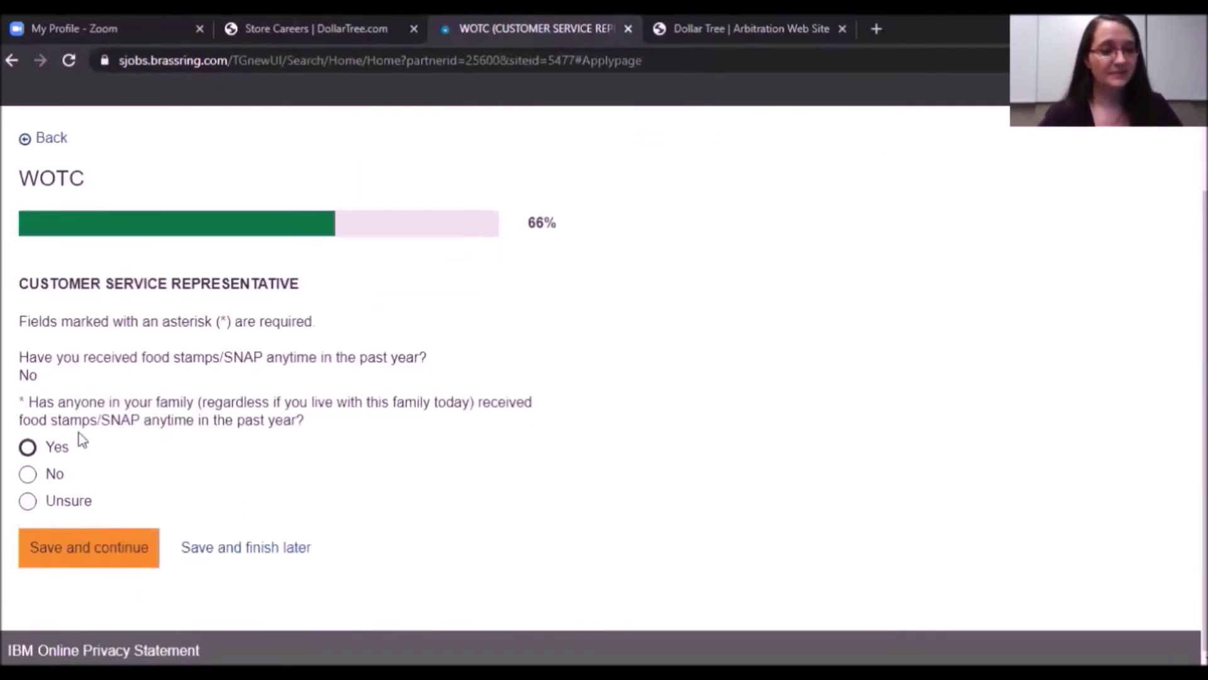
click(27, 473)
click(93, 547)
scroll(255, 466, down, 2)
click(29, 473)
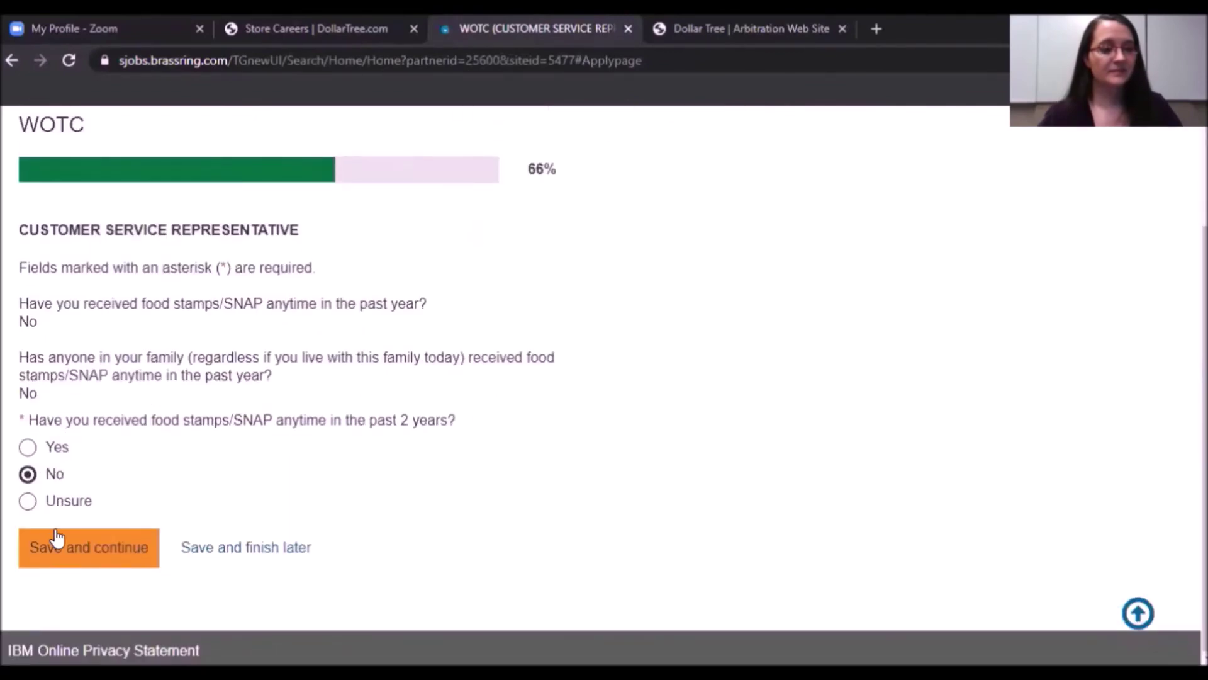
click(56, 539)
scroll(237, 428, down, 3)
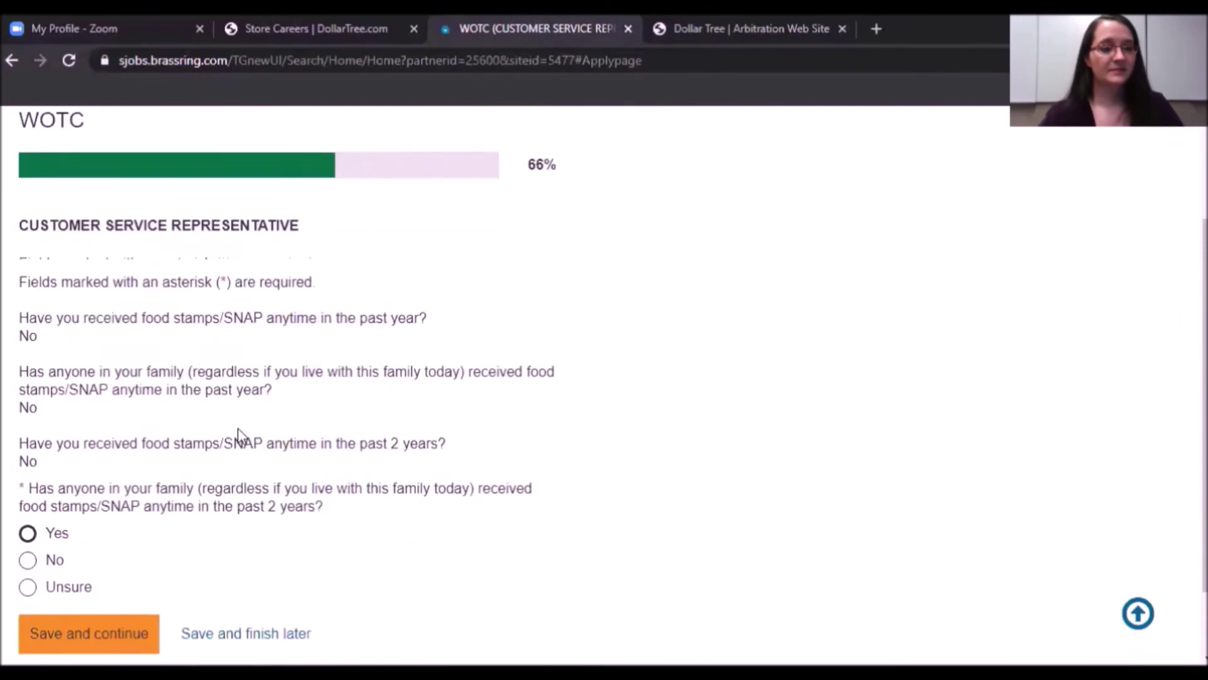
click(27, 474)
click(73, 550)
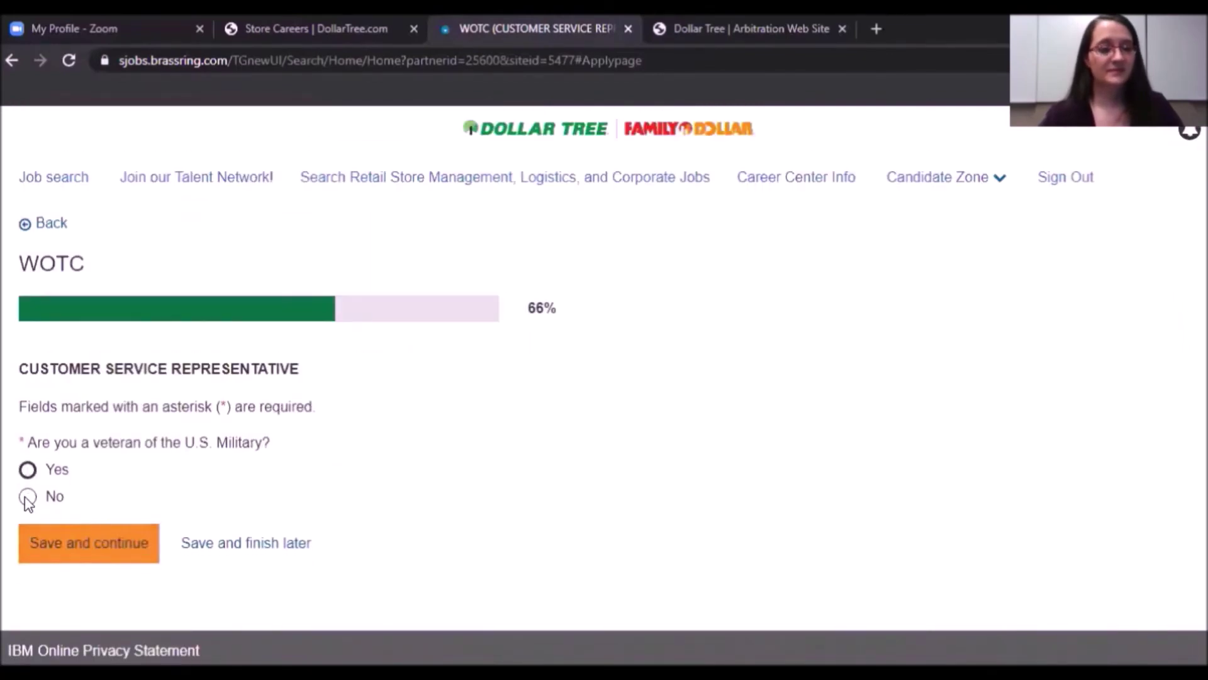
Answer No to the veteran, disability assistance and SSI questions and submit the WOTC survey.
click(26, 496)
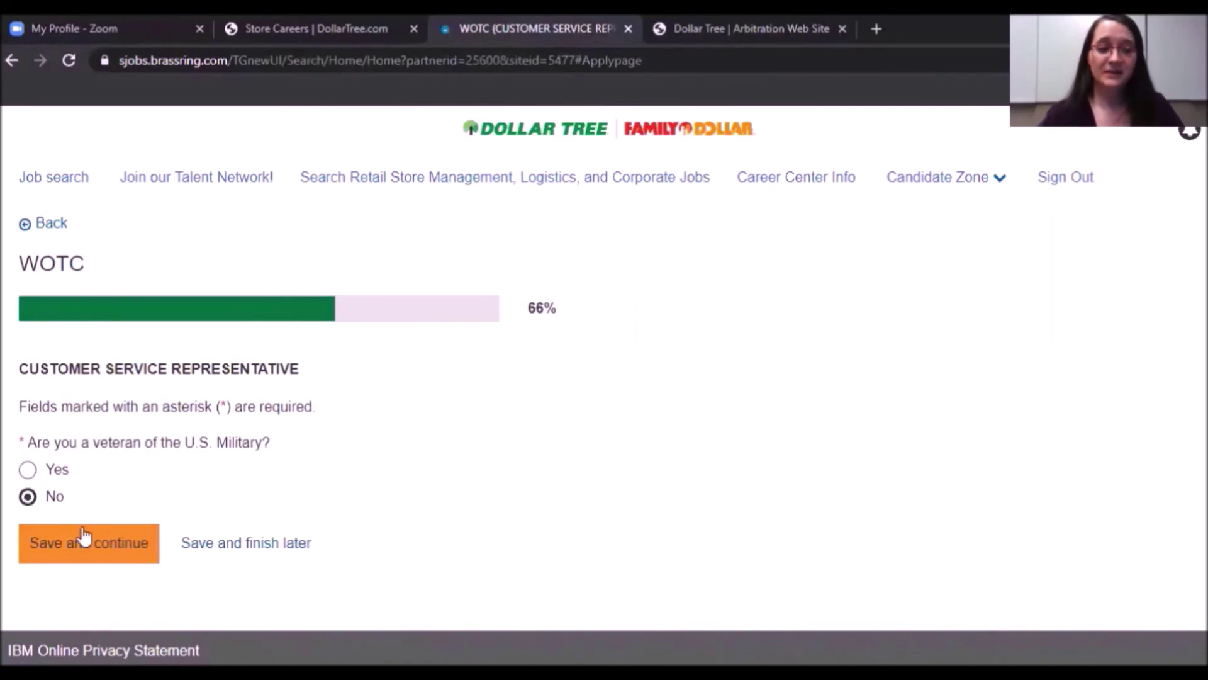
click(108, 550)
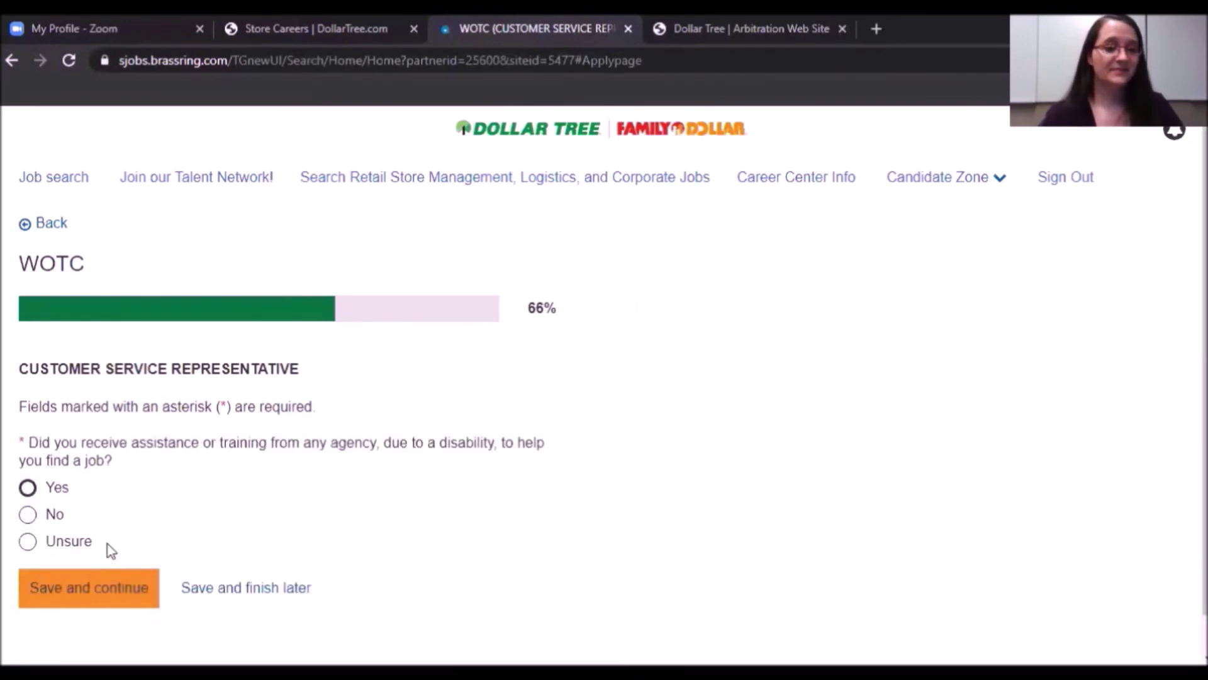
click(28, 516)
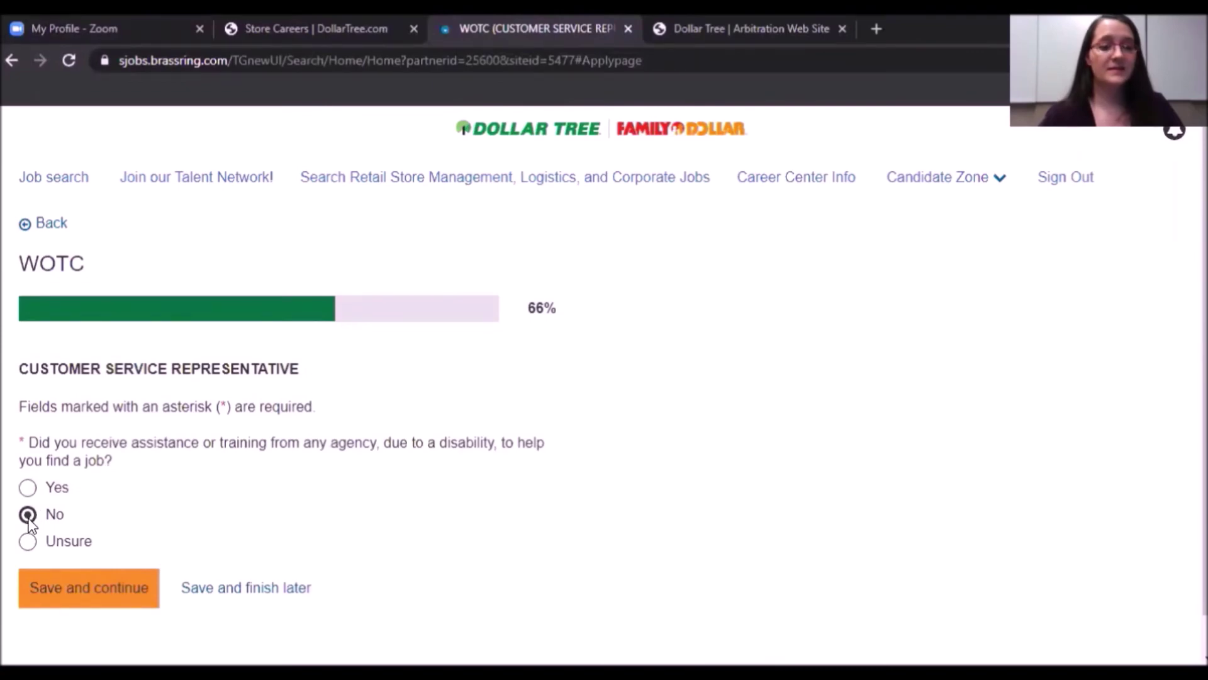
click(82, 590)
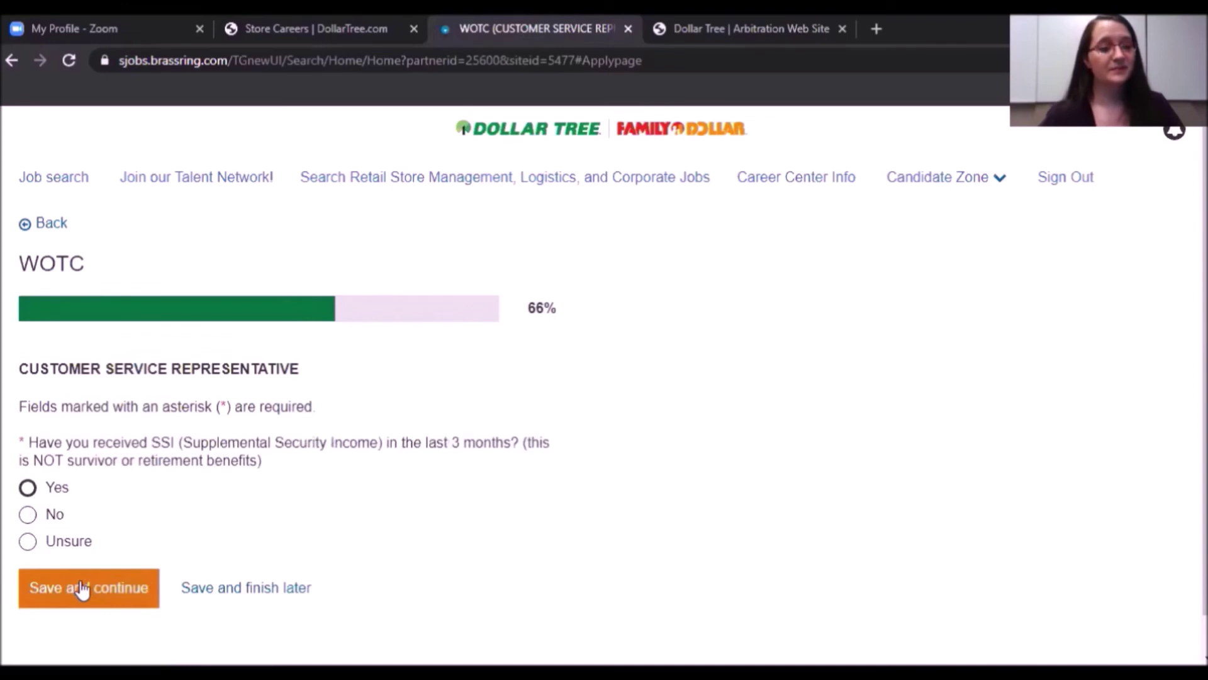
click(27, 514)
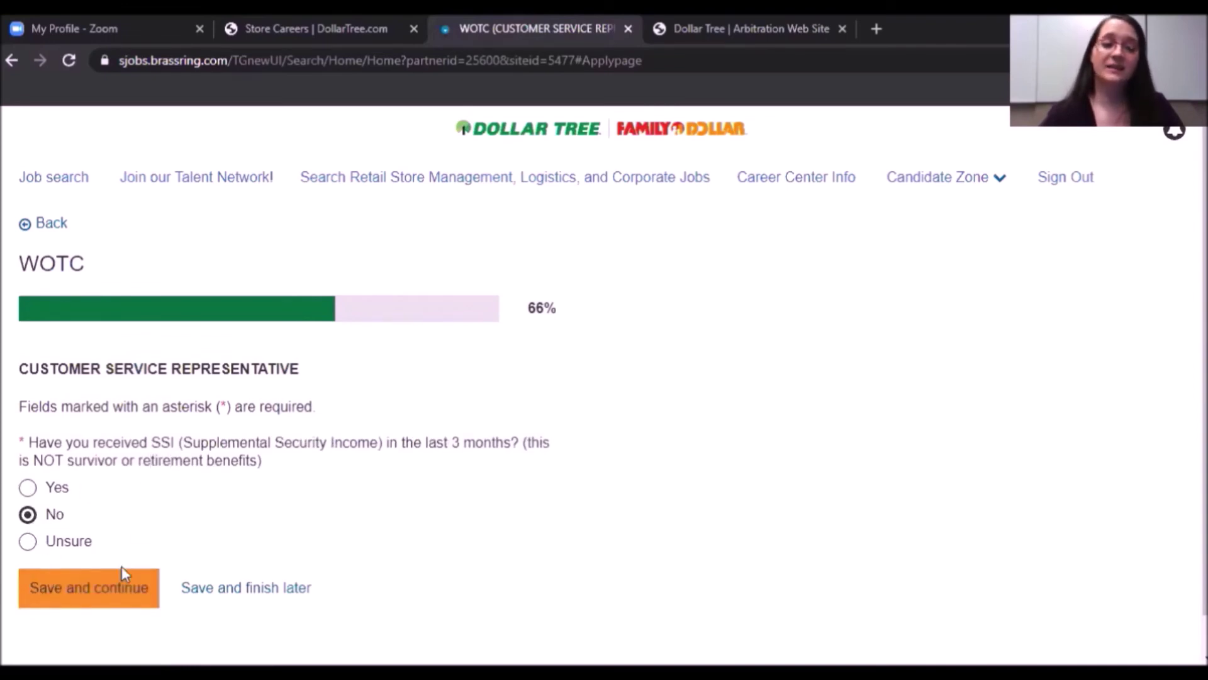
click(106, 598)
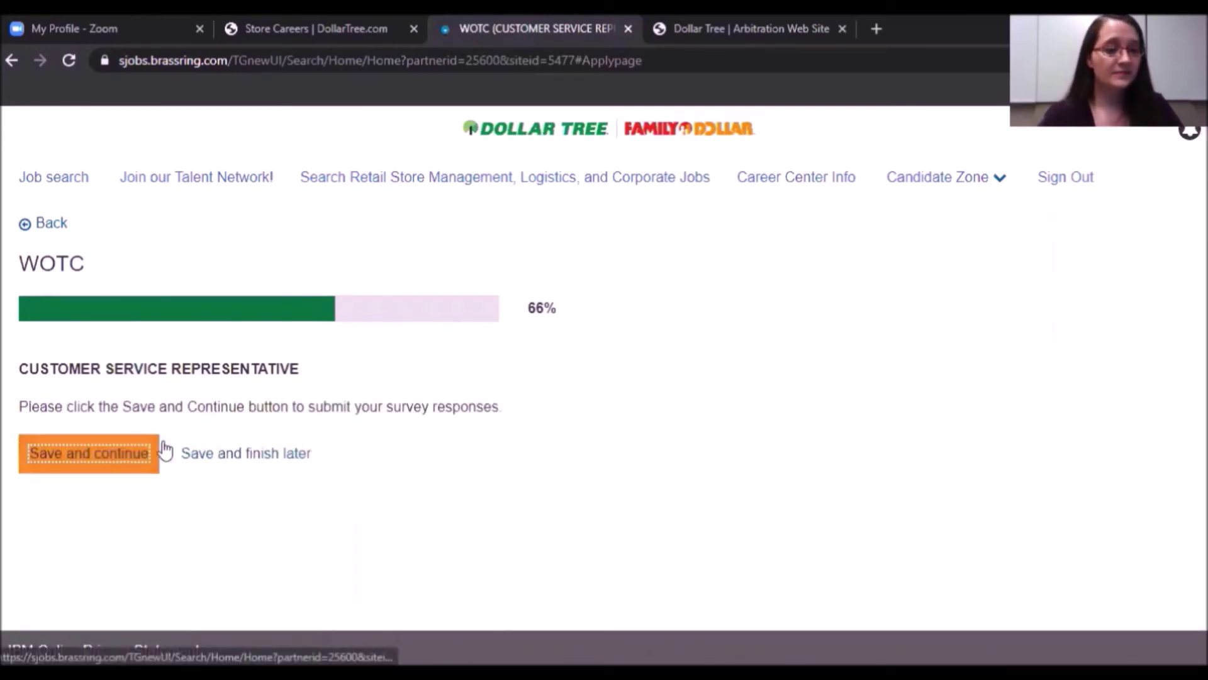
click(124, 460)
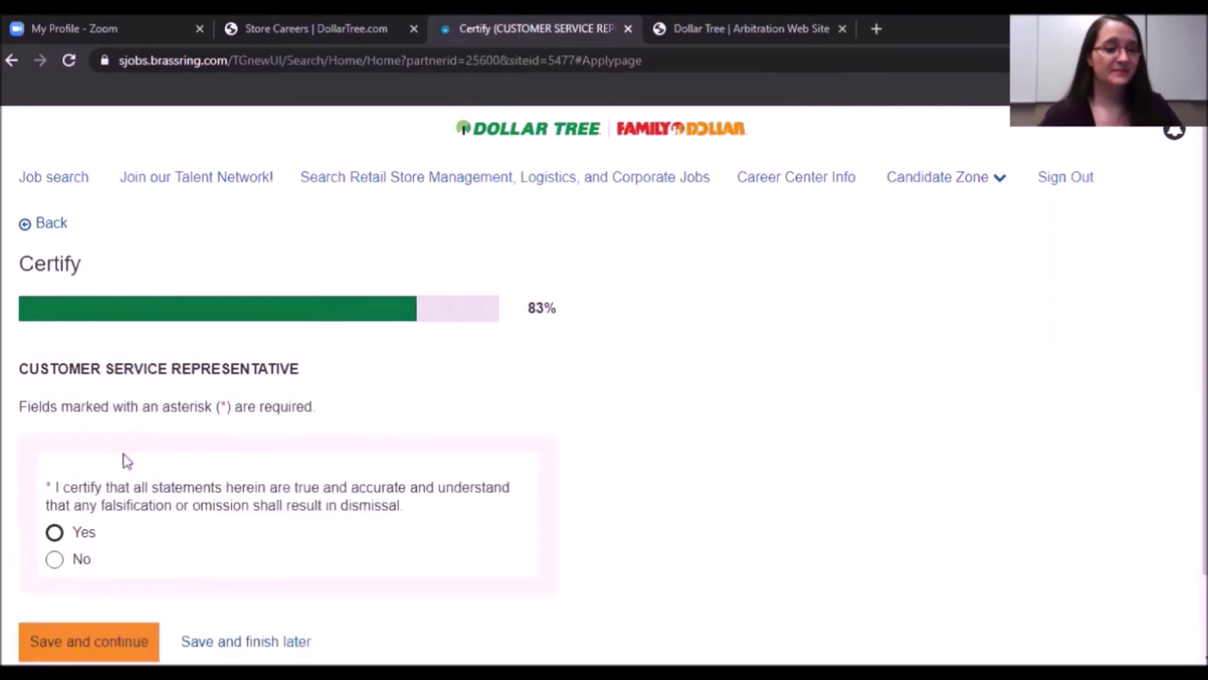
Certify Yes, sign with the applicant's name, and save the certification.
scroll(328, 450, down, 2)
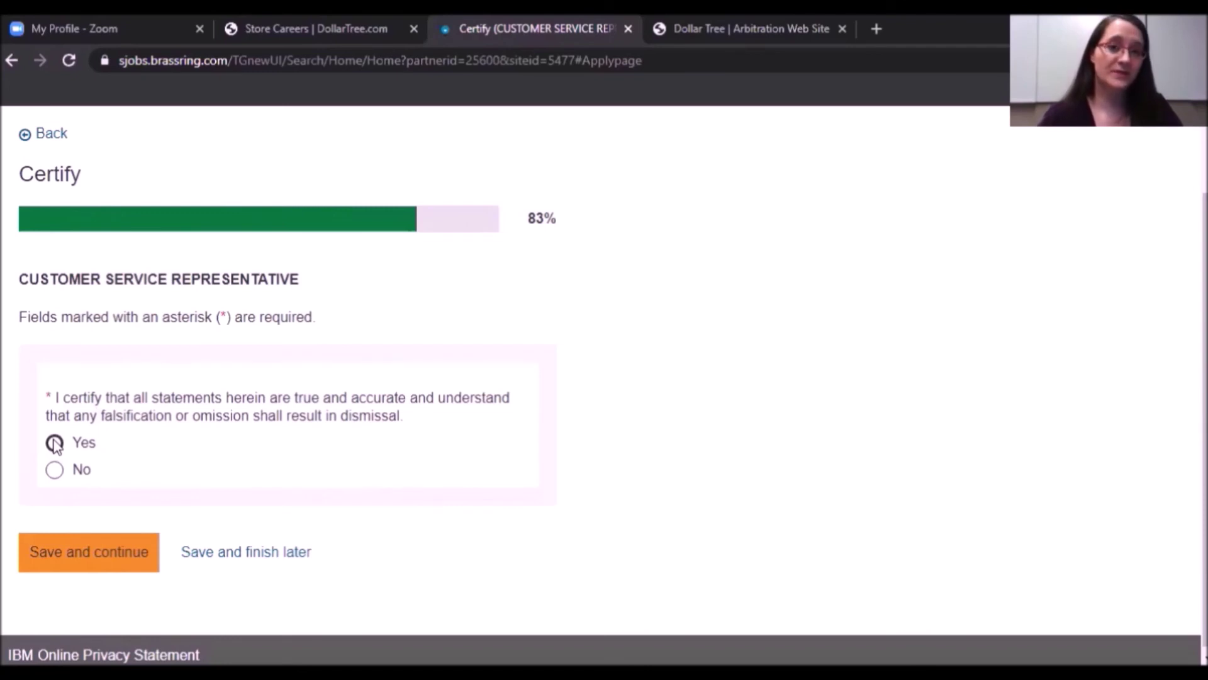
click(55, 444)
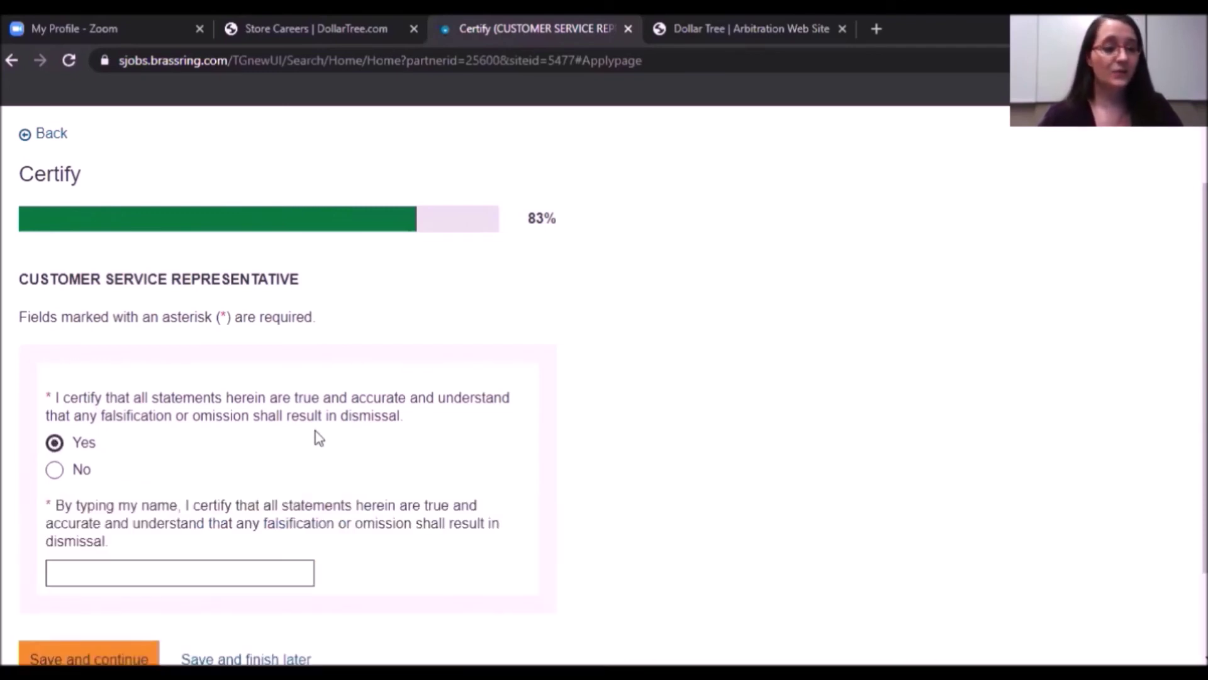
drag(347, 419, 403, 418)
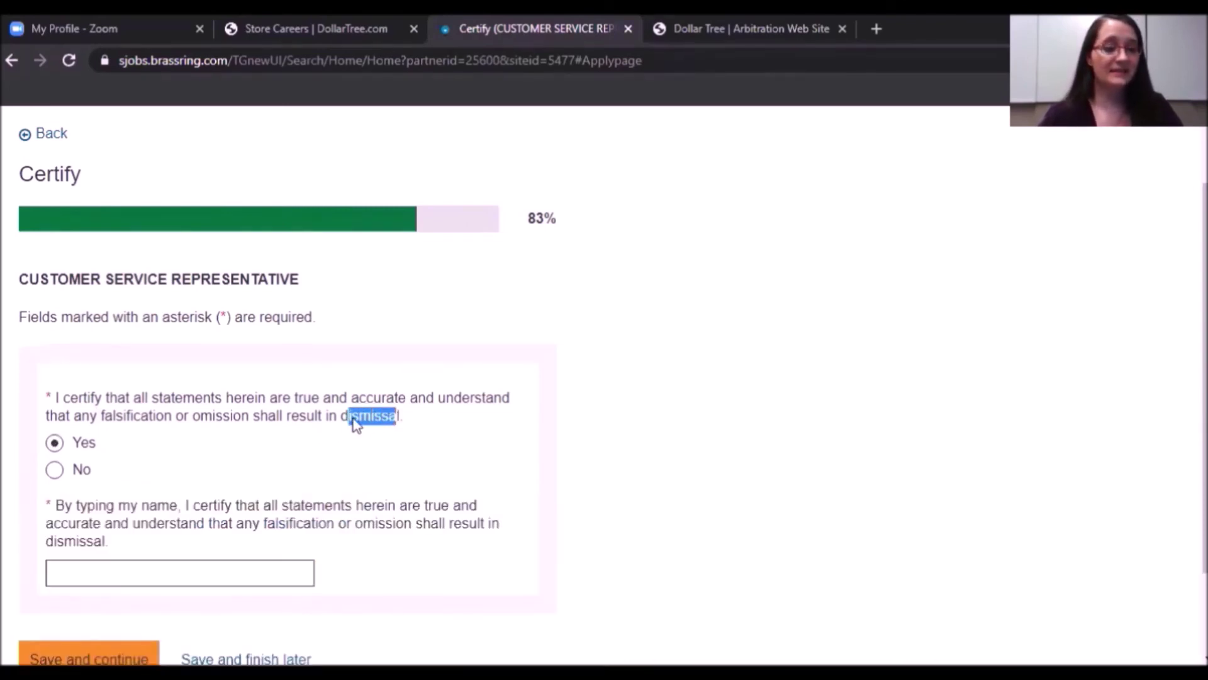
click(217, 469)
scroll(188, 462, down, 2)
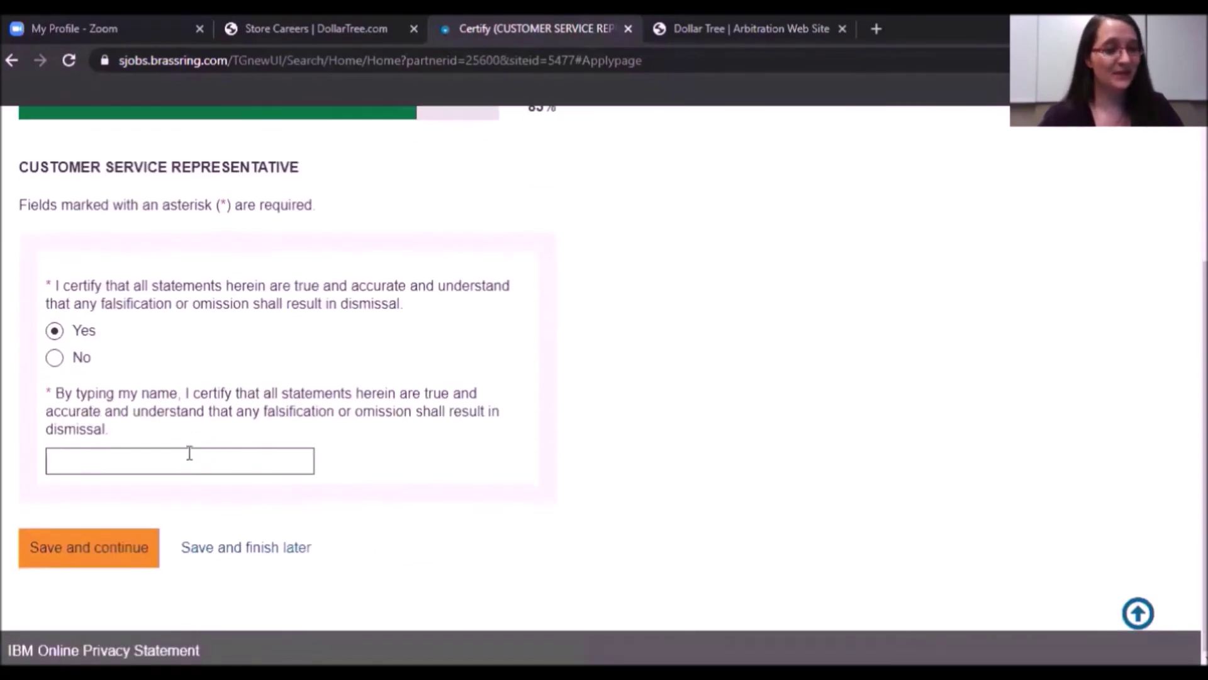
click(153, 465)
text(Joh)
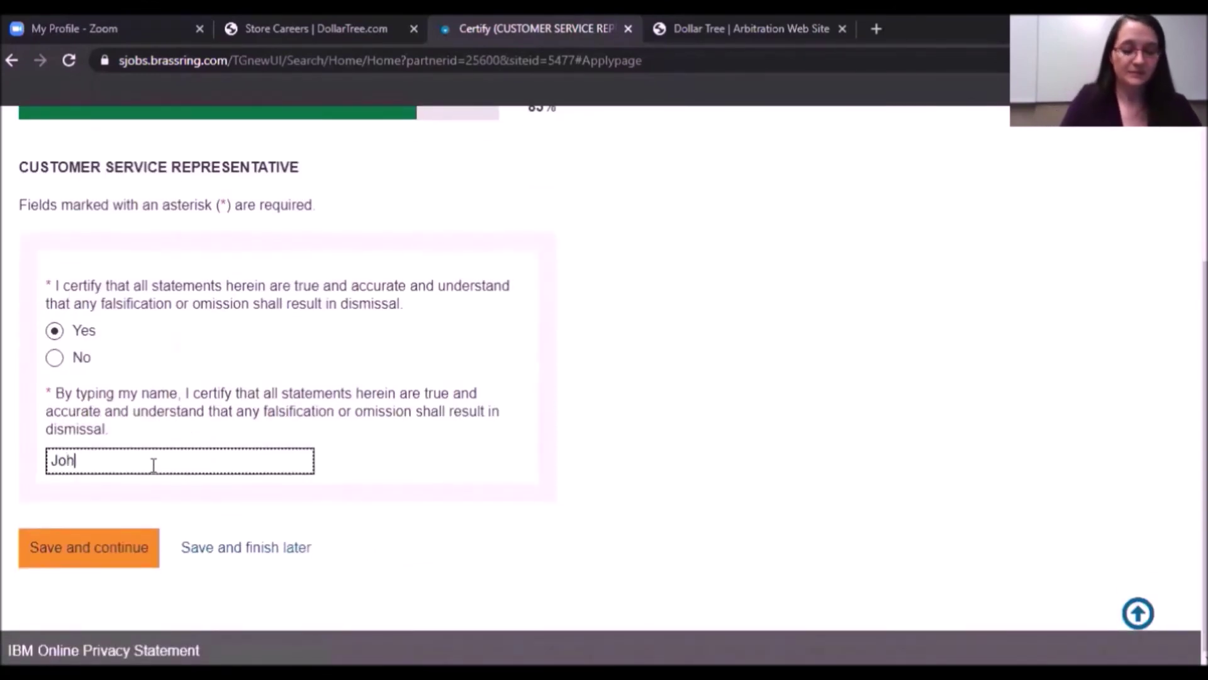
text(n Q. Public)
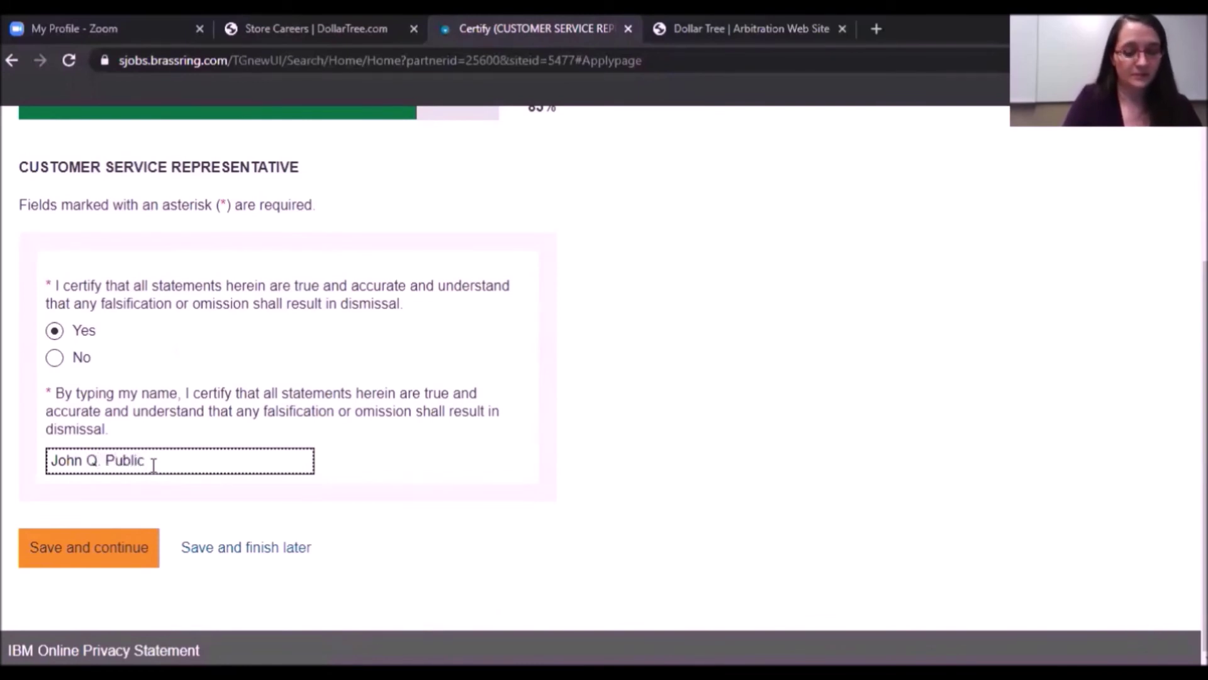
text( (Fake A)
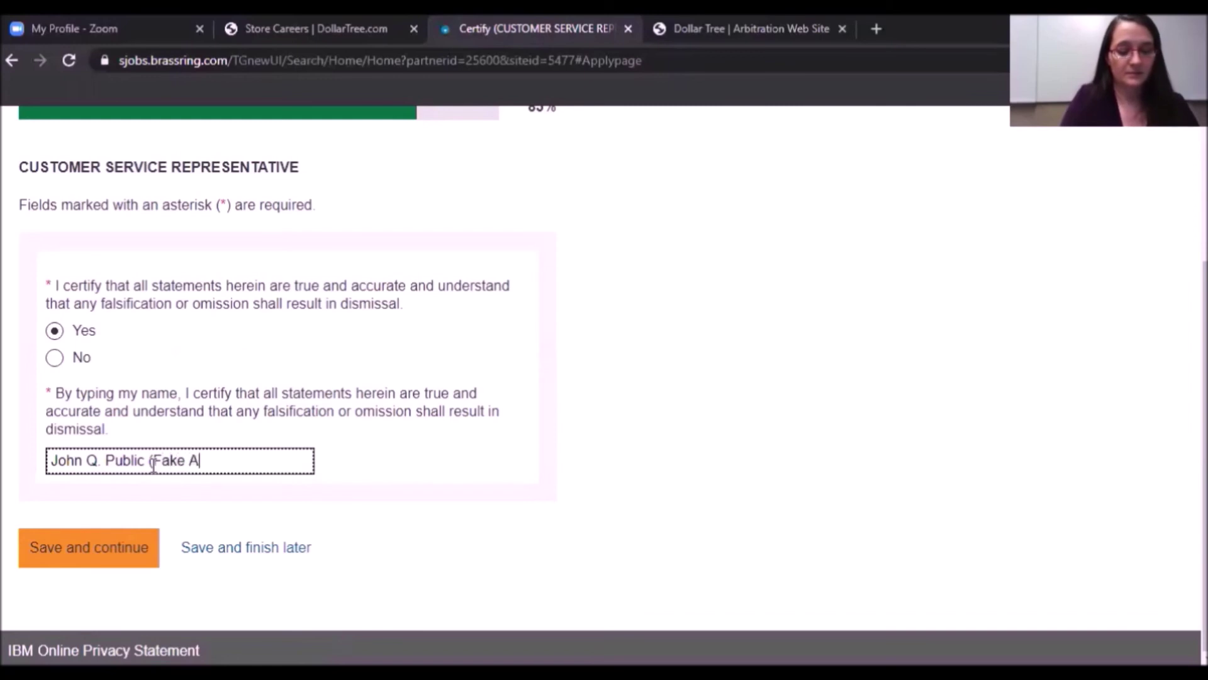
text(ccount, Please)
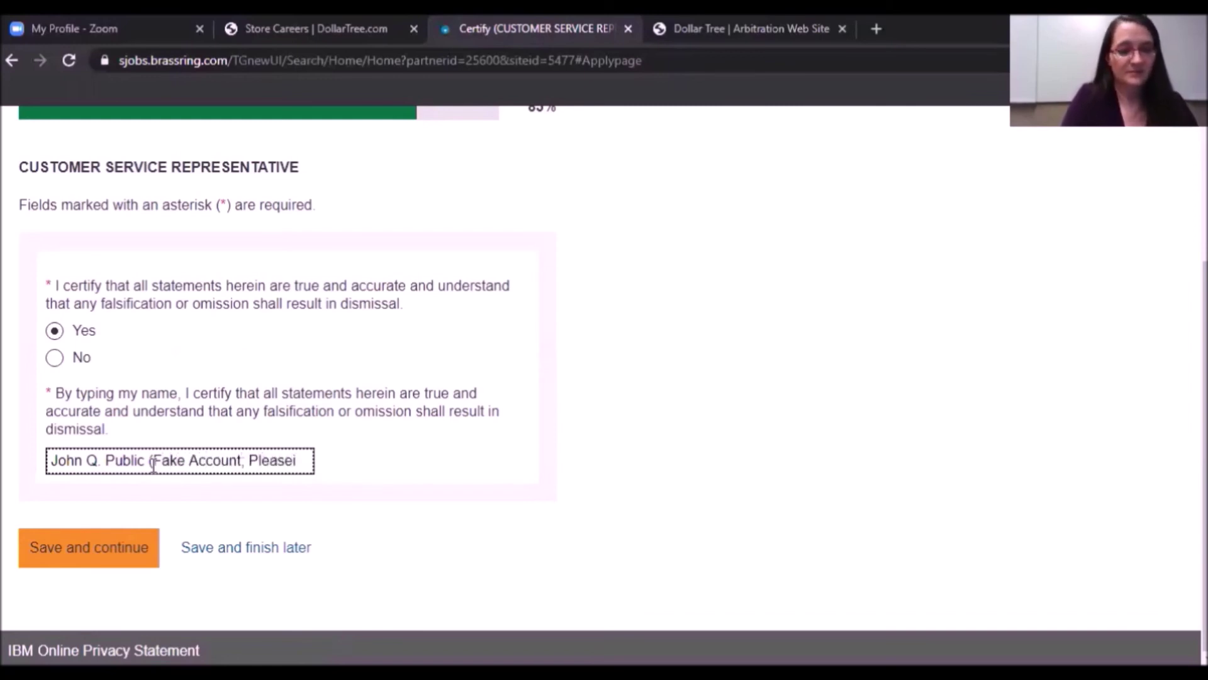
text( ignore))
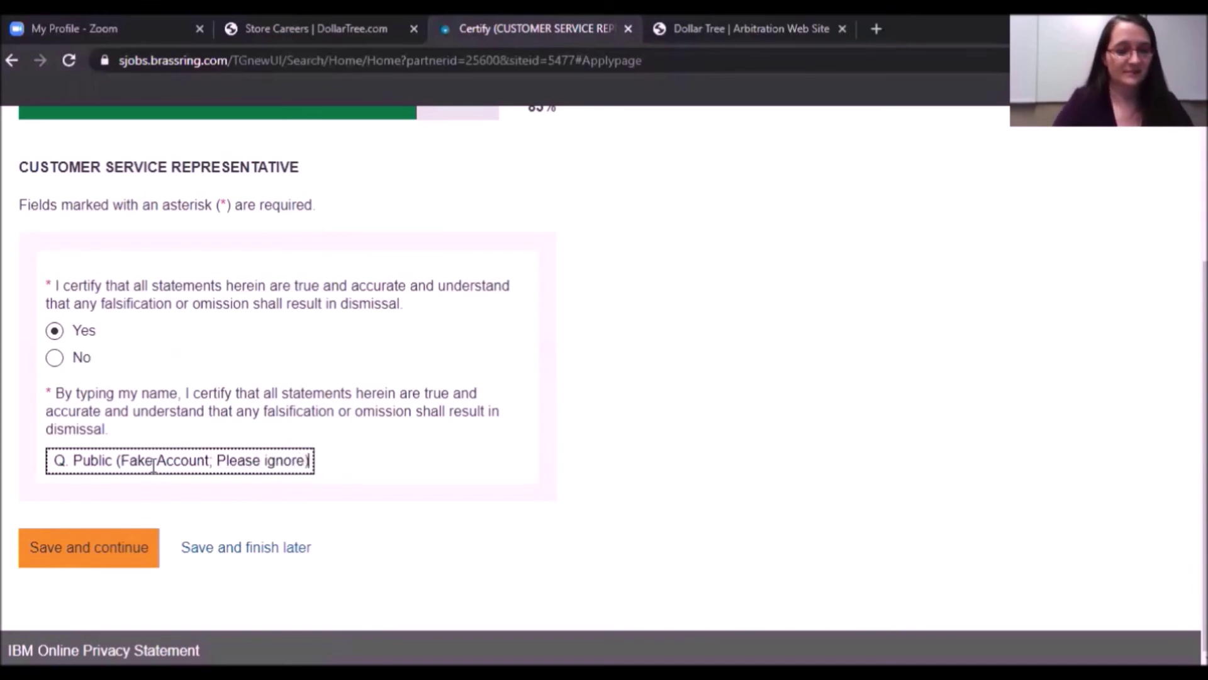
click(73, 561)
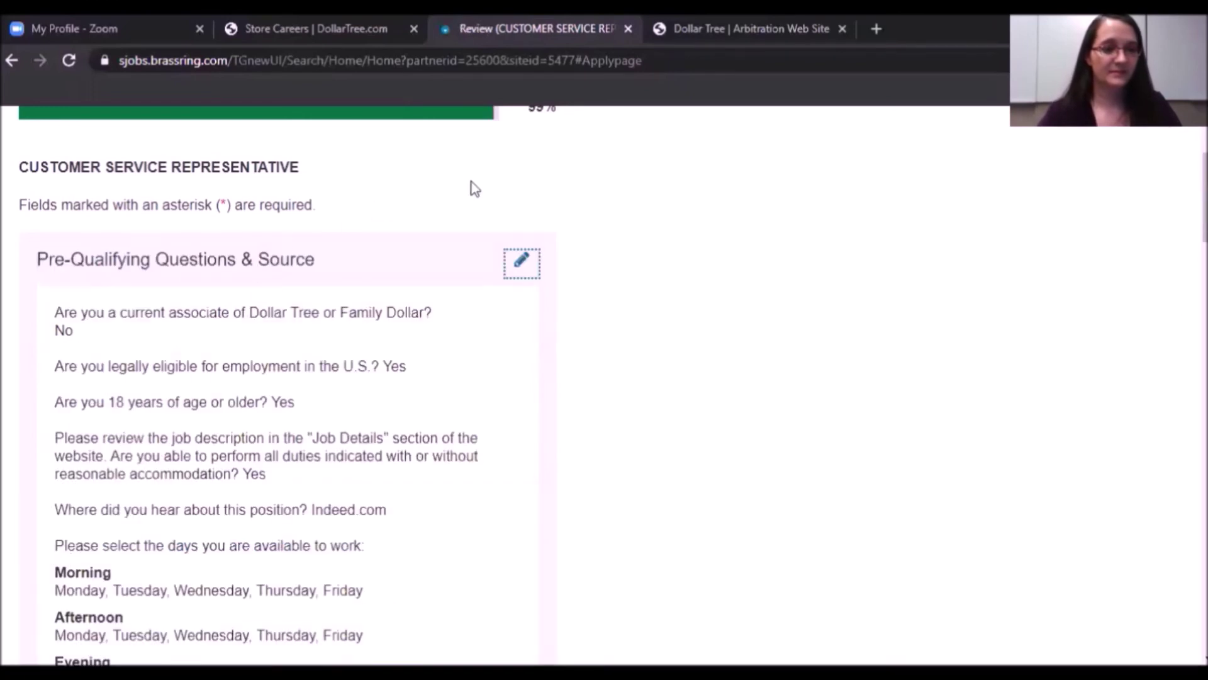
Review the WOTC and Certify sections and send the Customer Service Representative application.
scroll(926, 197, down, 2)
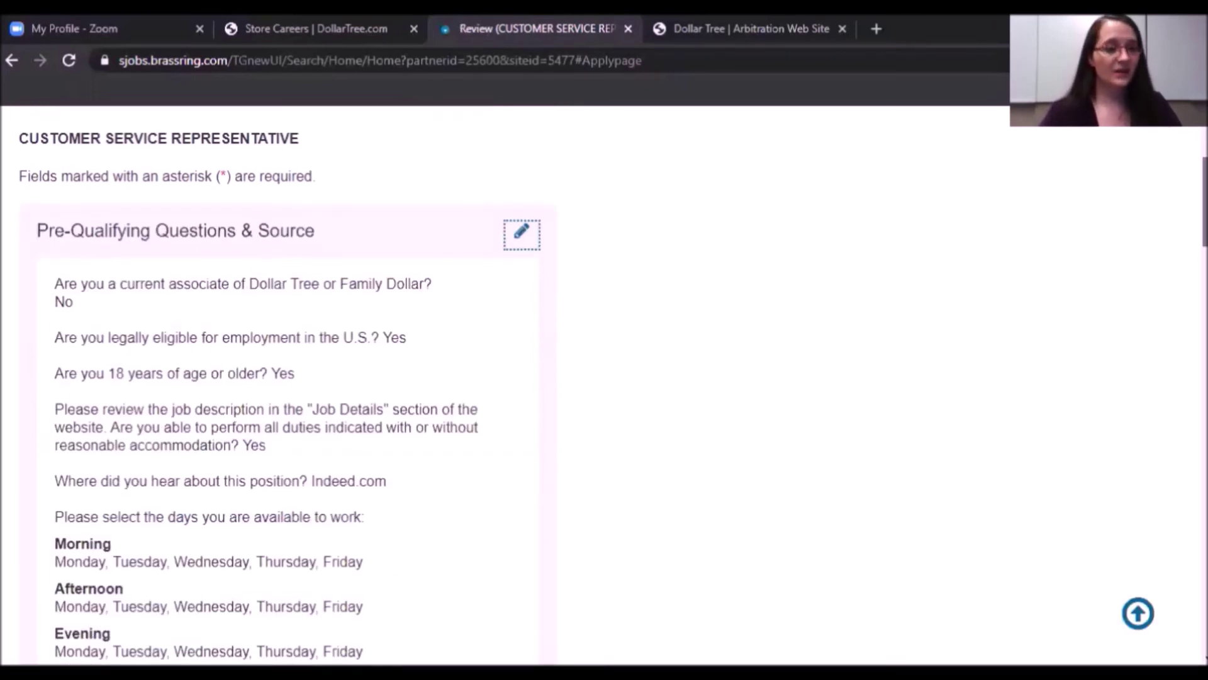
scroll(622, 385, down, 1)
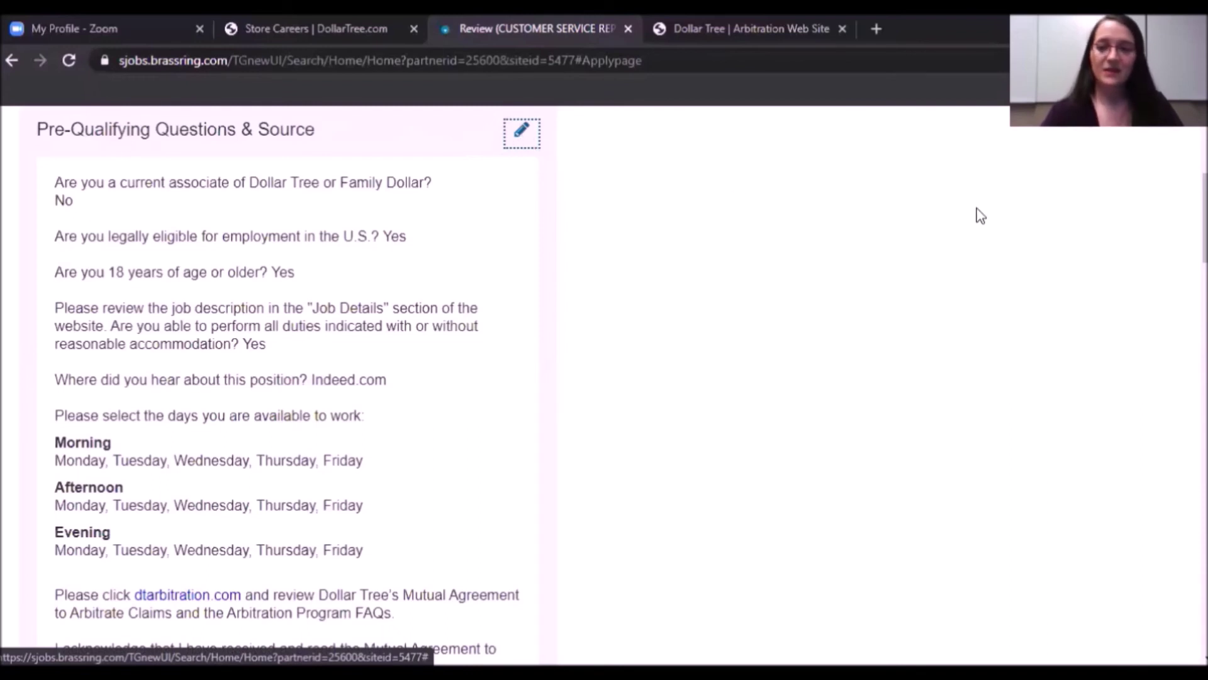
scroll(980, 215, down, 9)
scroll(604, 387, down, 5)
scroll(604, 387, up, 7)
scroll(604, 387, down, 10)
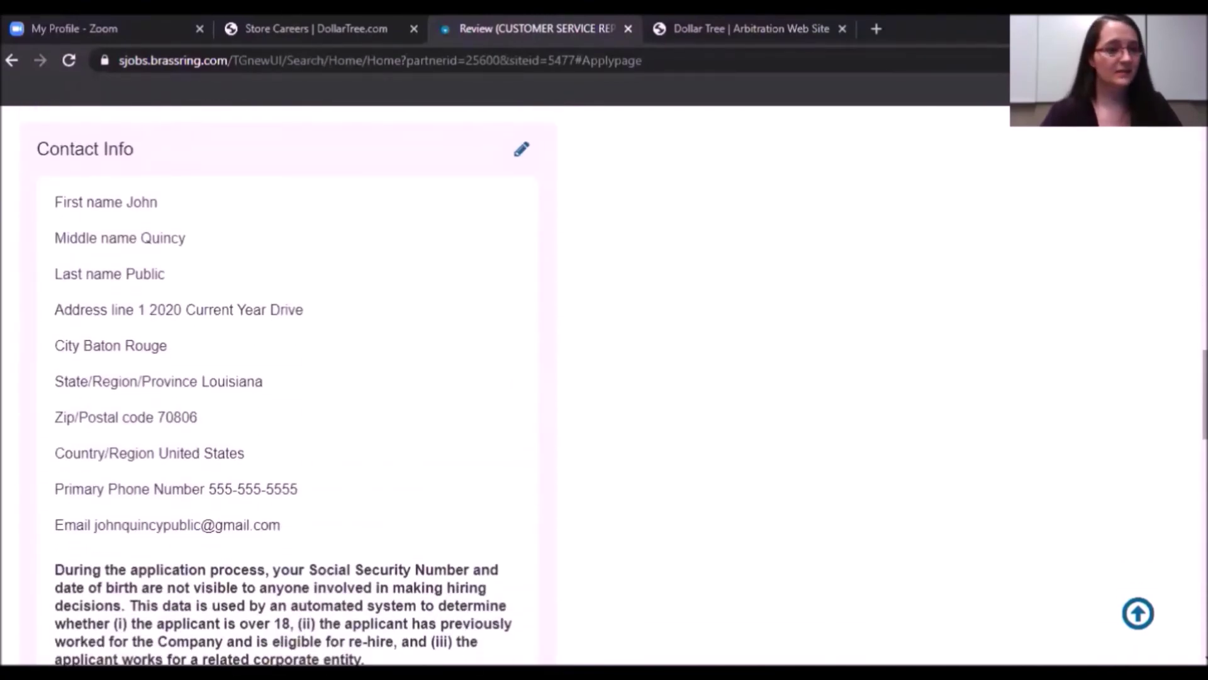
scroll(604, 387, down, 3)
scroll(605, 387, down, 10)
scroll(604, 387, down, 7)
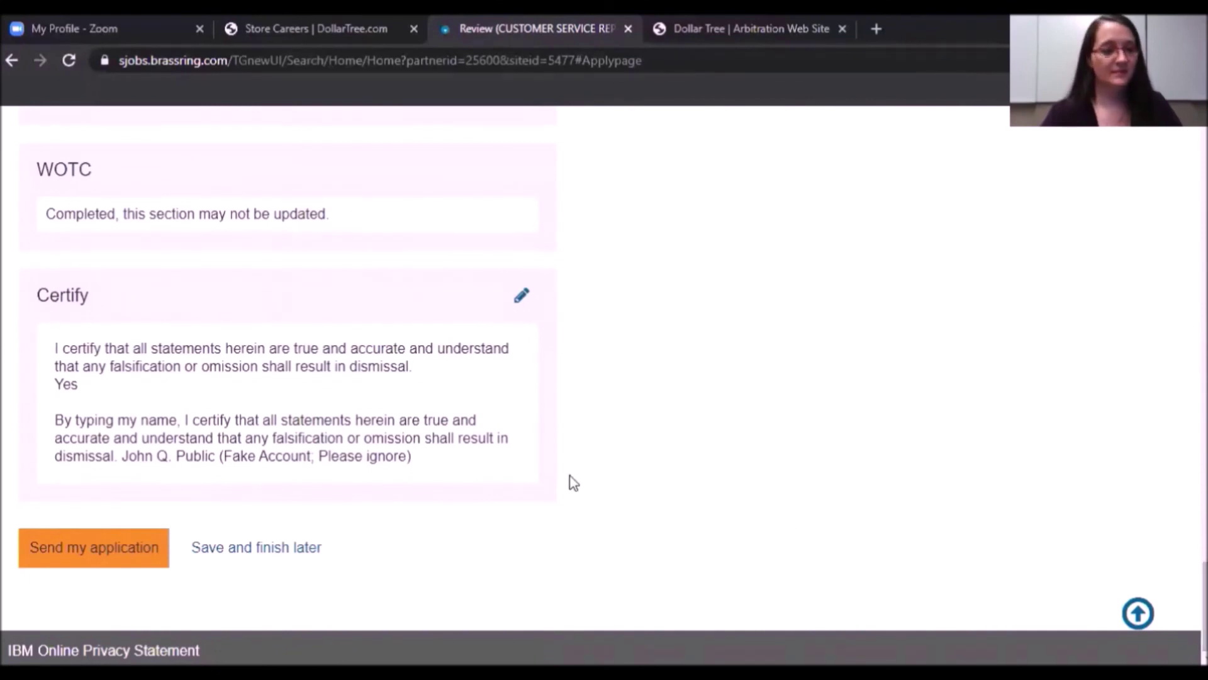
click(74, 557)
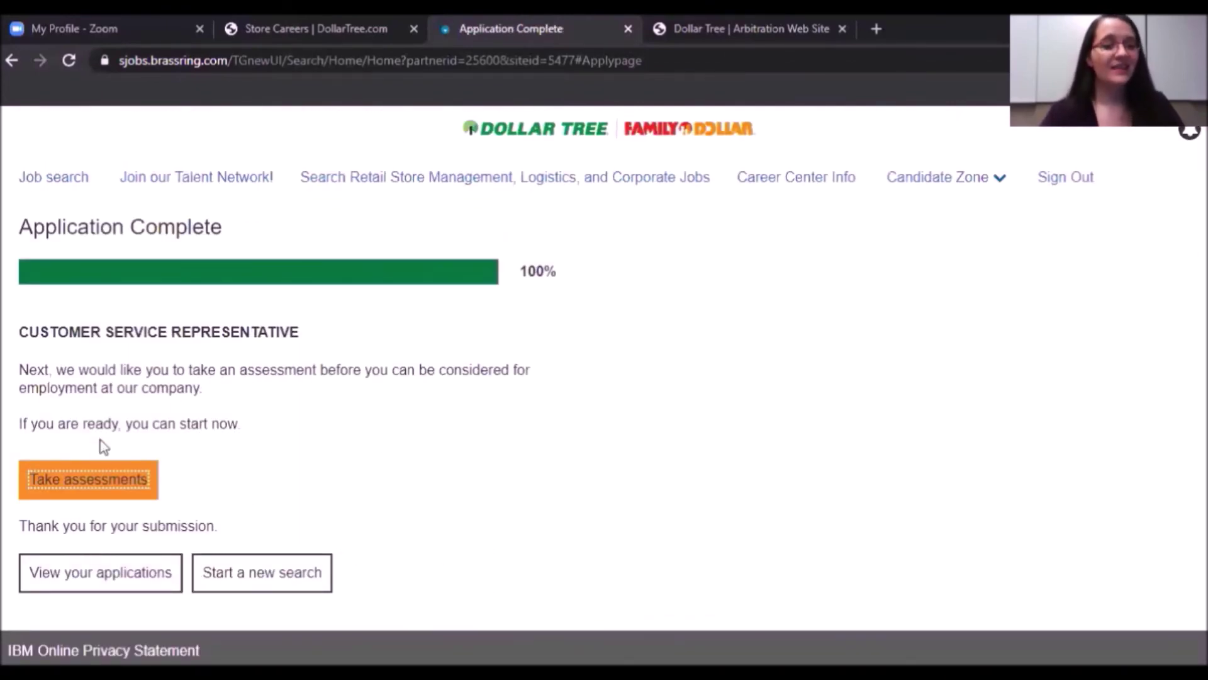
Start the Retail Associate Selector (DTRASAO) assessment from the application's assessments list.
click(90, 483)
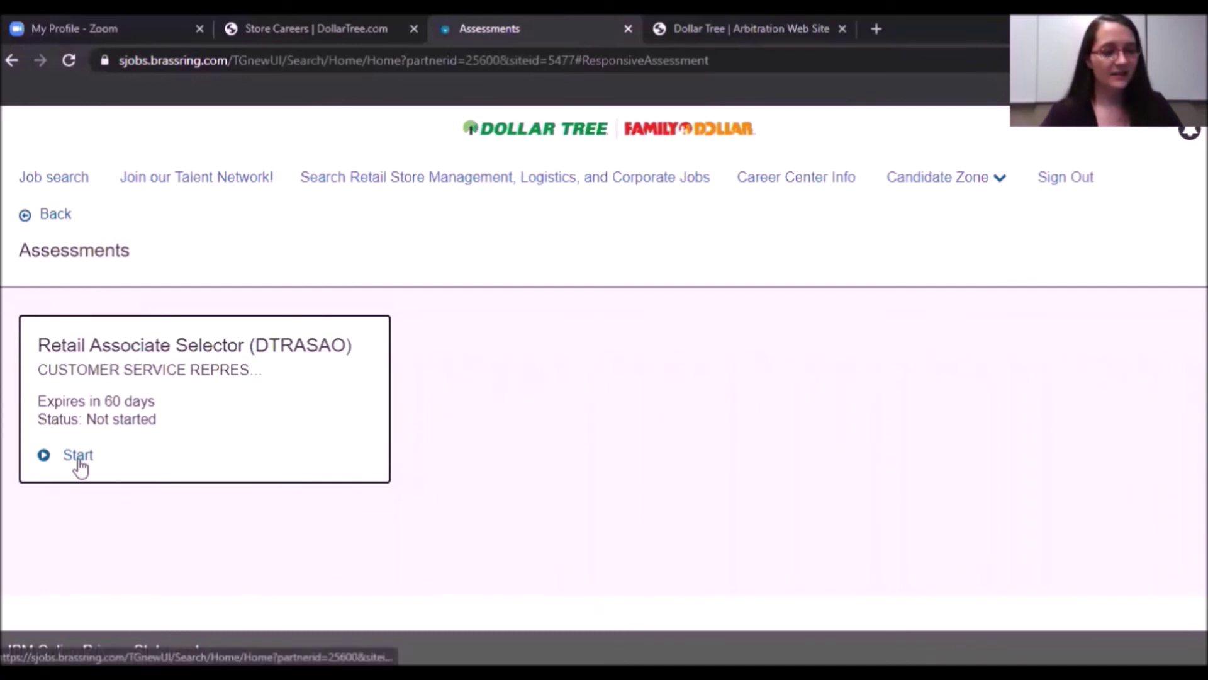
click(78, 456)
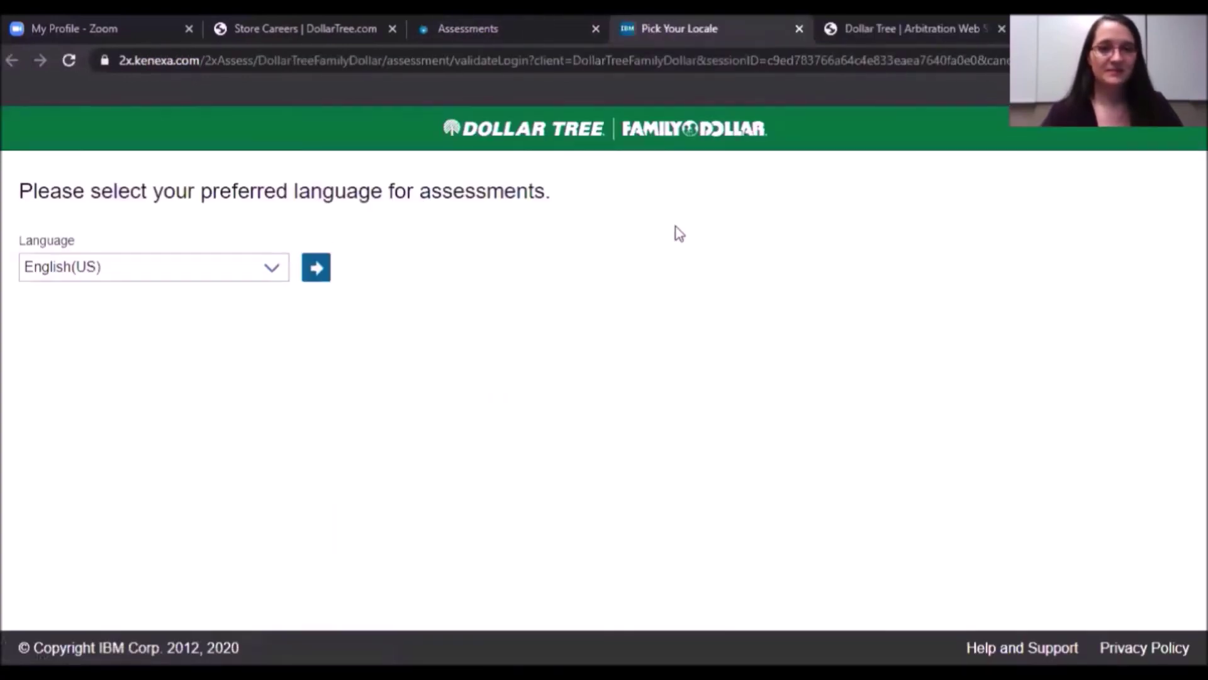
Keep English(US) as the assessment language and continue.
click(272, 272)
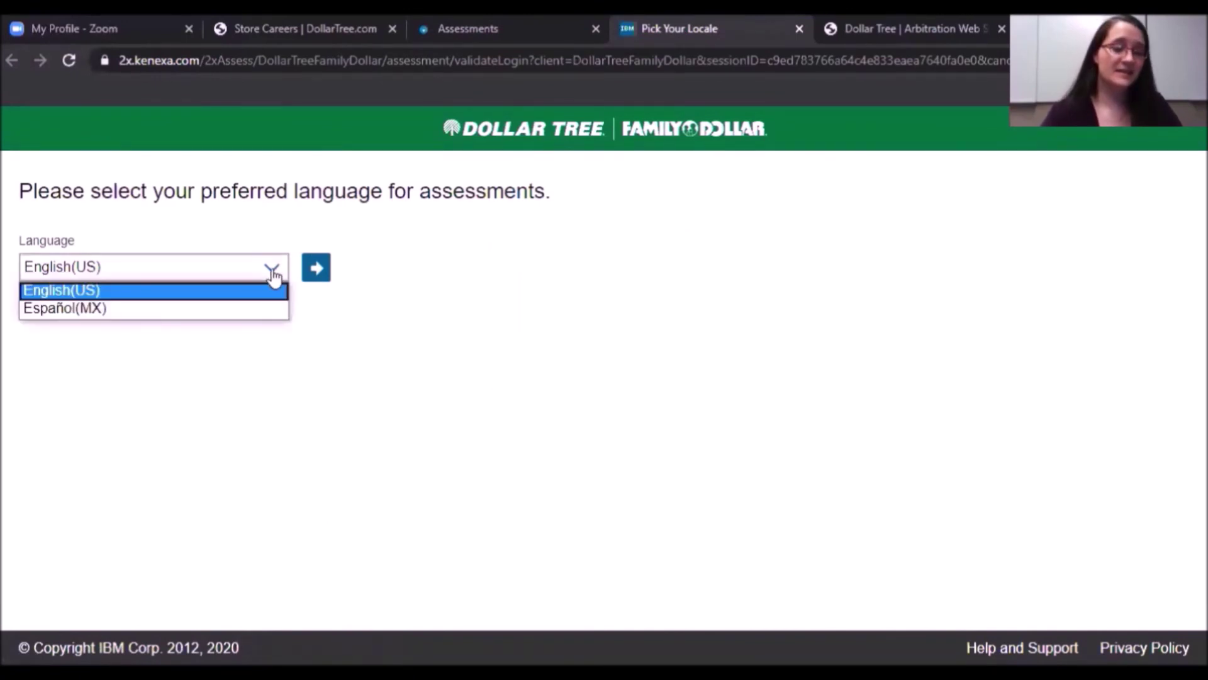
click(272, 272)
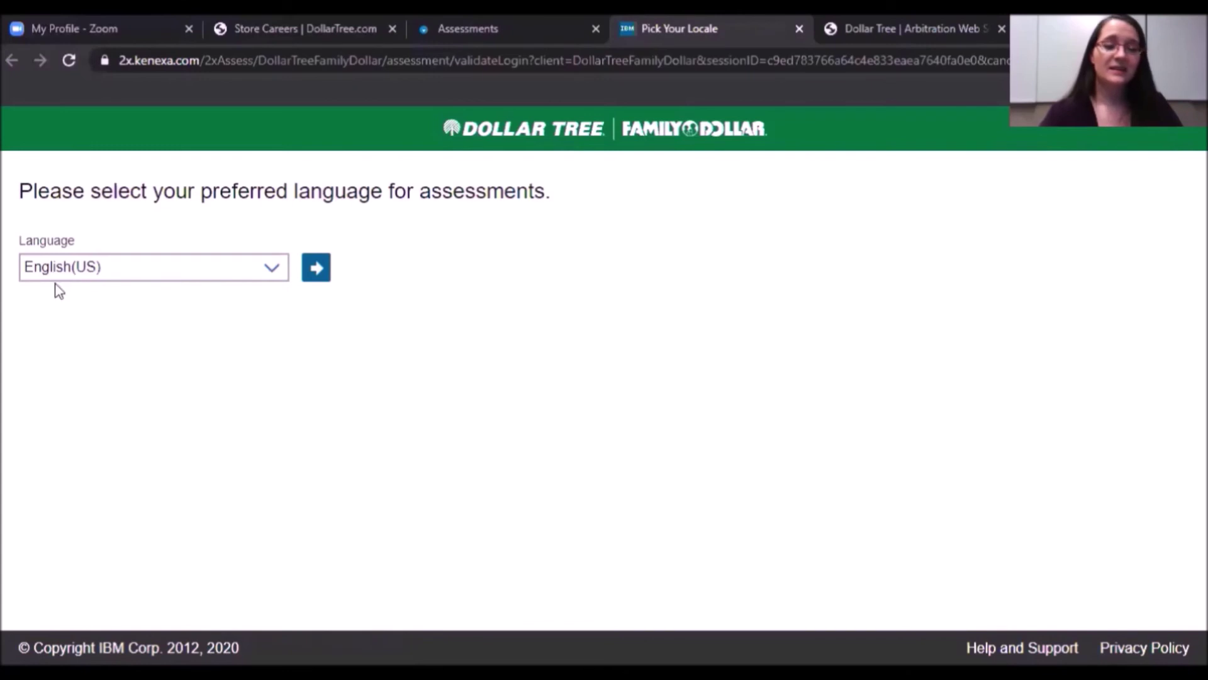
click(317, 269)
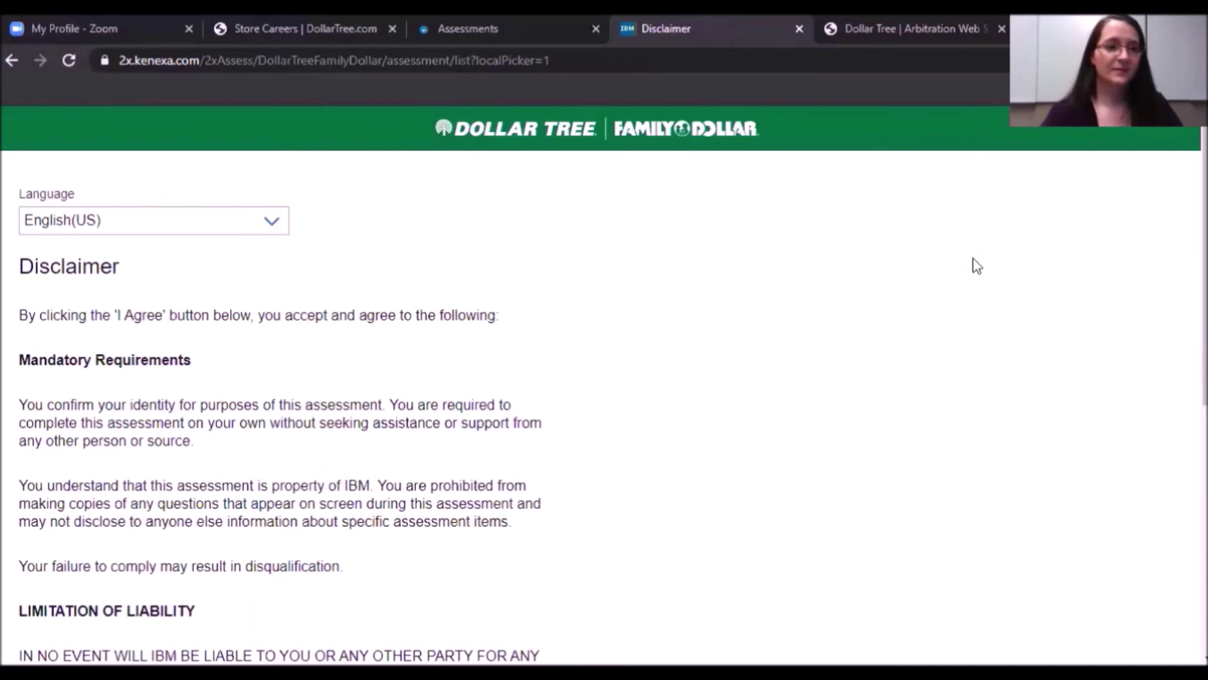
Read through the disclaimer and agree to it.
scroll(972, 259, down, 3)
scroll(614, 395, down, 4)
scroll(614, 395, down, 2)
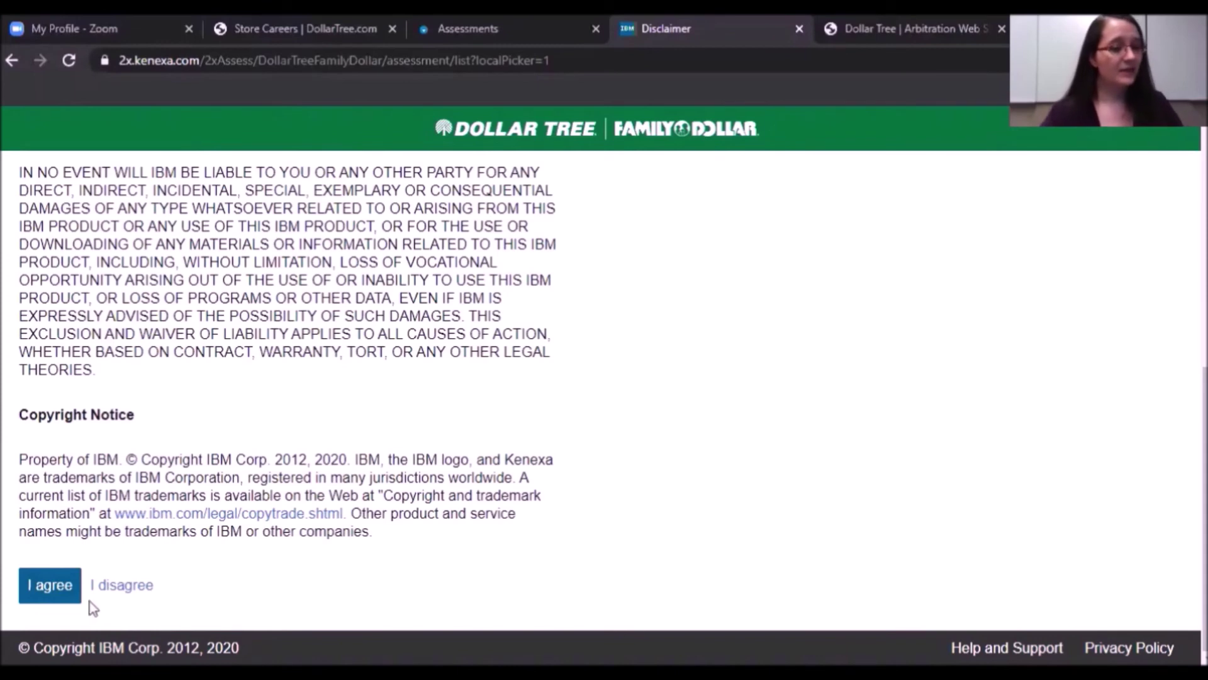
click(56, 589)
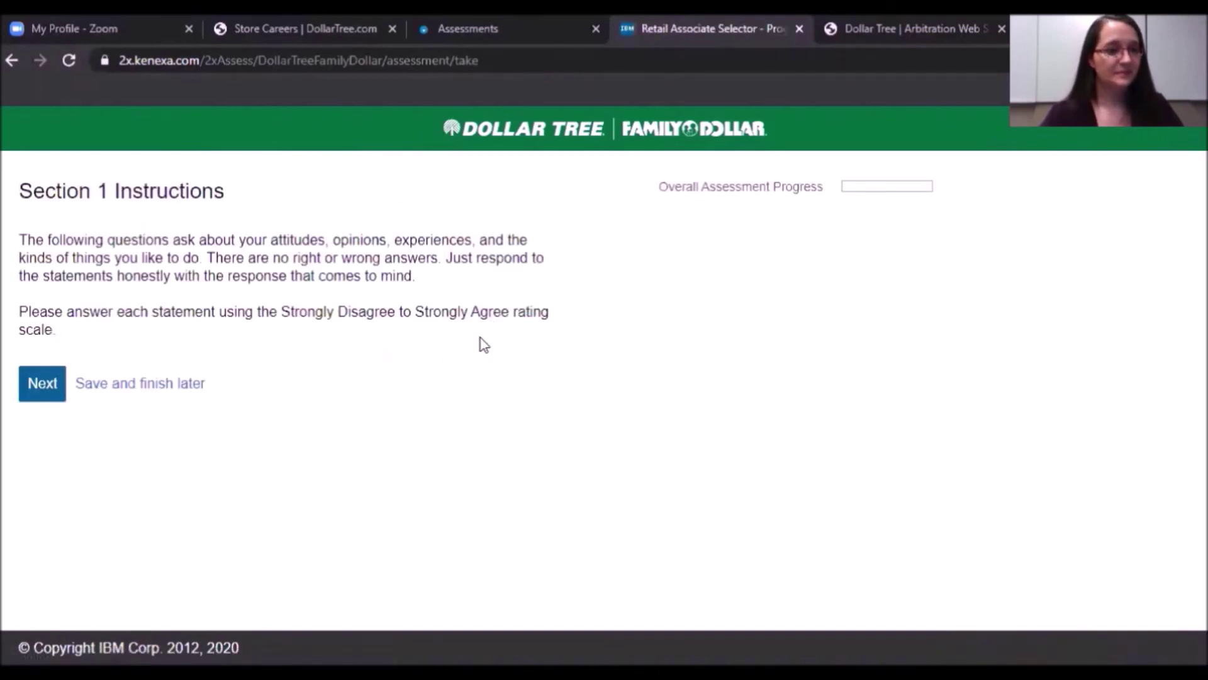
Move past the Section 1 instructions to the ten statements.
click(42, 383)
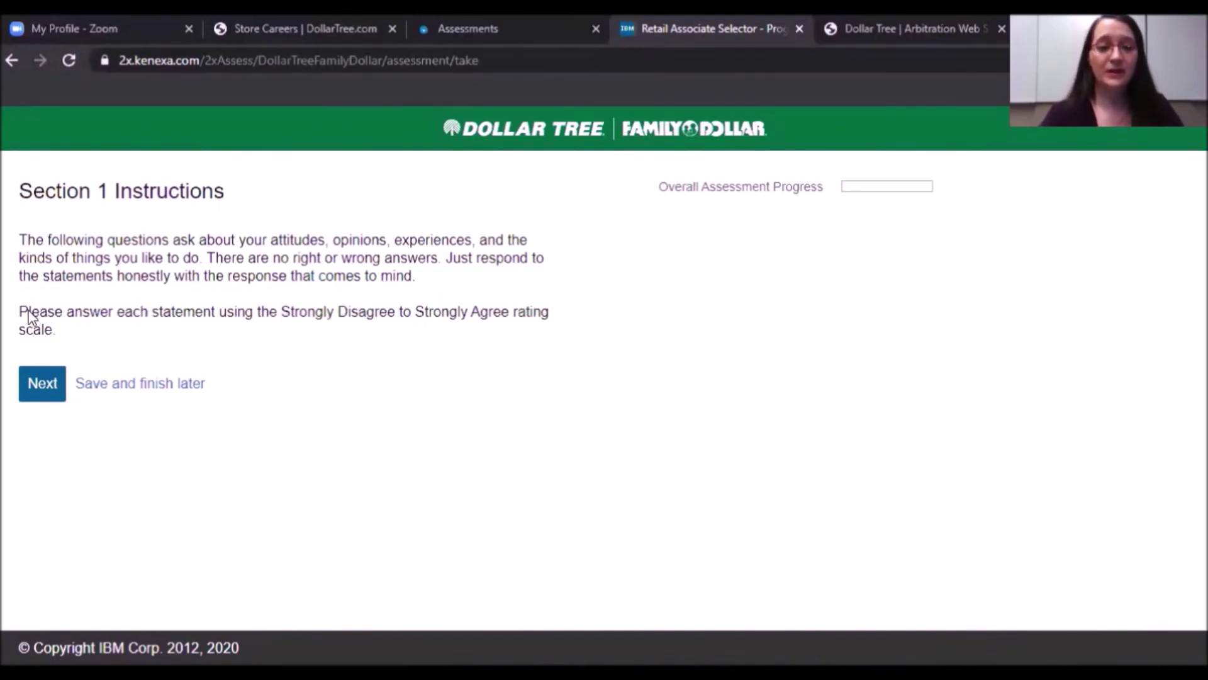
click(52, 390)
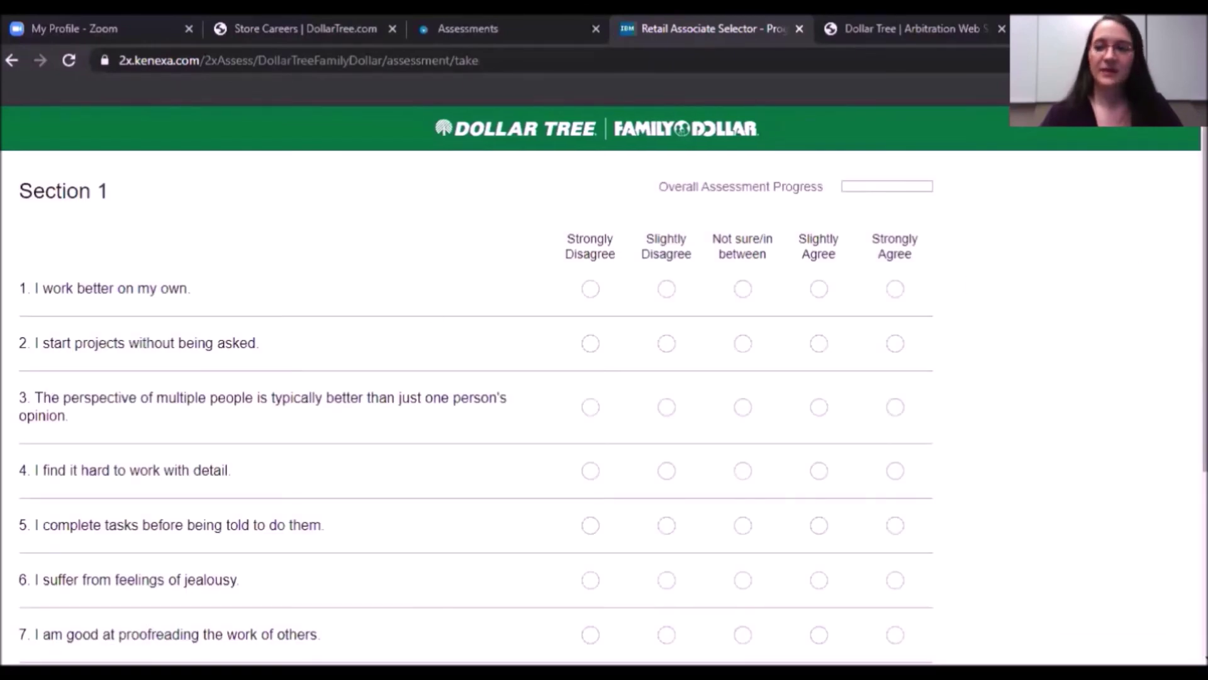
scroll(968, 284, down, 1)
scroll(858, 259, down, 1)
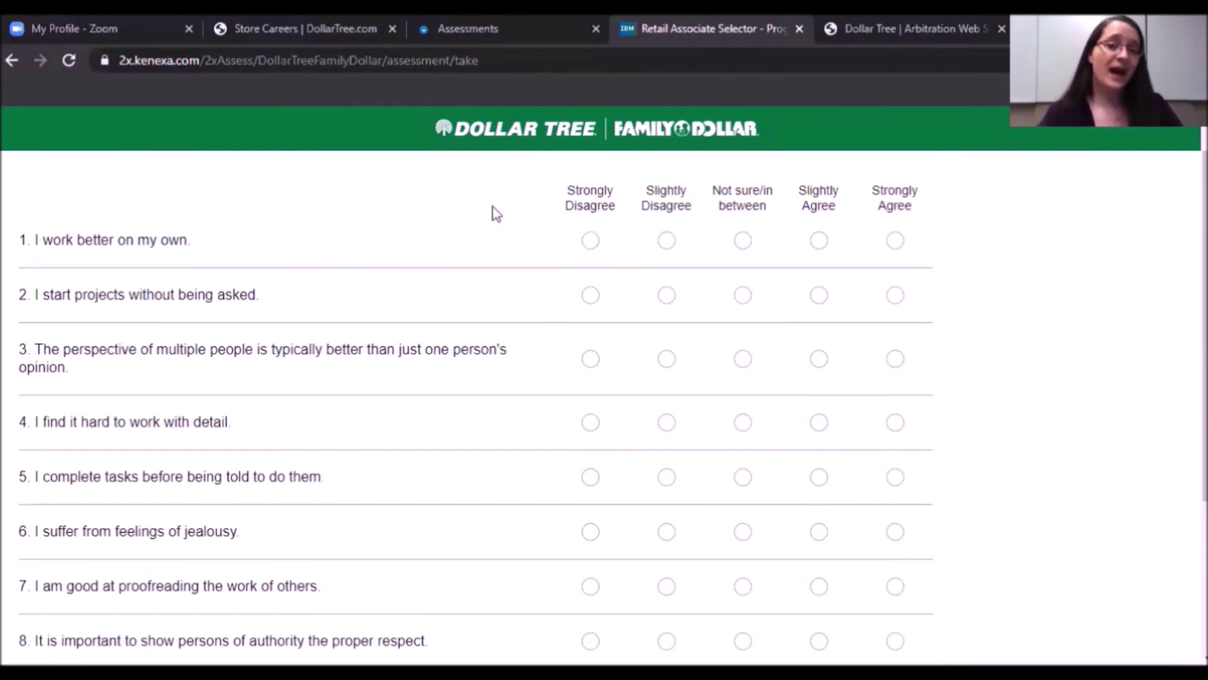
Answer statements 1–10 with Strongly Disagree and submit Section 1.
click(591, 240)
click(590, 295)
click(590, 358)
click(590, 422)
click(590, 477)
scroll(446, 224, down, 4)
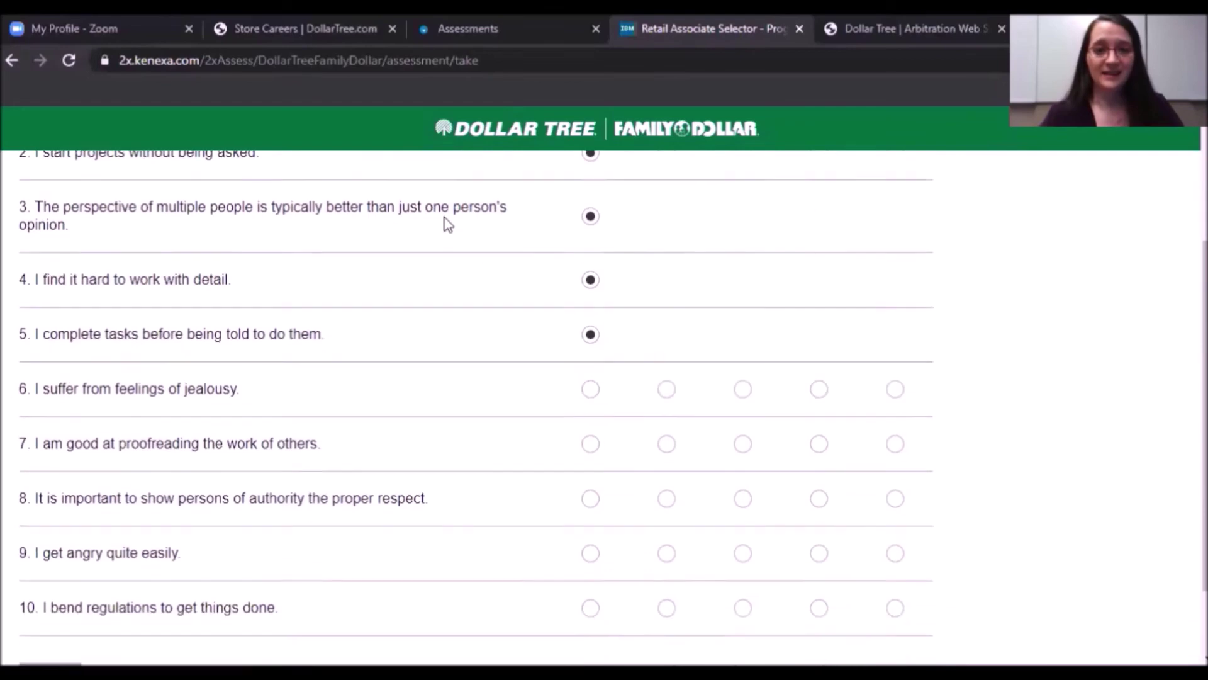
click(590, 294)
click(591, 349)
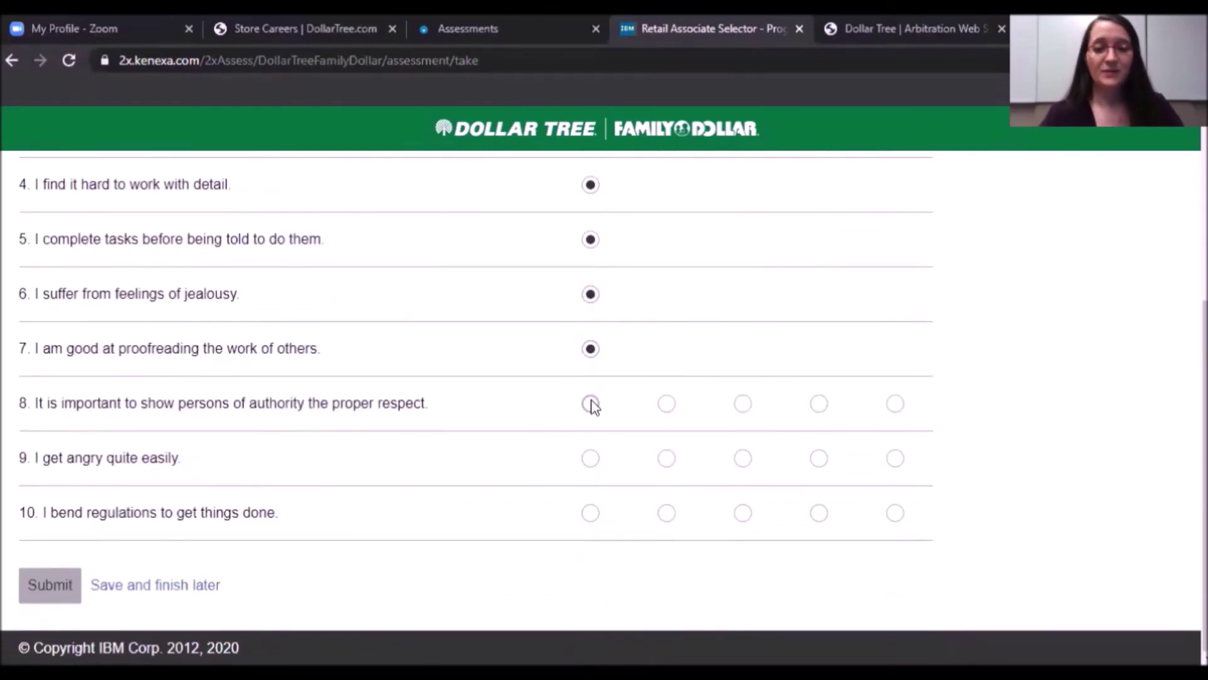
click(590, 404)
click(590, 459)
click(592, 513)
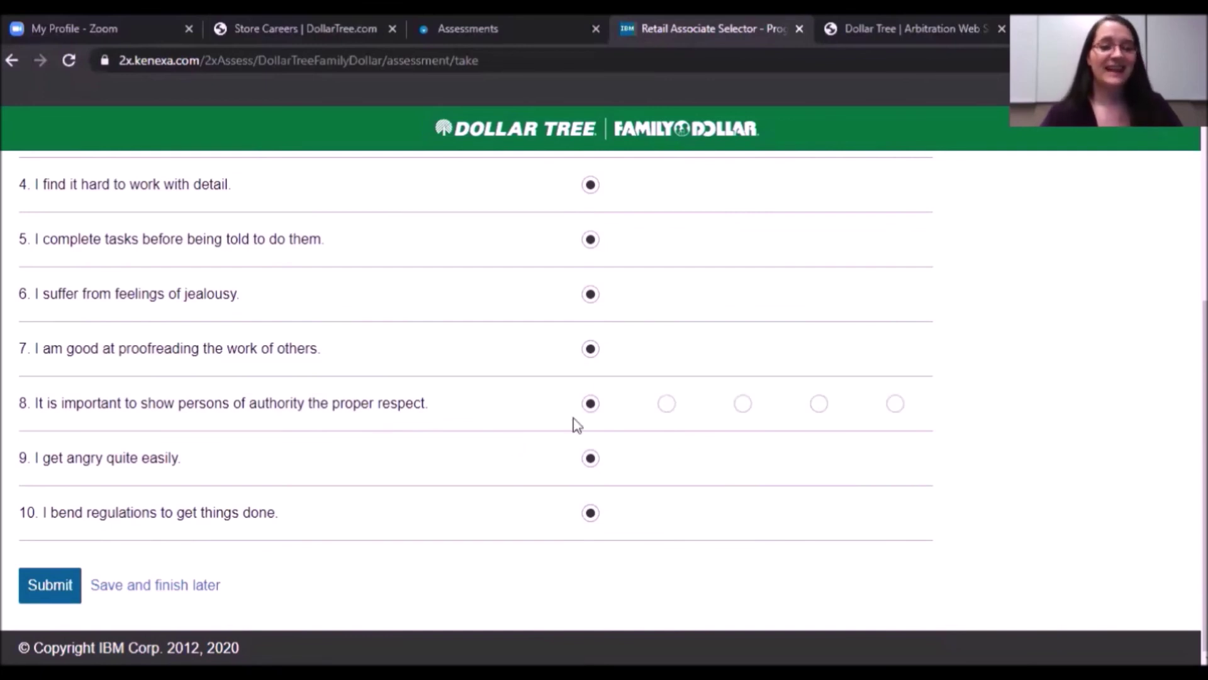
click(64, 587)
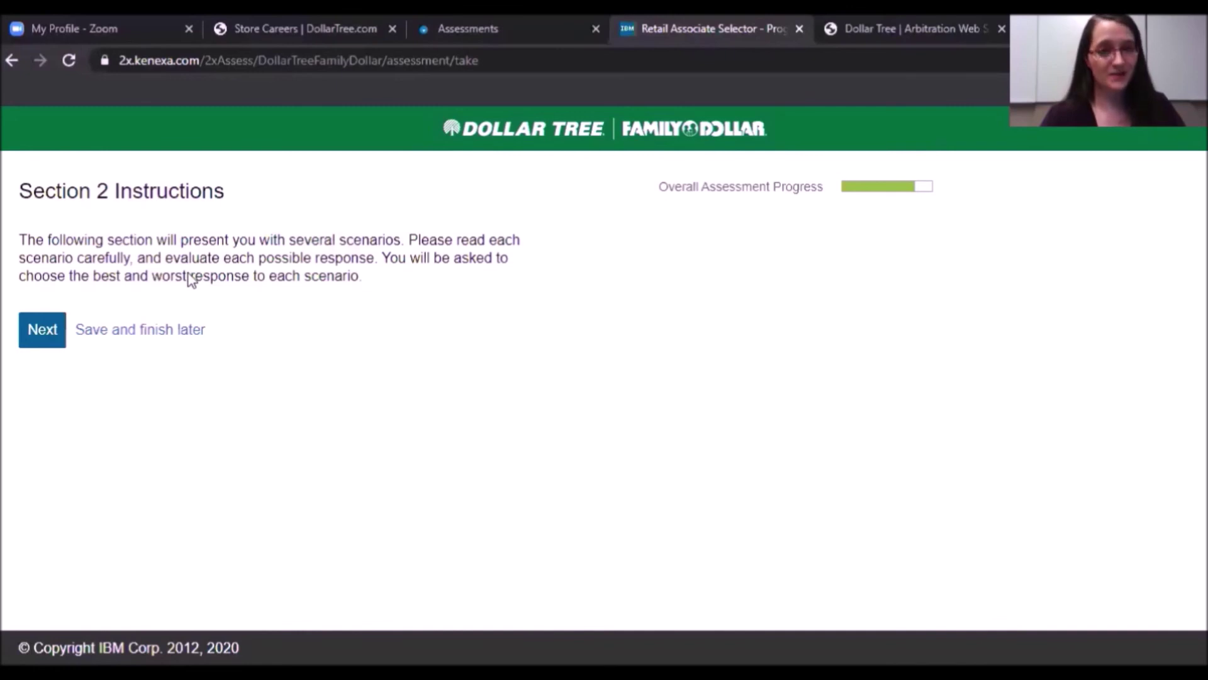
Continue from the Section 2 instructions to Question 1 of 12.
click(42, 337)
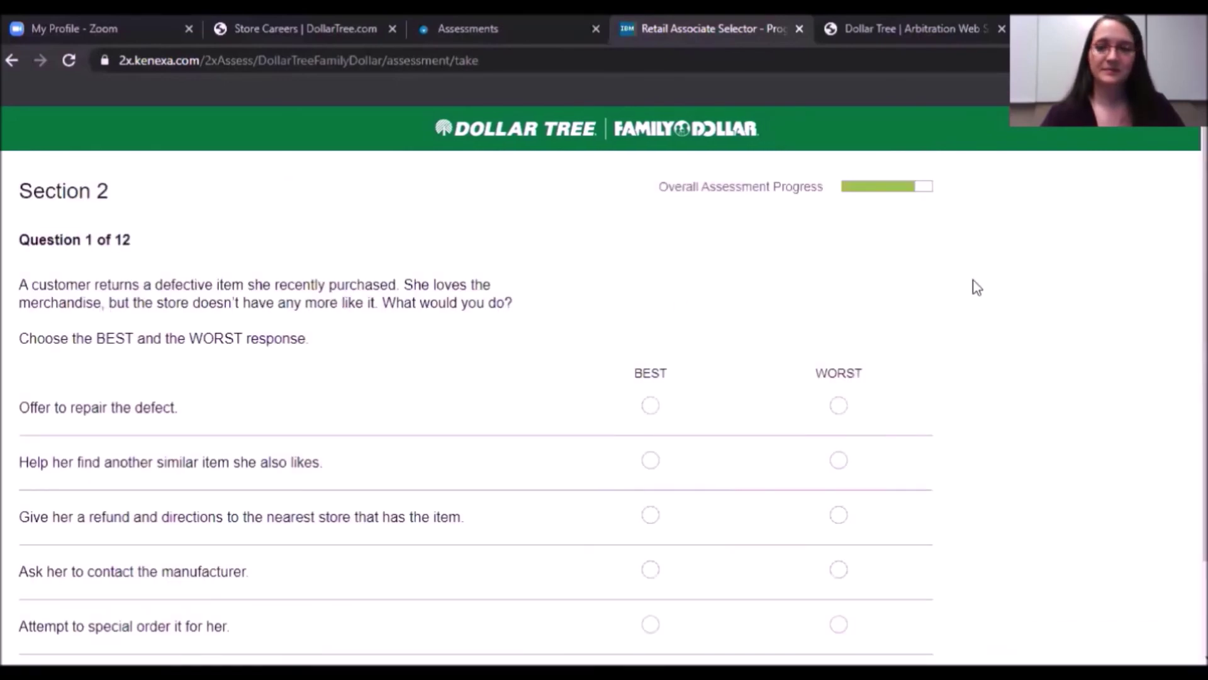
Pick offering a repair as best and special ordering as worst, submit, then finish the assessment.
scroll(1158, 284, down, 2)
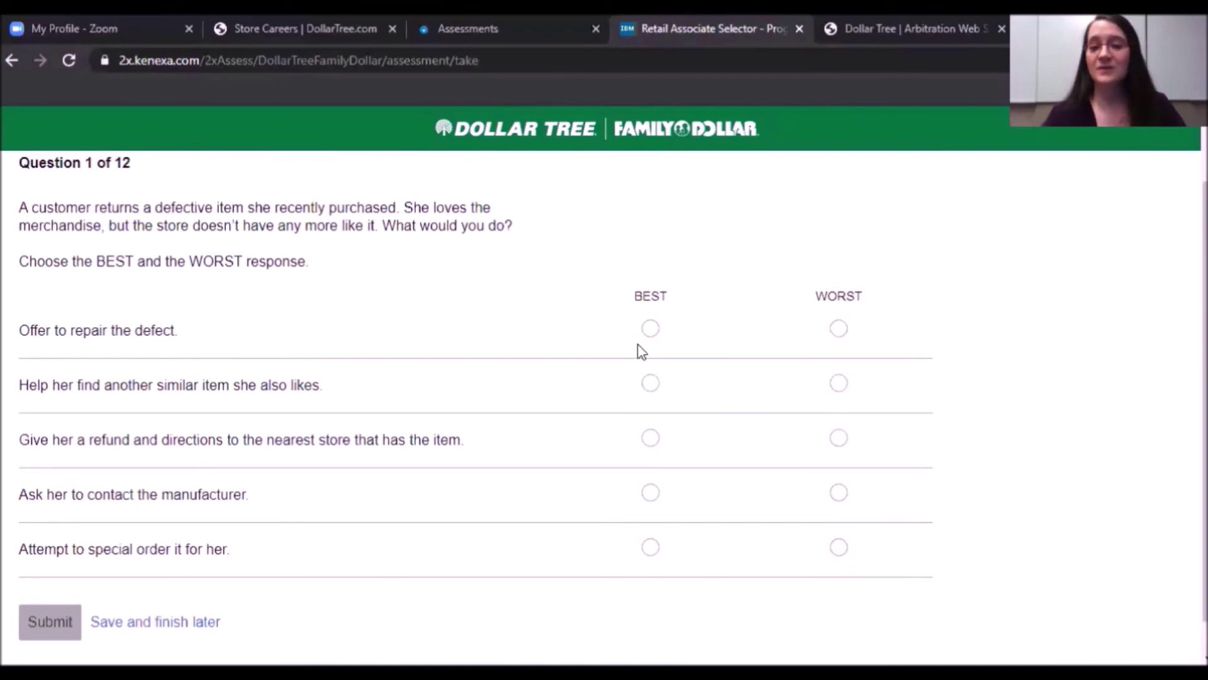
click(651, 329)
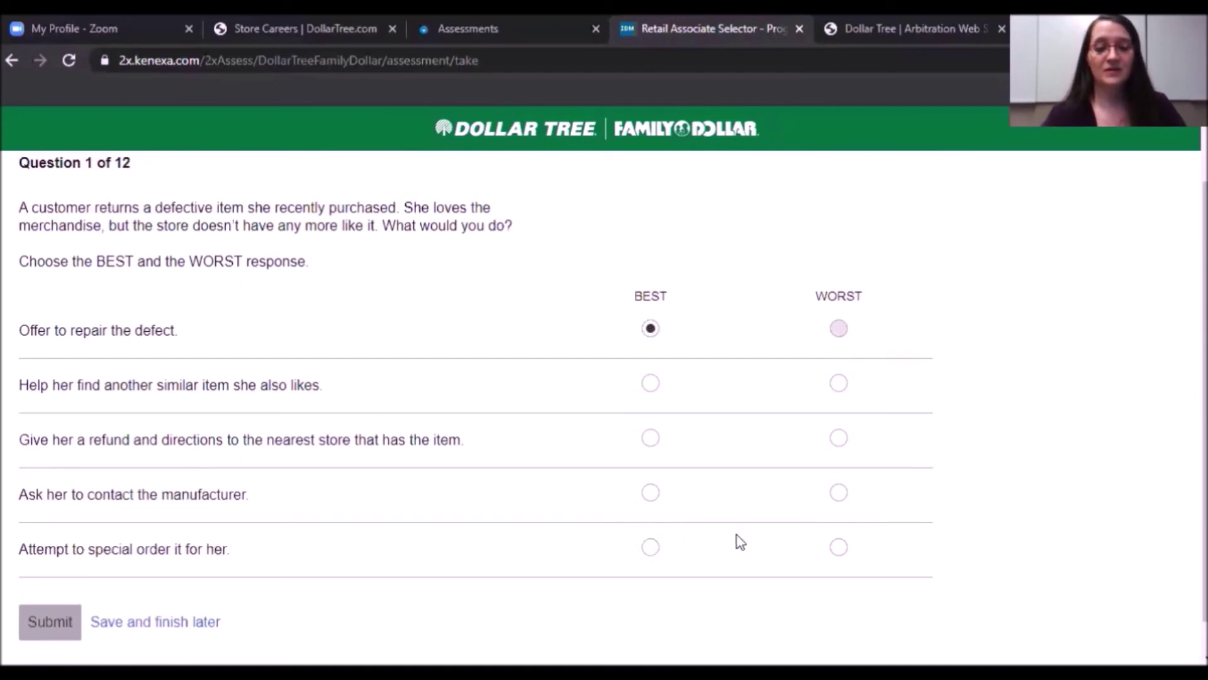
click(840, 547)
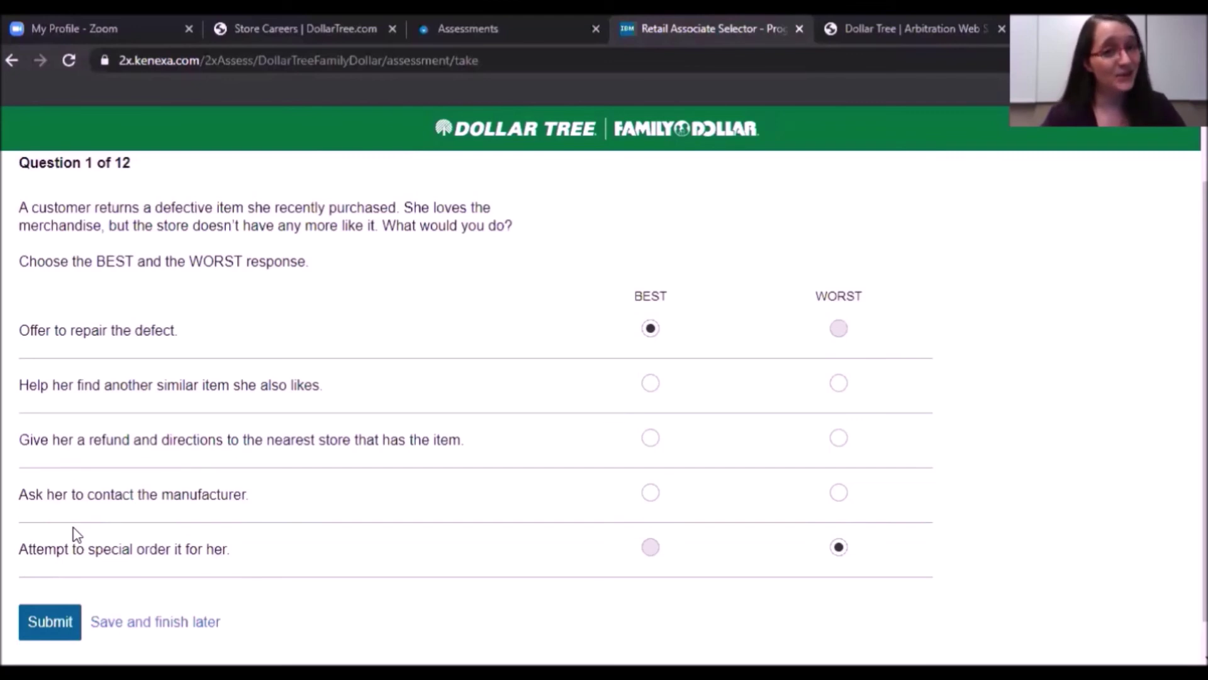
click(50, 636)
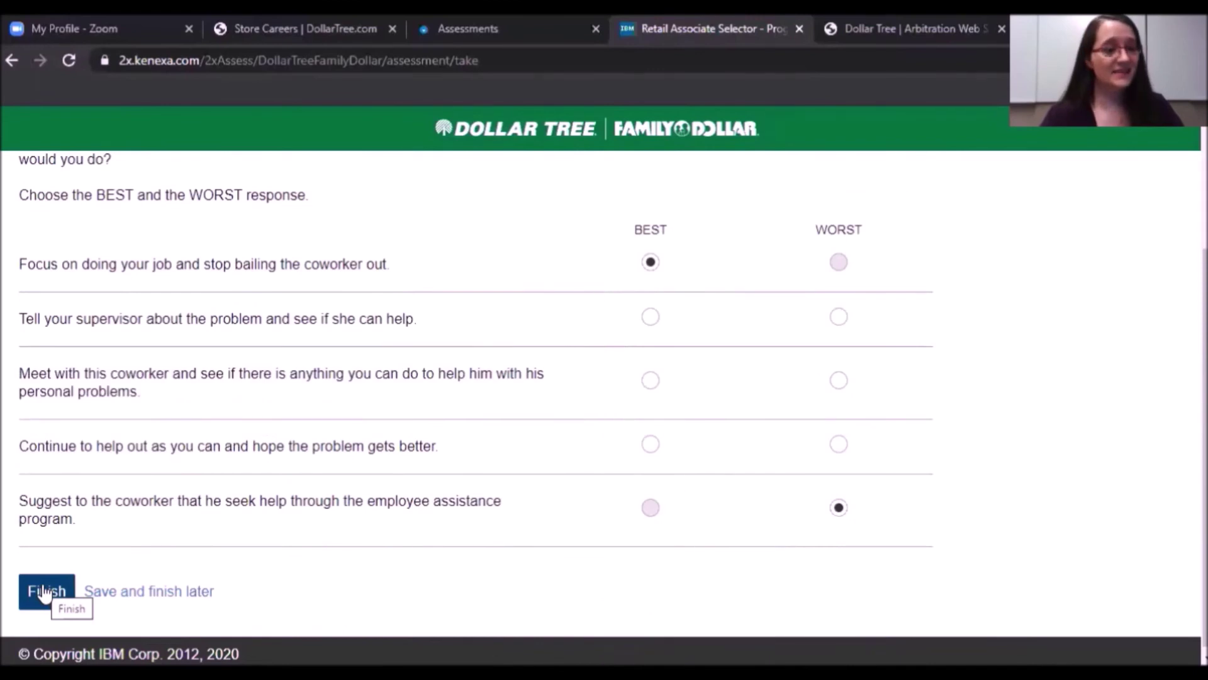
click(44, 592)
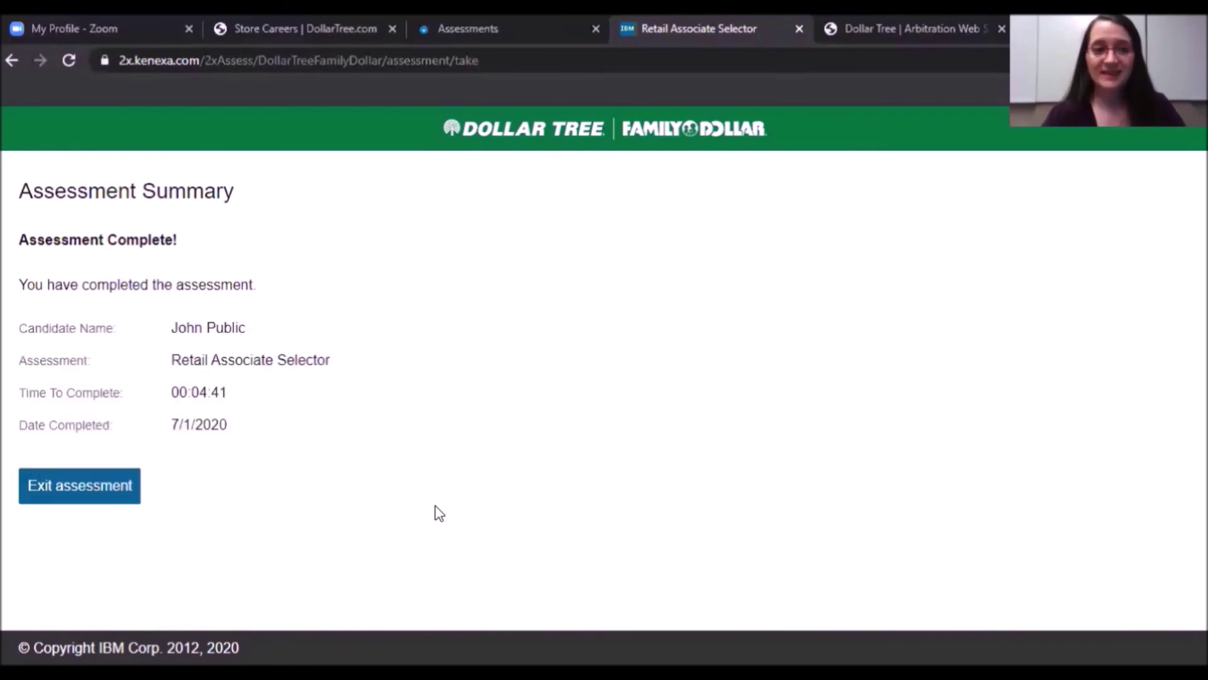
Exit the assessment summary back to the careers Assessments page.
click(96, 497)
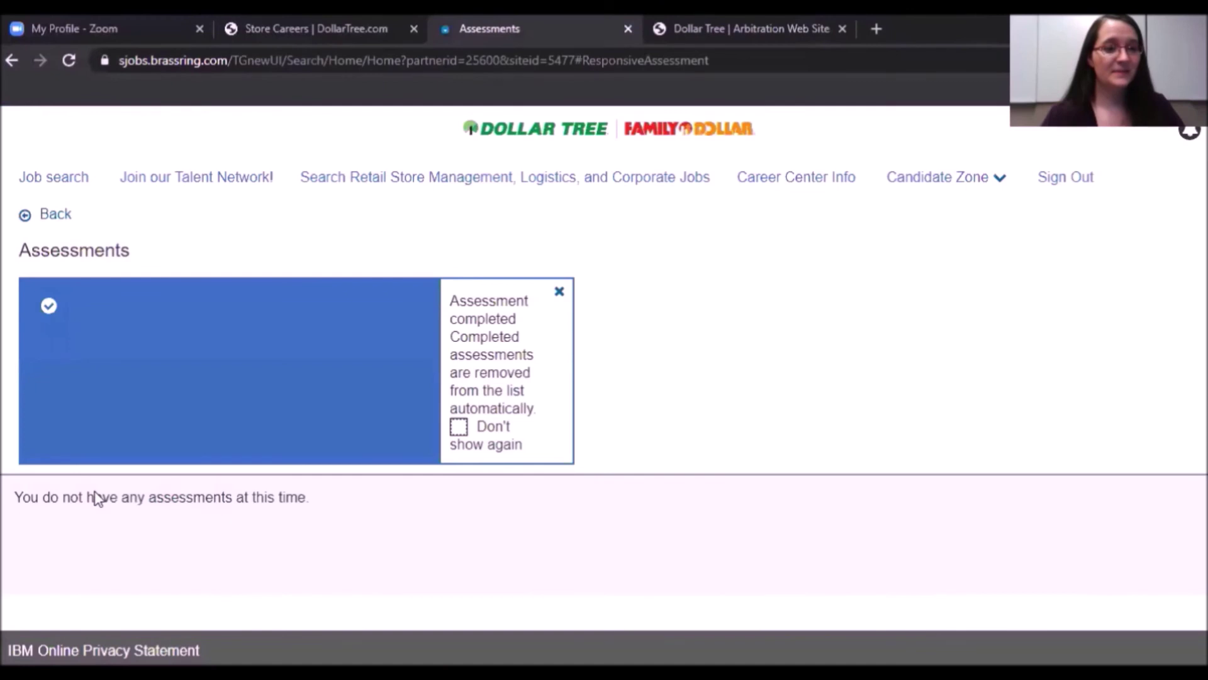